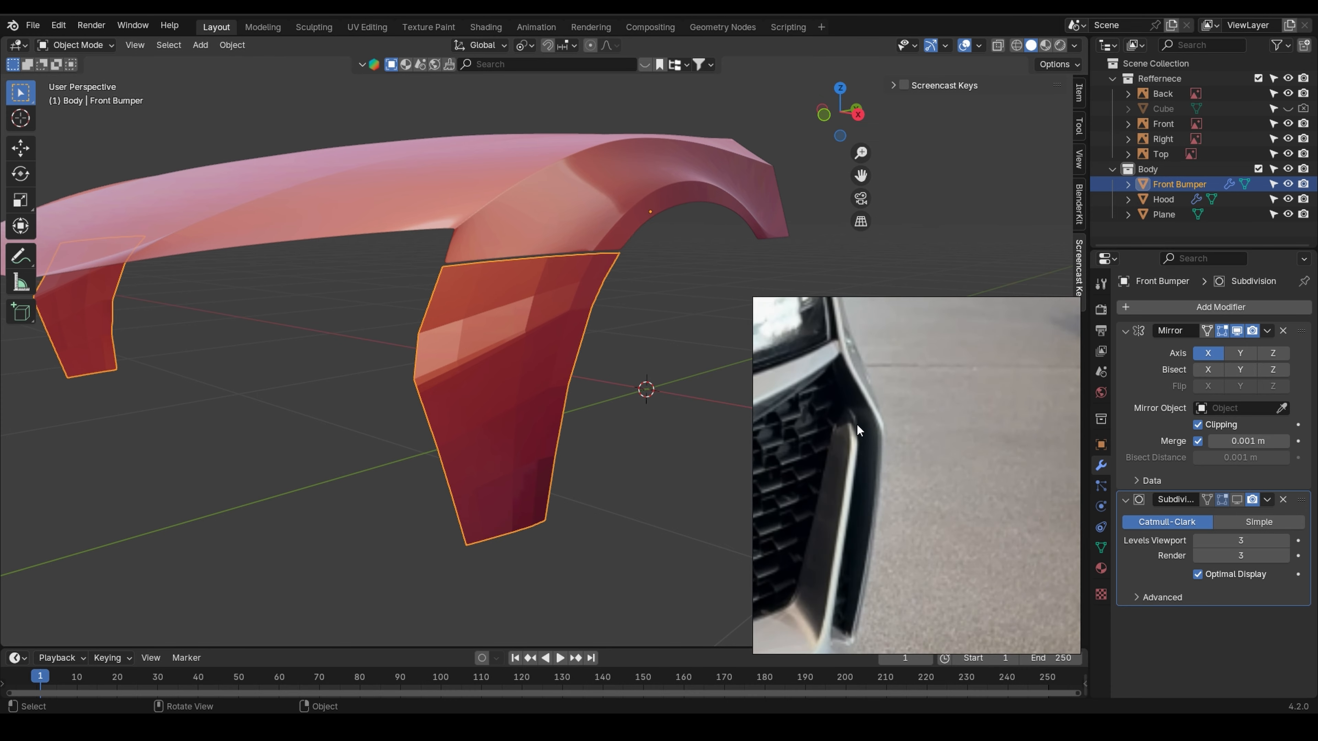
- In the Front Bumper mesh, select the side panel's bottom edge row and extrude it down about 0.014 m along Z
{"action": "scroll", "coordinate": [570, 397], "scroll_direction": "down", "scroll_amount": 2}
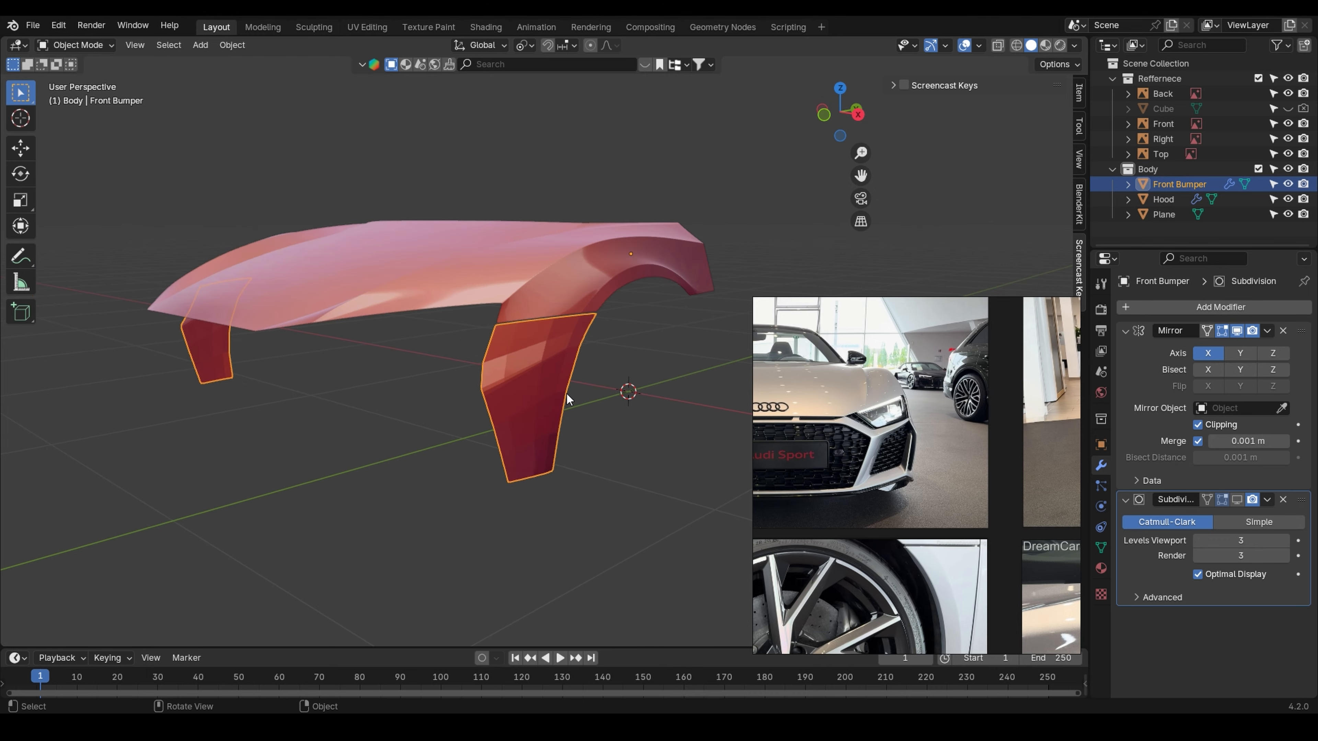
{"action": "key", "text": "KP_1"}
{"action": "scroll", "coordinate": [565, 416], "scroll_direction": "up", "scroll_amount": 5}
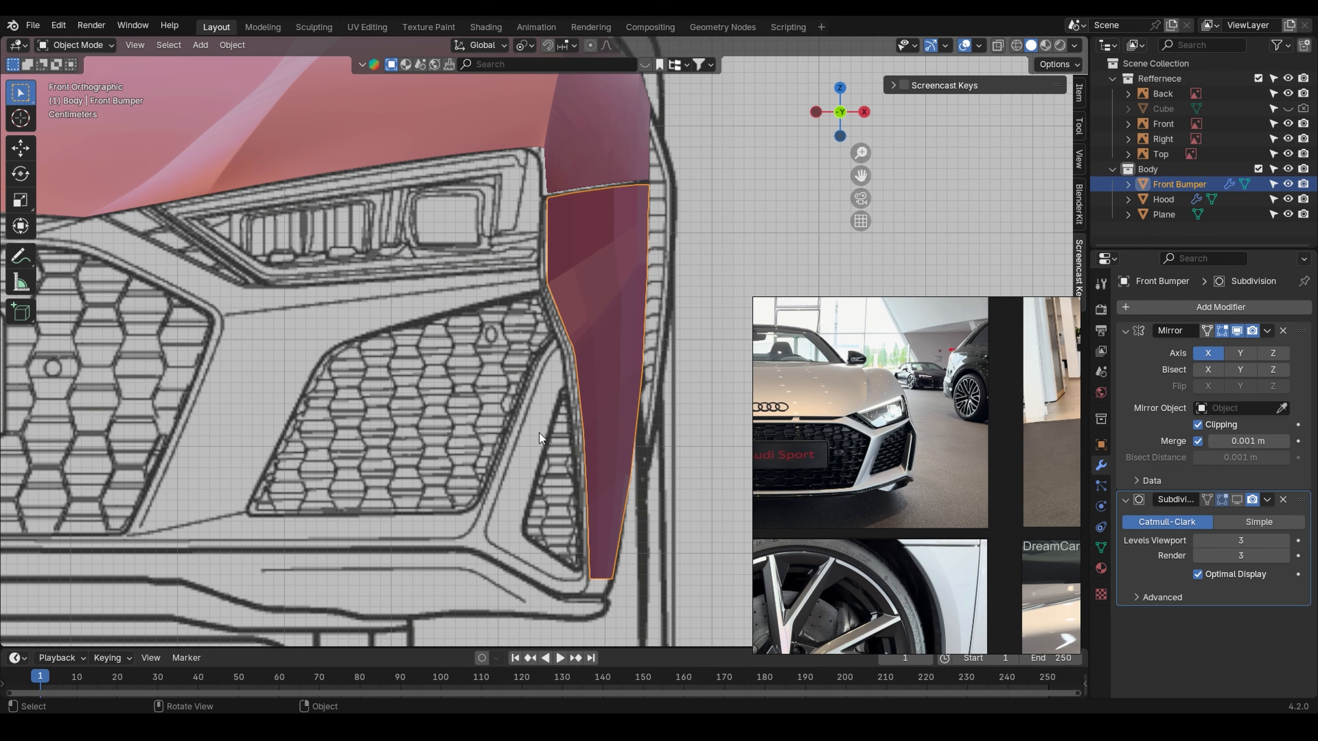
{"action": "scroll", "coordinate": [540, 432], "scroll_direction": "up", "scroll_amount": 1}
{"action": "middle_click_drag", "start_coordinate": [551, 494], "coordinate": [528, 493], "text": "shift"}
{"action": "scroll", "coordinate": [531, 466], "scroll_direction": "down", "scroll_amount": 1}
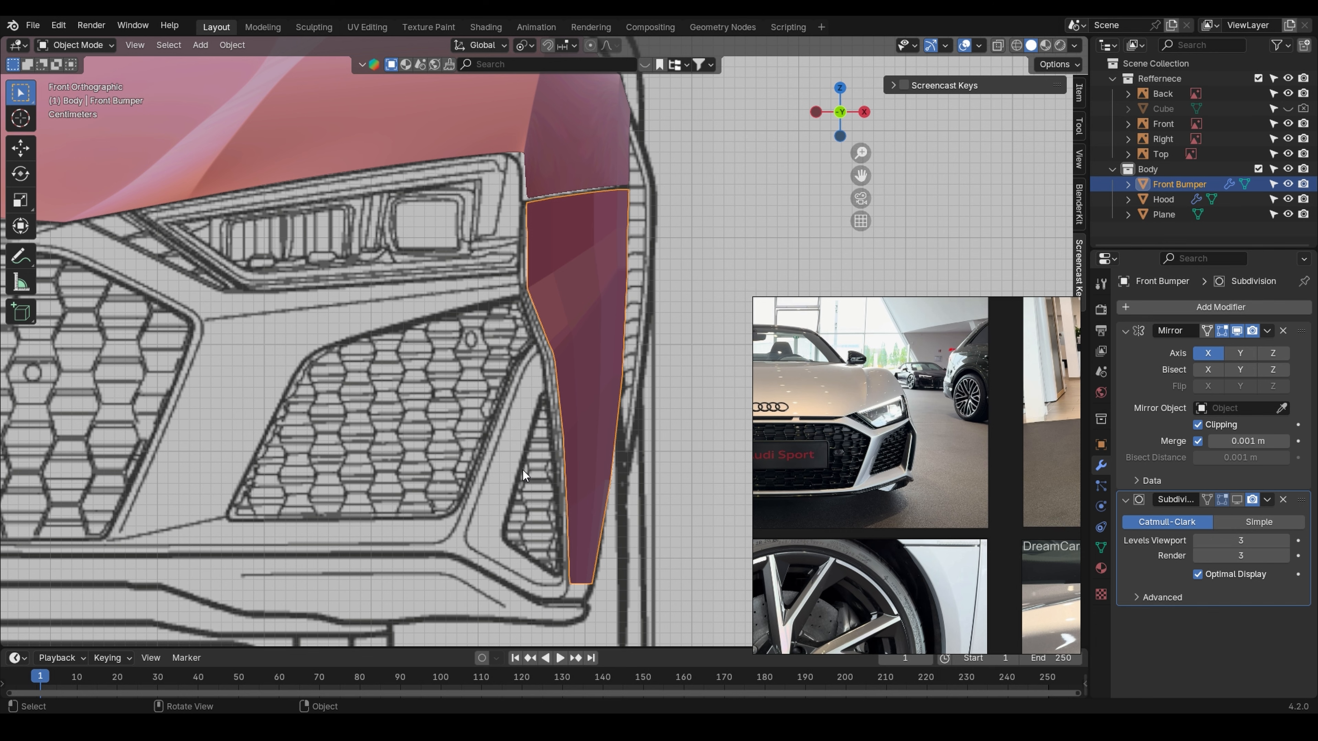
{"action": "key", "text": "Tab"}
{"action": "middle_click_drag", "start_coordinate": [646, 608], "coordinate": [630, 501], "text": "shift"}
{"action": "left_click", "coordinate": [553, 486]}
{"action": "scroll", "coordinate": [553, 486], "scroll_direction": "up", "scroll_amount": 1}
{"action": "scroll", "coordinate": [553, 486], "scroll_direction": "up", "scroll_amount": 4}
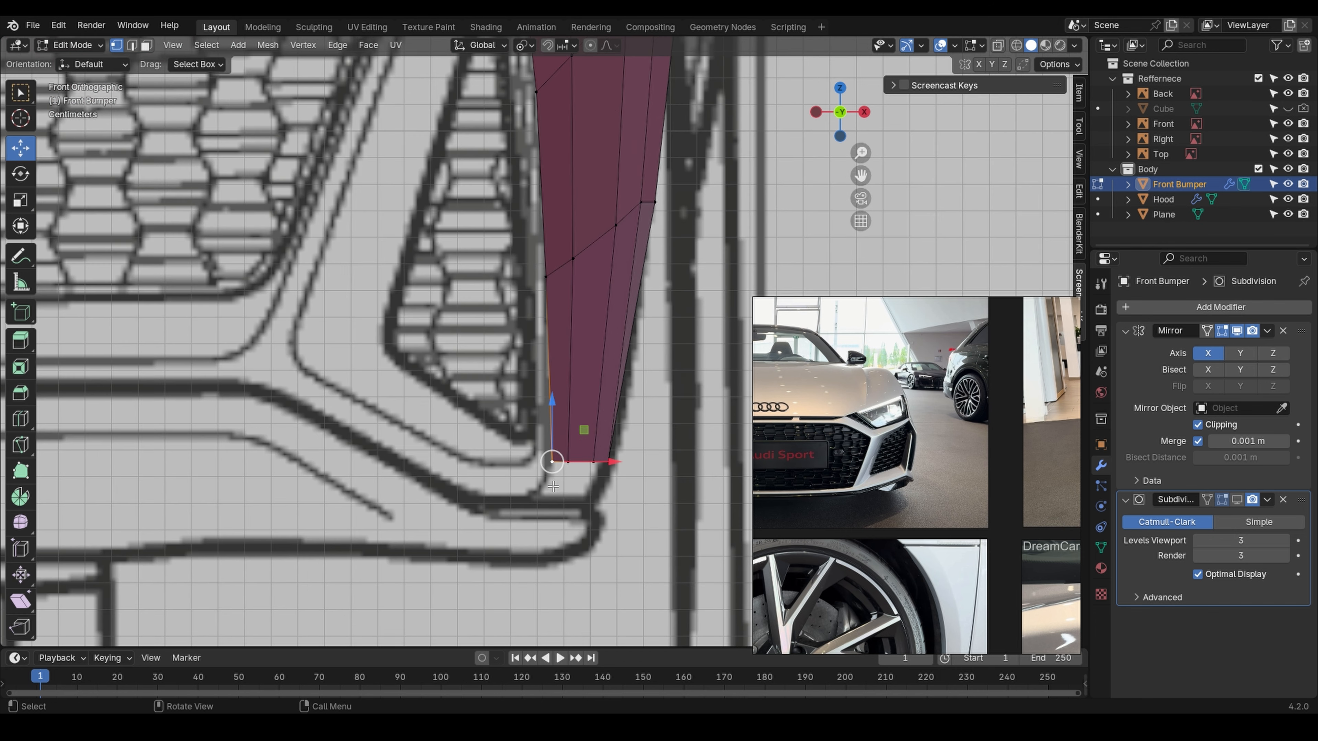
{"action": "left_click", "coordinate": [634, 461], "text": "ctrl"}
{"action": "key", "text": "ctrl+z"}
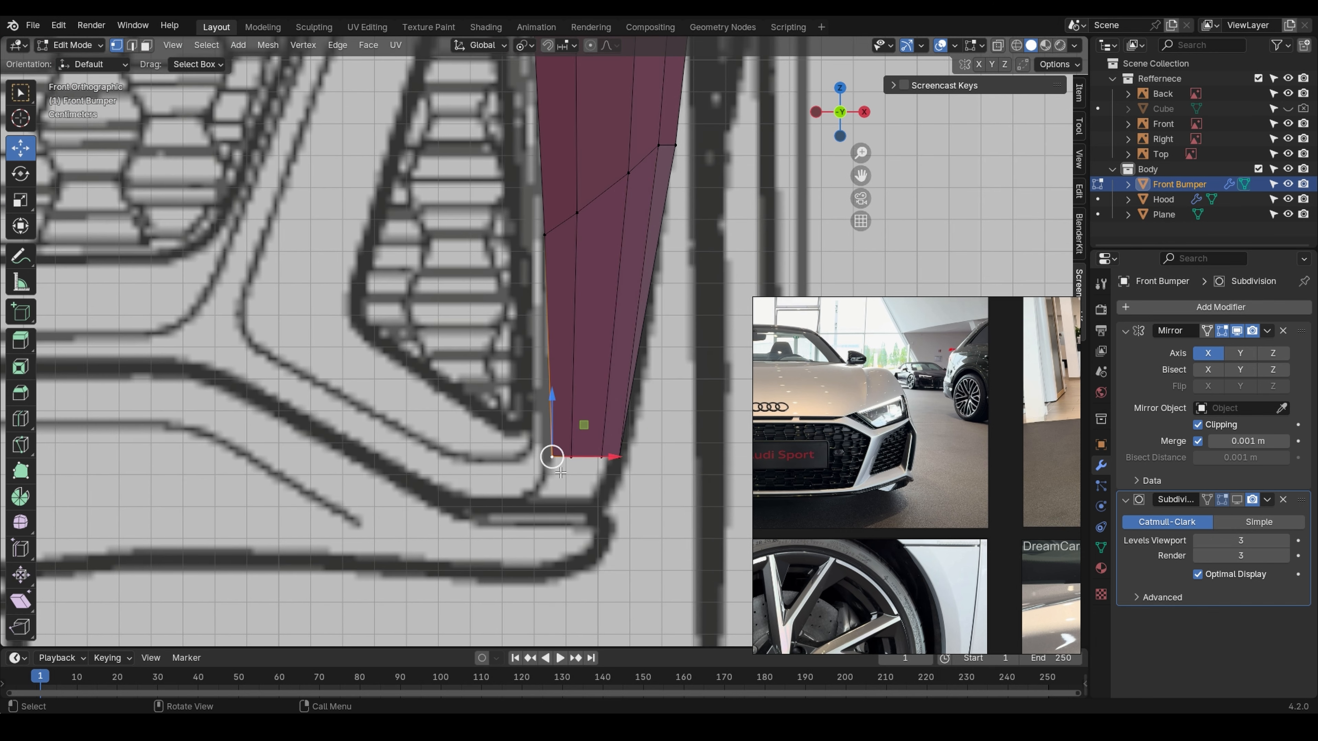
{"action": "key", "text": "KP_3"}
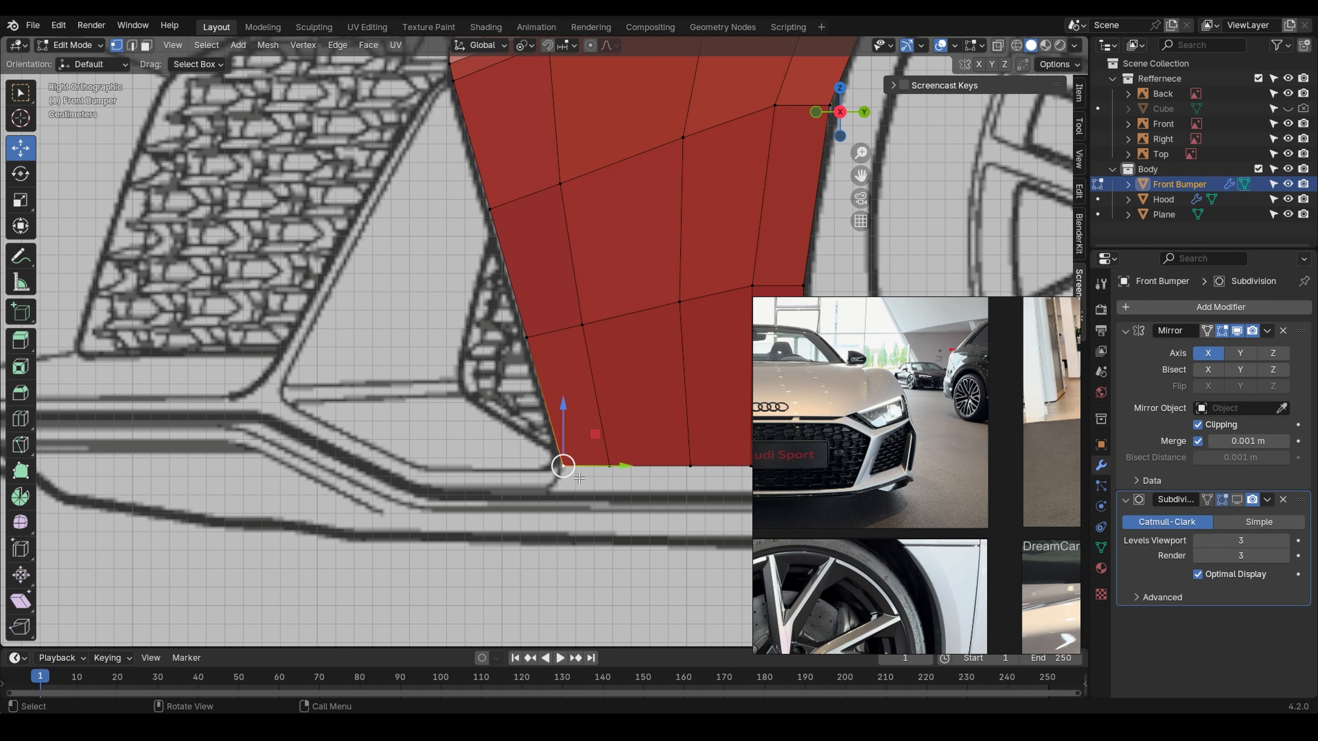
{"action": "left_click", "coordinate": [628, 471], "text": "ctrl"}
{"action": "scroll", "coordinate": [626, 480], "scroll_direction": "up", "scroll_amount": 2}
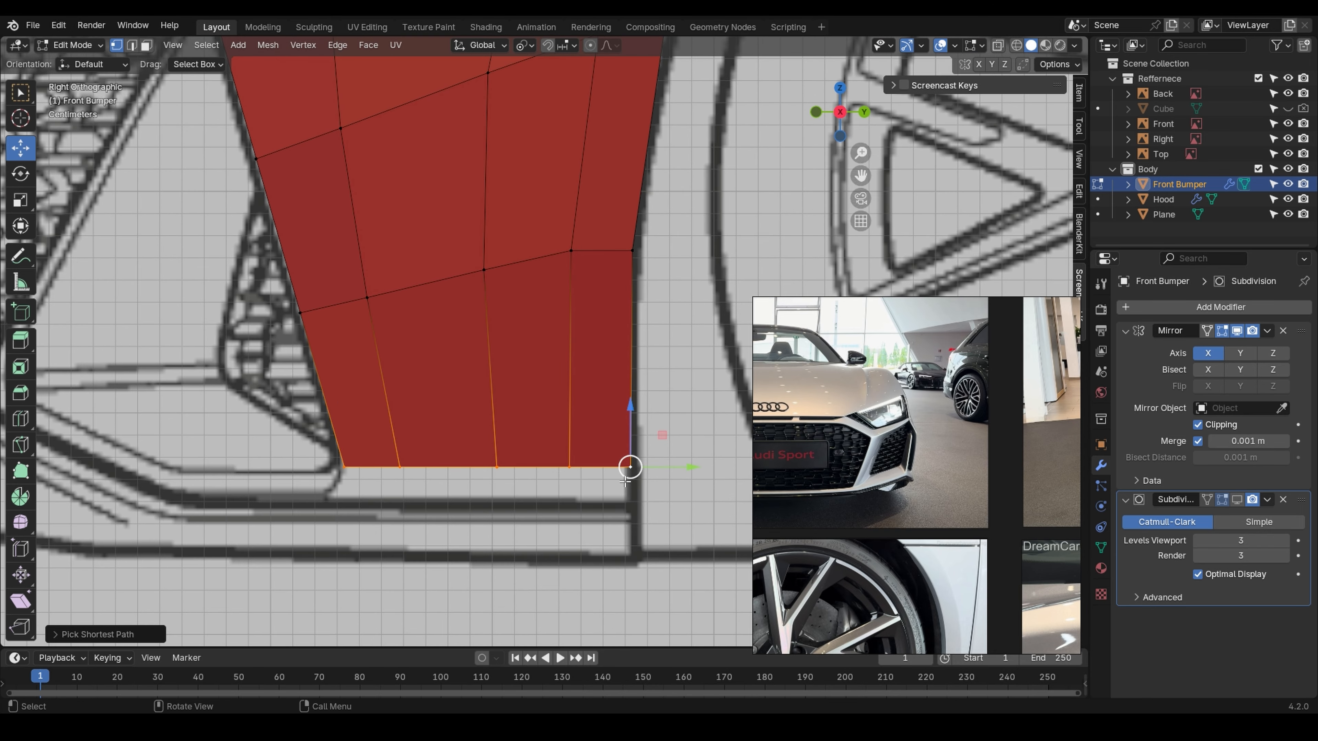
{"action": "key", "text": "e"}
{"action": "key", "text": "z"}
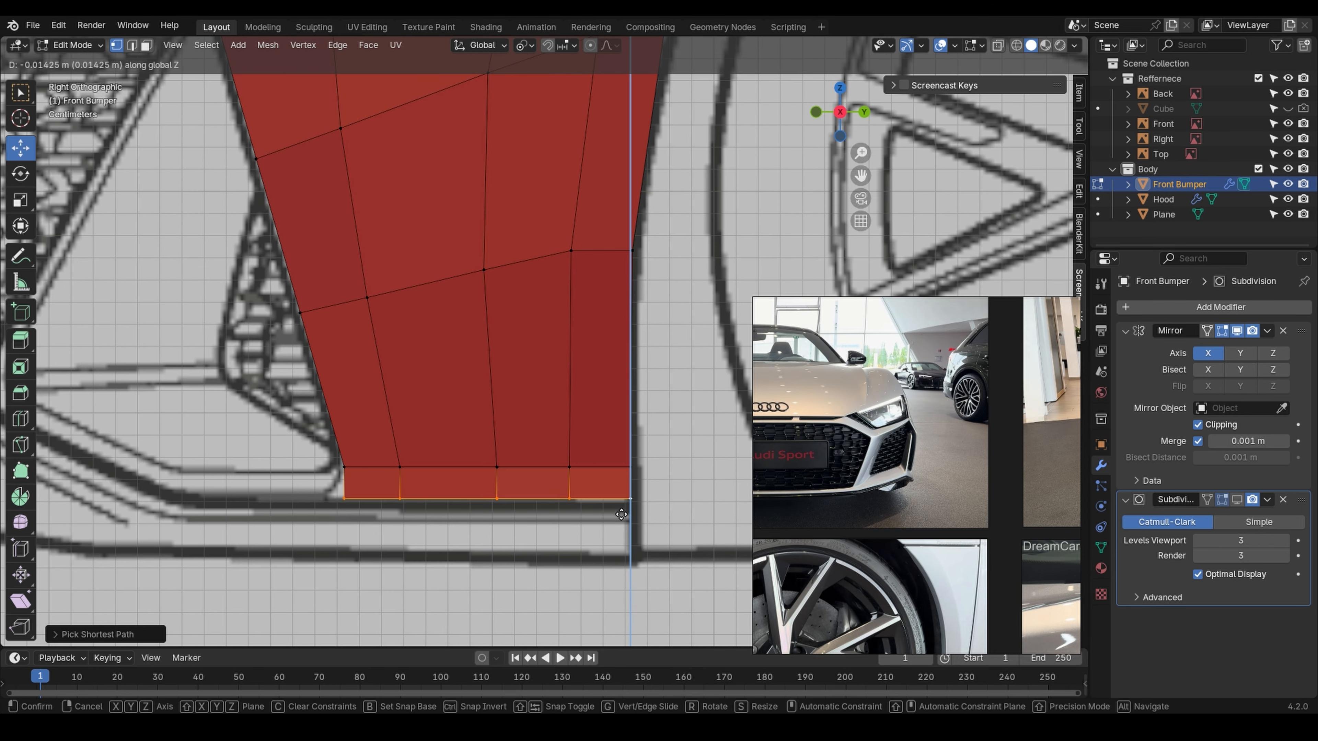
{"action": "left_click", "coordinate": [624, 514]}
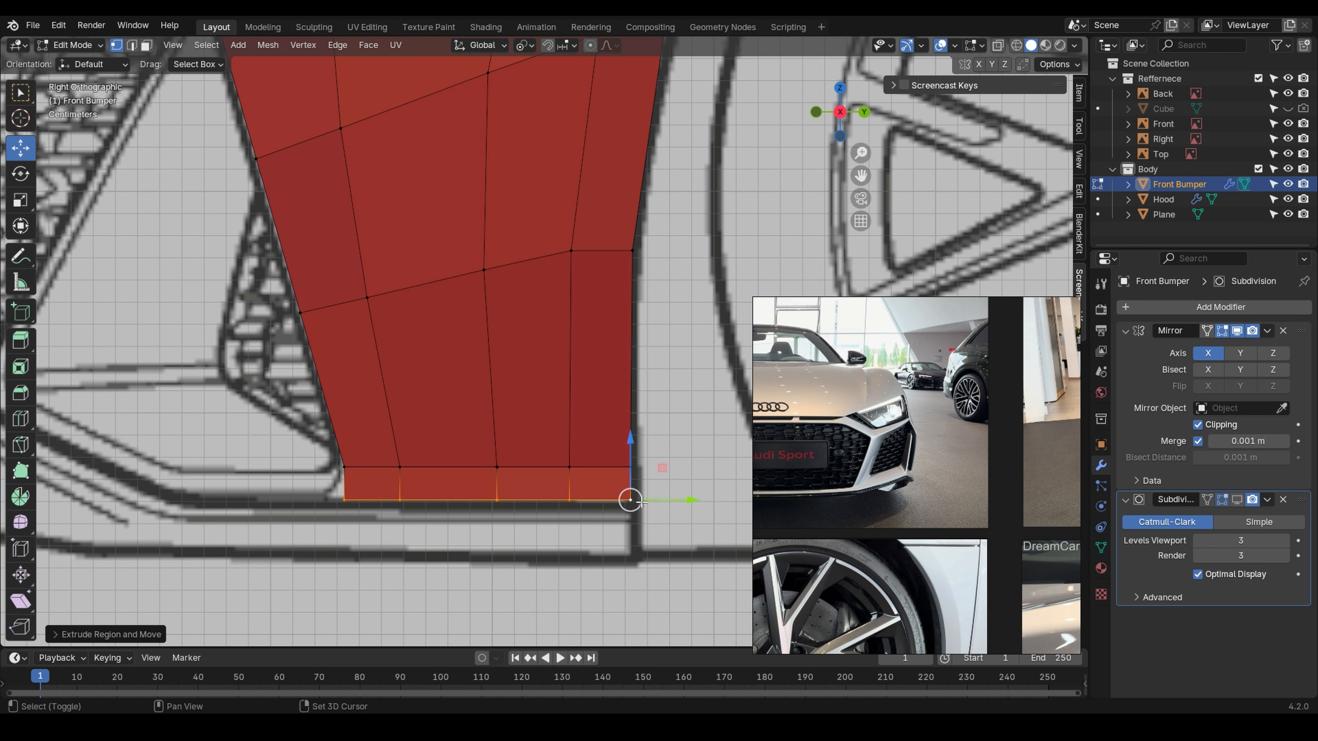
- Scale the extruded bottom edge row along Y by about 1.06 so its front corner follows the blueprint
{"action": "key", "text": "s"}
{"action": "key", "text": "y"}
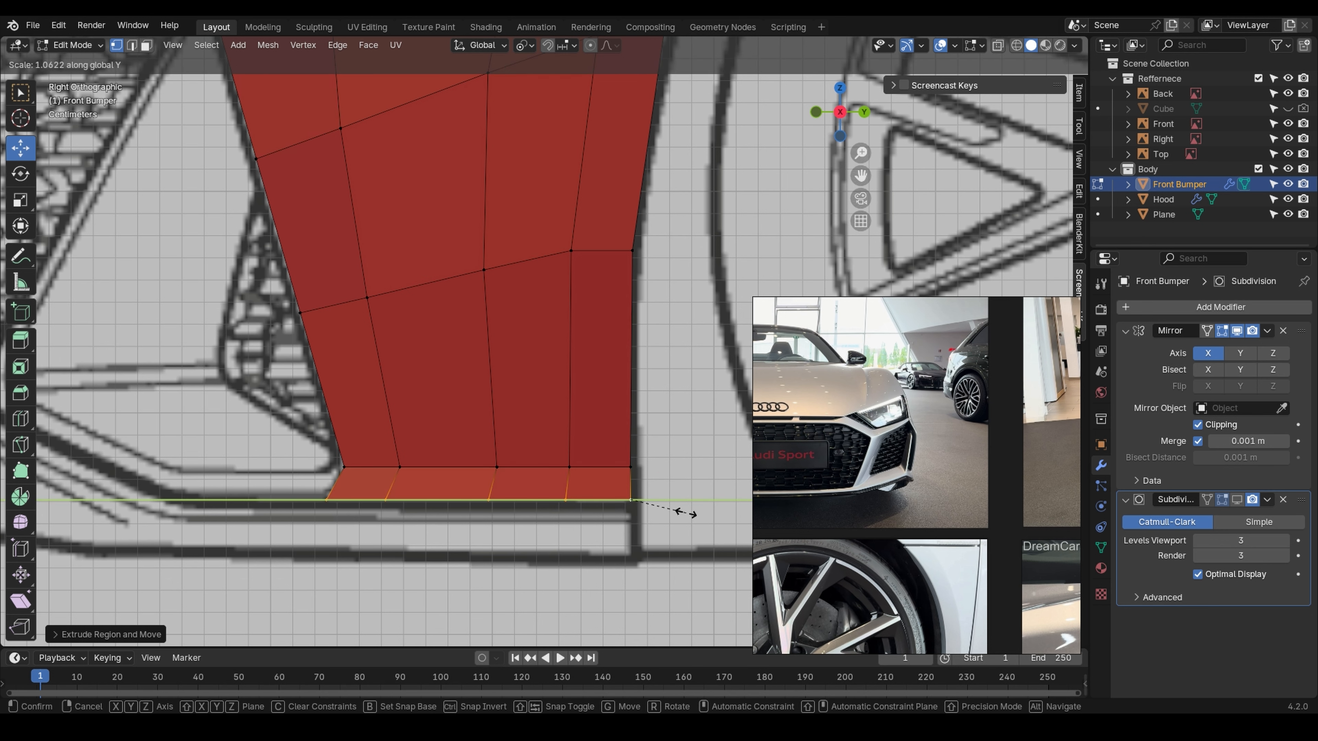
{"action": "left_click", "coordinate": [687, 514]}
- Add a centred loop cut across the extruded lip strip and scale it along Y to curve the lip's side profile
{"action": "key", "text": "ctrl+r"}
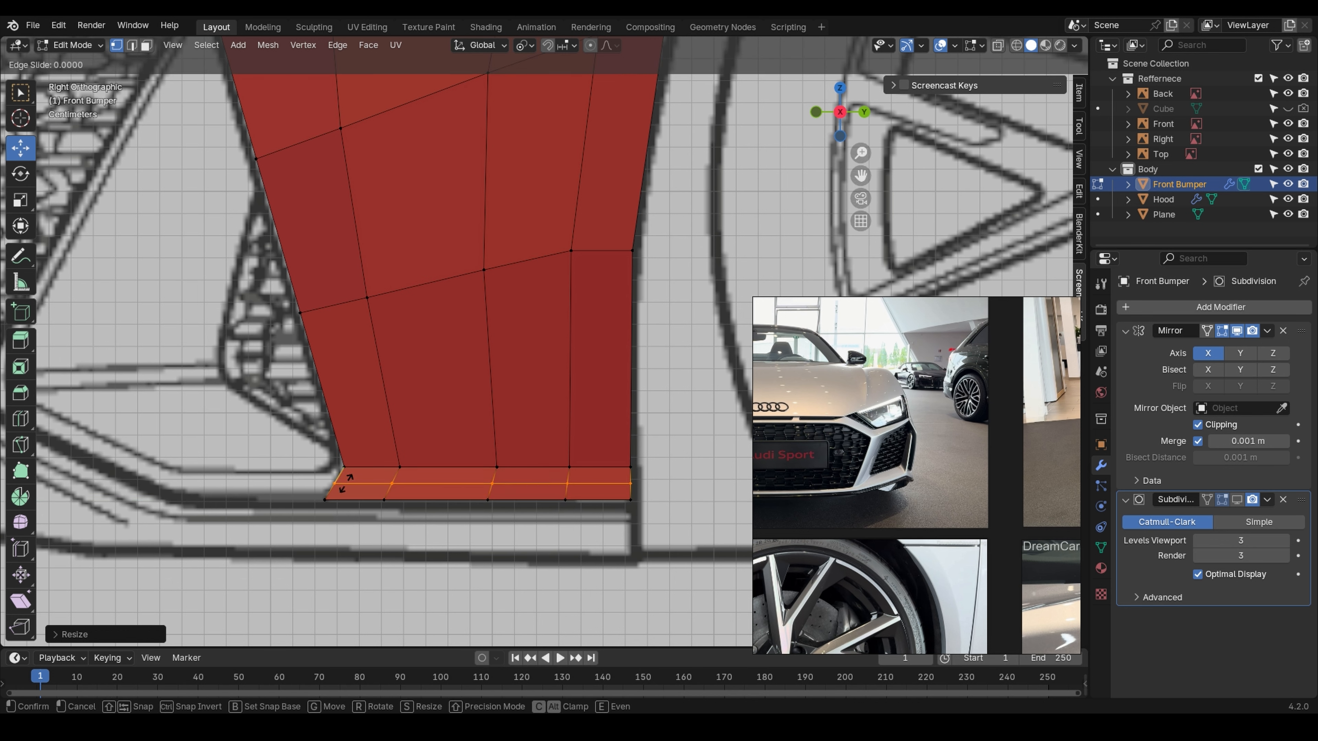
{"action": "left_click", "coordinate": [386, 485]}
{"action": "right_click", "coordinate": [386, 485]}
{"action": "scroll", "coordinate": [388, 485], "scroll_direction": "up", "scroll_amount": 2}
{"action": "middle_click_drag", "start_coordinate": [737, 483], "coordinate": [617, 482], "text": "shift"}
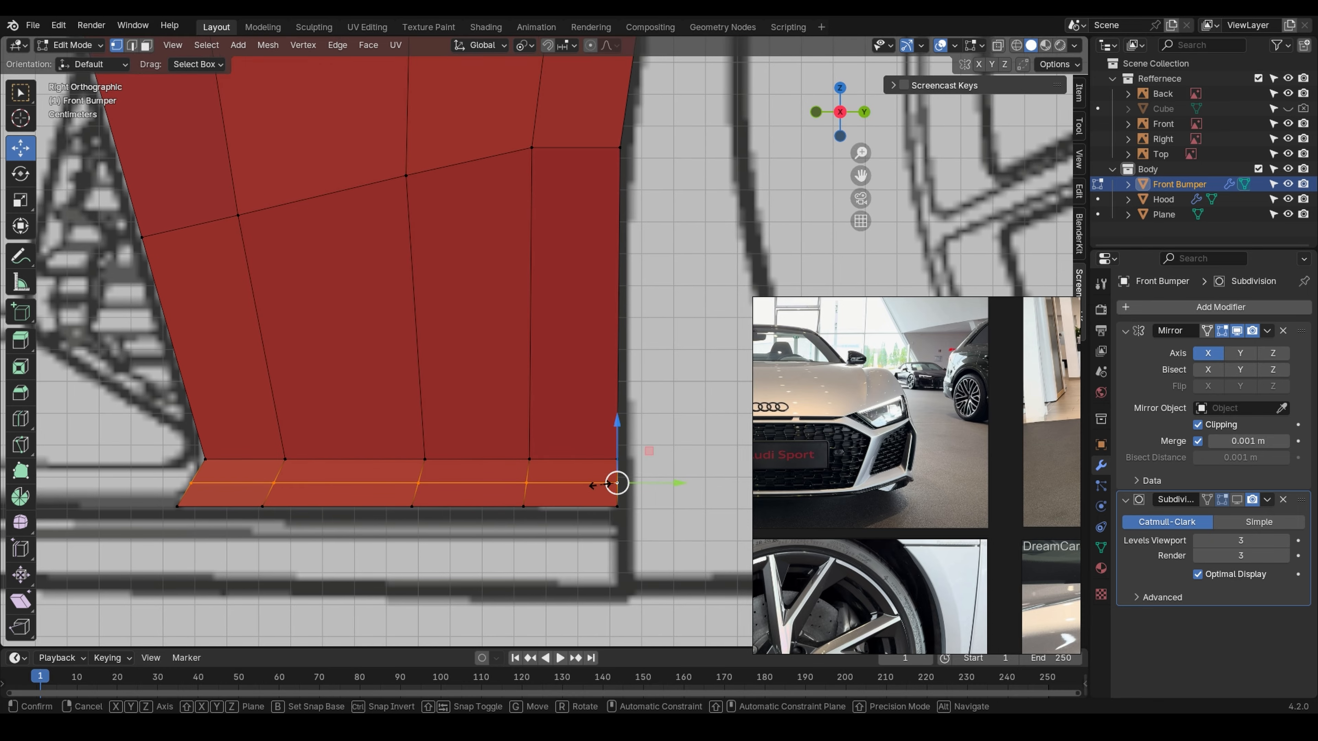
{"action": "key", "text": "s"}
{"action": "key", "text": "y"}
{"action": "left_click", "coordinate": [603, 486]}
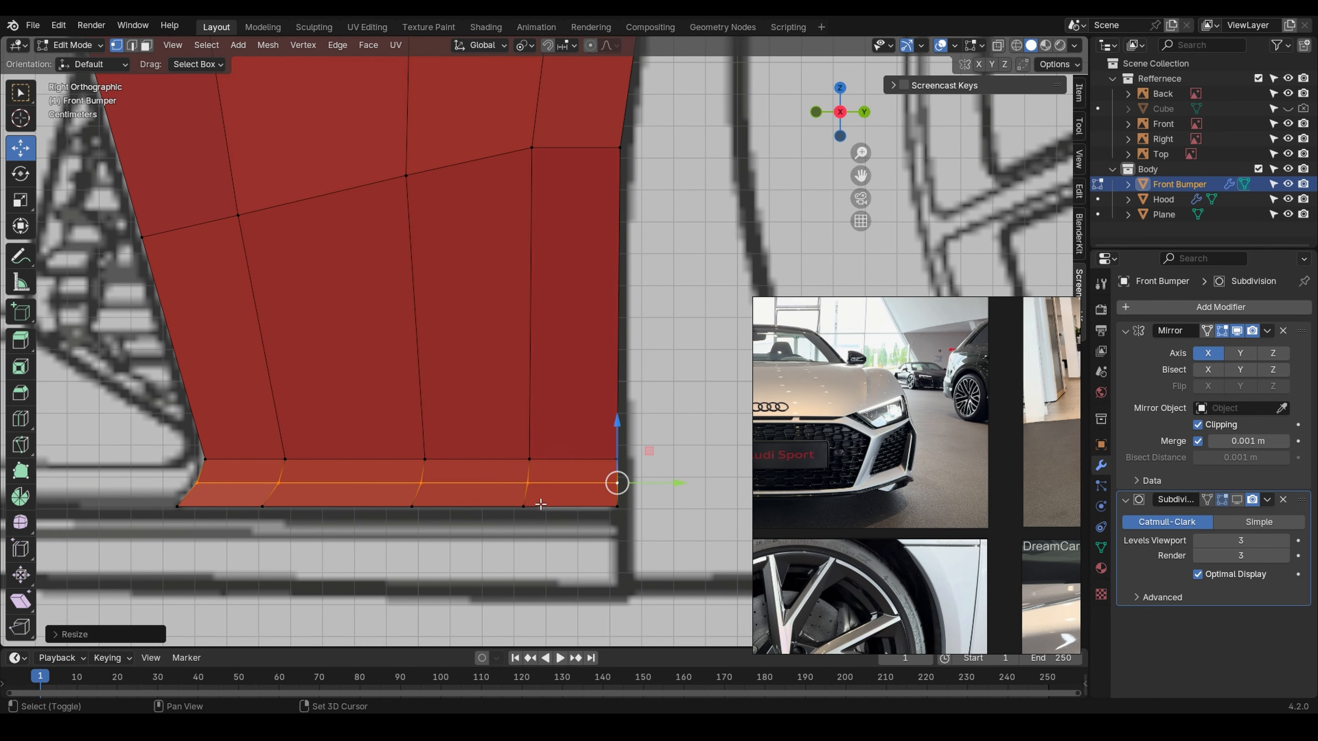
- Try to scale the lip's middle edge row along X around the centre of the selection
{"action": "left_click", "coordinate": [182, 506], "text": "ctrl"}
{"action": "key", "text": "KP_1"}
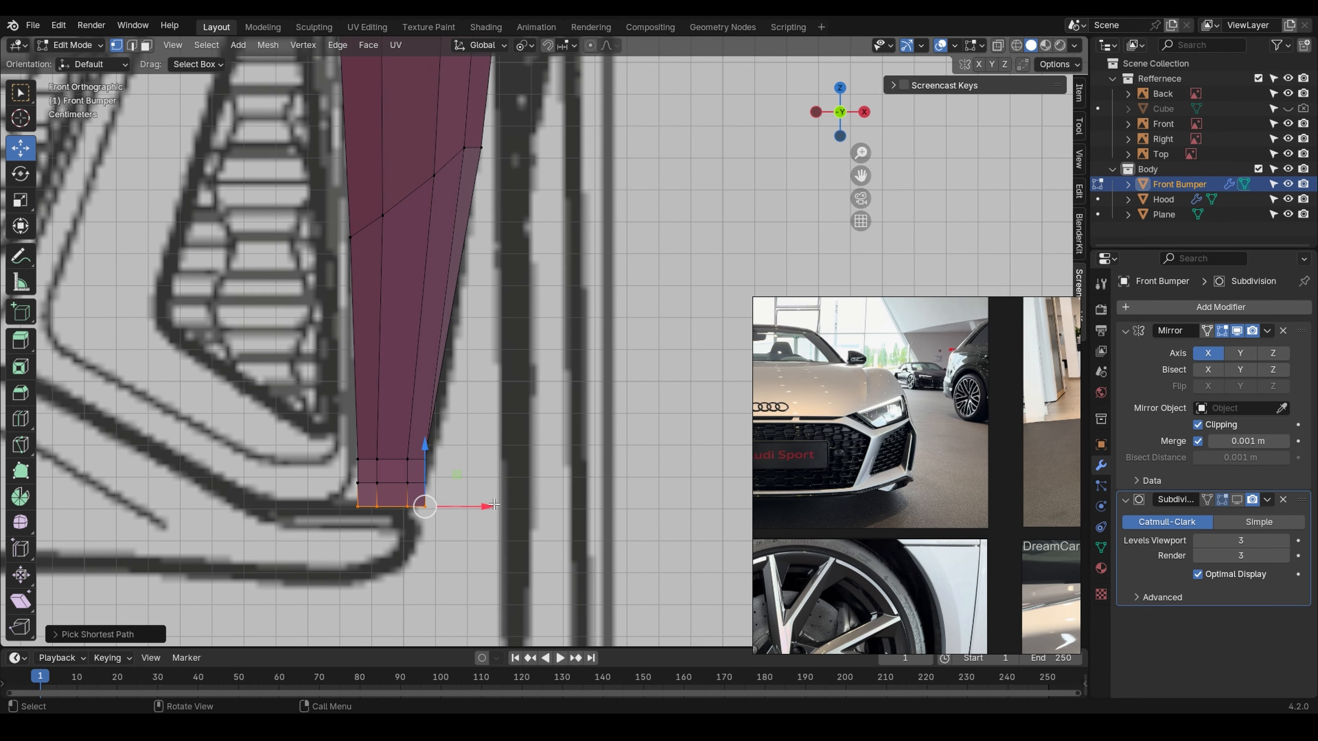
{"action": "middle_click_drag", "start_coordinate": [384, 520], "coordinate": [729, 488], "text": "shift"}
{"action": "left_click", "coordinate": [456, 478]}
{"action": "left_click", "coordinate": [573, 482], "text": "ctrl"}
{"action": "left_click", "coordinate": [463, 487]}
{"action": "left_click", "coordinate": [626, 448], "text": "ctrl"}
{"action": "key", "text": "KP_3"}
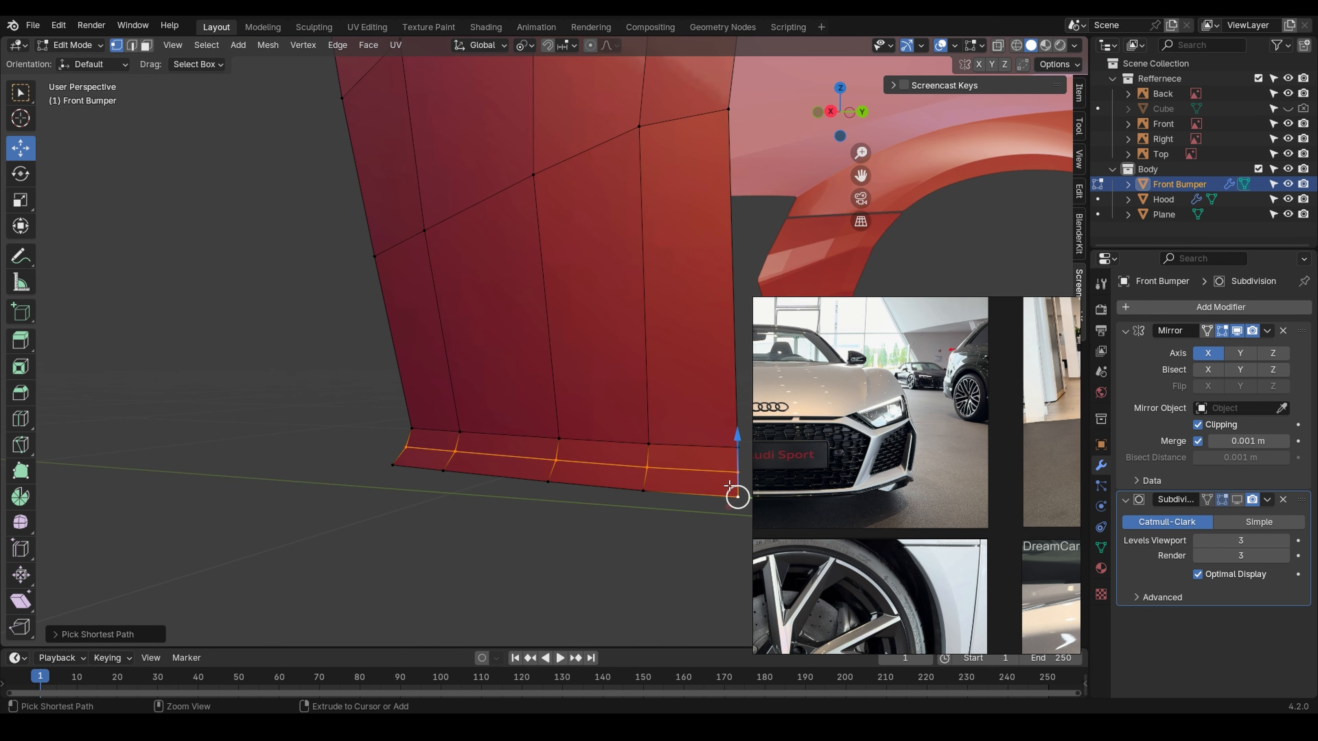
{"action": "left_click_drag", "start_coordinate": [708, 483], "coordinate": [749, 522], "text": "ctrl"}
{"action": "key", "text": "KP_1"}
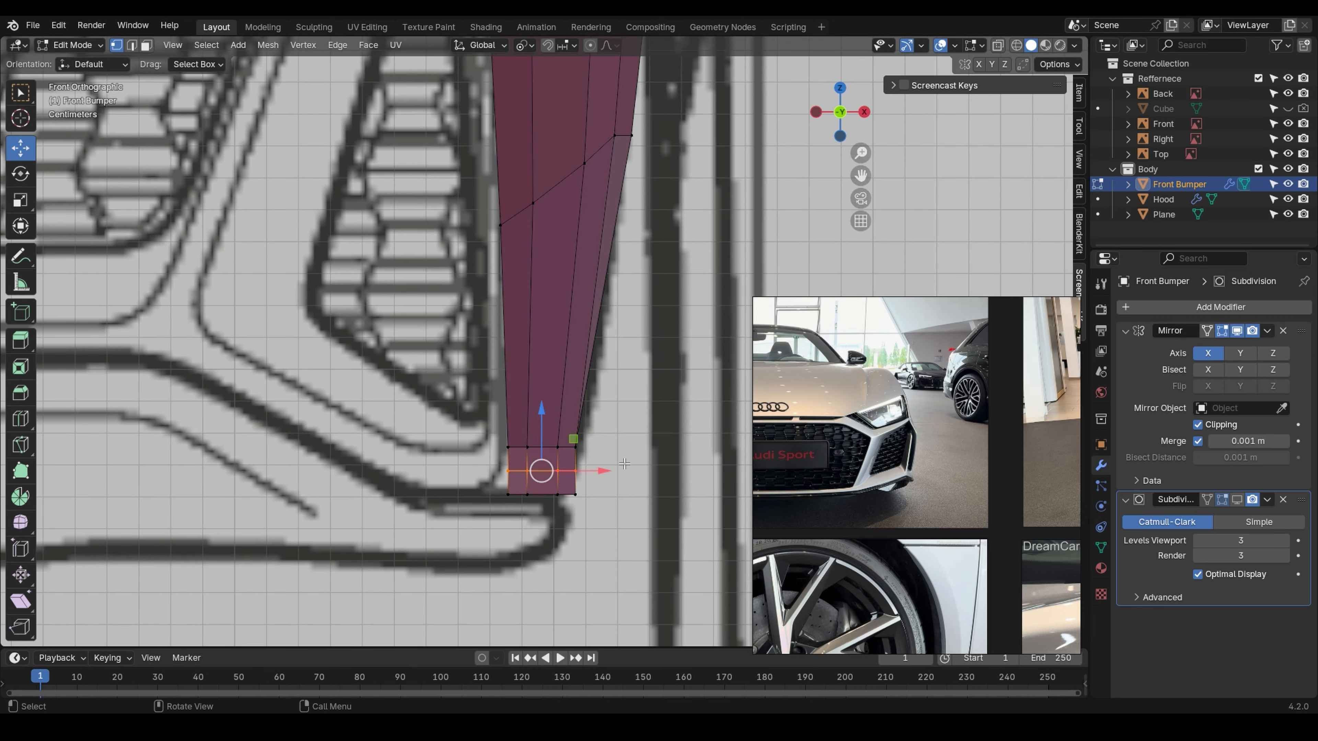
{"action": "scroll", "coordinate": [585, 473], "scroll_direction": "up", "scroll_amount": 2}
{"action": "key", "text": "s"}
{"action": "key", "text": "x"}
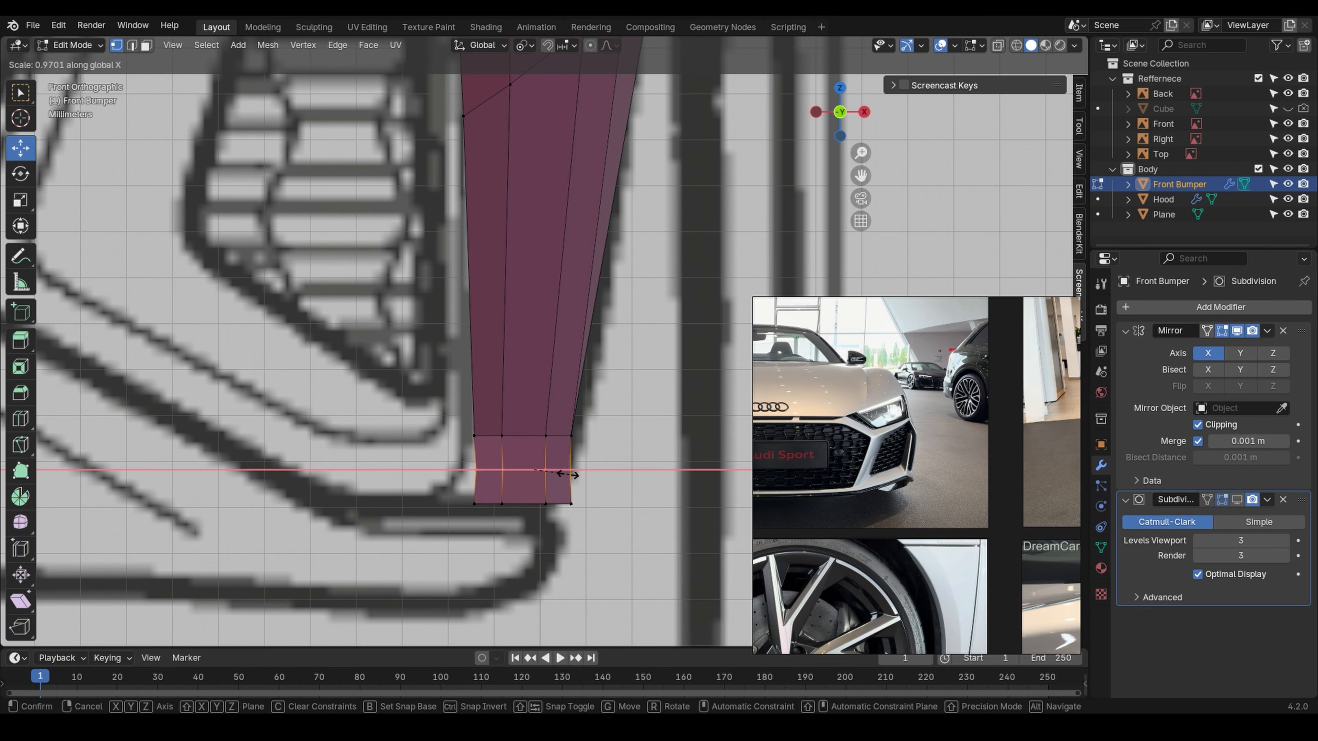
{"action": "left_click", "coordinate": [651, 492]}
{"action": "key", "text": "ctrl+z"}
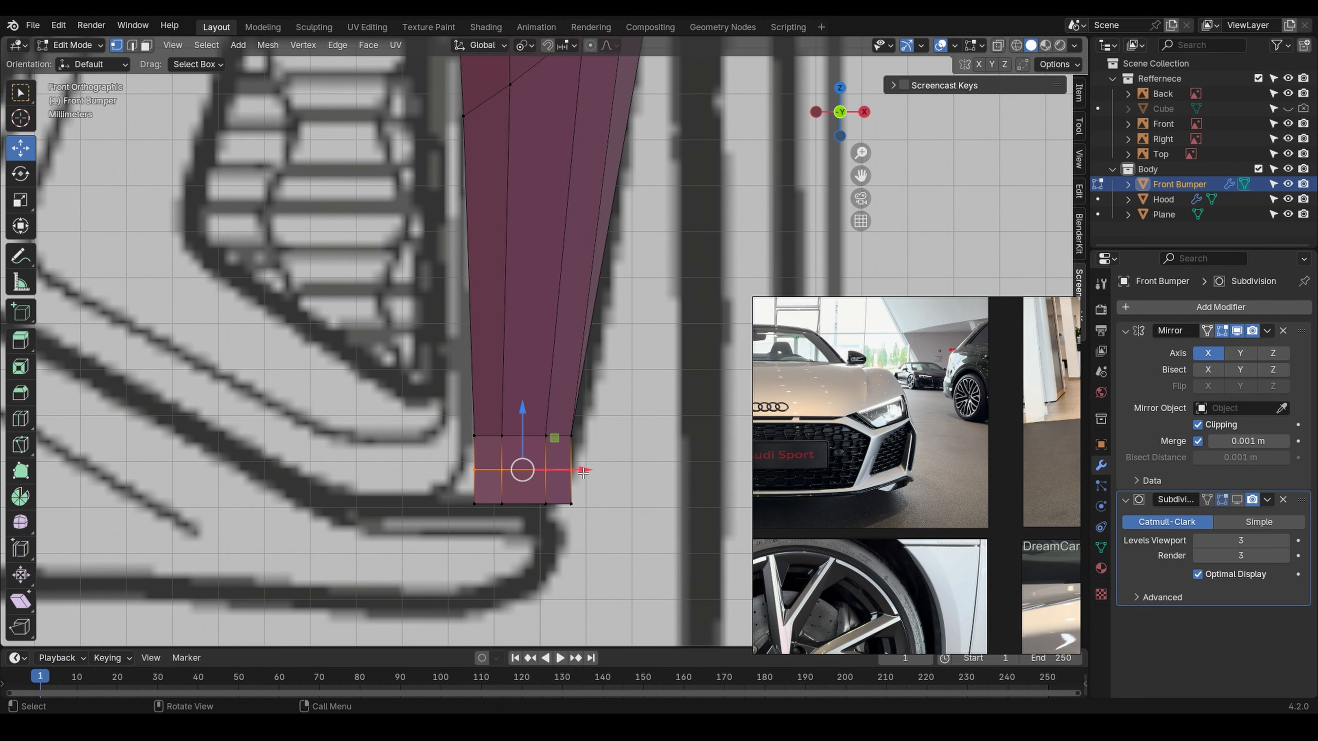
- Reselect the lip's middle edge row ending at its outer vertex and widen it inward along X from that vertex
{"action": "left_click", "coordinate": [575, 471]}
{"action": "middle_click_drag", "start_coordinate": [589, 485], "coordinate": [545, 500]}
{"action": "left_click", "coordinate": [152, 535]}
{"action": "left_click", "coordinate": [613, 446], "text": "ctrl"}
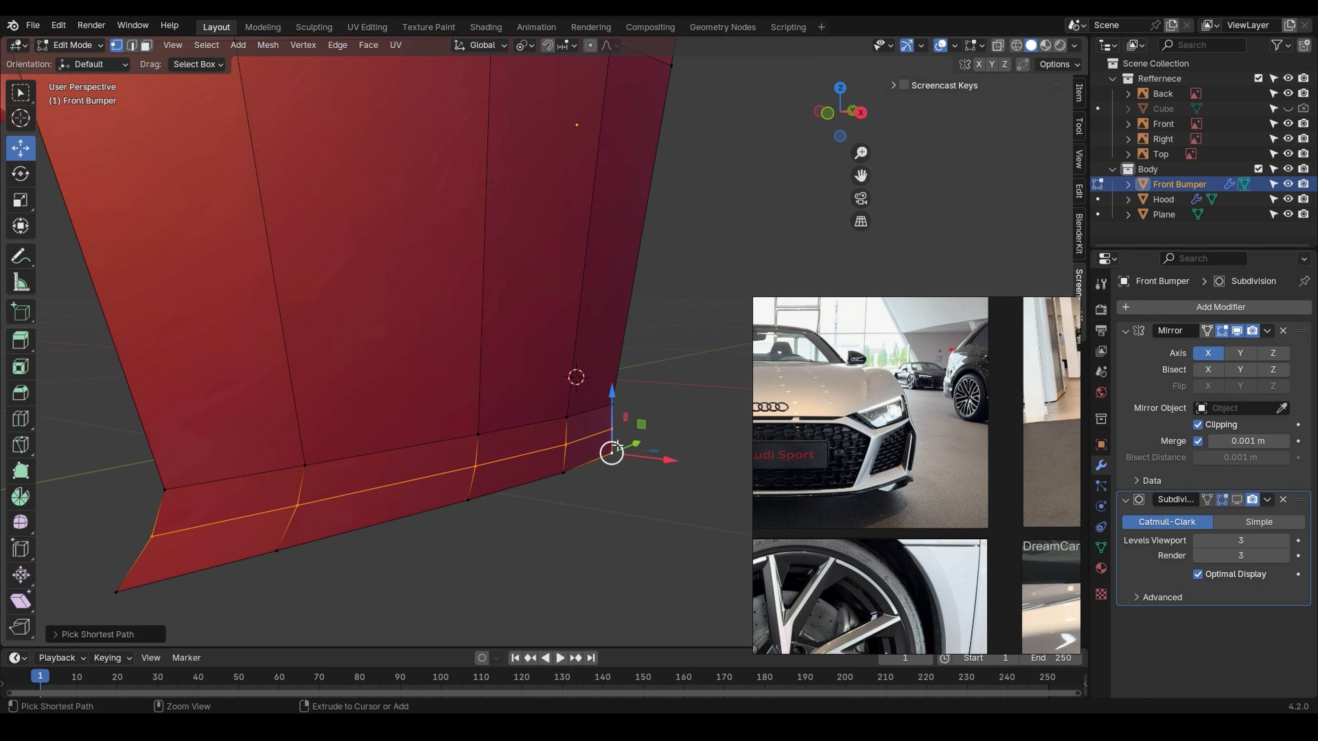
{"action": "key", "text": "KP_1"}
{"action": "key", "text": "s"}
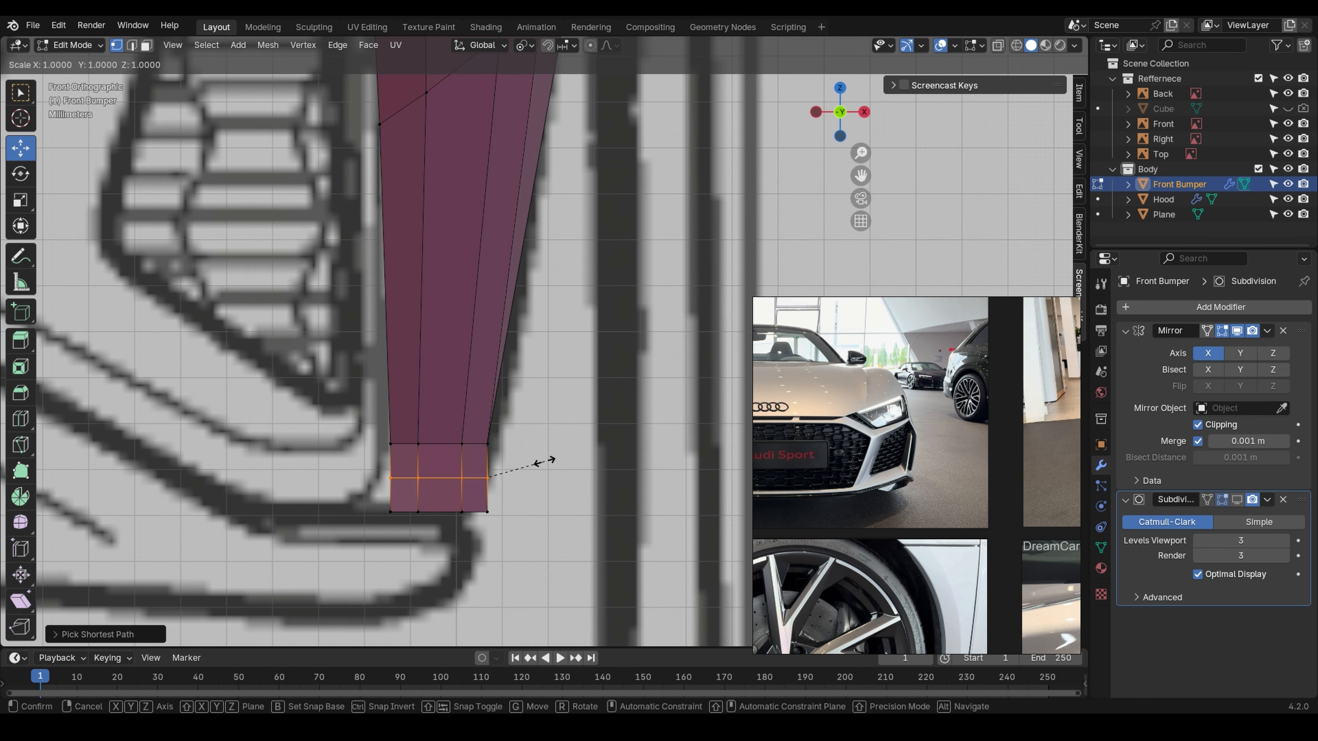
{"action": "key", "text": "x"}
{"action": "right_click", "coordinate": [619, 471]}
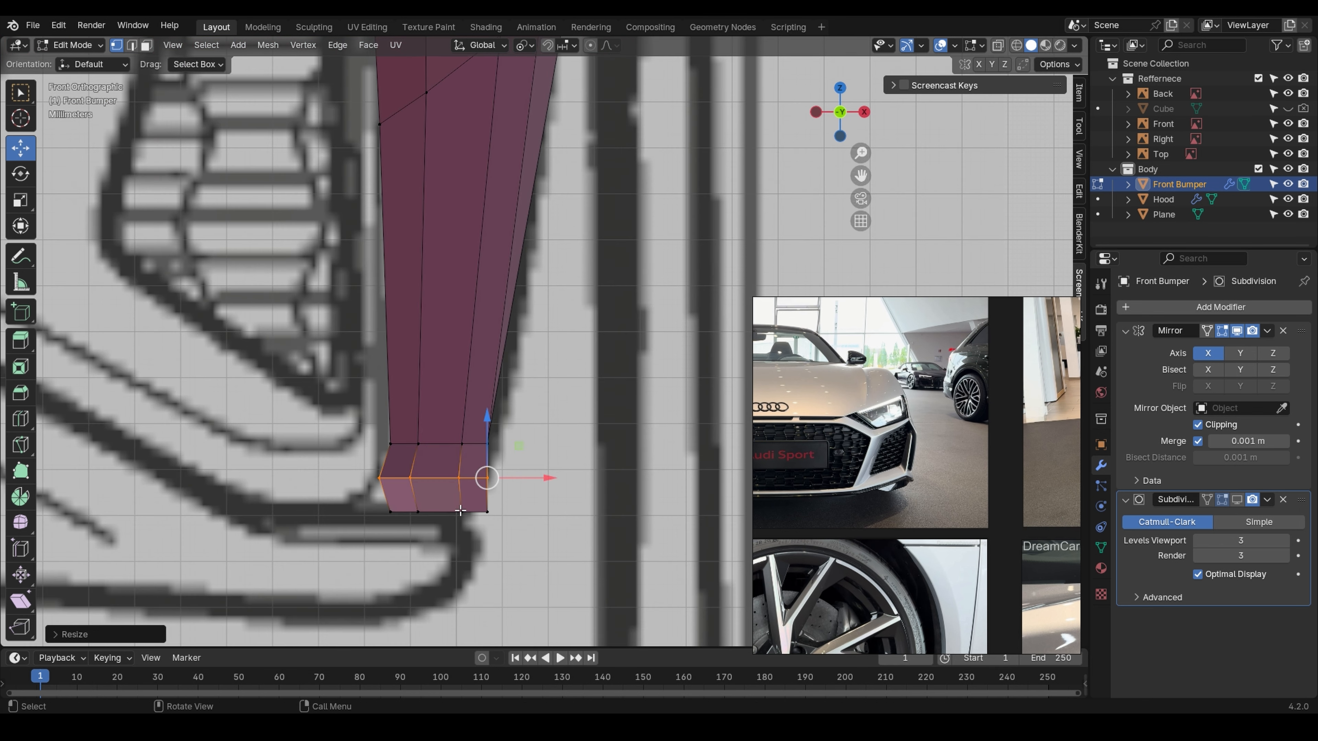
- Turn on X-ray and move the lip's bottom edge row inward along X to meet the blueprint's outer contour
{"action": "mouse_move", "coordinate": [619, 471]}
{"action": "middle_mouse_down"}
{"action": "mouse_move", "coordinate": [546, 501]}
{"action": "mouse_move", "coordinate": [626, 453]}
{"action": "middle_mouse_up"}
{"action": "key", "text": "KP_1"}
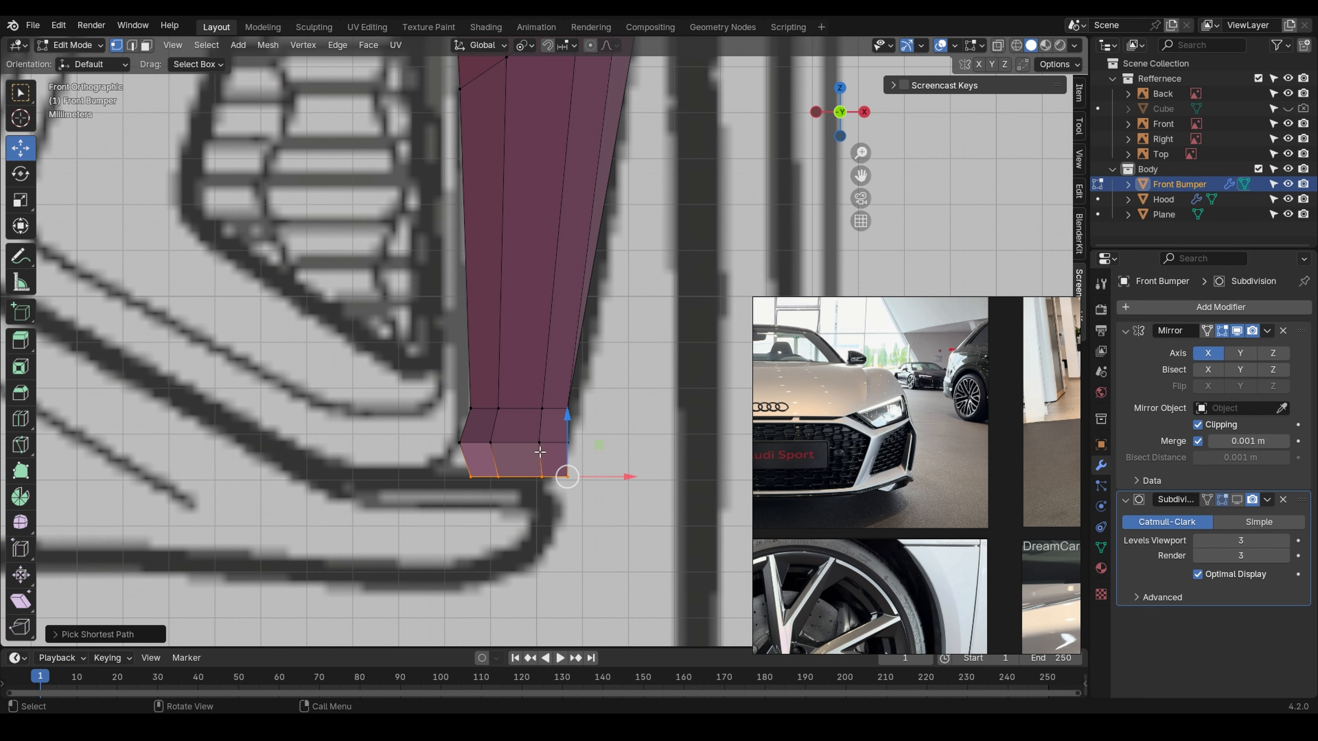
{"action": "key", "text": "s"}
{"action": "key", "text": "x"}
{"action": "left_click", "coordinate": [602, 474]}
{"action": "key", "text": "alt+z"}
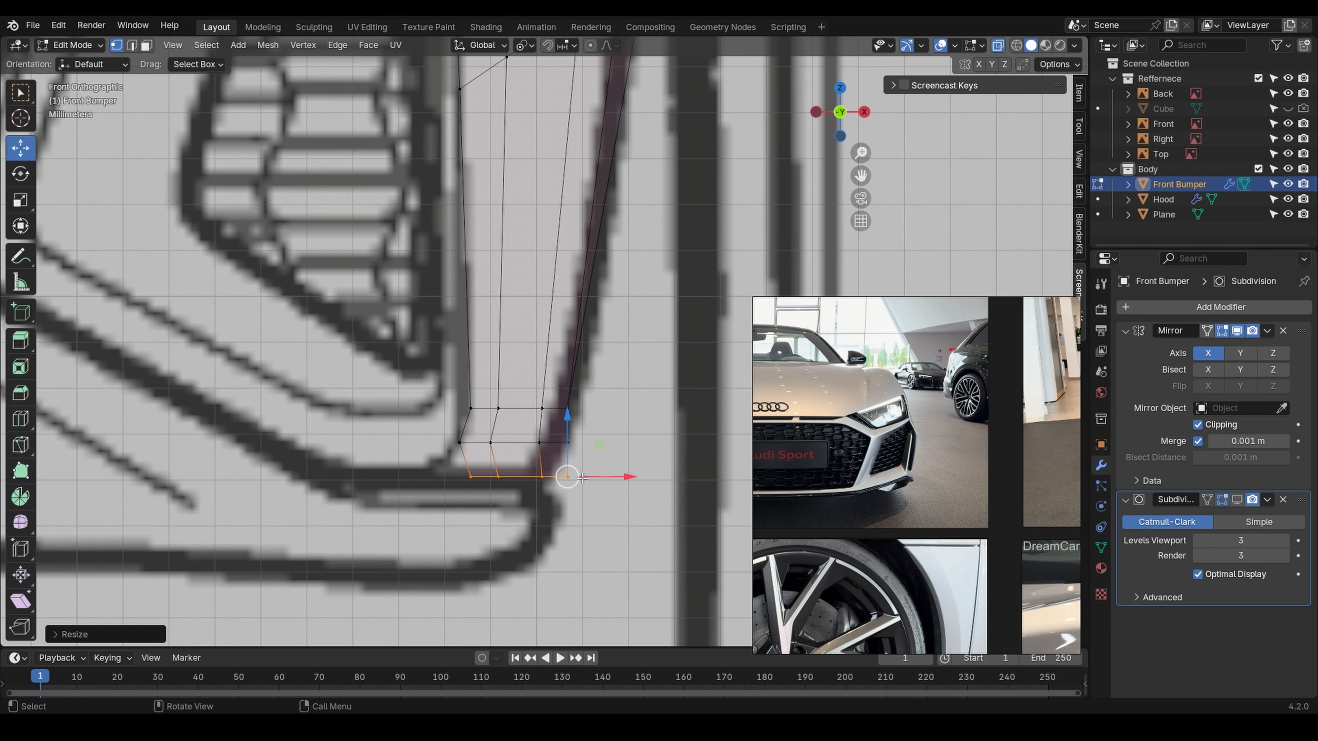
{"action": "left_click_drag", "start_coordinate": [582, 478], "coordinate": [563, 482]}
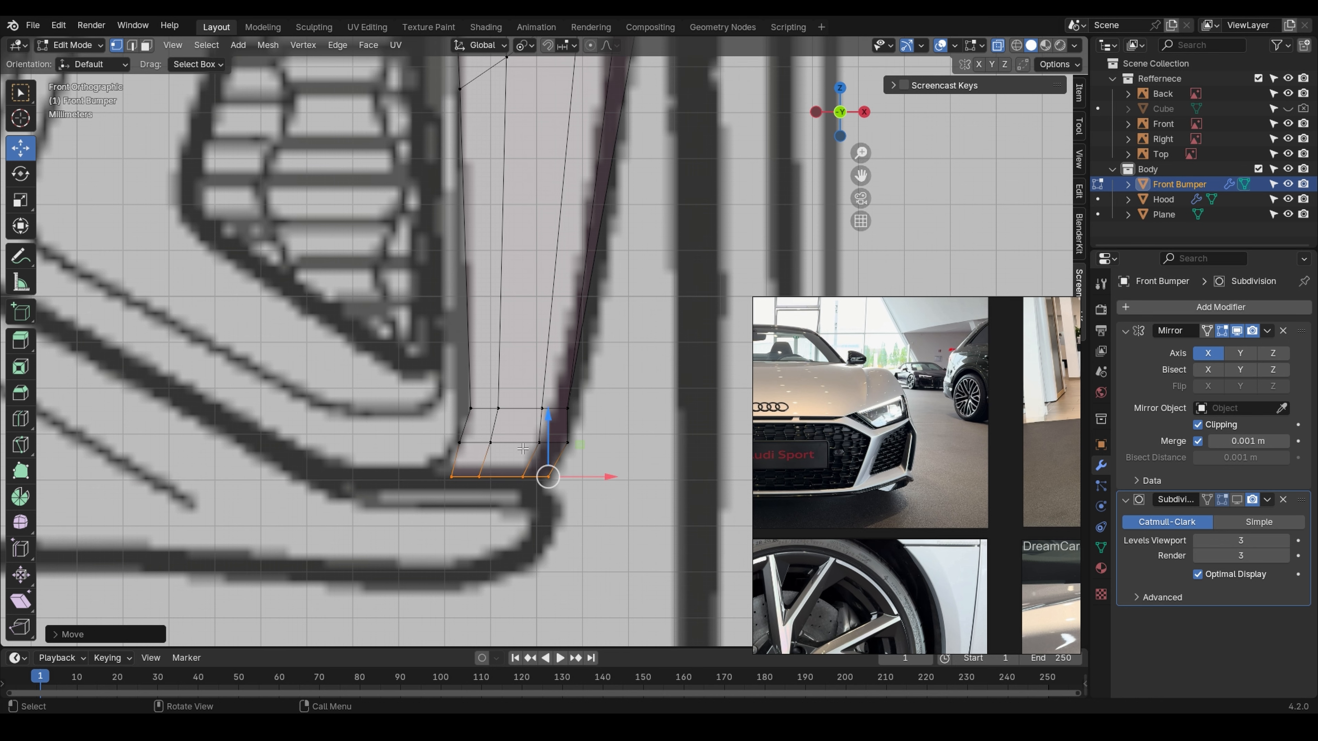
- Try to scale the lip's middle edge row along X to pull its outer end inward
{"action": "left_click", "coordinate": [460, 443]}
{"action": "left_click", "coordinate": [566, 443], "text": "ctrl"}
{"action": "key", "text": "s"}
{"action": "key", "text": "x"}
{"action": "left_click", "coordinate": [641, 464]}
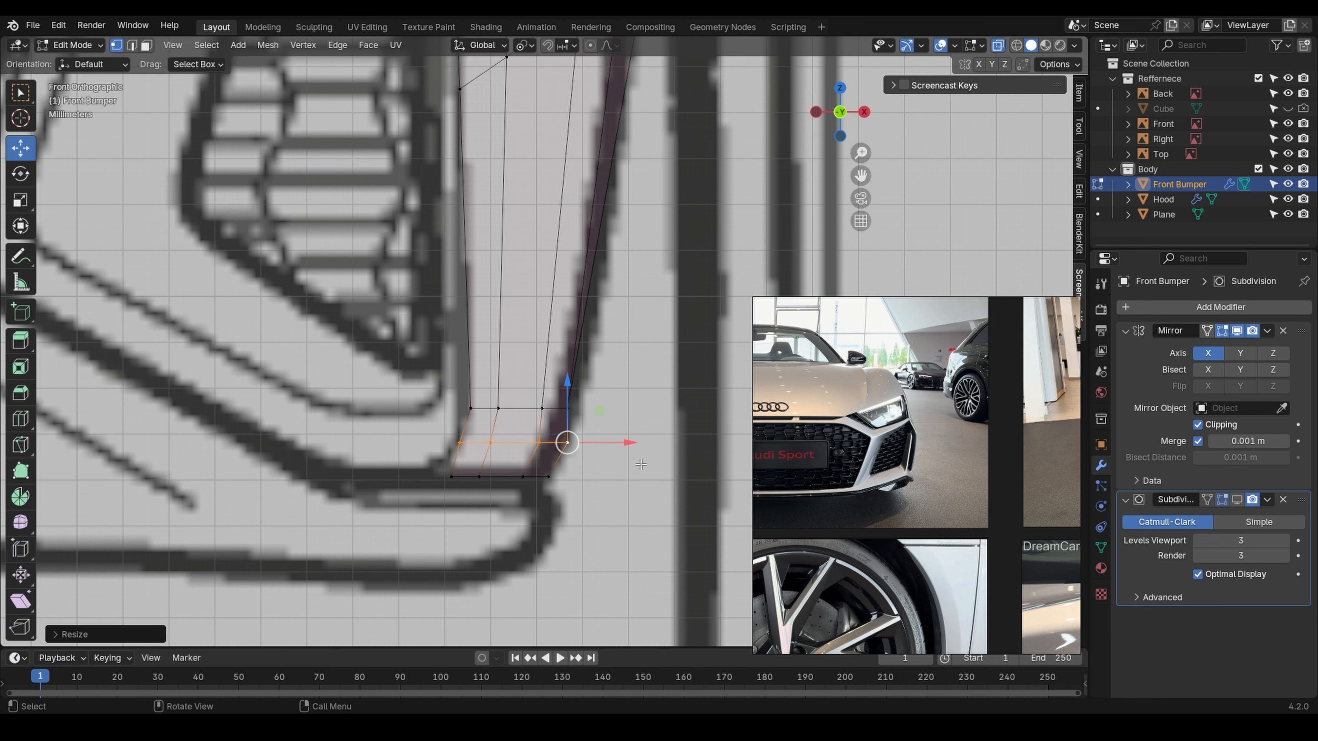
{"action": "key", "text": "s"}
{"action": "key", "text": "x"}
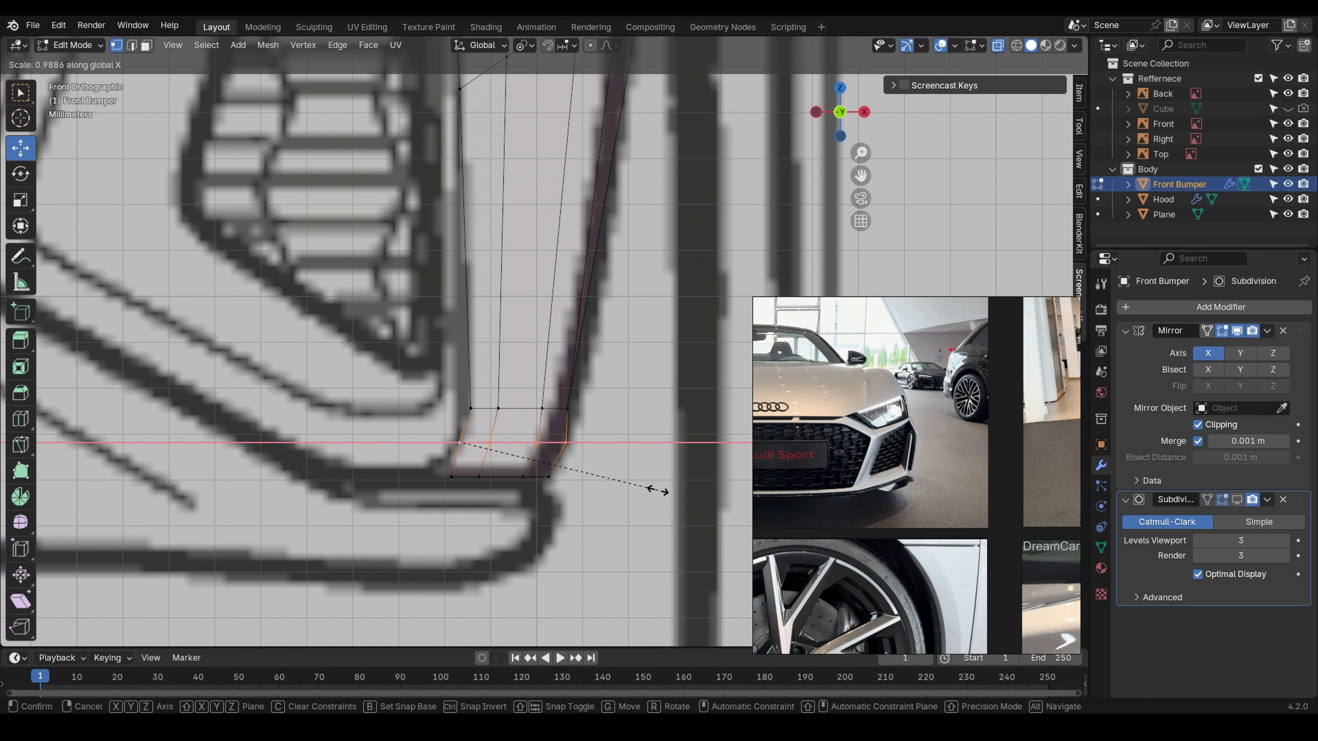
{"action": "left_click", "coordinate": [539, 463]}
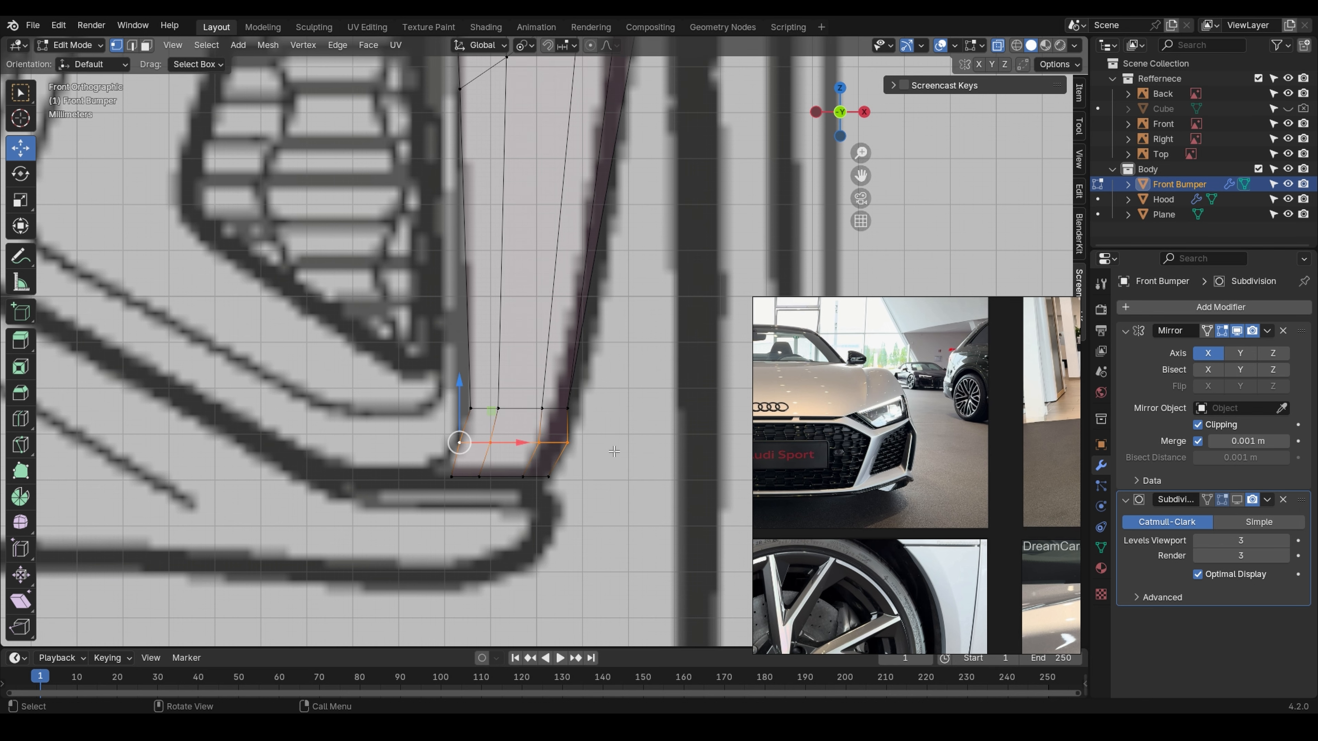
- Make the front inner vertex of the lip's middle edge row active and narrow the row along X towards it
{"action": "middle_click_drag", "start_coordinate": [540, 463], "coordinate": [652, 407]}
{"action": "left_click", "coordinate": [660, 384], "text": "shift"}
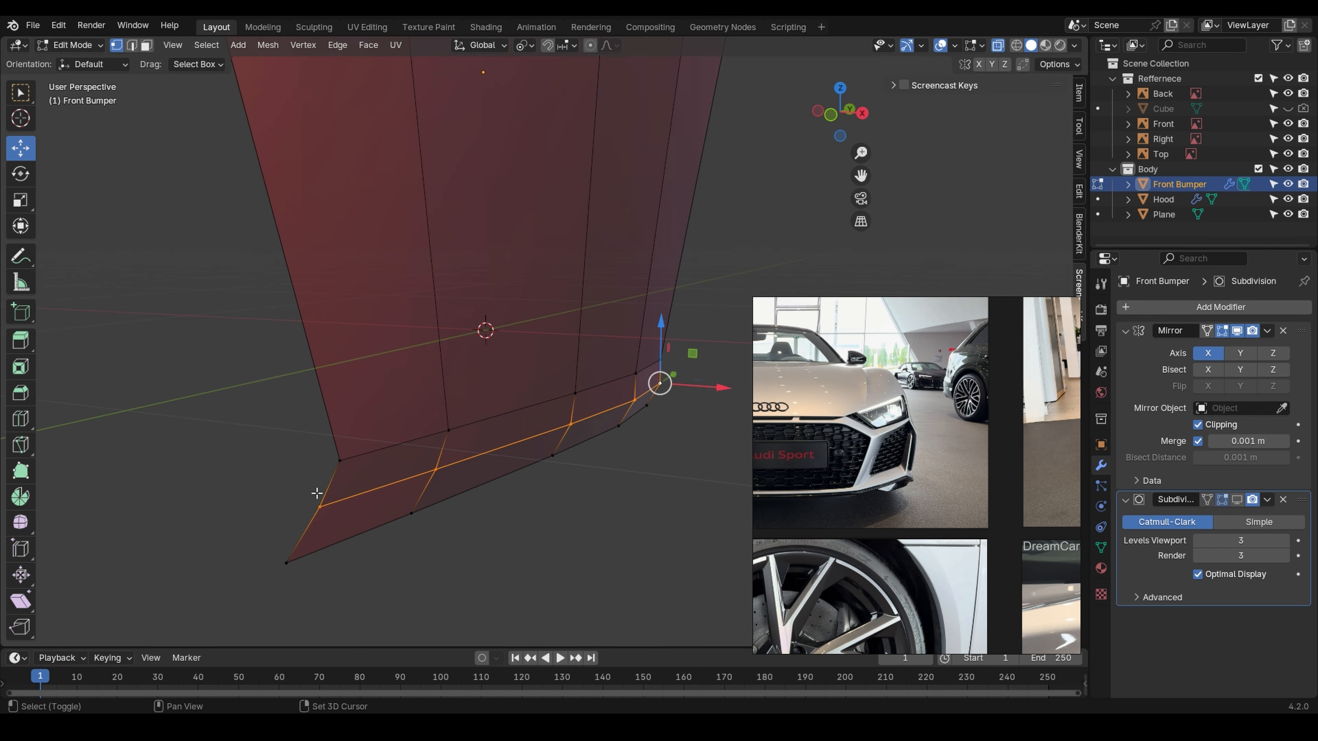
{"action": "left_click", "coordinate": [319, 505], "text": "shift"}
{"action": "key", "text": "KP_1"}
{"action": "key", "text": "s"}
{"action": "key", "text": "x"}
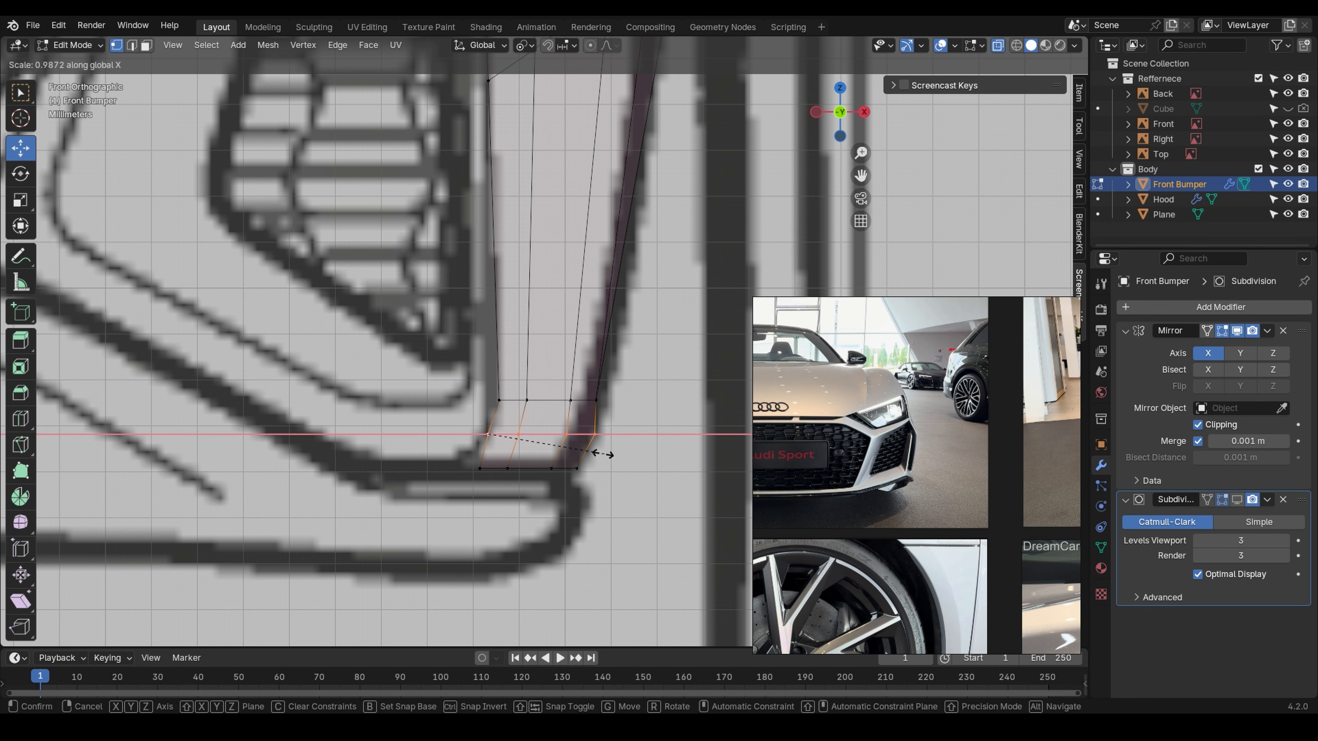
{"action": "left_click", "coordinate": [532, 444]}
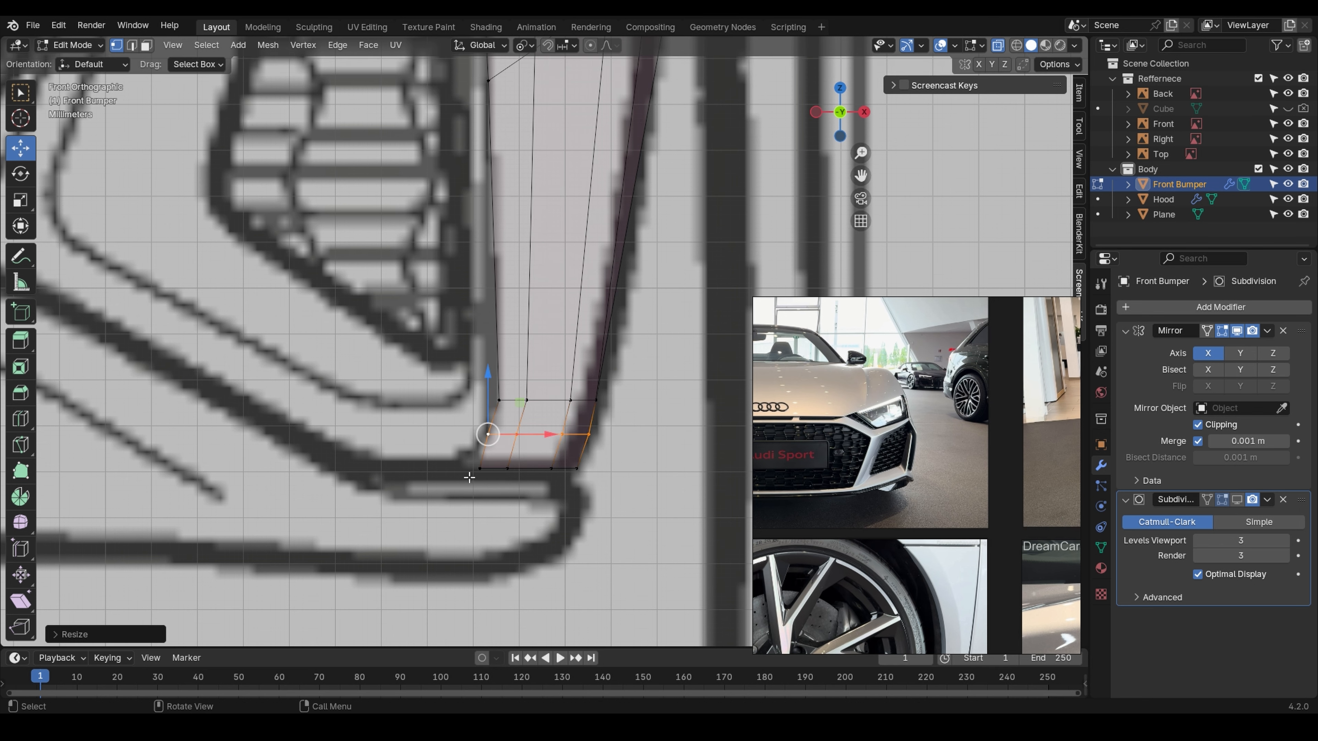
- Scale the lip's bottom edge row along X by about 1.15 from its outer vertex, and turn X-ray off
{"action": "middle_click_drag", "start_coordinate": [469, 477], "coordinate": [581, 383]}
{"action": "left_click", "coordinate": [575, 385], "text": "ctrl"}
{"action": "key", "text": "KP_1"}
{"action": "scroll", "coordinate": [417, 440], "scroll_direction": "up", "scroll_amount": 2}
{"action": "key", "text": "s"}
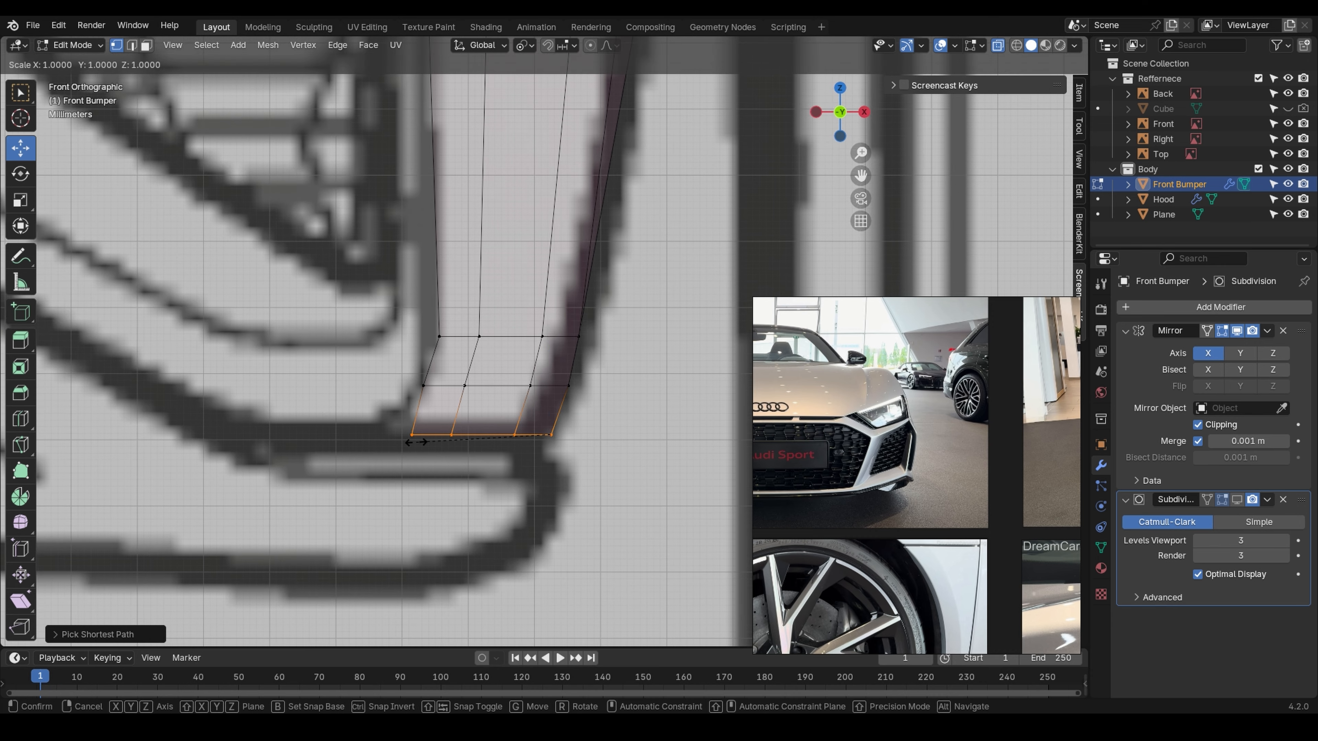
{"action": "key", "text": "x"}
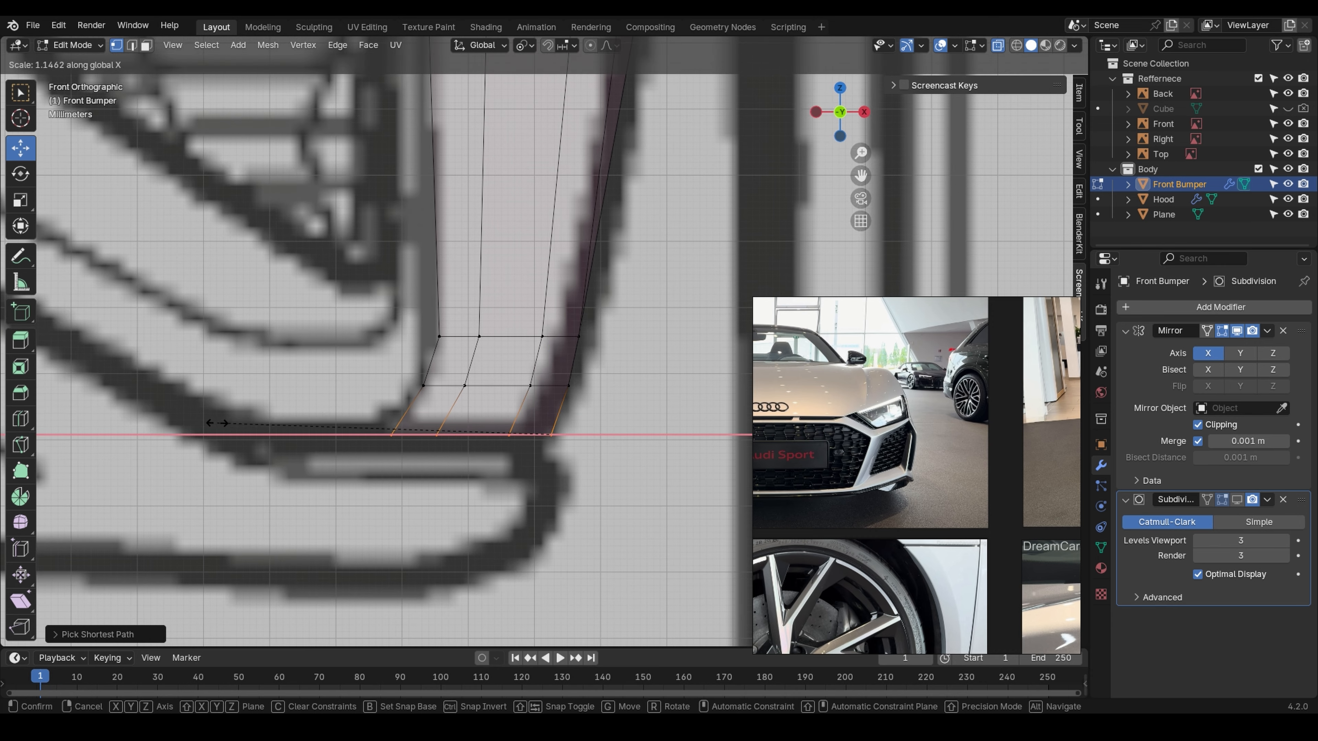
{"action": "left_click", "coordinate": [174, 419]}
{"action": "key", "text": "alt+z"}
- Examine the front bumper's lower lip up close in the car reference photo
{"action": "scroll", "coordinate": [395, 425], "scroll_direction": "down", "scroll_amount": 4}
{"action": "middle_click_drag", "start_coordinate": [374, 426], "coordinate": [513, 452], "text": "shift"}
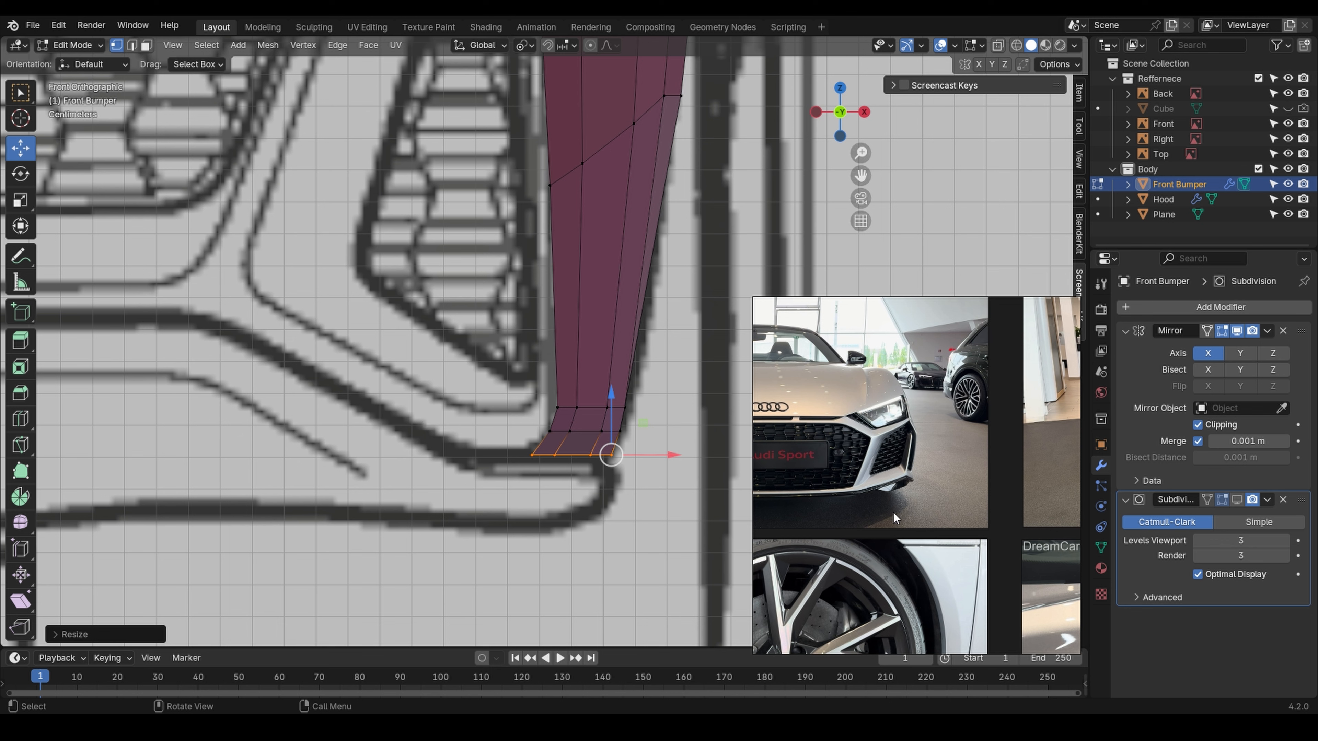
{"action": "scroll", "coordinate": [893, 516], "scroll_direction": "up", "scroll_amount": 10}
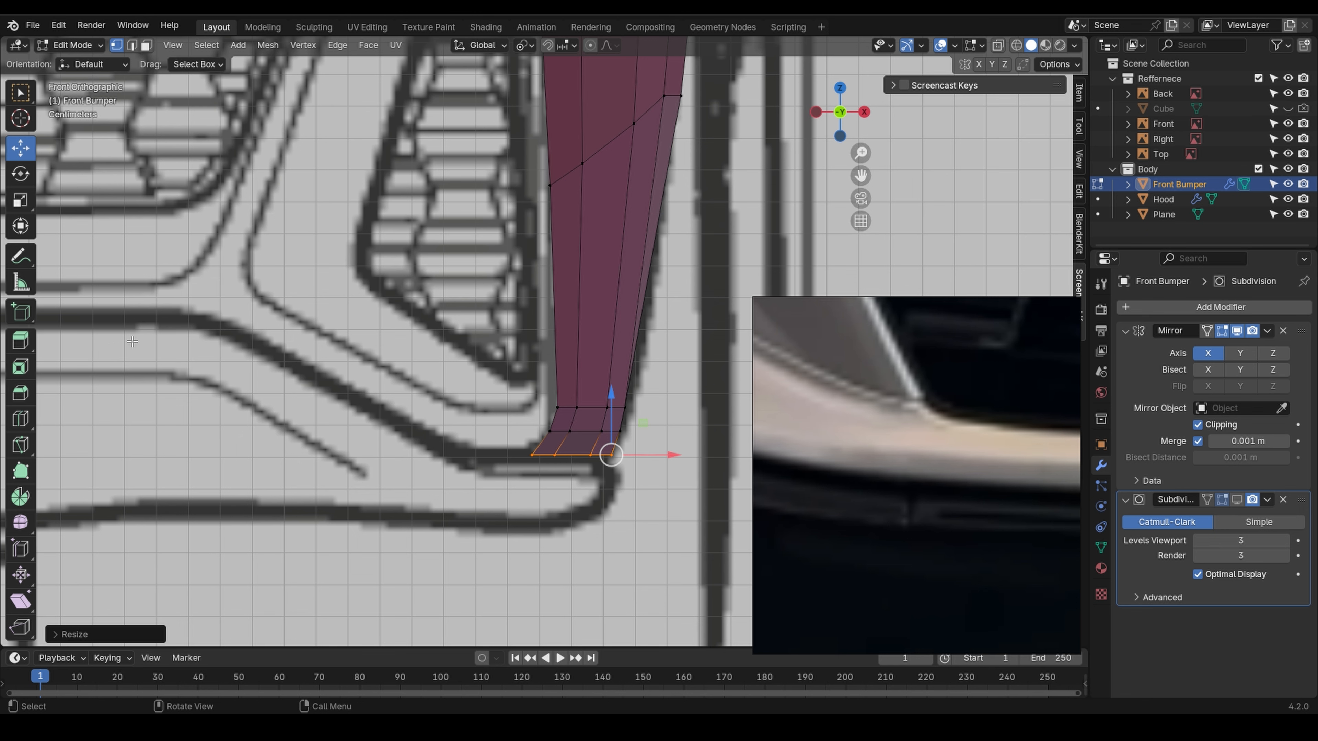
{"action": "scroll", "coordinate": [593, 415], "scroll_direction": "down", "scroll_amount": 1}
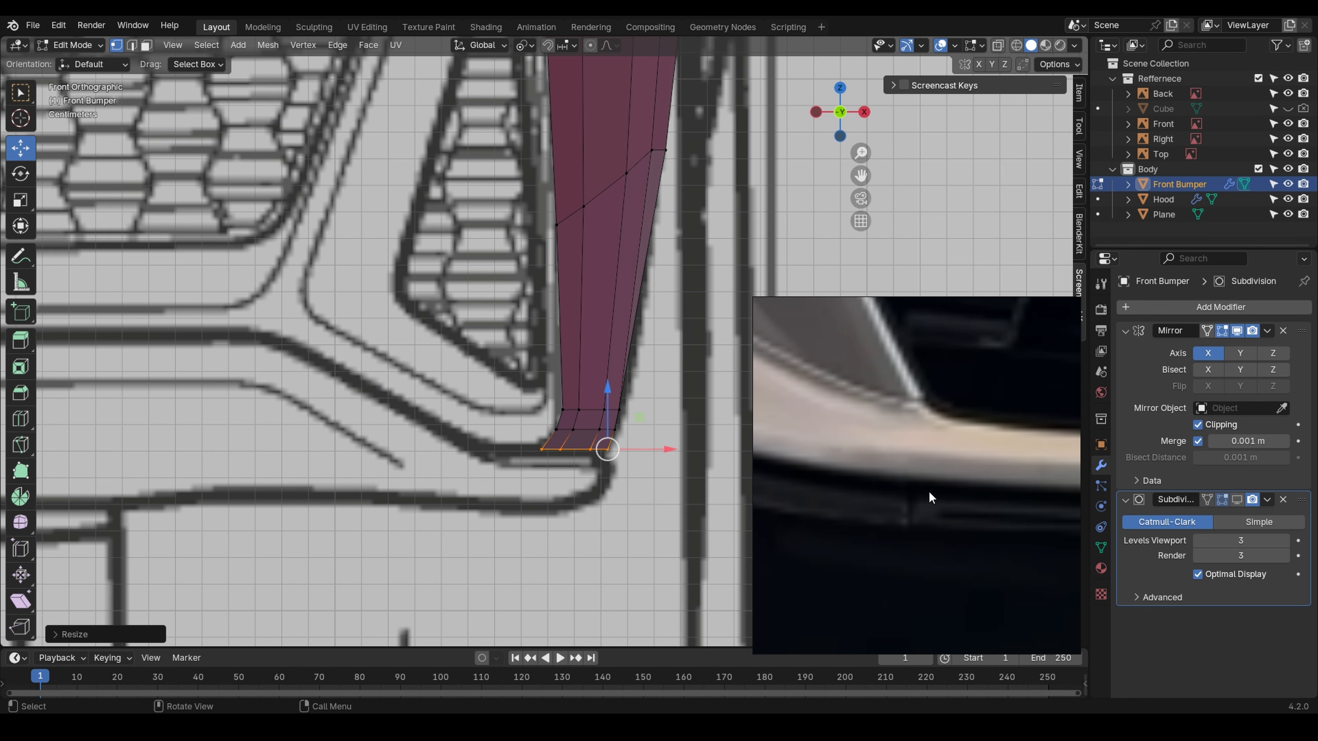
- Extrude the inner corner vertex of the lip's bottom edge row inward along X to the lower bend of the front blueprint line
{"action": "middle_click_drag", "start_coordinate": [190, 326], "coordinate": [233, 331], "text": "shift"}
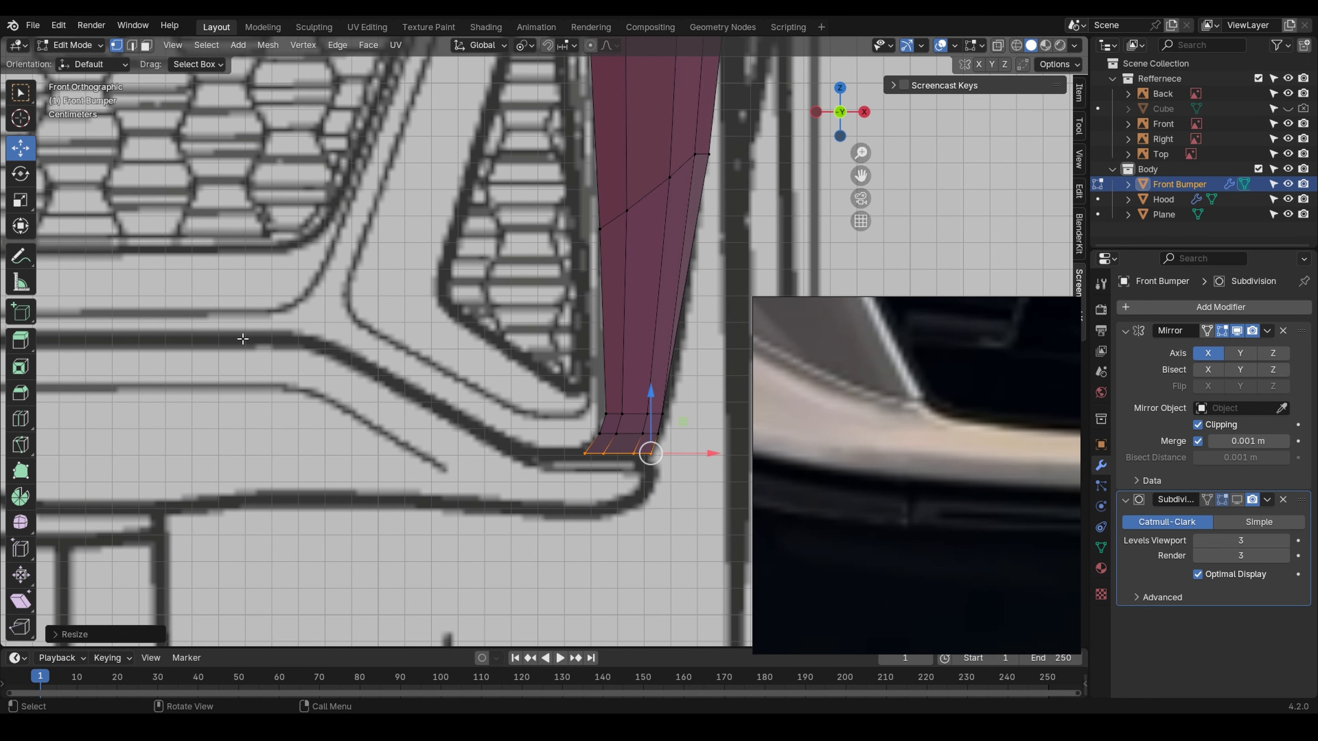
{"action": "scroll", "coordinate": [571, 451], "scroll_direction": "up", "scroll_amount": 3}
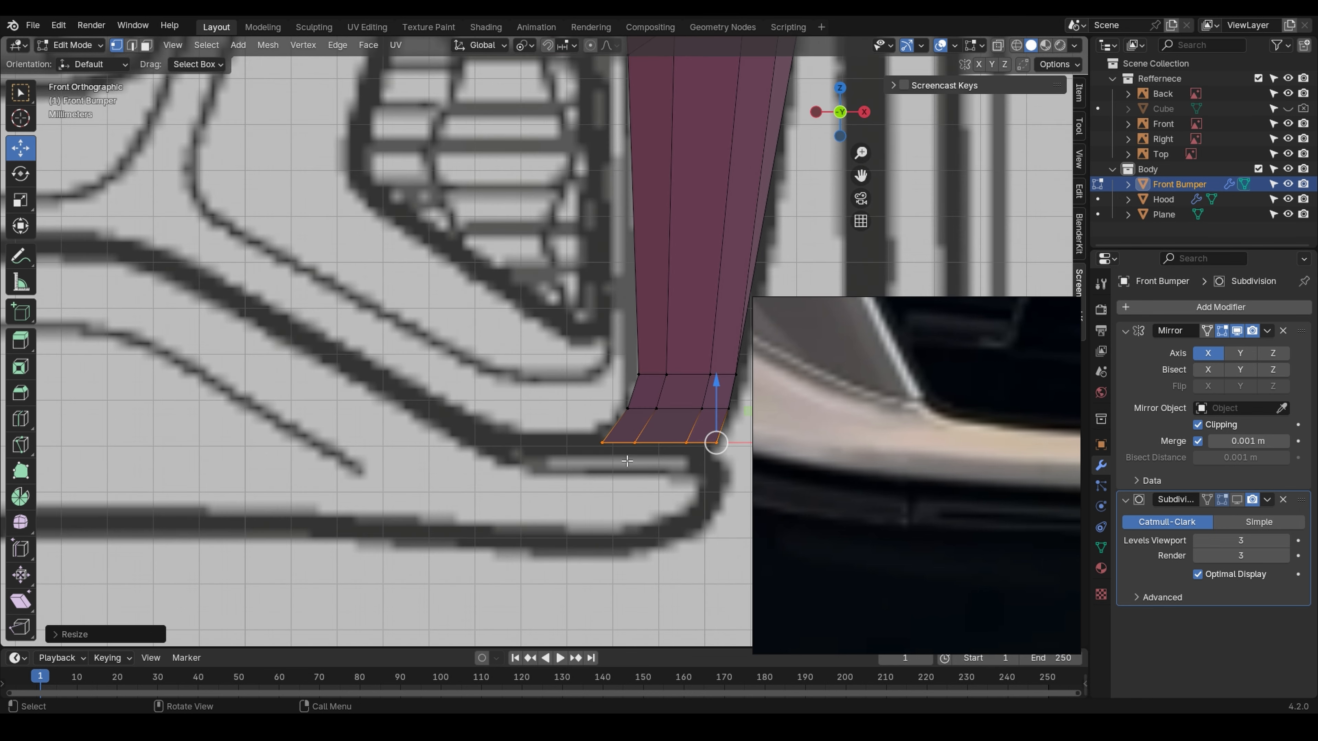
{"action": "scroll", "coordinate": [626, 461], "scroll_direction": "up", "scroll_amount": 2}
{"action": "scroll", "coordinate": [574, 421], "scroll_direction": "down", "scroll_amount": 2}
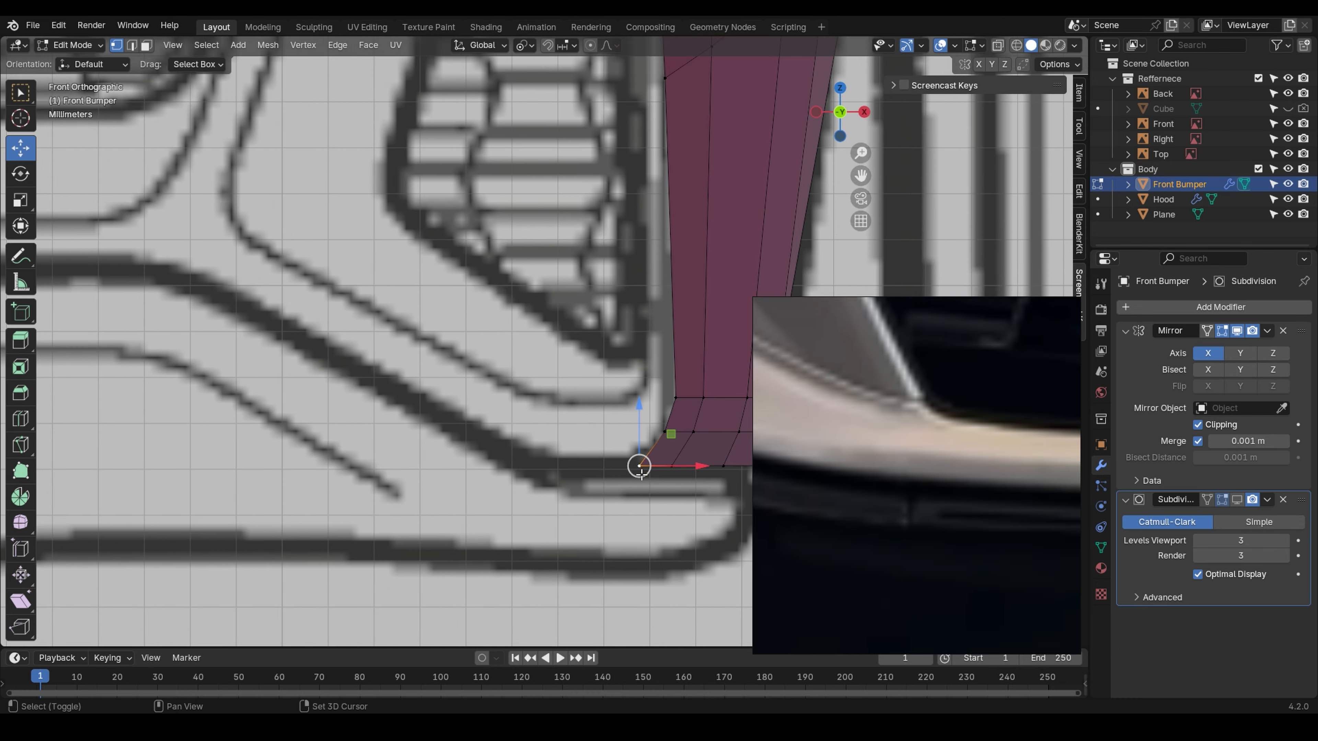
{"action": "key", "text": "g"}
{"action": "key", "text": "x"}
{"action": "left_click", "coordinate": [563, 482]}
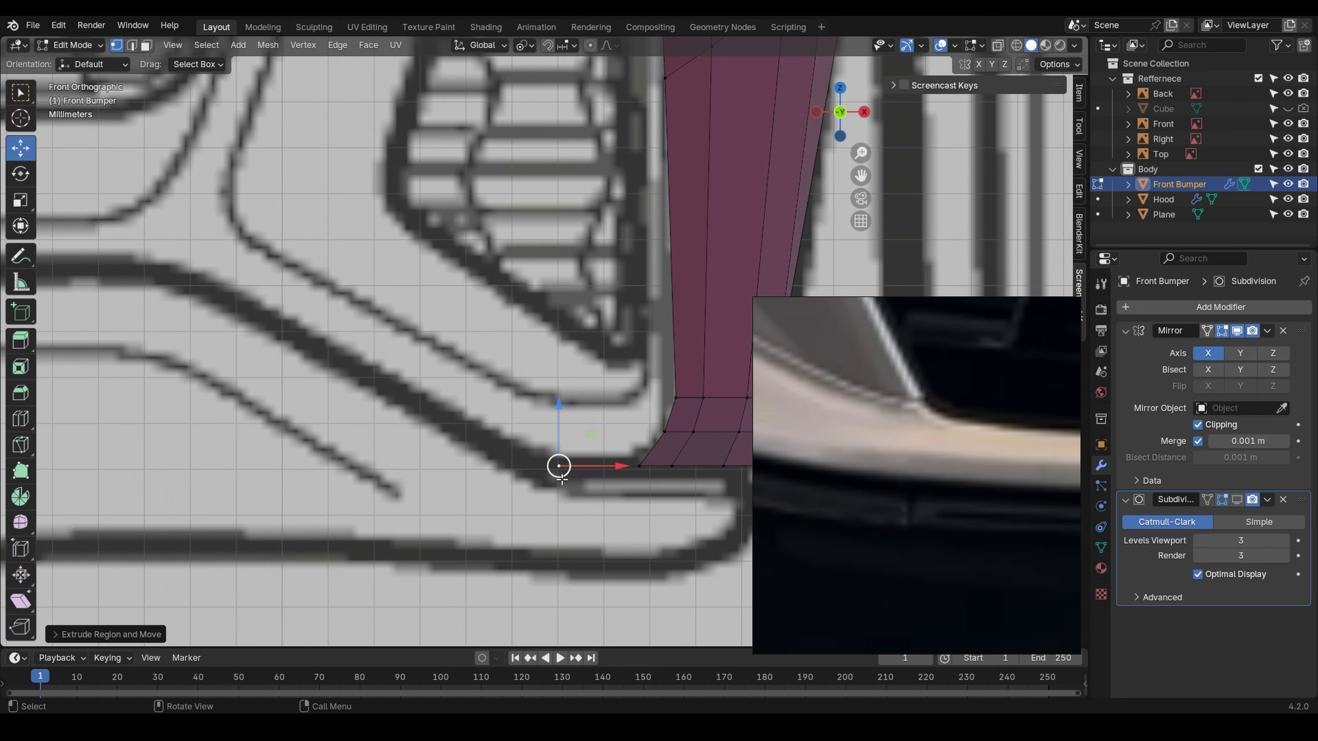
{"action": "scroll", "coordinate": [561, 471], "scroll_direction": "down", "scroll_amount": 3}
{"action": "scroll", "coordinate": [560, 470], "scroll_direction": "up", "scroll_amount": 1}
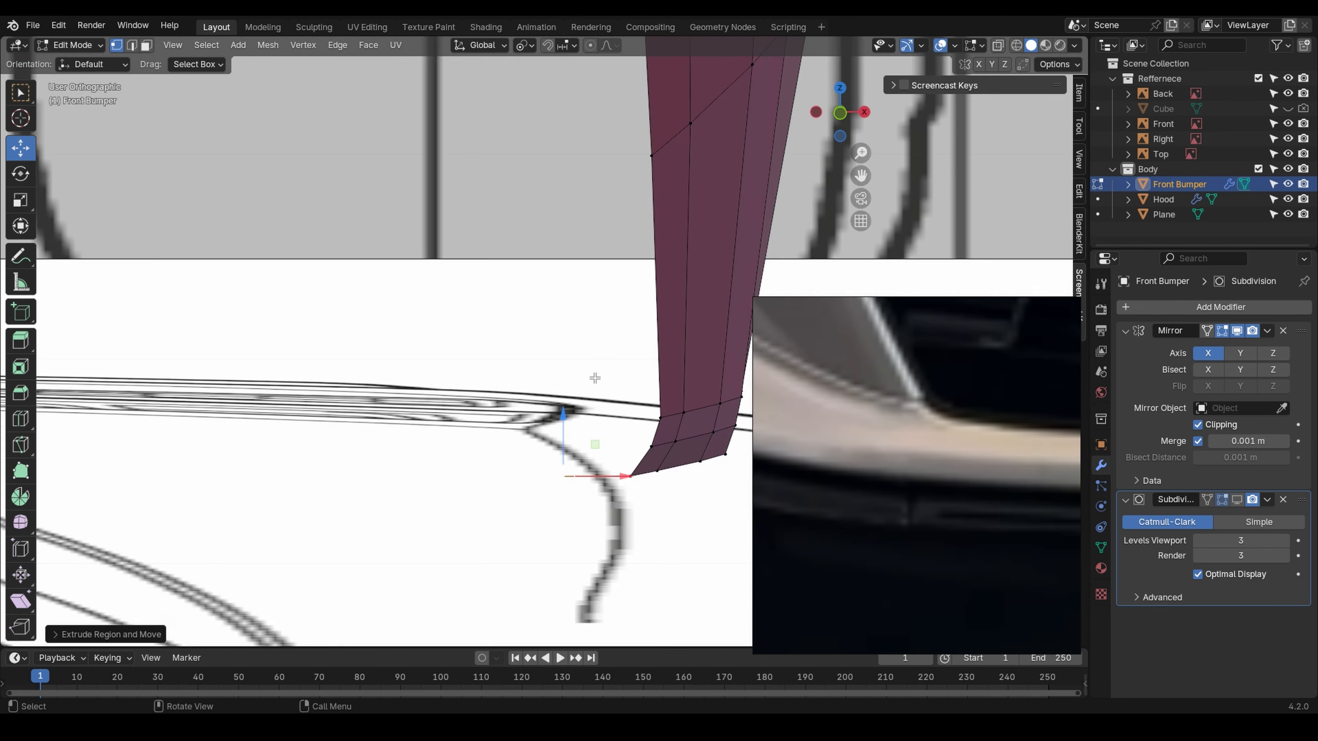
- Extrude the end vertex about 0.089 m diagonally up and inward along the front blueprint line to its upper bend
{"action": "key", "text": "KP_7"}
{"action": "middle_click_drag", "start_coordinate": [559, 473], "coordinate": [637, 127], "text": "shift"}
{"action": "key", "text": "alt+z"}
{"action": "mouse_move", "coordinate": [610, 345]}
{"action": "middle_mouse_down", "text": "shift"}
{"action": "mouse_move", "coordinate": [521, 420]}
{"action": "mouse_move", "coordinate": [547, 356]}
{"action": "mouse_move", "coordinate": [462, 365]}
{"action": "mouse_move", "coordinate": [578, 375]}
{"action": "mouse_move", "coordinate": [654, 446]}
{"action": "middle_mouse_up", "text": "shift"}
{"action": "key", "text": "alt+z"}
{"action": "key", "text": "KP_1"}
{"action": "key", "text": "e"}
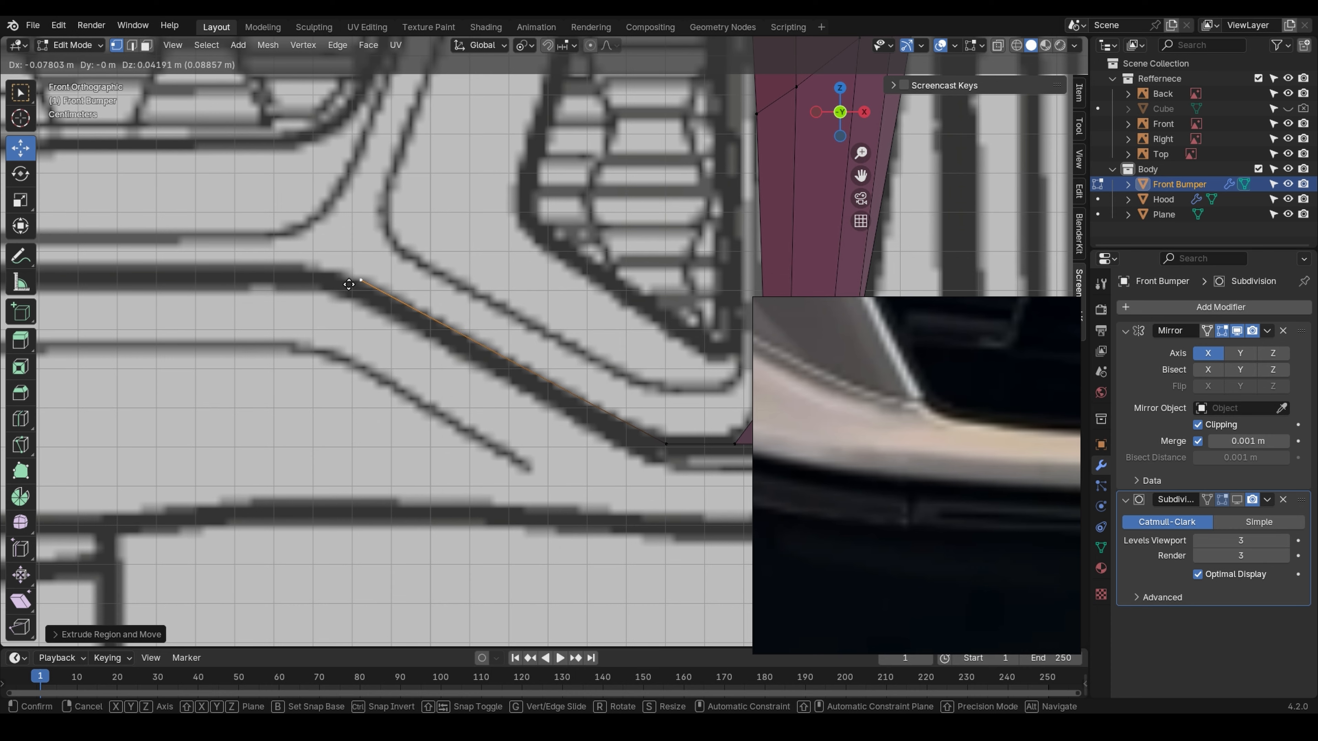
{"action": "left_click", "coordinate": [349, 284]}
- Extrude two short edges from the end vertex to round the upper bend of the front blueprint line
{"action": "middle_click_drag", "start_coordinate": [349, 284], "coordinate": [543, 378], "text": "shift"}
{"action": "key", "text": "e"}
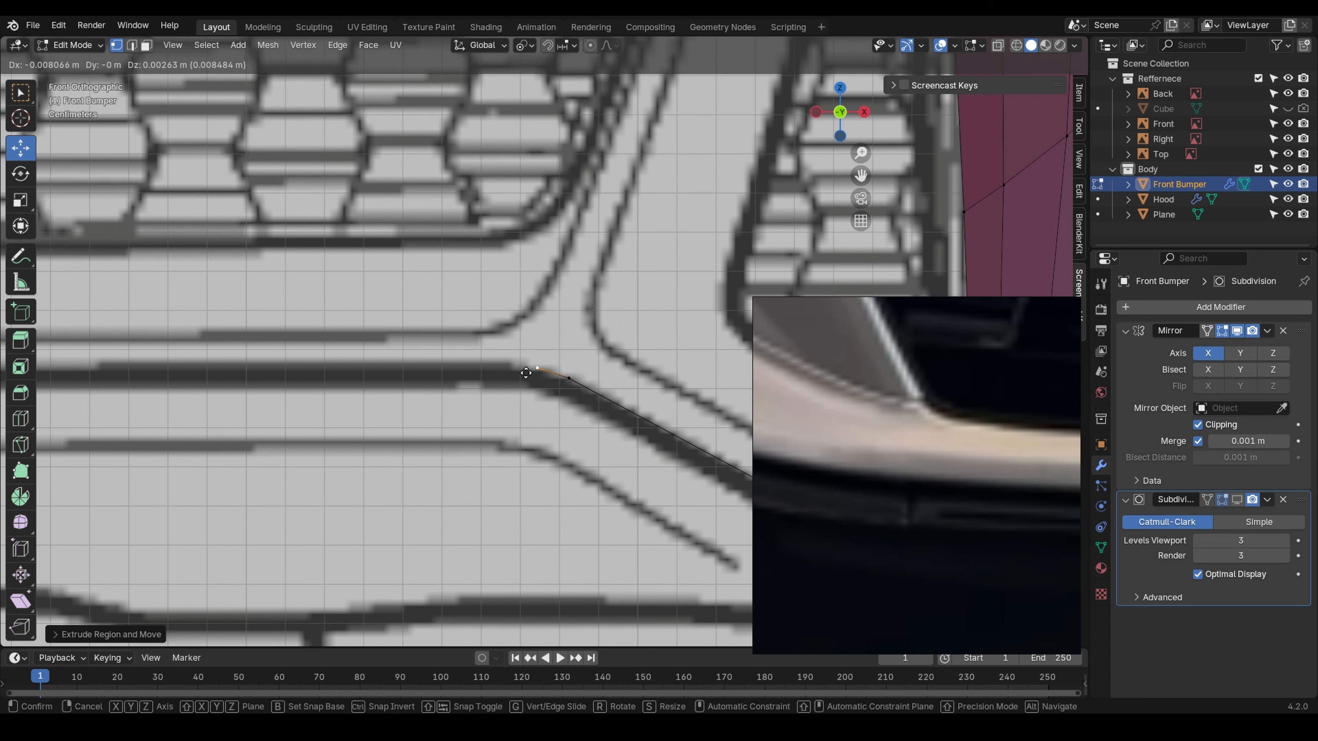
{"action": "left_click", "coordinate": [475, 371]}
{"action": "scroll", "coordinate": [485, 365], "scroll_direction": "down", "scroll_amount": 8}
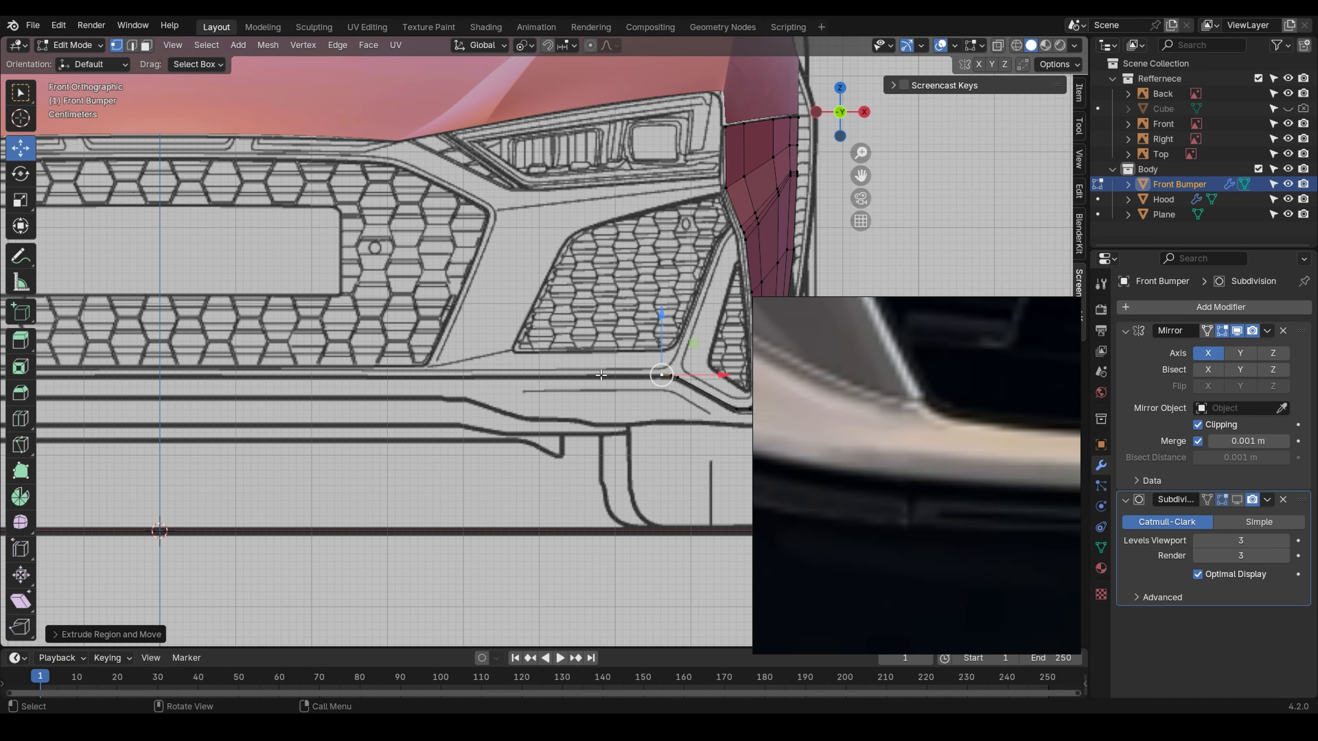
- Extrude the last bend vertex along X to the car's centre line
{"action": "key", "text": "e"}
{"action": "key", "text": "x"}
{"action": "left_click", "coordinate": [91, 384]}
{"action": "scroll", "coordinate": [332, 374], "scroll_direction": "down", "scroll_amount": 1}
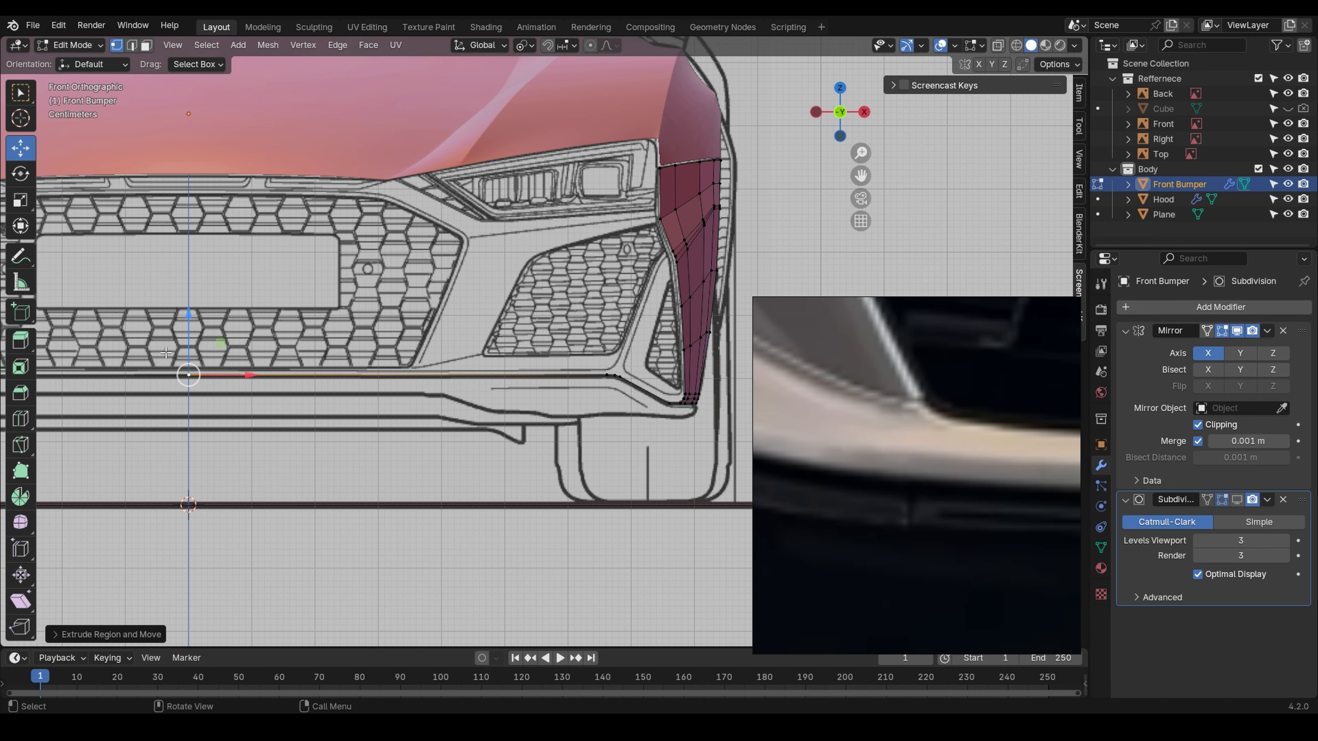
- Select the newly extruded lip chain and move it forward along Y against the top blueprint, with X-ray on
{"action": "left_click_drag", "start_coordinate": [153, 347], "coordinate": [613, 465]}
{"action": "left_click_drag", "start_coordinate": [657, 502], "coordinate": [673, 512]}
{"action": "key", "text": "grave"}
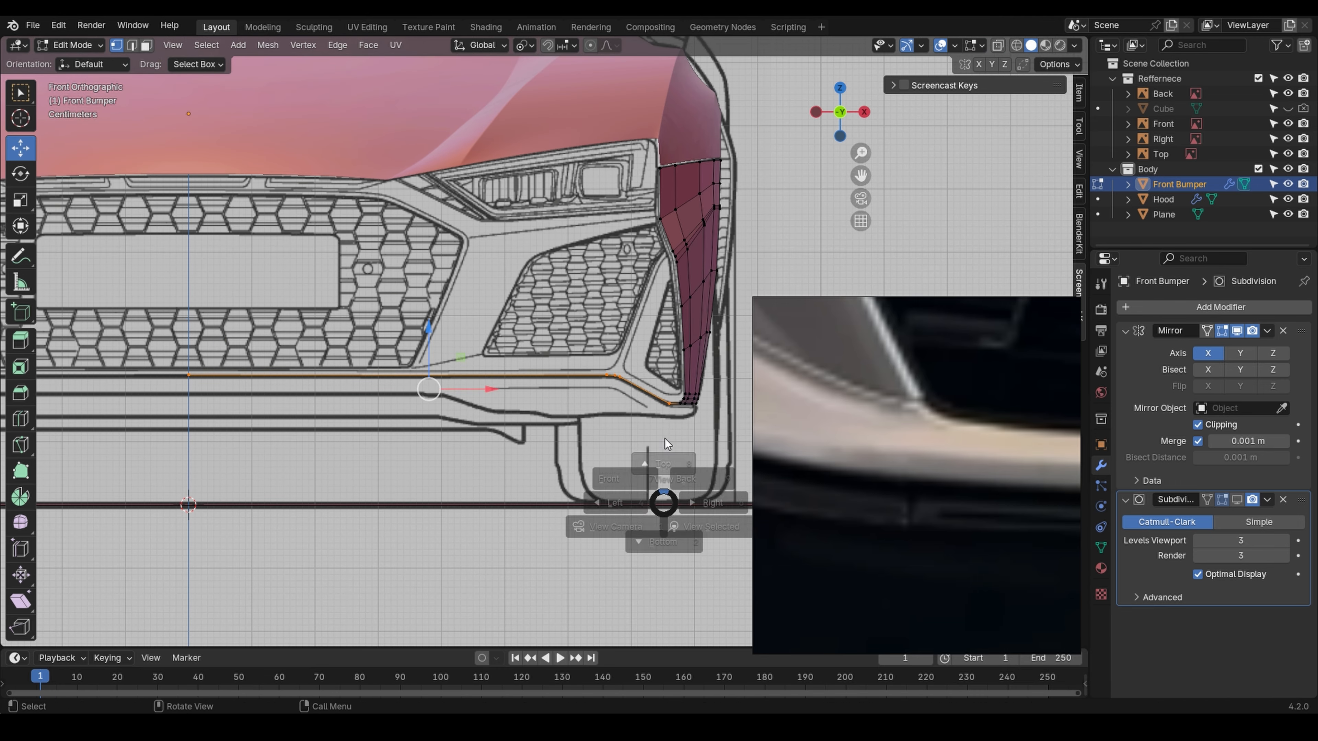
{"action": "left_click", "coordinate": [665, 444]}
{"action": "middle_click_drag", "start_coordinate": [688, 375], "coordinate": [662, 315], "text": "shift"}
{"action": "scroll", "coordinate": [661, 315], "scroll_direction": "up", "scroll_amount": 3}
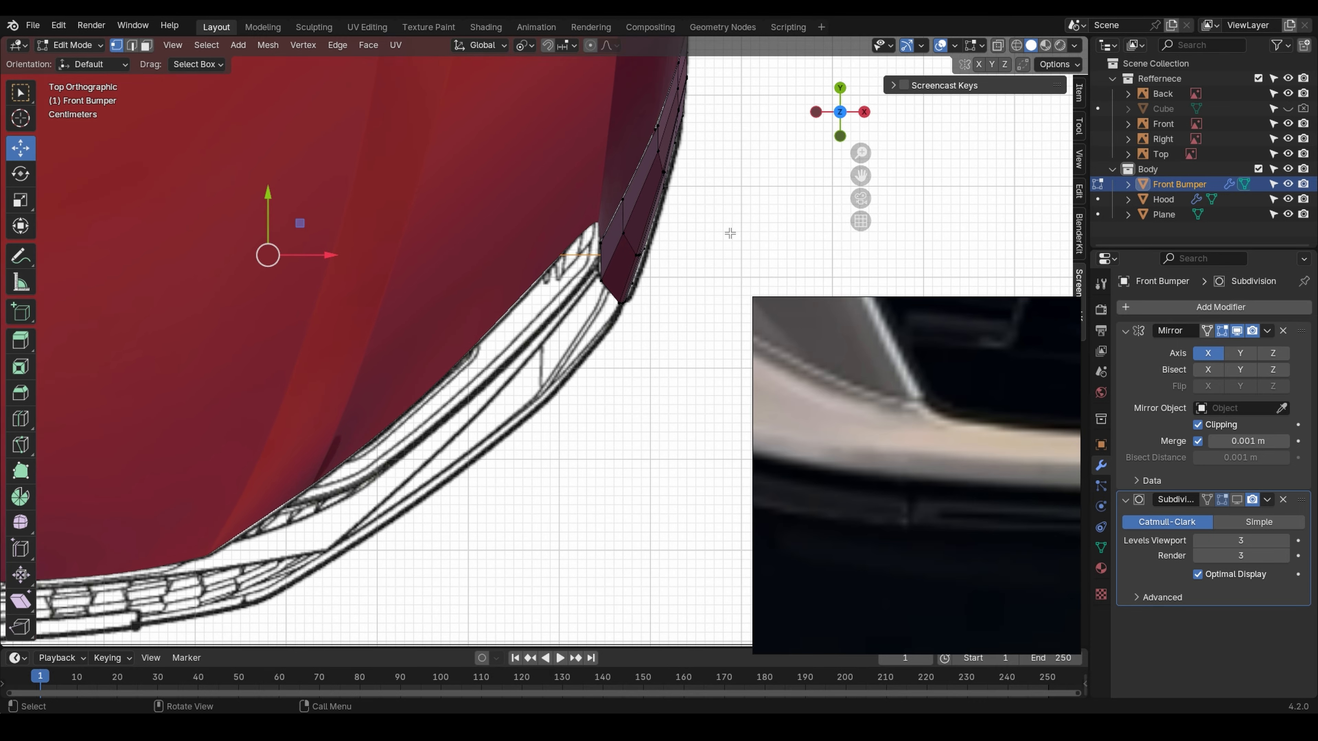
{"action": "key", "text": "alt+z"}
{"action": "key", "text": "g"}
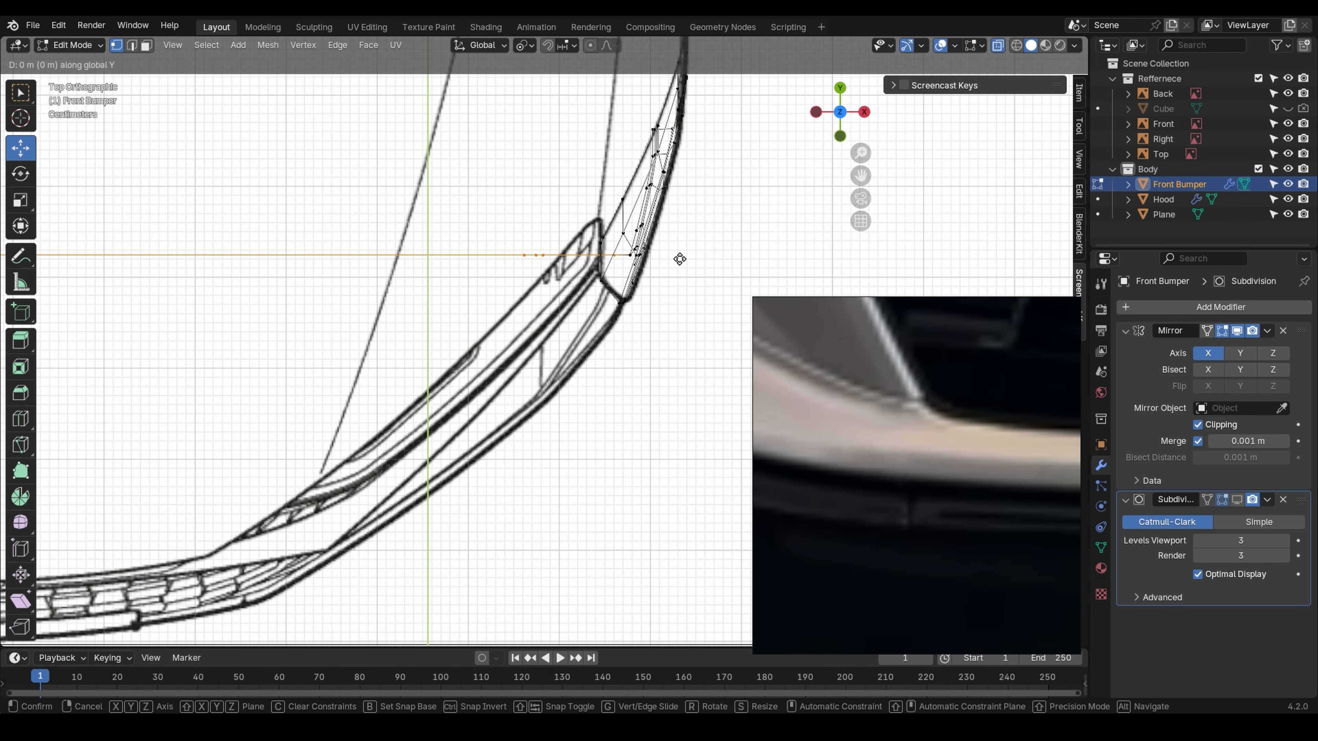
{"action": "key", "text": "y"}
{"action": "left_click", "coordinate": [688, 294]}
- Turn X-ray off and examine the lip chain in perspective alongside the wheel and side sill in the reference photo
{"action": "key", "text": "grave"}
{"action": "left_click", "coordinate": [646, 305]}
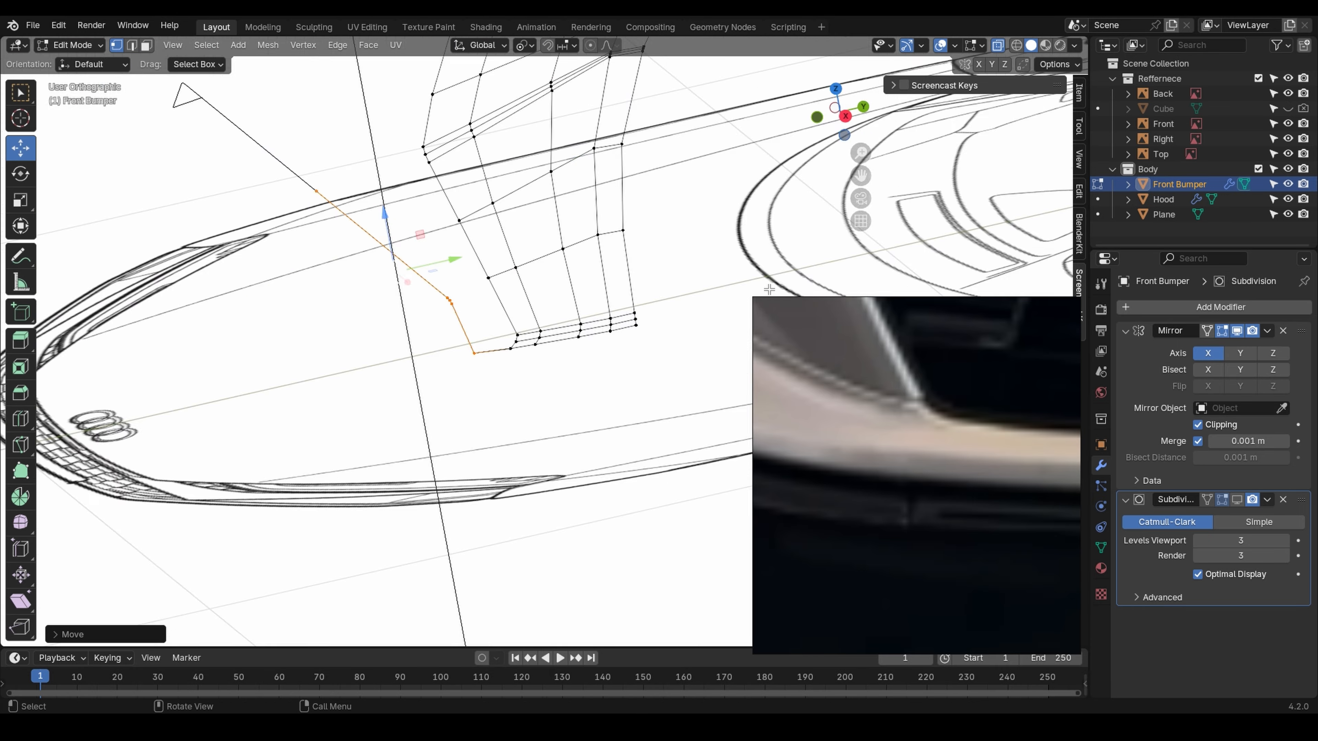
{"action": "key", "text": "alt+z"}
{"action": "middle_click_drag", "start_coordinate": [548, 273], "coordinate": [604, 353]}
{"action": "scroll", "coordinate": [1020, 455], "scroll_direction": "down", "scroll_amount": 8}
{"action": "middle_click_drag", "start_coordinate": [1046, 426], "coordinate": [892, 309]}
{"action": "middle_click_drag", "start_coordinate": [891, 447], "coordinate": [911, 322]}
{"action": "middle_click_drag", "start_coordinate": [897, 497], "coordinate": [922, 347]}
{"action": "middle_click_drag", "start_coordinate": [918, 456], "coordinate": [948, 384]}
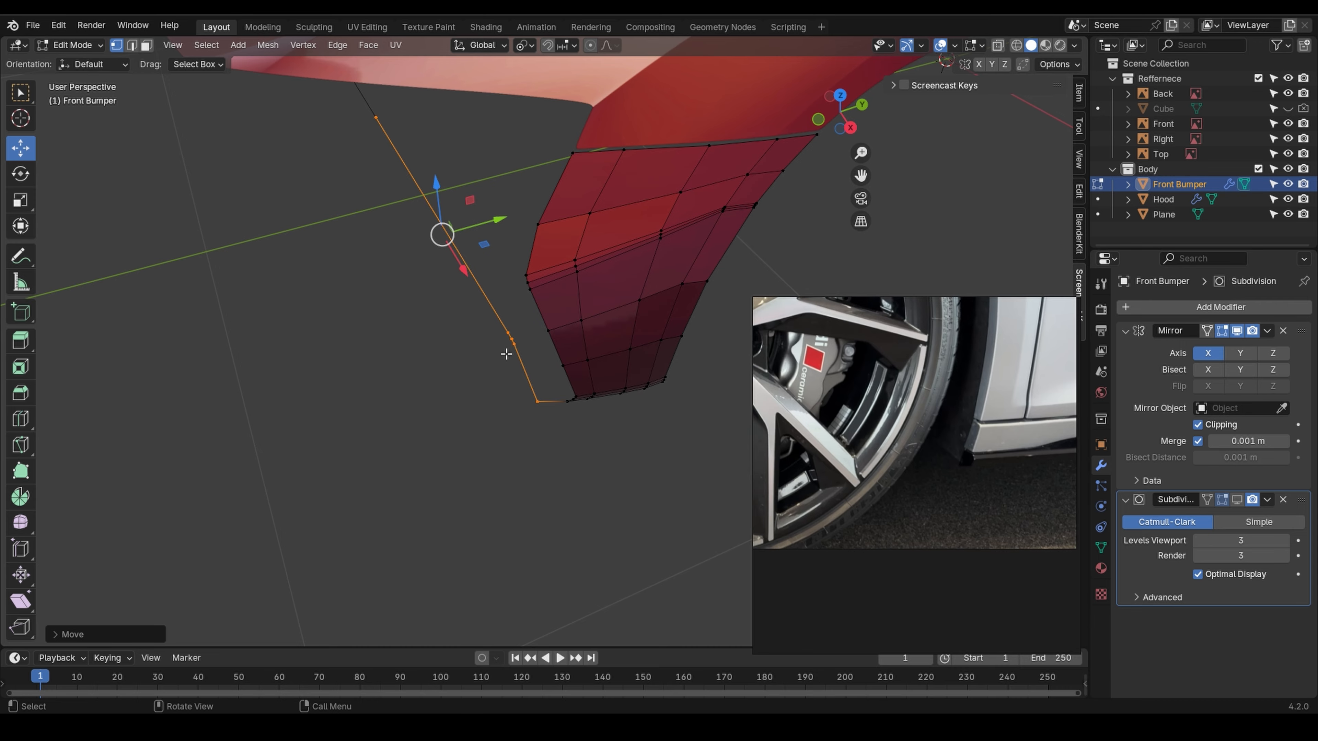
- Move the selected lip chain forward along Y to the lower bend of the side blueprint line
{"action": "key", "text": "KP_3"}
{"action": "scroll", "coordinate": [434, 282], "scroll_direction": "up", "scroll_amount": 5}
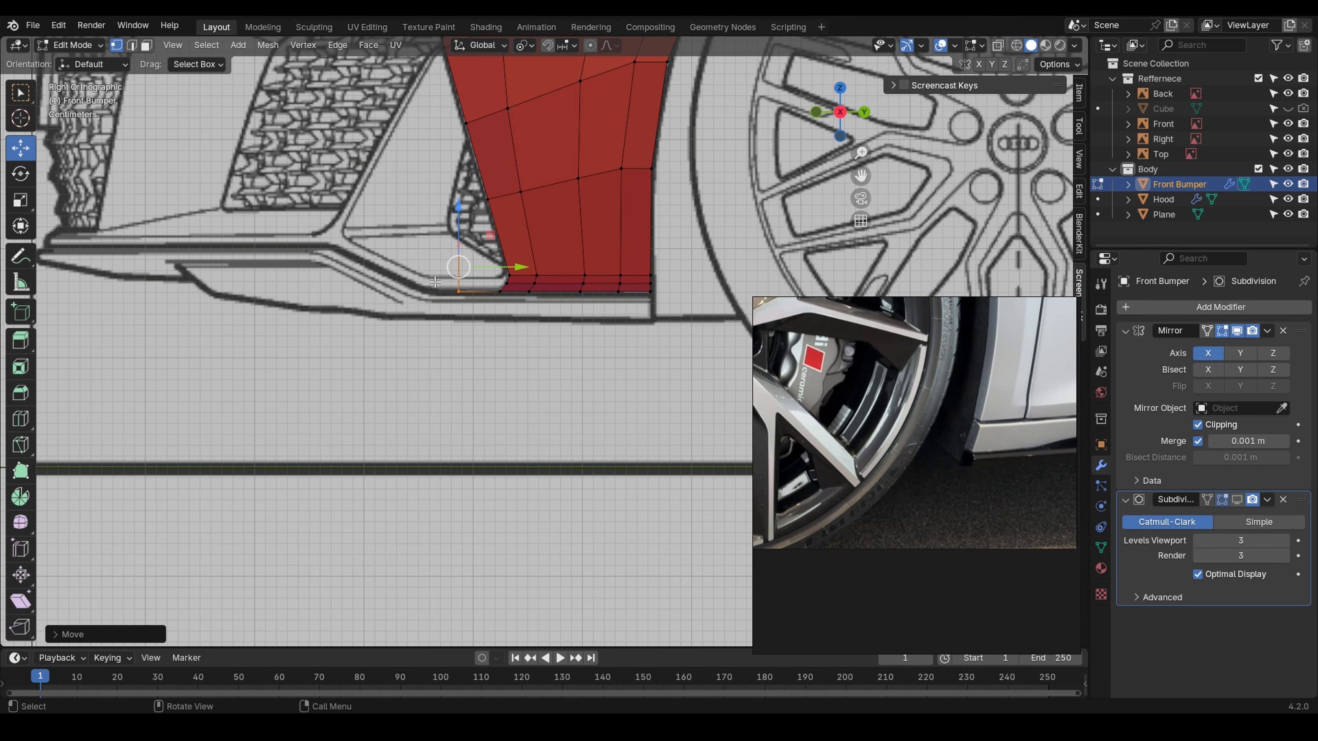
{"action": "key", "text": "g"}
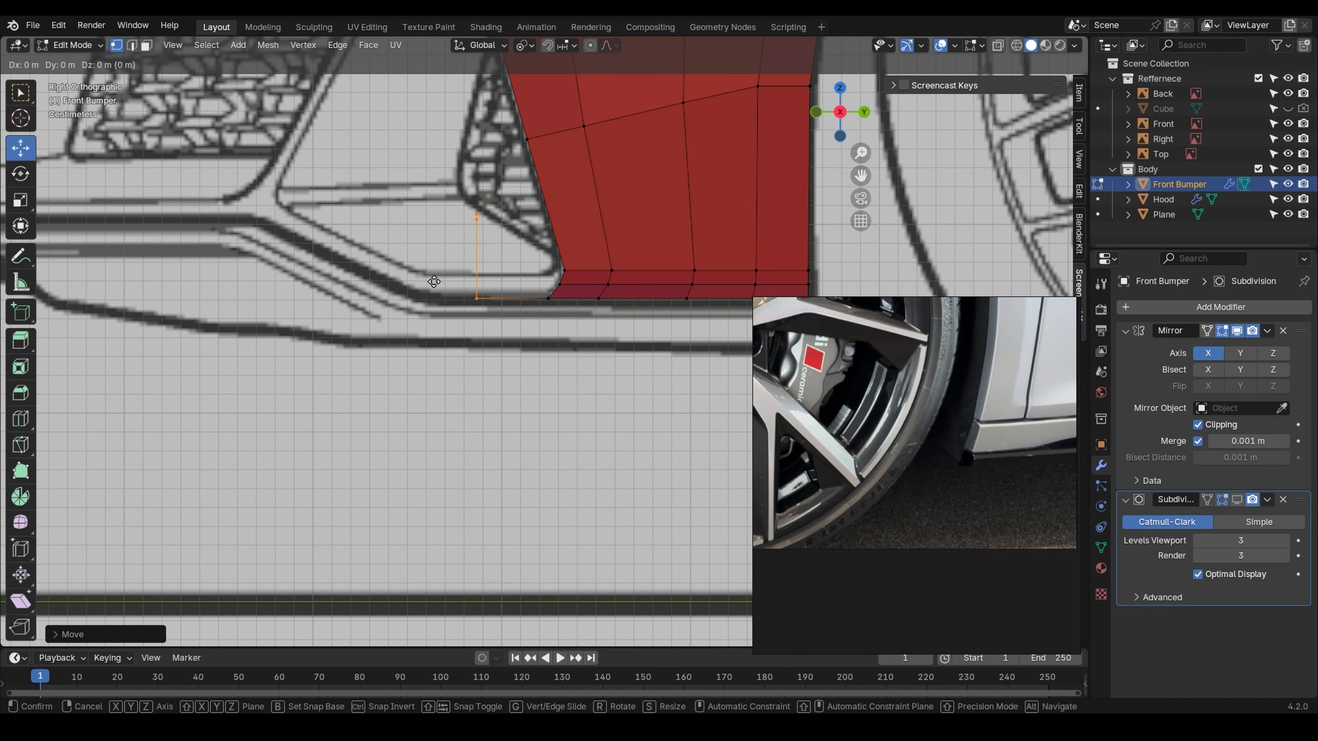
{"action": "right_click", "coordinate": [434, 281]}
{"action": "key", "text": "grave"}
{"action": "left_click", "coordinate": [423, 258]}
{"action": "middle_click_drag", "start_coordinate": [606, 298], "coordinate": [316, 293], "text": "shift"}
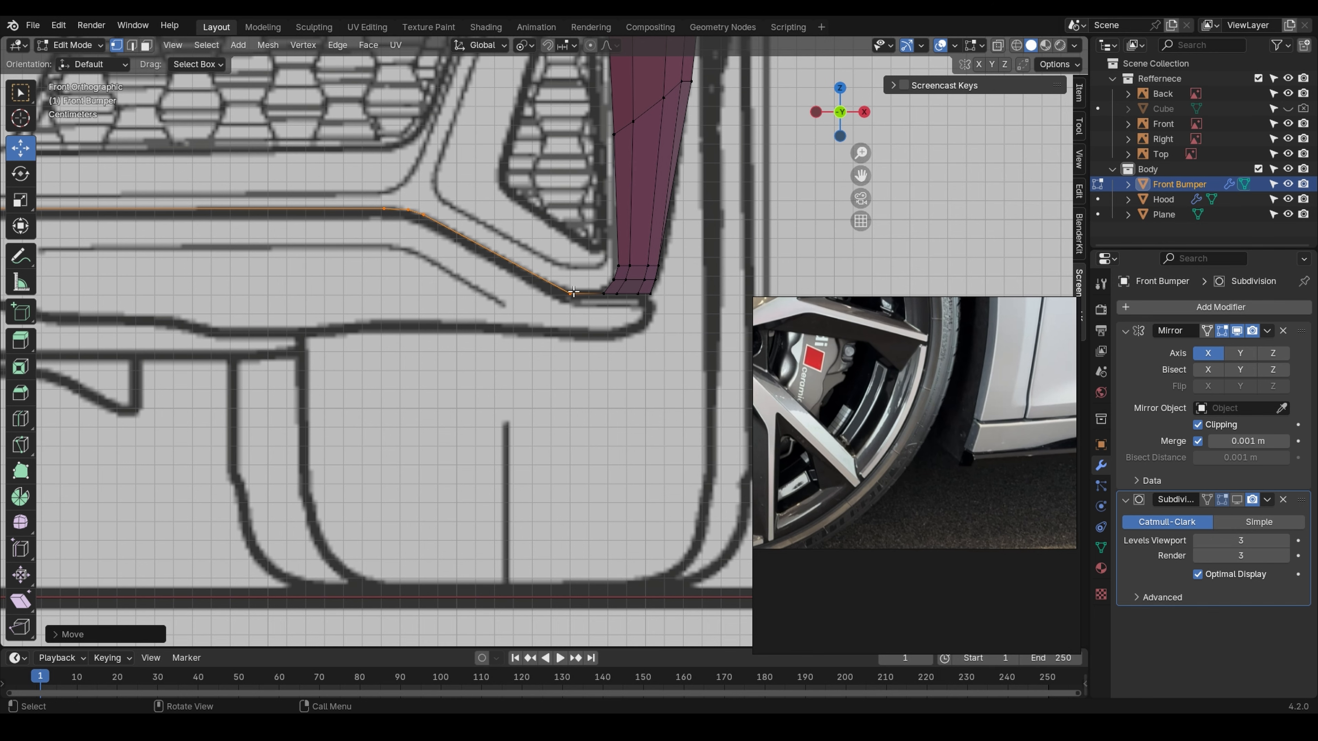
{"action": "key", "text": "KP_3"}
{"action": "middle_click_drag", "start_coordinate": [200, 250], "coordinate": [411, 273], "text": "shift"}
{"action": "key", "text": "g"}
{"action": "key", "text": "y"}
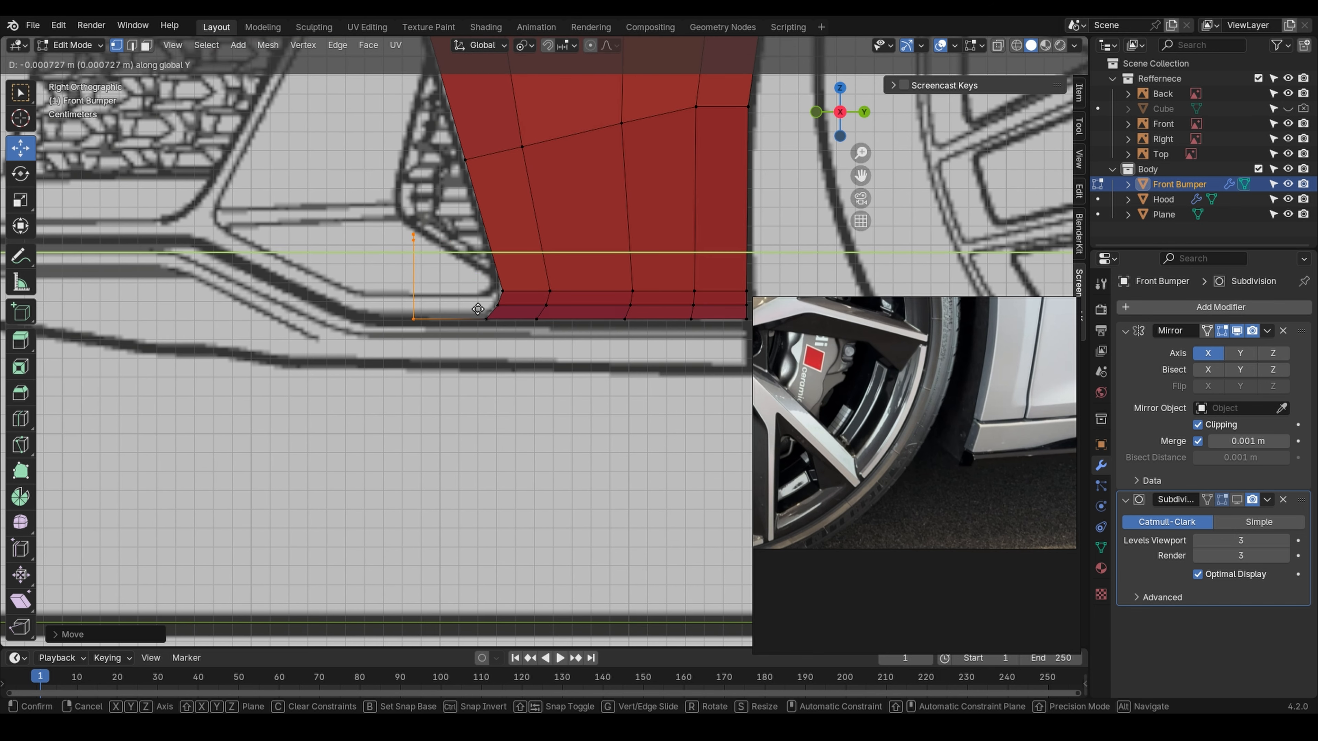
{"action": "left_click", "coordinate": [435, 306]}
- Deselect the lower bend vertex and move the remaining chain forward along Y by about 0.08 m to the upper bend
{"action": "left_click", "coordinate": [358, 318], "text": "shift"}
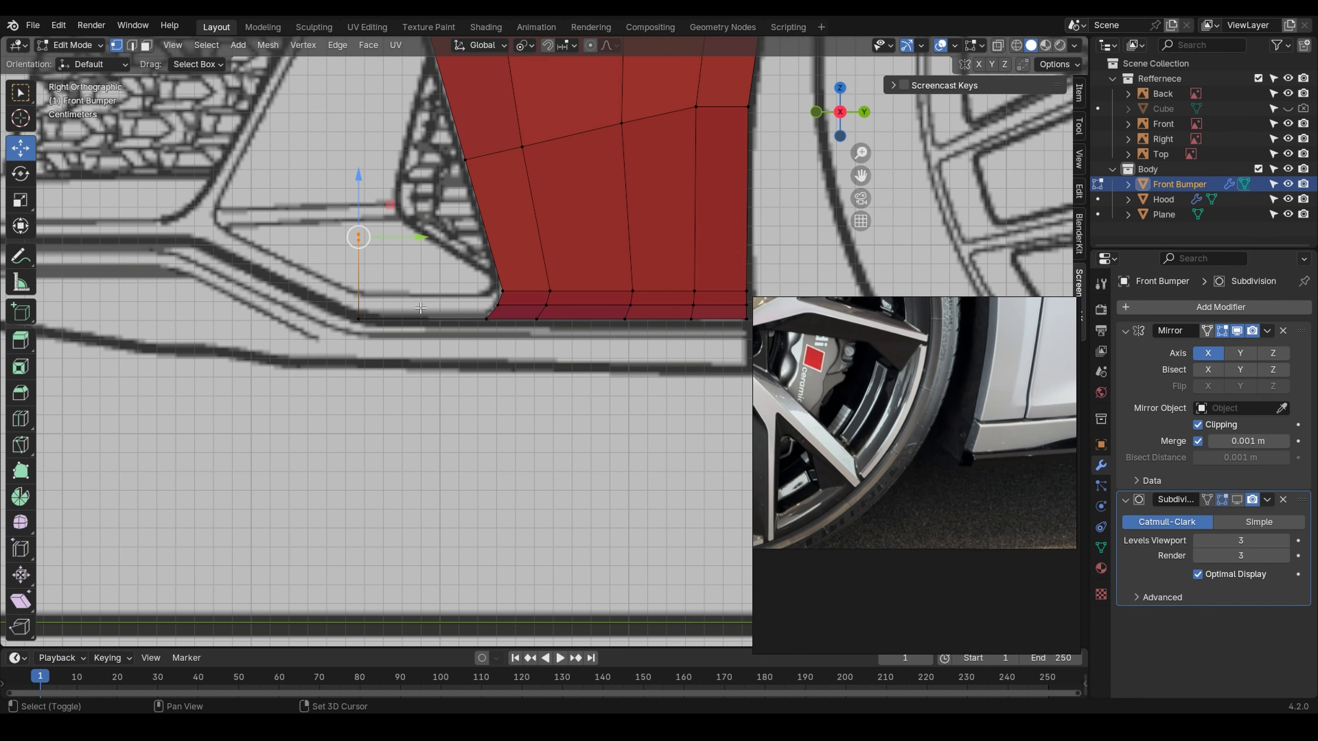
{"action": "middle_click_drag", "start_coordinate": [428, 310], "coordinate": [603, 348], "text": "shift"}
{"action": "key", "text": "g"}
{"action": "key", "text": "y"}
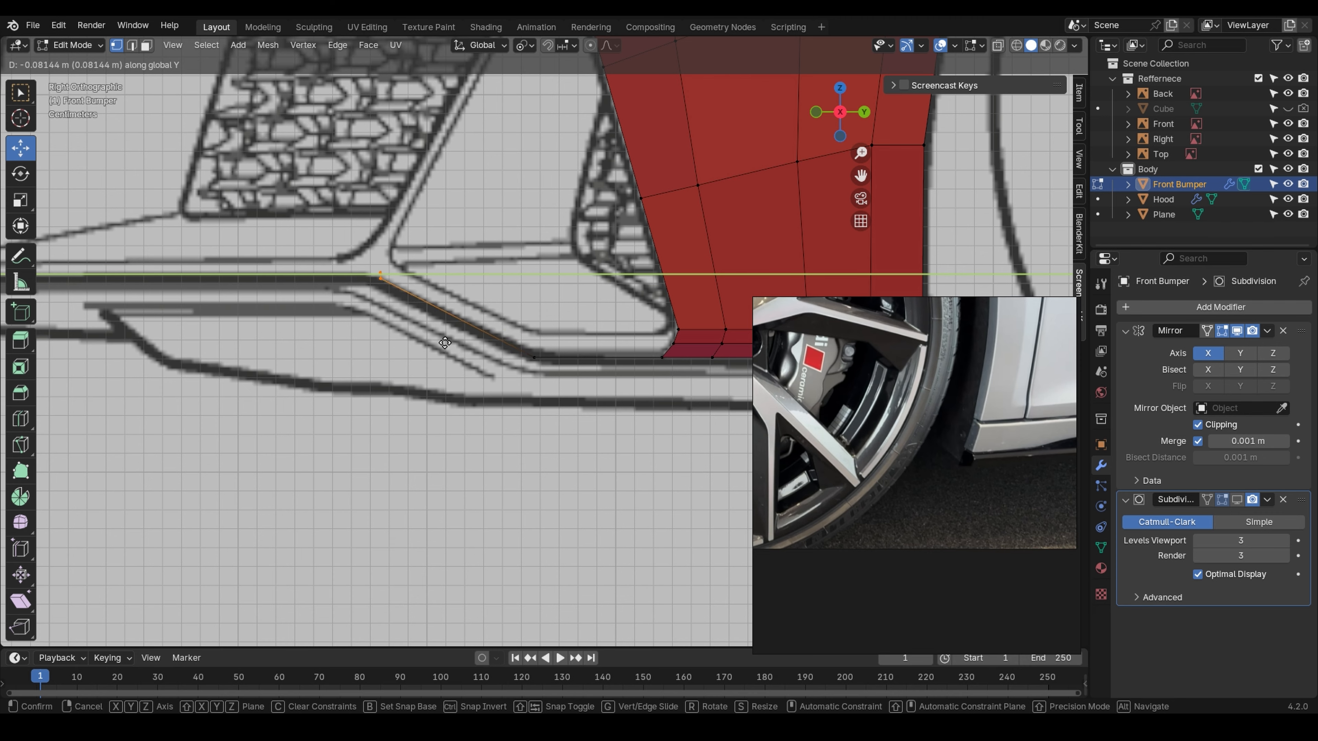
{"action": "left_click", "coordinate": [449, 347]}
- Deselect the first vertex of the upper bend and move the rest of the chain forward along Y by about 0.006 m
{"action": "key", "text": "KP_1"}
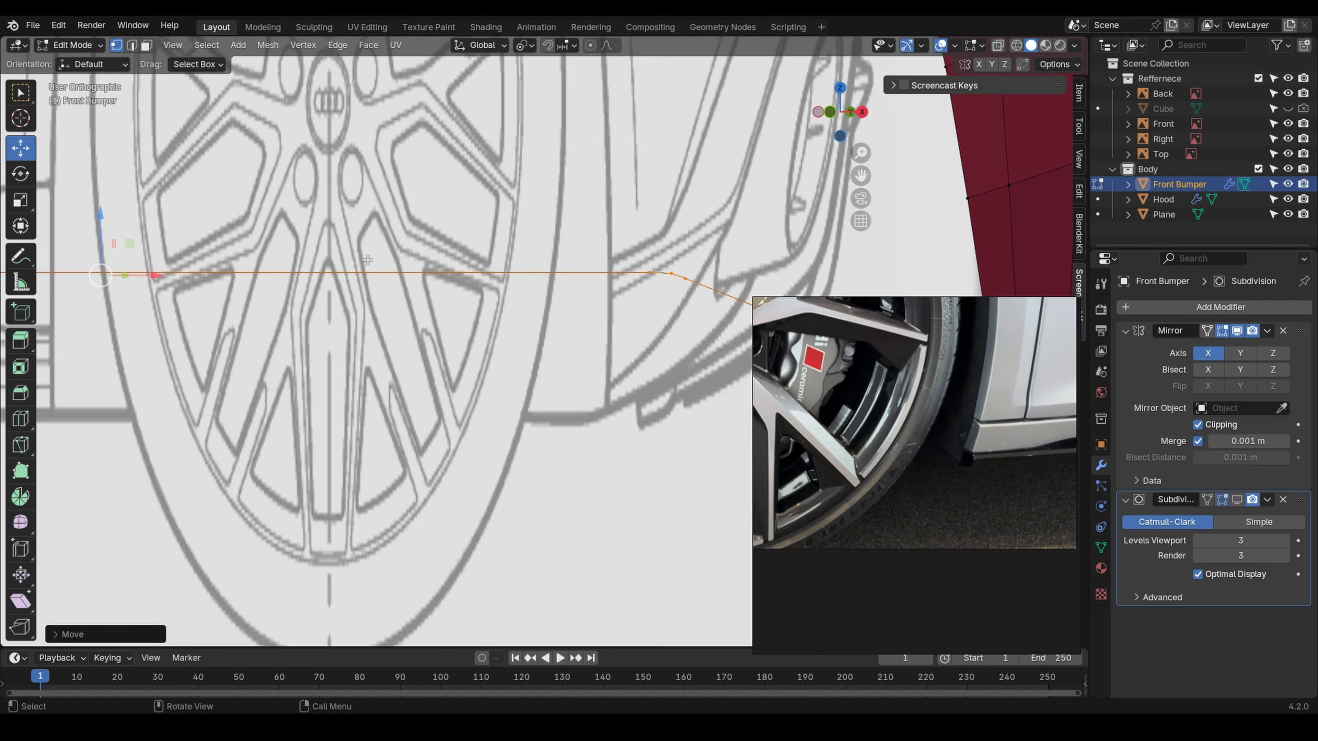
{"action": "middle_click_drag", "start_coordinate": [660, 305], "coordinate": [483, 328], "text": "shift"}
{"action": "scroll", "coordinate": [483, 328], "scroll_direction": "up", "scroll_amount": 2}
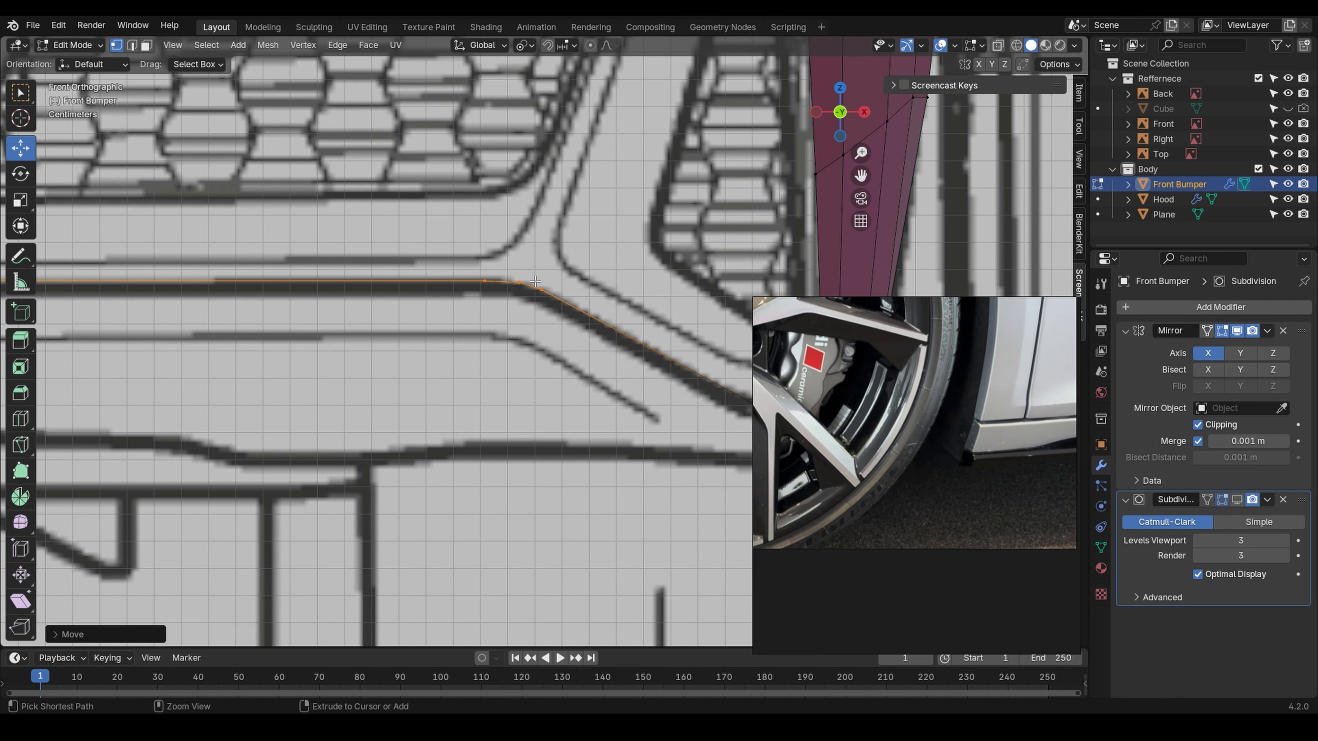
{"action": "left_click", "coordinate": [541, 294], "text": "shift"}
{"action": "key", "text": "grave"}
{"action": "left_click", "coordinate": [641, 321]}
{"action": "middle_click_drag", "start_coordinate": [149, 333], "coordinate": [784, 351], "text": "shift"}
{"action": "scroll", "coordinate": [544, 298], "scroll_direction": "up", "scroll_amount": 3}
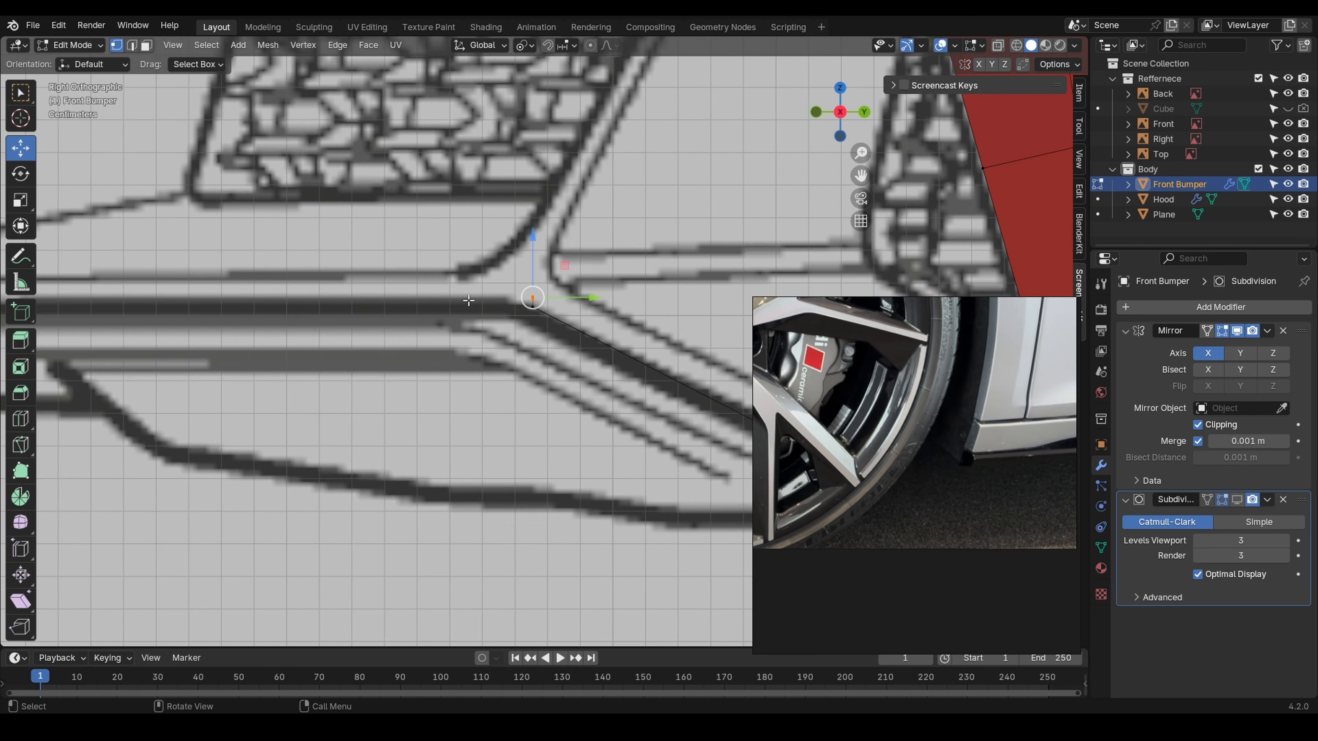
{"action": "key", "text": "g"}
{"action": "key", "text": "y"}
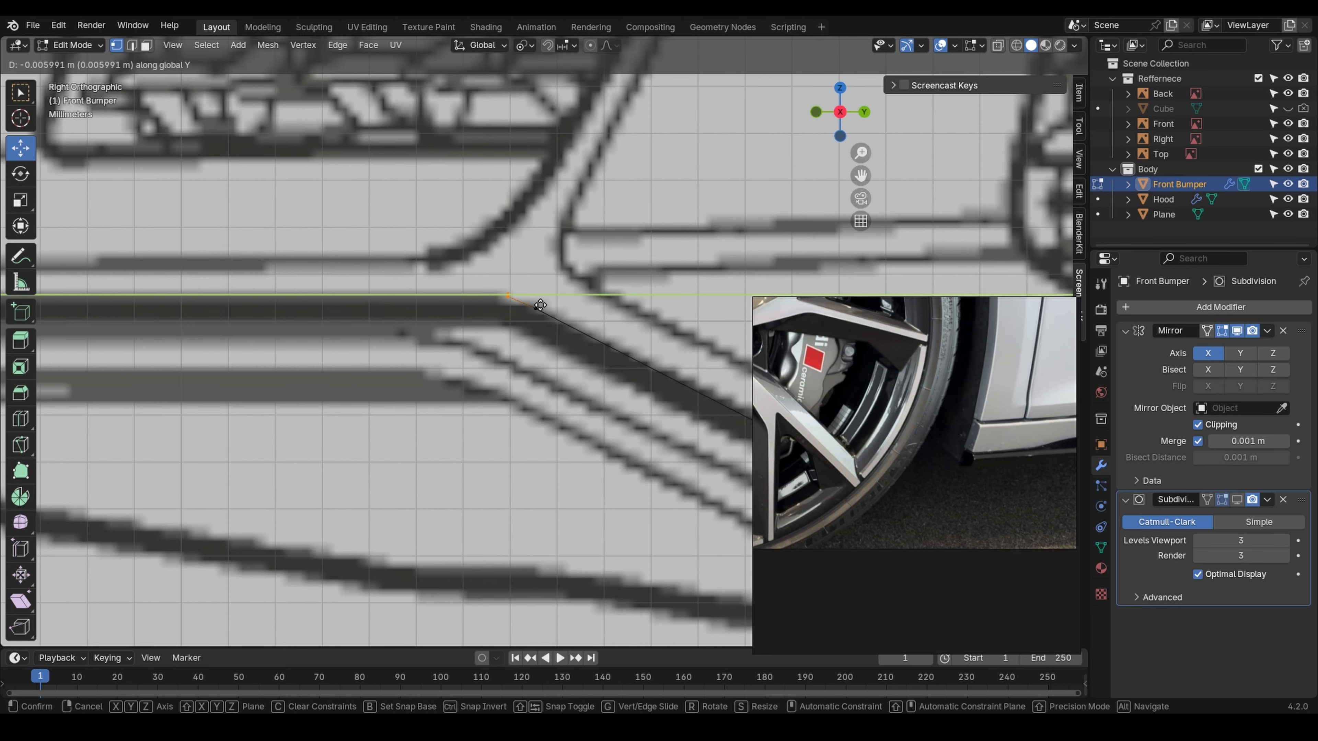
{"action": "left_click", "coordinate": [539, 305]}
- Deselect the upper bend's middle vertex and move the remaining vertices slightly forward along Y to follow the side blueprint
{"action": "key", "text": "grave"}
{"action": "left_click", "coordinate": [602, 273]}
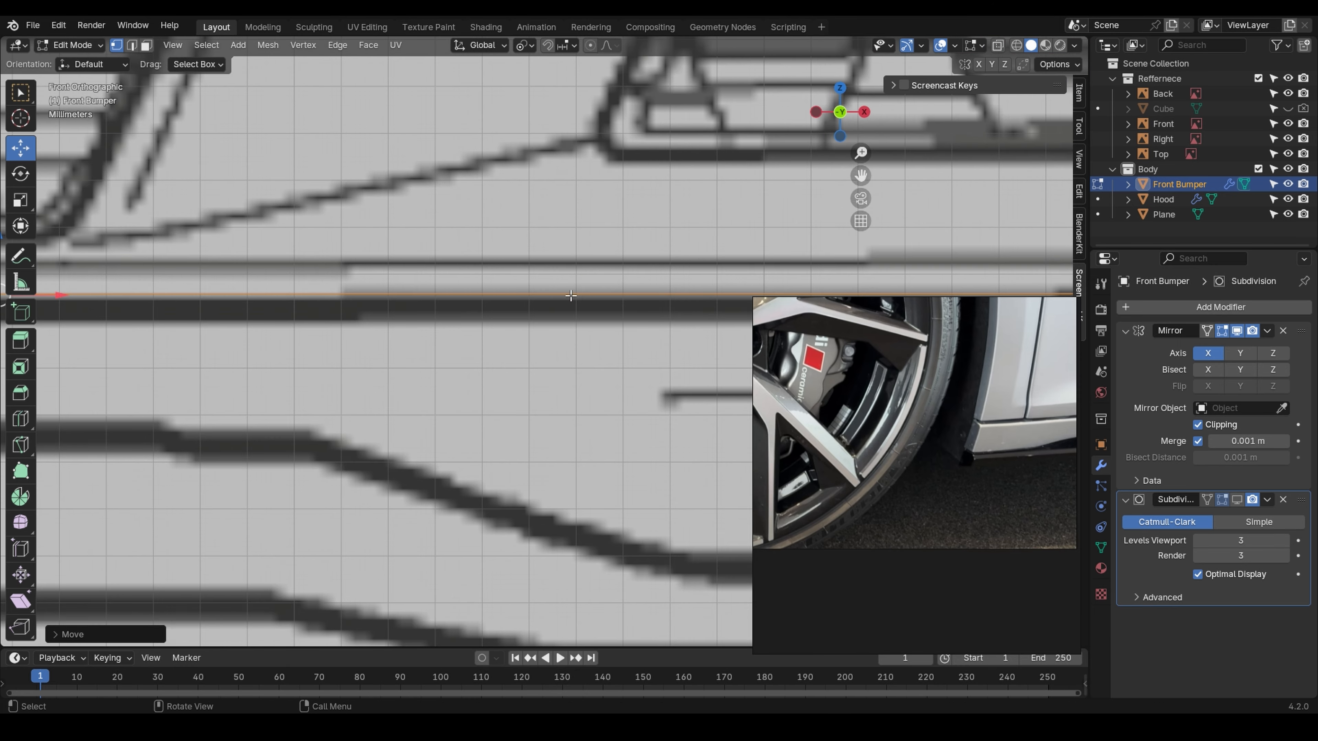
{"action": "middle_click_drag", "start_coordinate": [799, 233], "coordinate": [695, 225], "text": "shift"}
{"action": "key", "text": "ctrl+z"}
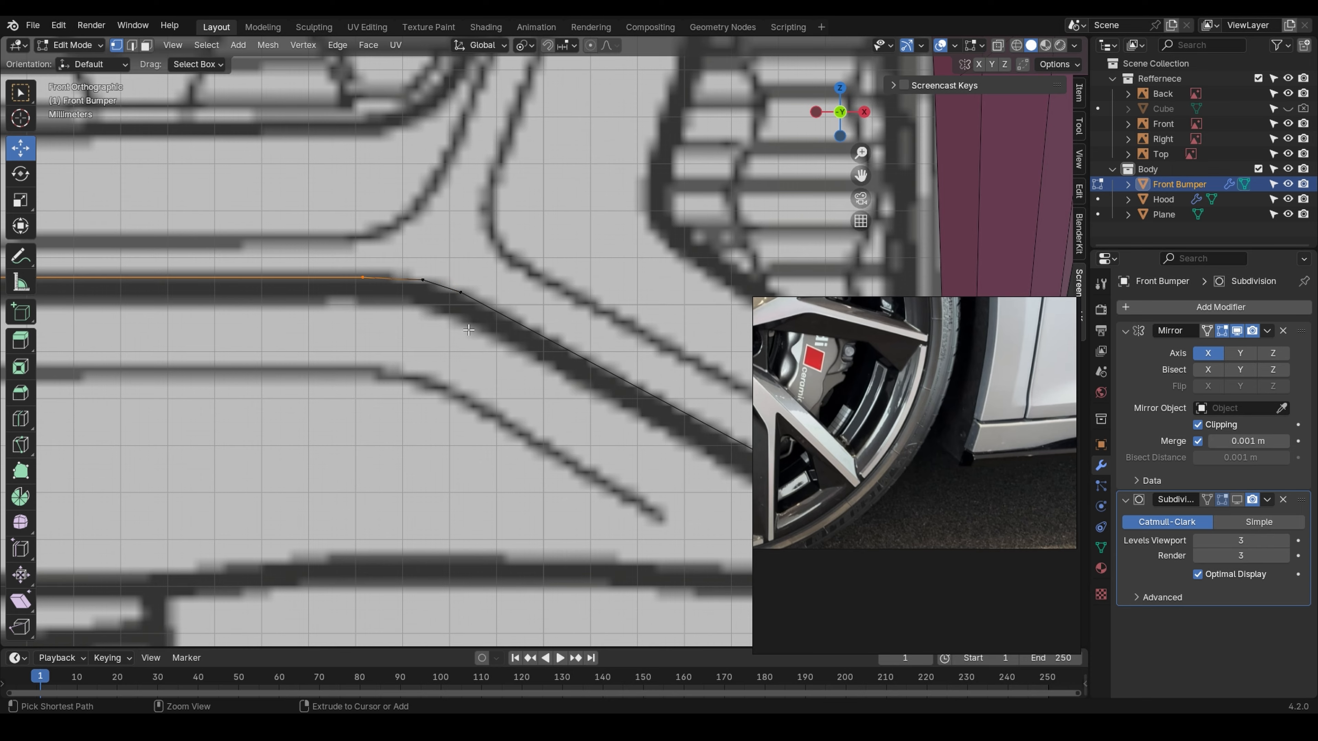
{"action": "key", "text": "grave"}
{"action": "left_click", "coordinate": [418, 247]}
{"action": "middle_click_drag", "start_coordinate": [251, 280], "coordinate": [994, 343], "text": "shift"}
{"action": "key", "text": "g"}
{"action": "key", "text": "y"}
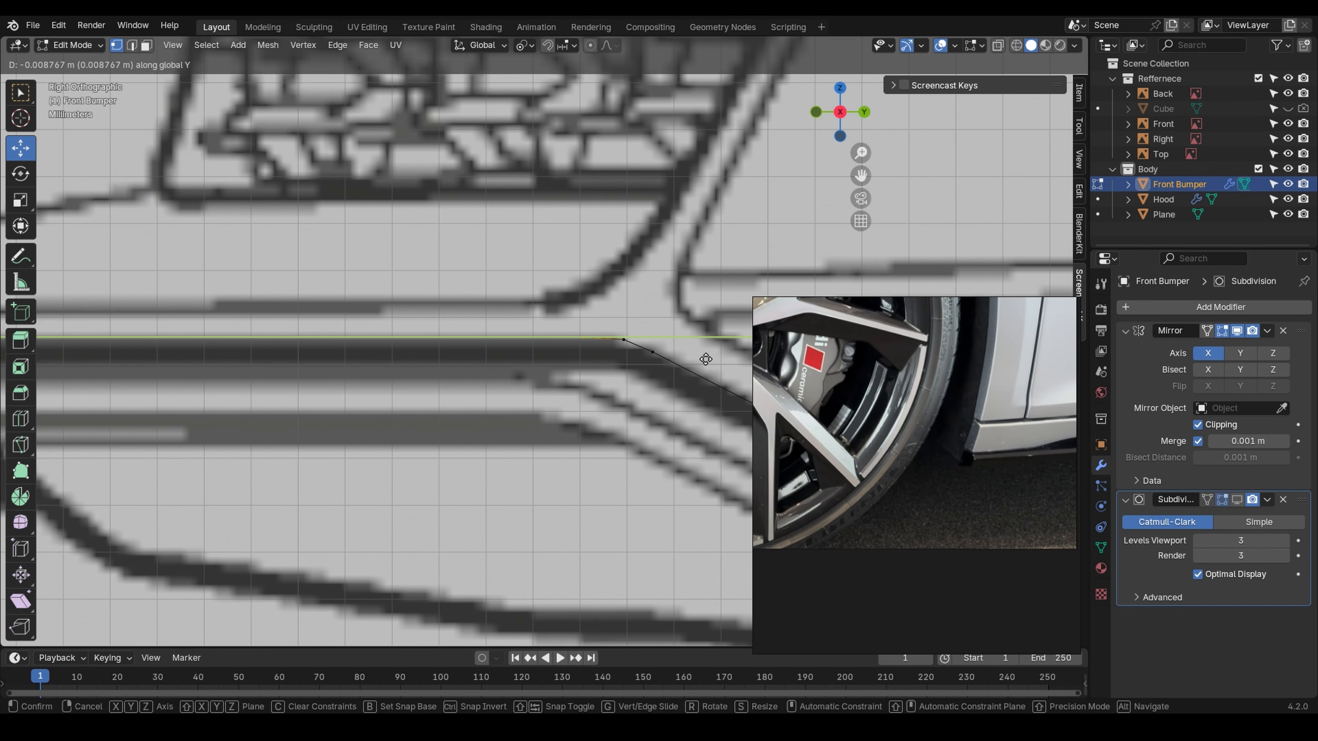
{"action": "left_click", "coordinate": [697, 360]}
- Leave only the centre-line vertex selected and move it forward along Y by about 0.18 m towards the nose's front end
{"action": "key", "text": "KP_1"}
{"action": "scroll", "coordinate": [586, 321], "scroll_direction": "up", "scroll_amount": 5}
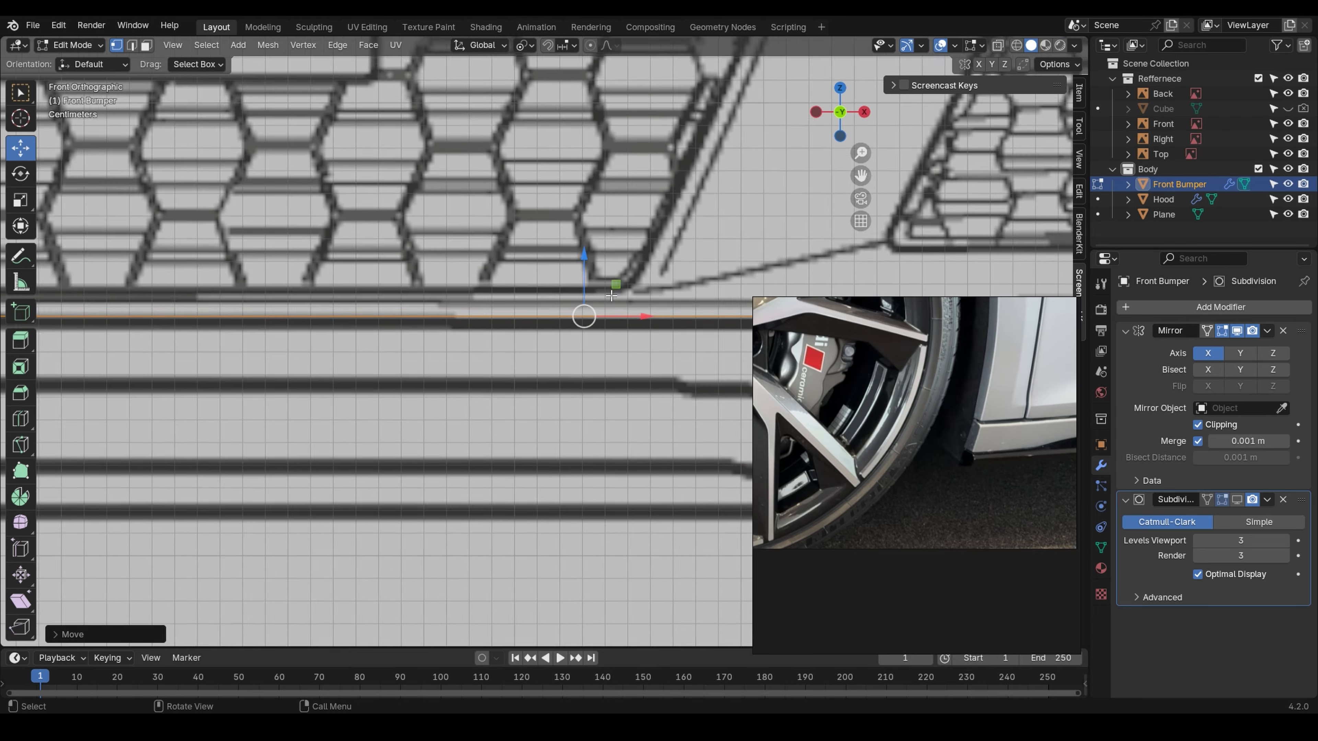
{"action": "middle_click_drag", "start_coordinate": [693, 308], "coordinate": [215, 305], "text": "shift"}
{"action": "left_click", "coordinate": [563, 309], "text": "shift"}
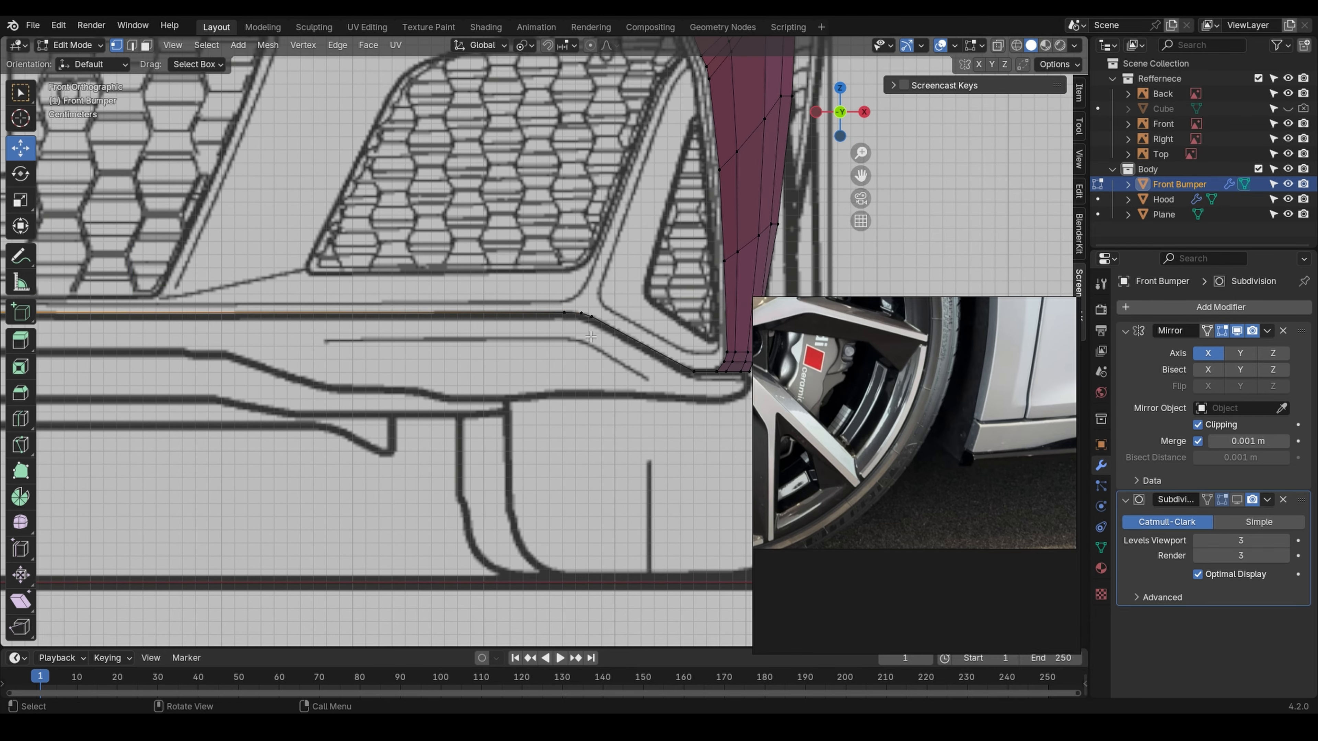
{"action": "scroll", "coordinate": [467, 307], "scroll_direction": "down", "scroll_amount": 2}
{"action": "key", "text": "KP_3"}
{"action": "scroll", "coordinate": [445, 335], "scroll_direction": "up", "scroll_amount": 6}
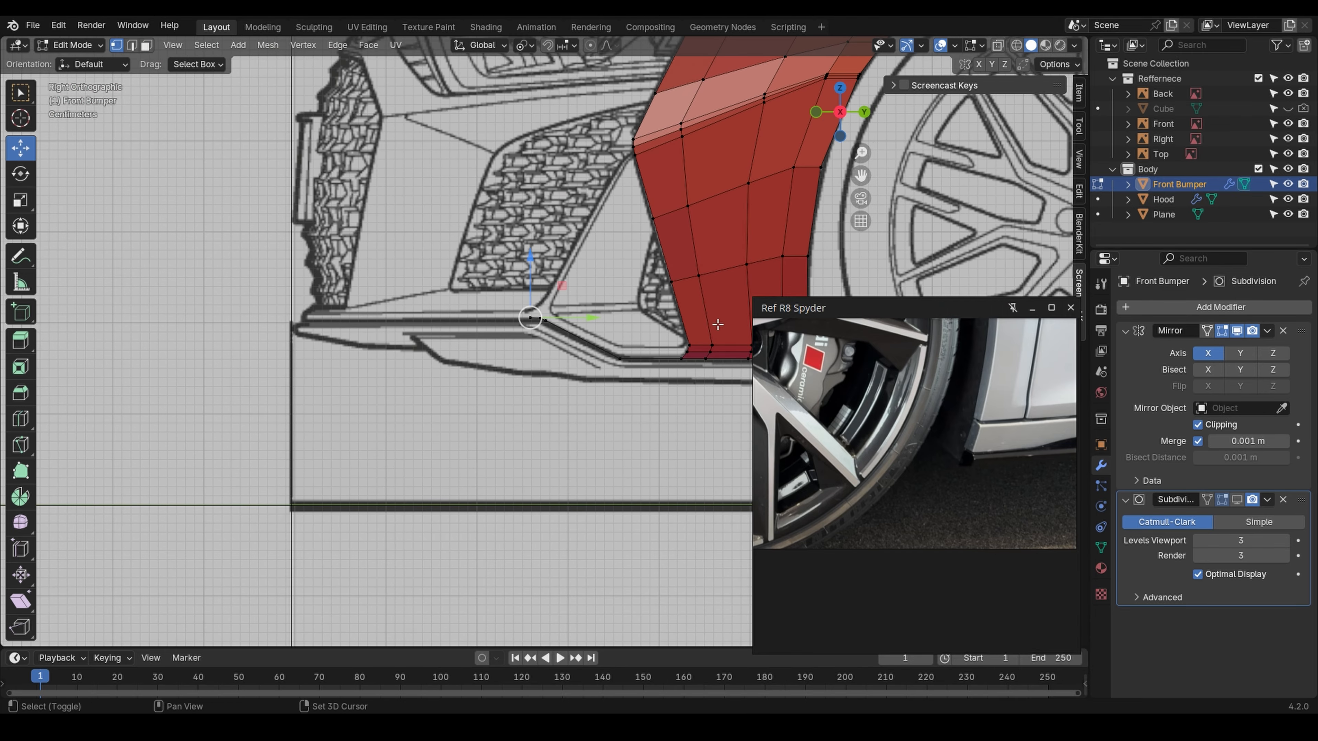
{"action": "scroll", "coordinate": [445, 336], "scroll_direction": "up", "scroll_amount": 1}
{"action": "key", "text": "g"}
{"action": "key", "text": "y"}
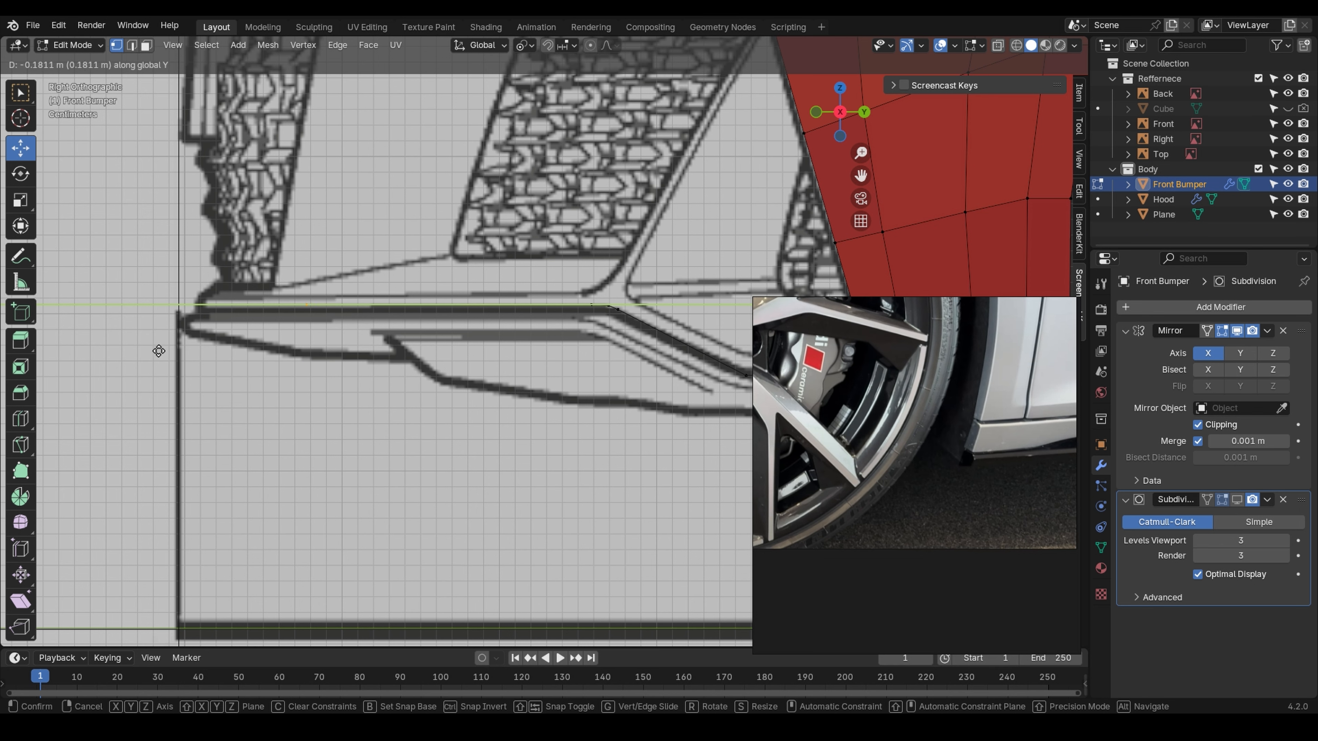
{"action": "left_click", "coordinate": [159, 351]}
- Move the centre-line vertex another 0.013 m or so forward along Y and adjust its height along Z
{"action": "scroll", "coordinate": [156, 337], "scroll_direction": "up", "scroll_amount": 2}
{"action": "key", "text": "g"}
{"action": "key", "text": "y"}
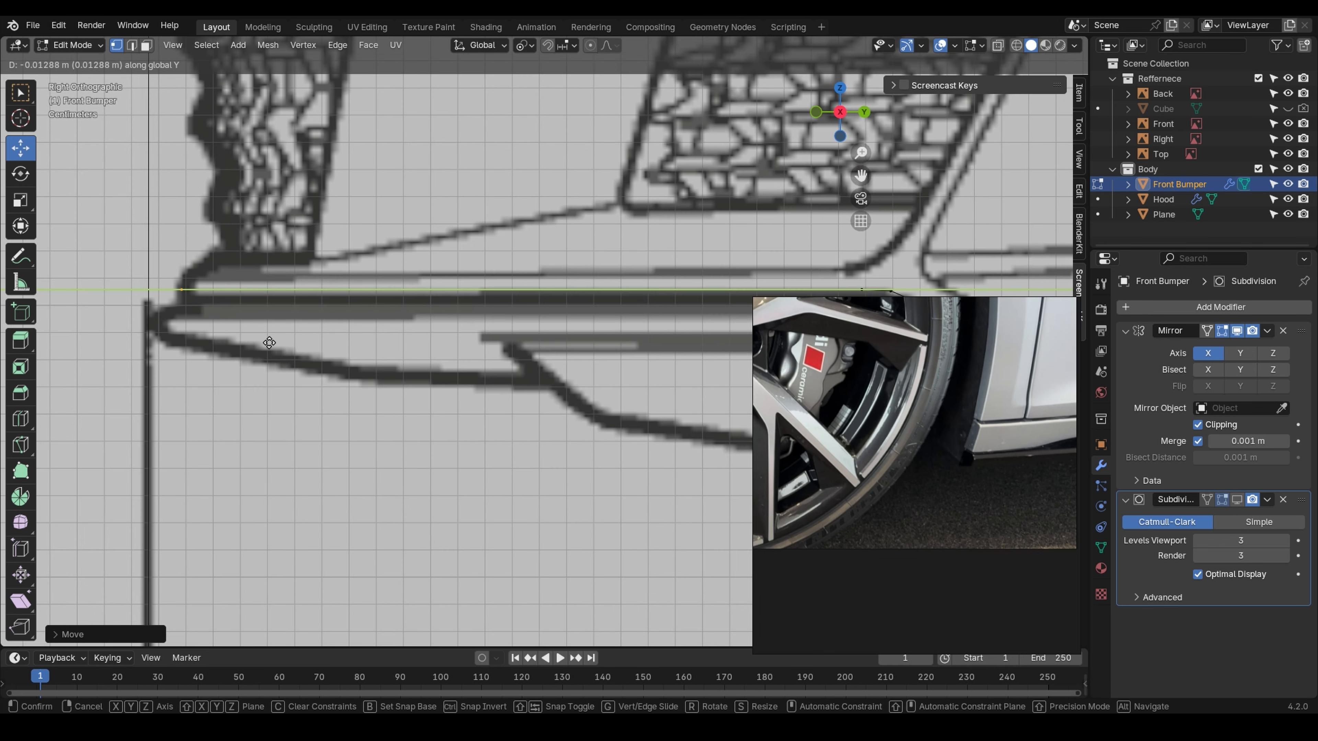
{"action": "key", "text": "z"}
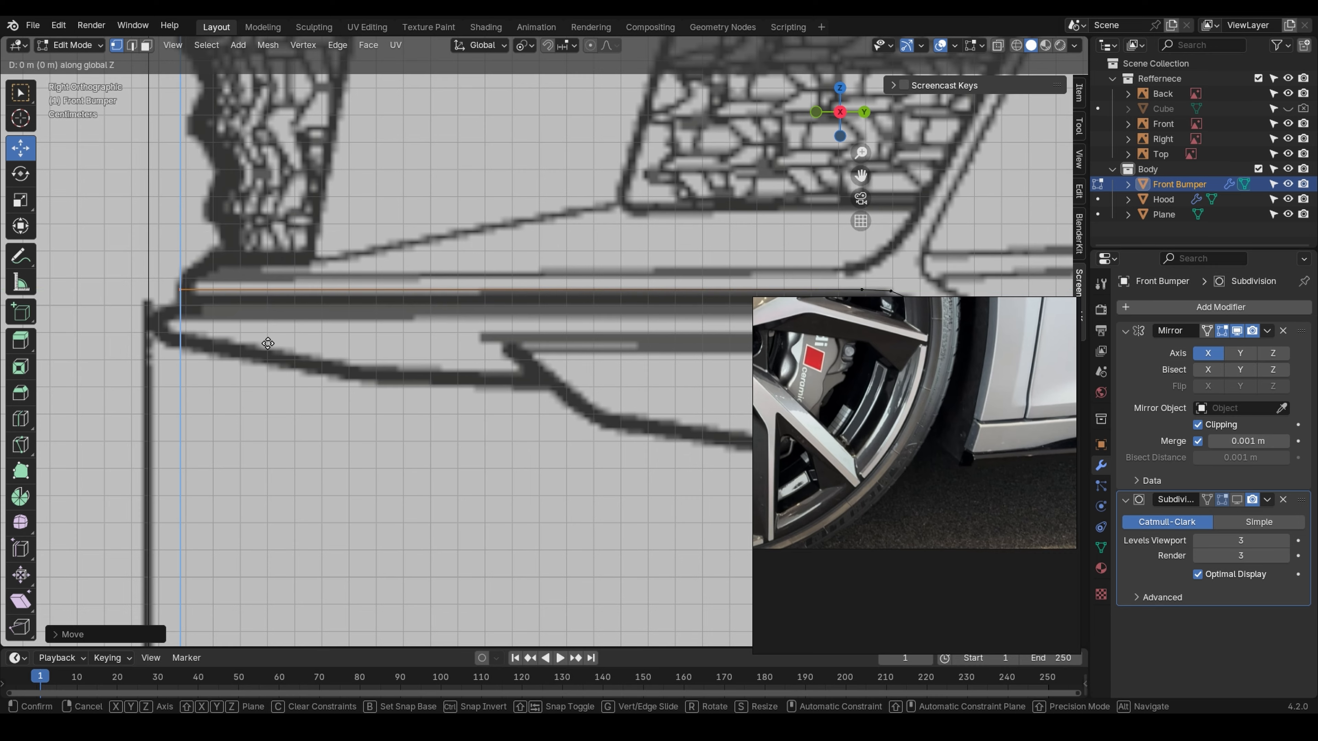
{"action": "left_click", "coordinate": [273, 386]}
- Examine the upper bend of the lip chain against the front and top blueprints
{"action": "scroll", "coordinate": [271, 373], "scroll_direction": "down", "scroll_amount": 1}
{"action": "key", "text": "KP_1"}
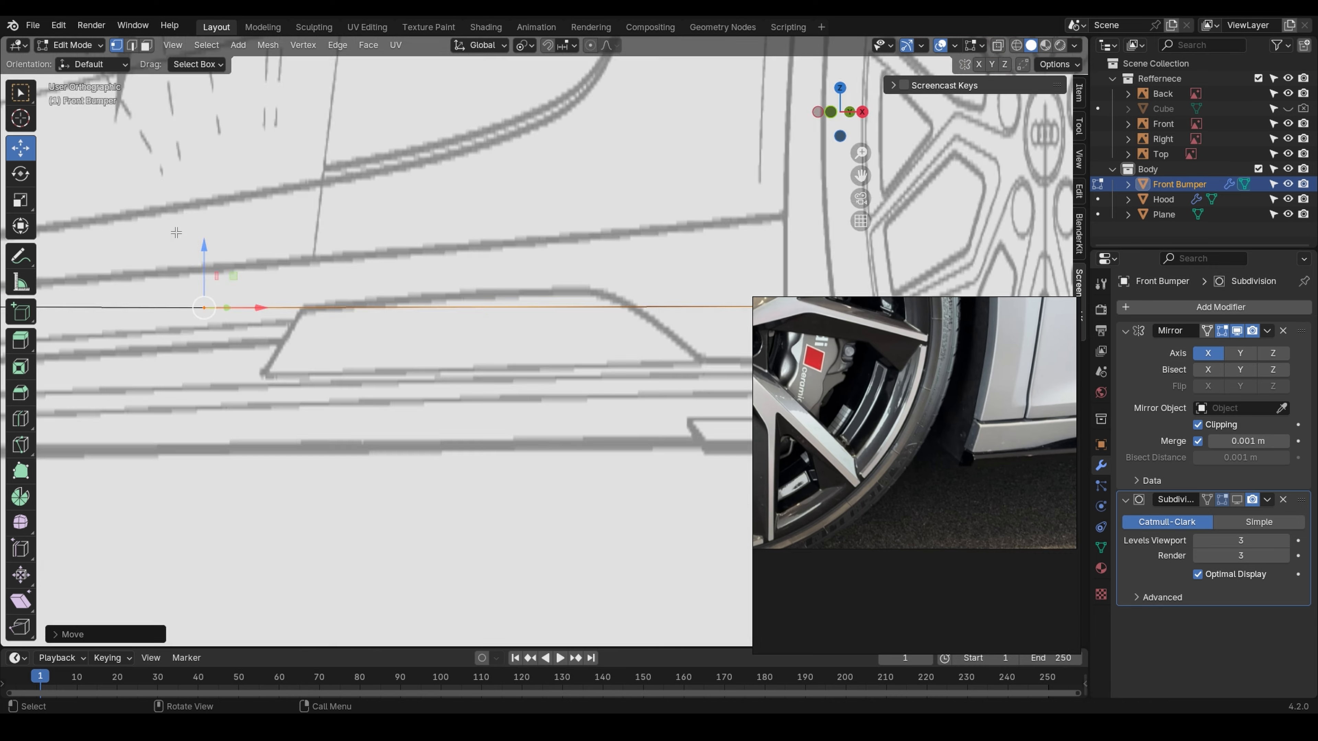
{"action": "scroll", "coordinate": [261, 275], "scroll_direction": "down", "scroll_amount": 3}
{"action": "scroll", "coordinate": [560, 311], "scroll_direction": "down", "scroll_amount": 1}
{"action": "middle_click_drag", "start_coordinate": [566, 313], "coordinate": [358, 309], "text": "shift"}
{"action": "scroll", "coordinate": [358, 309], "scroll_direction": "down", "scroll_amount": 1}
{"action": "left_click", "coordinate": [738, 296]}
{"action": "middle_click_drag", "start_coordinate": [738, 299], "coordinate": [407, 323]}
{"action": "scroll", "coordinate": [606, 324], "scroll_direction": "up", "scroll_amount": 4}
{"action": "key", "text": "KP_7"}
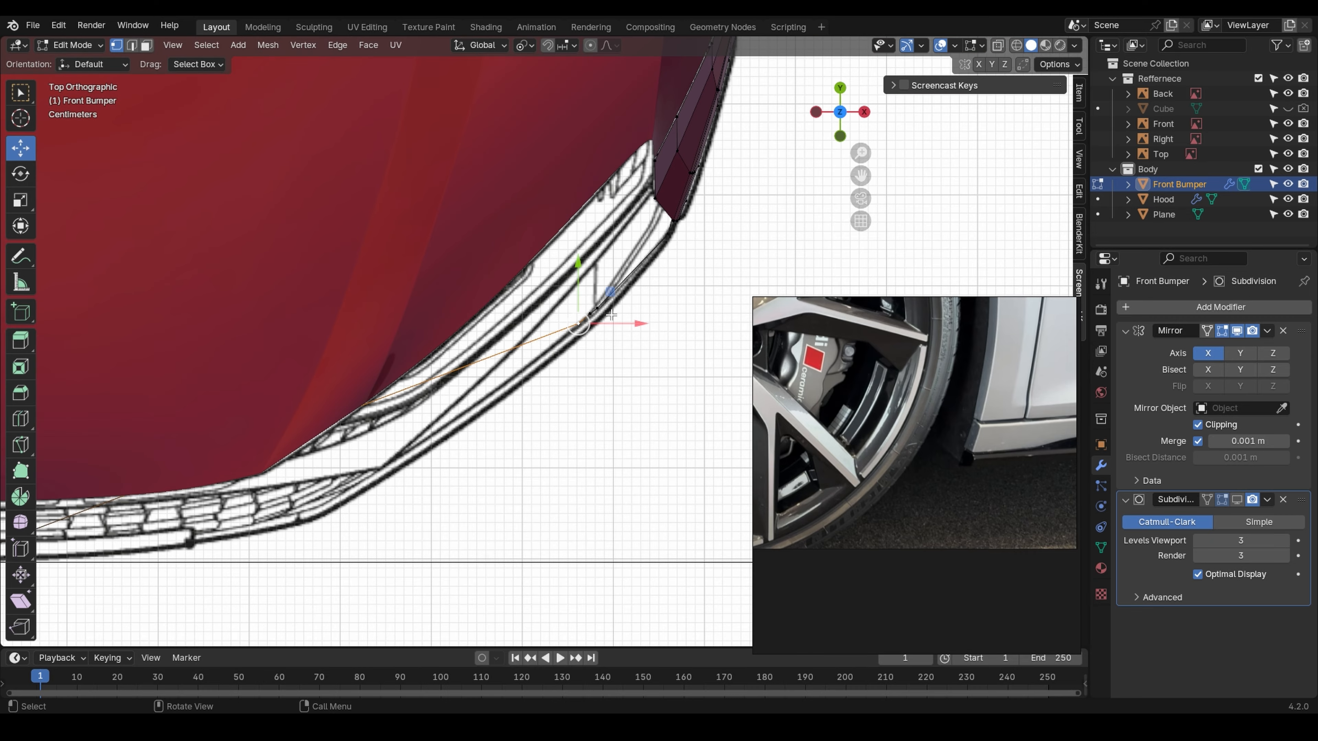
{"action": "scroll", "coordinate": [562, 304], "scroll_direction": "up", "scroll_amount": 2}
{"action": "middle_click_drag", "start_coordinate": [352, 417], "coordinate": [382, 402], "text": "shift"}
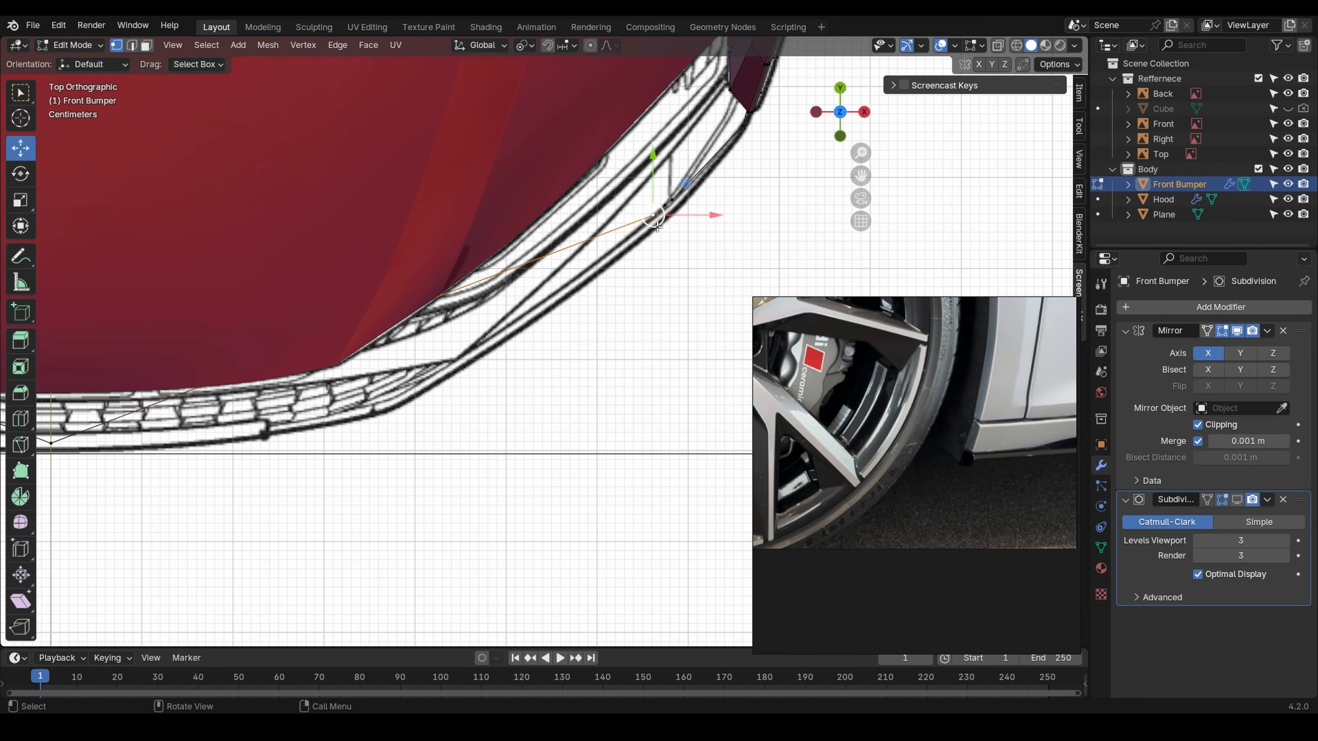
{"action": "scroll", "coordinate": [657, 225], "scroll_direction": "up", "scroll_amount": 5}
{"action": "middle_click_drag", "start_coordinate": [663, 188], "coordinate": [558, 268], "text": "shift"}
{"action": "scroll", "coordinate": [558, 268], "scroll_direction": "up", "scroll_amount": 1}
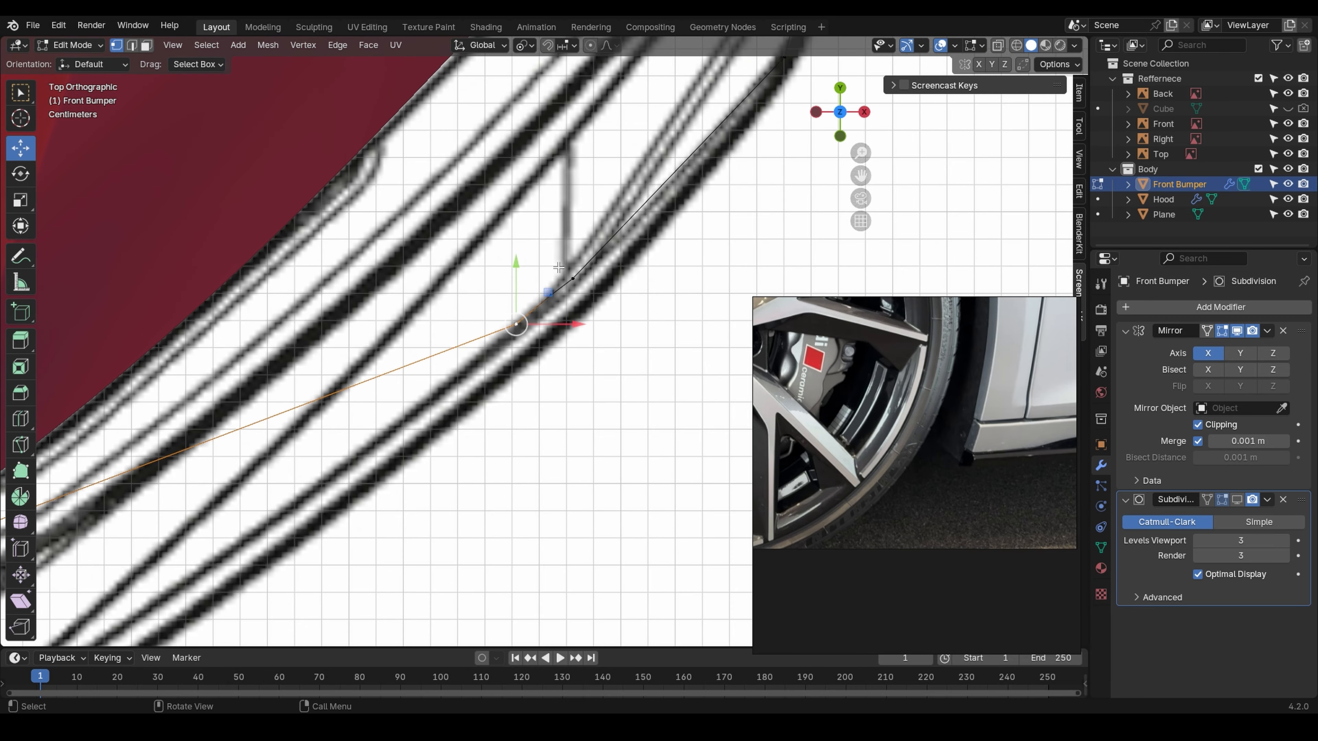
- Select the upper bend's three vertices and move them forward along Y towards the lip line in the top blueprint
{"action": "left_click_drag", "start_coordinate": [415, 221], "coordinate": [591, 319]}
{"action": "scroll", "coordinate": [594, 296], "scroll_direction": "up", "scroll_amount": 2}
{"action": "key", "text": "g"}
{"action": "key", "text": "y"}
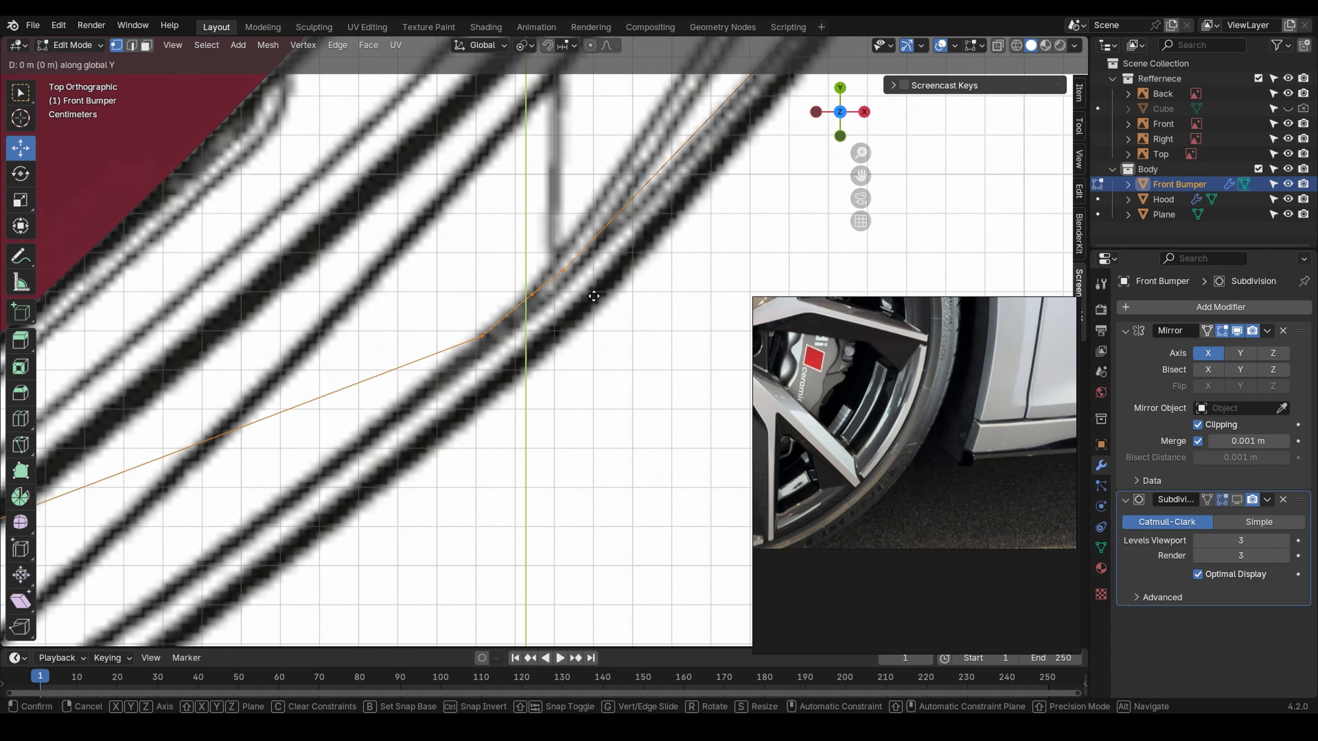
{"action": "left_click", "coordinate": [600, 323]}
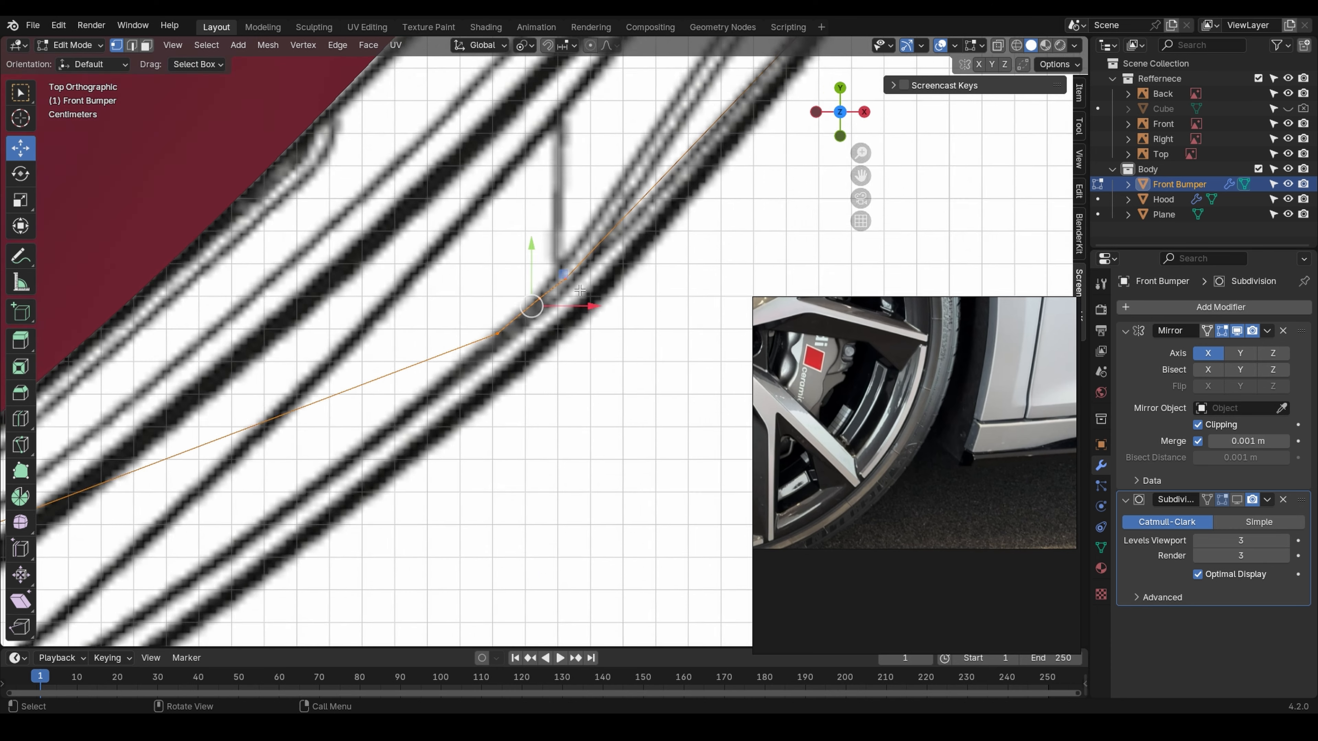
- Try moving the upper bend's vertices along Y against the side blueprint, and undo that move
{"action": "key", "text": "KP_3"}
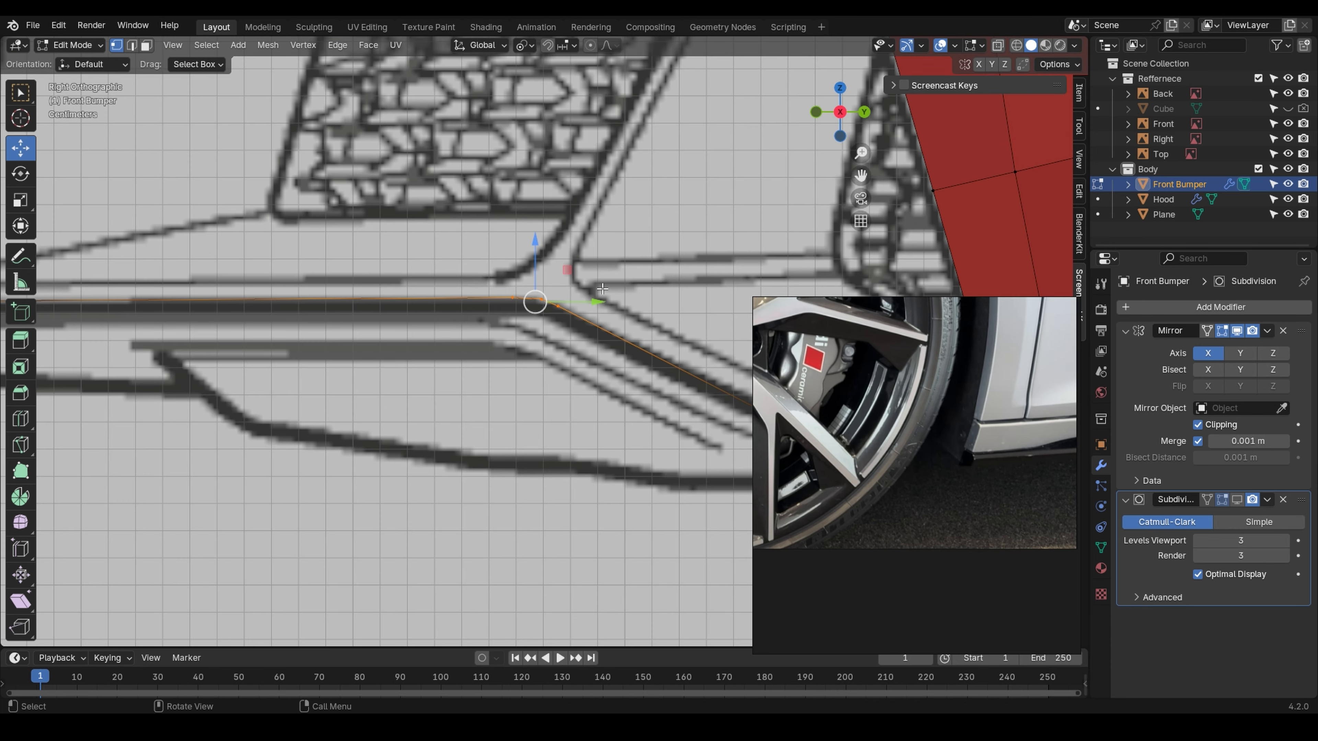
{"action": "key", "text": "g"}
{"action": "key", "text": "y"}
{"action": "left_click", "coordinate": [594, 288]}
{"action": "key", "text": "ctrl+z"}
- Move the upper bend's three vertices slightly forward along Y to follow the lip line in the top blueprint
{"action": "key", "text": "KP_7"}
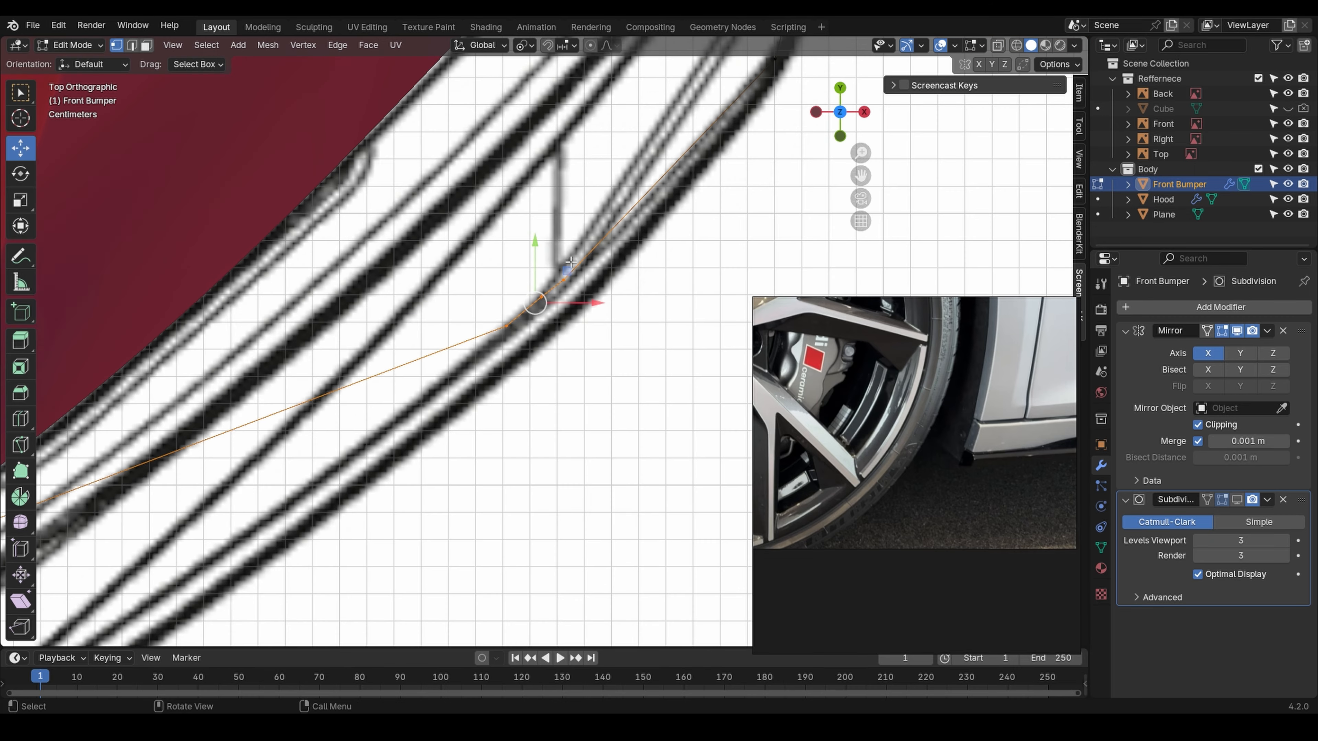
{"action": "middle_click_drag", "start_coordinate": [621, 245], "coordinate": [601, 267], "text": "shift"}
{"action": "key", "text": "g"}
{"action": "key", "text": "y"}
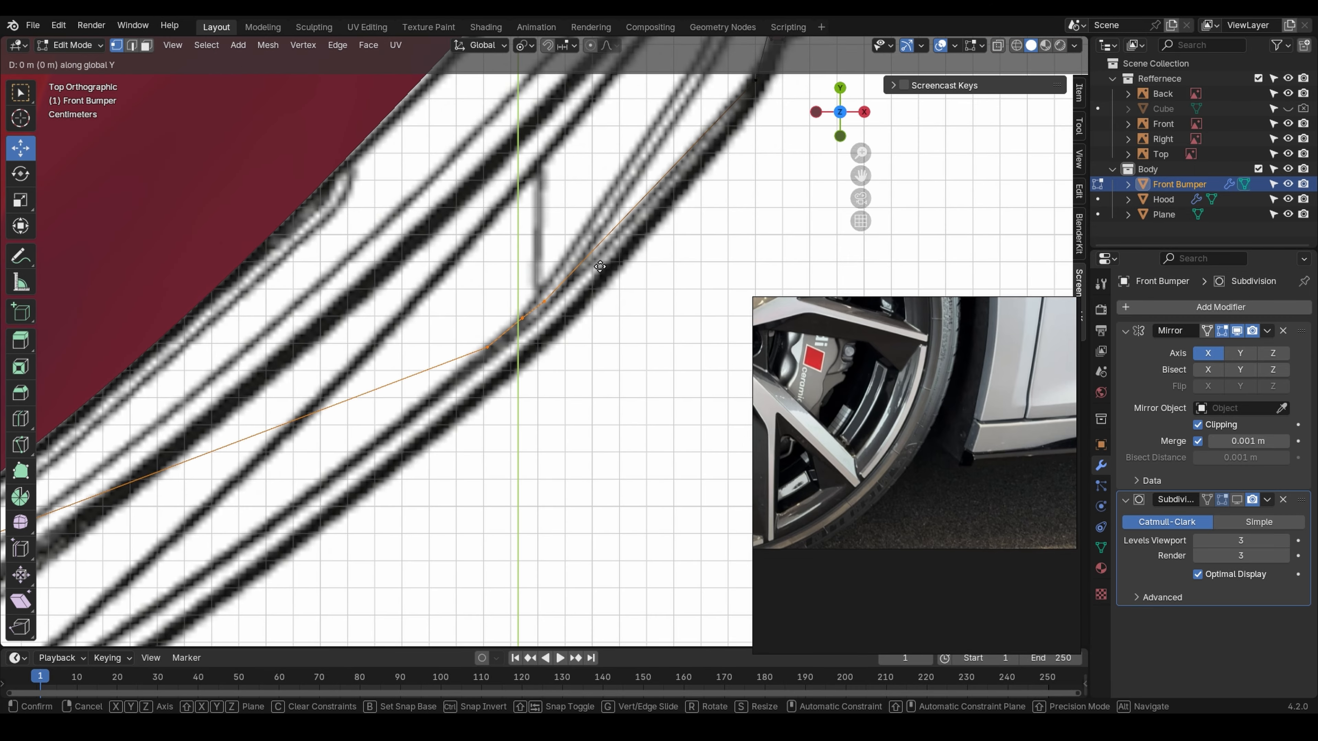
{"action": "left_click", "coordinate": [620, 346]}
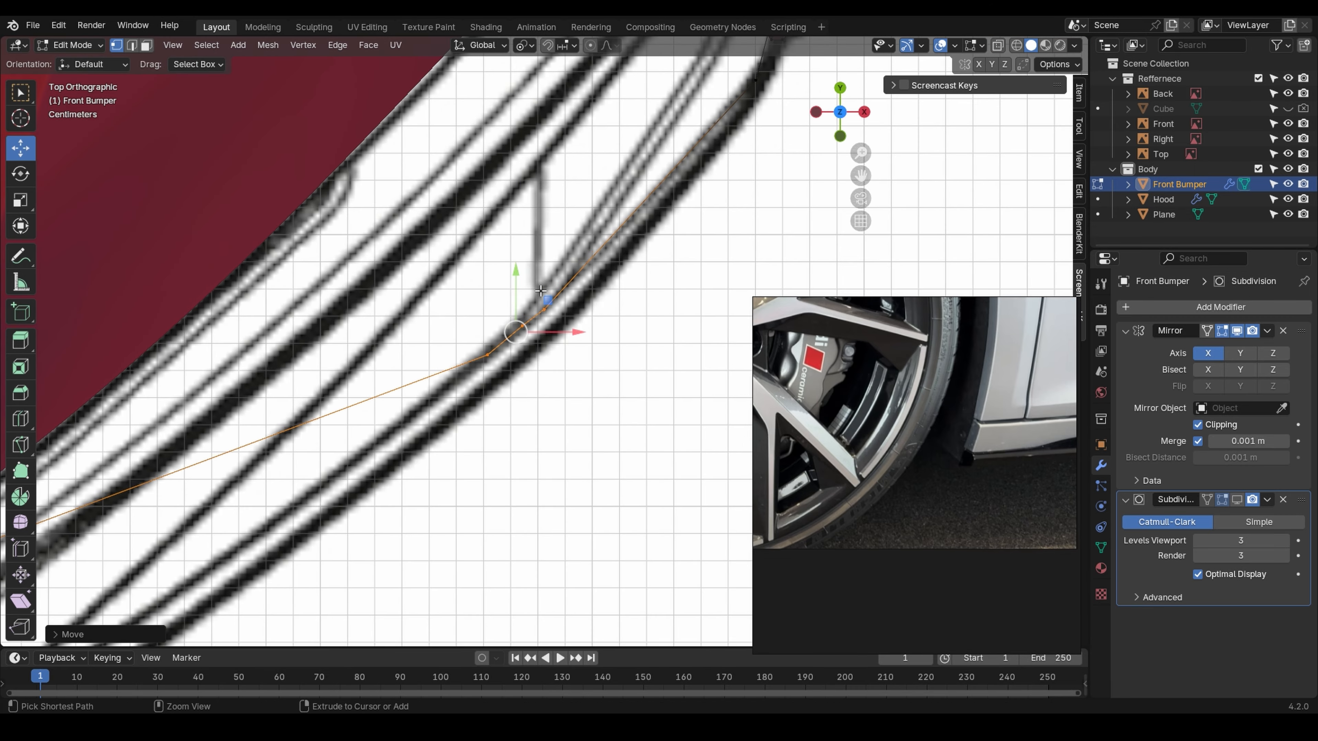
- Deselect the upper bend's outermost vertex and move the other two forward along Y by about 0.002 m
{"action": "left_click_drag", "start_coordinate": [541, 291], "coordinate": [592, 343]}
{"action": "key", "text": "ctrl+z"}
{"action": "scroll", "coordinate": [563, 323], "scroll_direction": "up", "scroll_amount": 2}
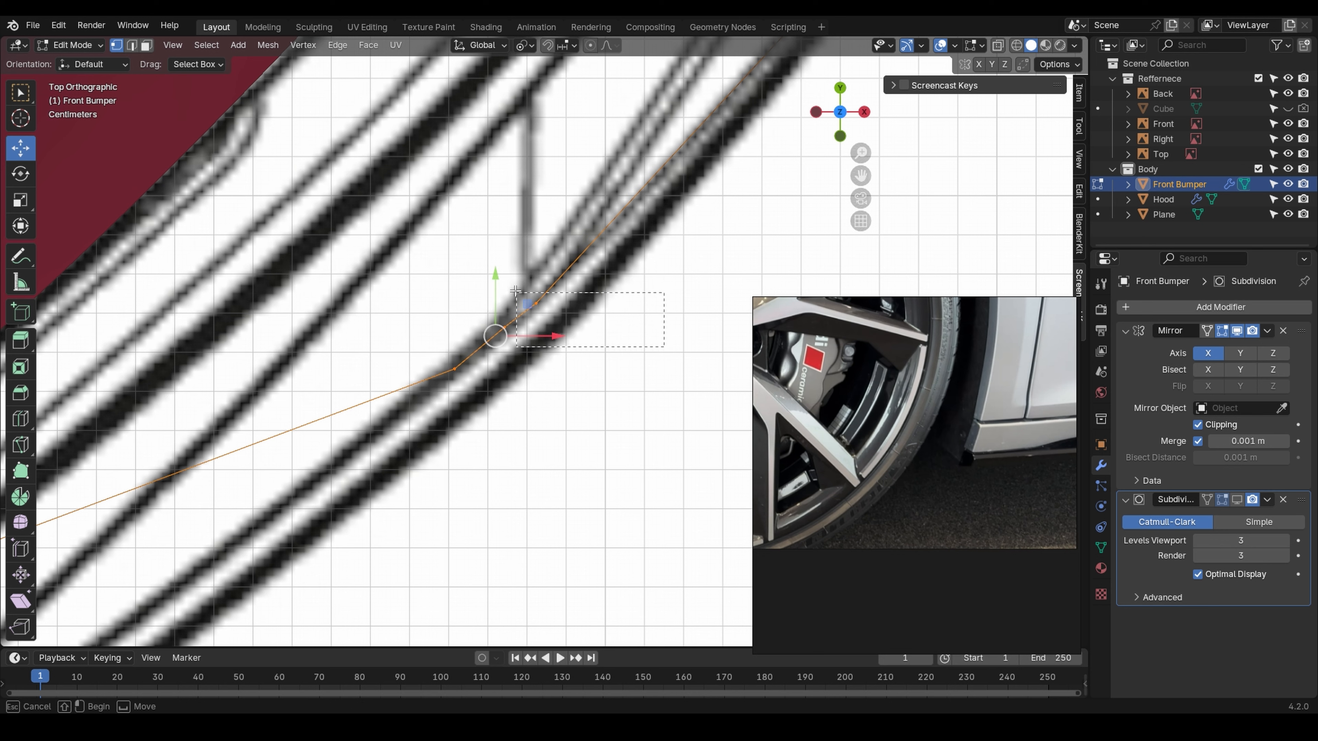
{"action": "left_click_drag", "start_coordinate": [521, 273], "coordinate": [521, 273]}
{"action": "left_click", "coordinate": [22, 117]}
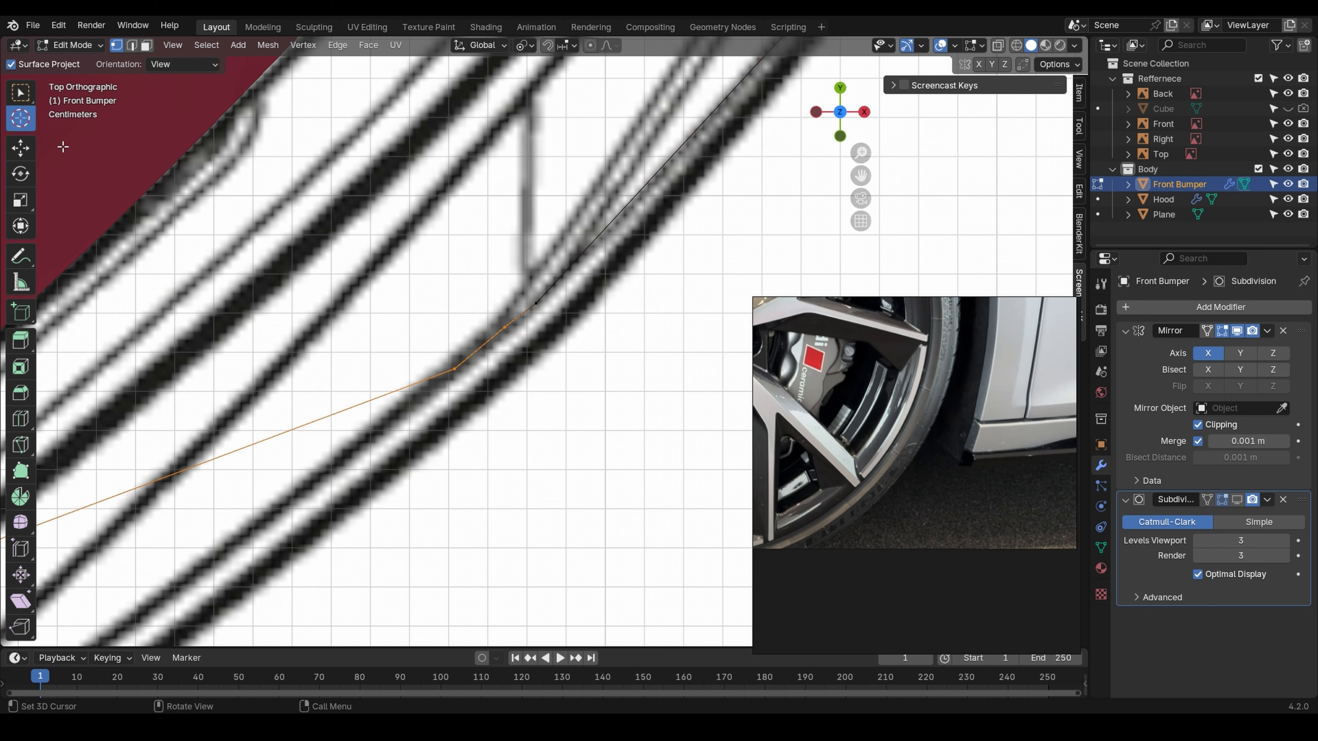
{"action": "key", "text": "g"}
{"action": "key", "text": "y"}
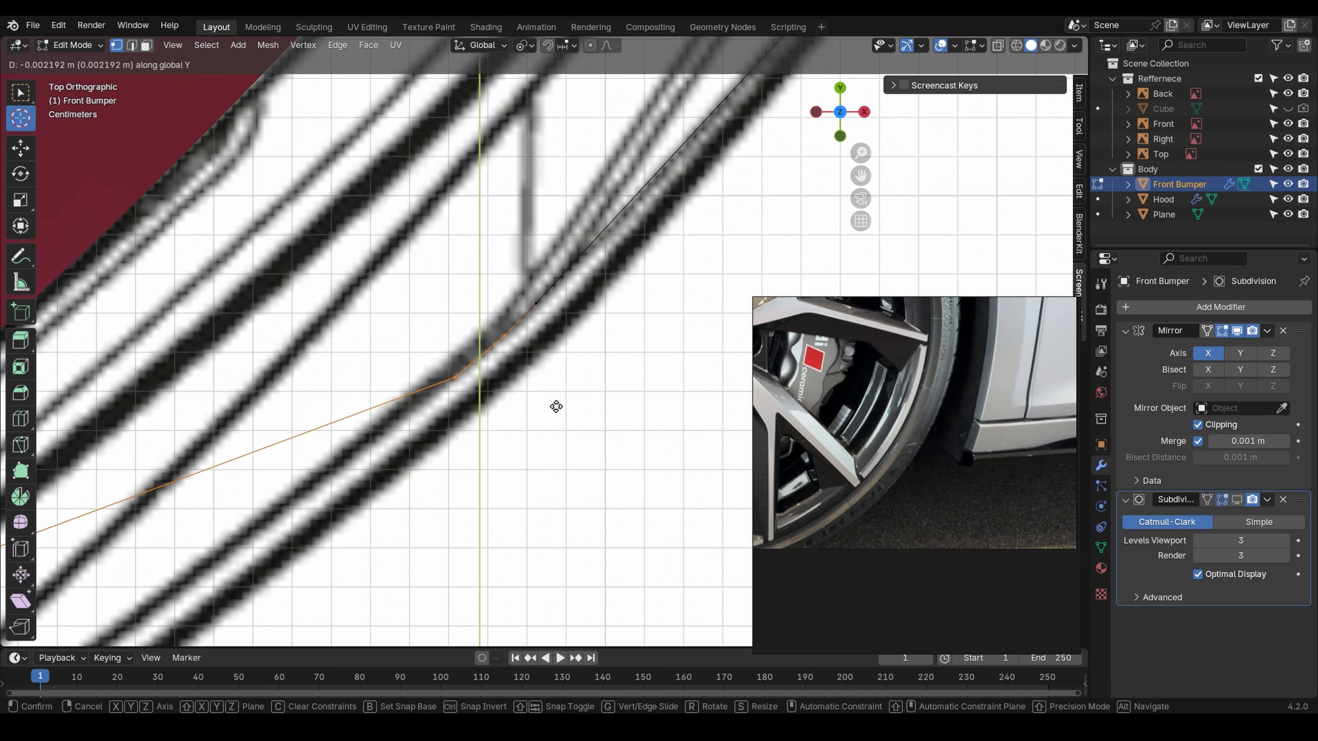
{"action": "left_click", "coordinate": [555, 405]}
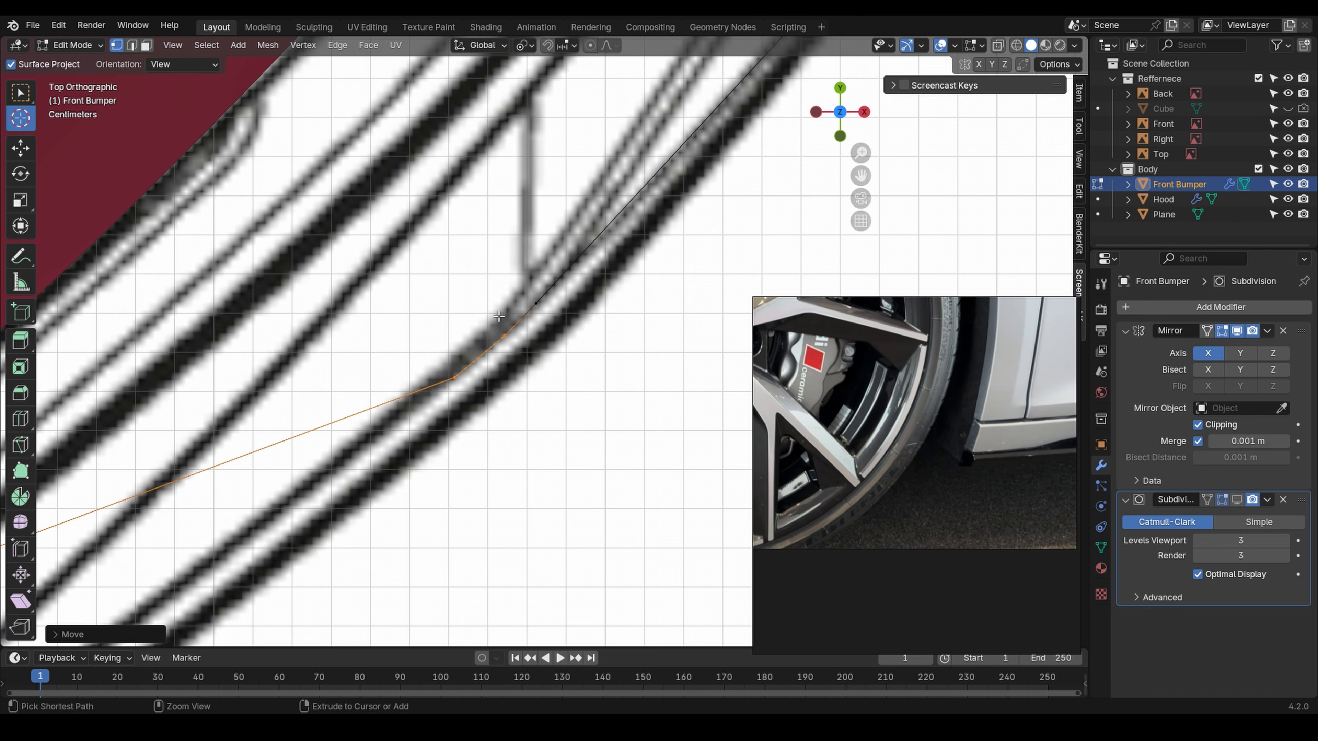
- Leave only the upper bend's innermost vertex selected and move it slightly forward along Y onto the top blueprint's lip line
{"action": "left_click", "coordinate": [23, 149]}
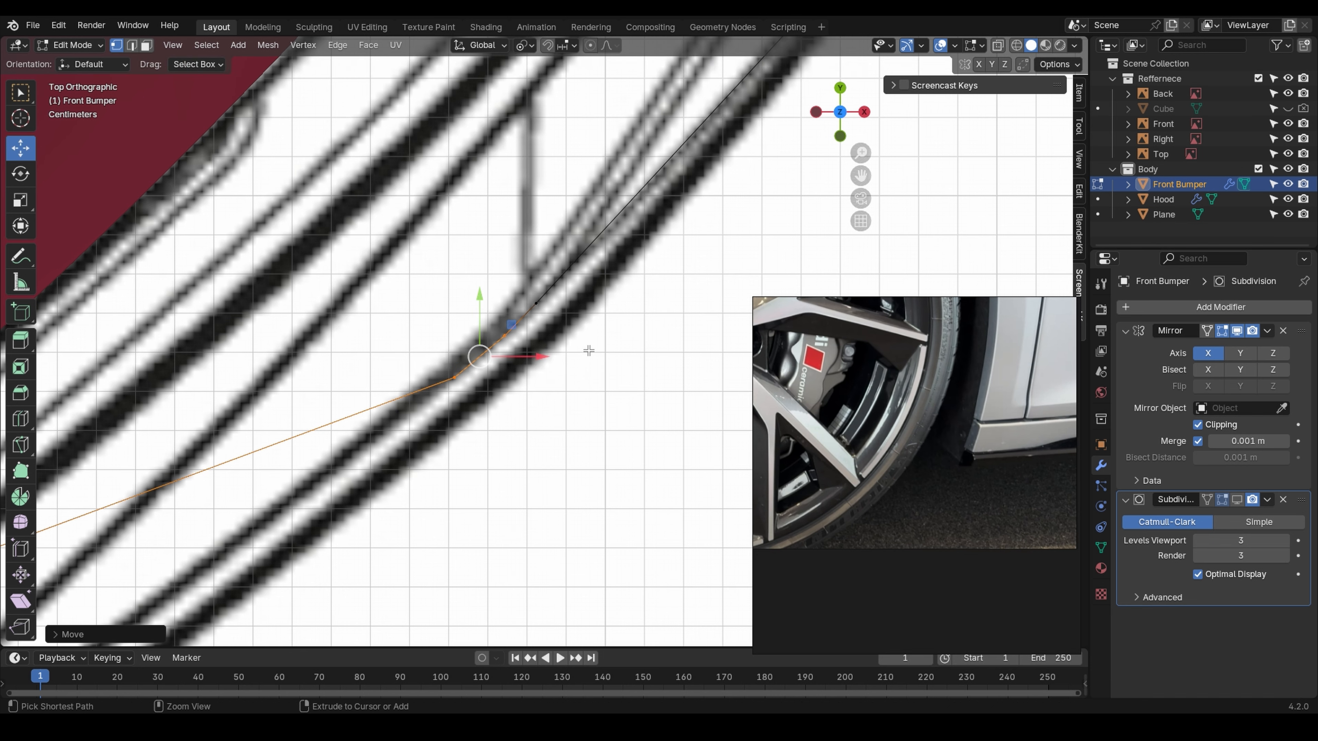
{"action": "left_click_drag", "start_coordinate": [579, 357], "coordinate": [580, 358], "text": "ctrl"}
{"action": "key", "text": "g"}
{"action": "key", "text": "y"}
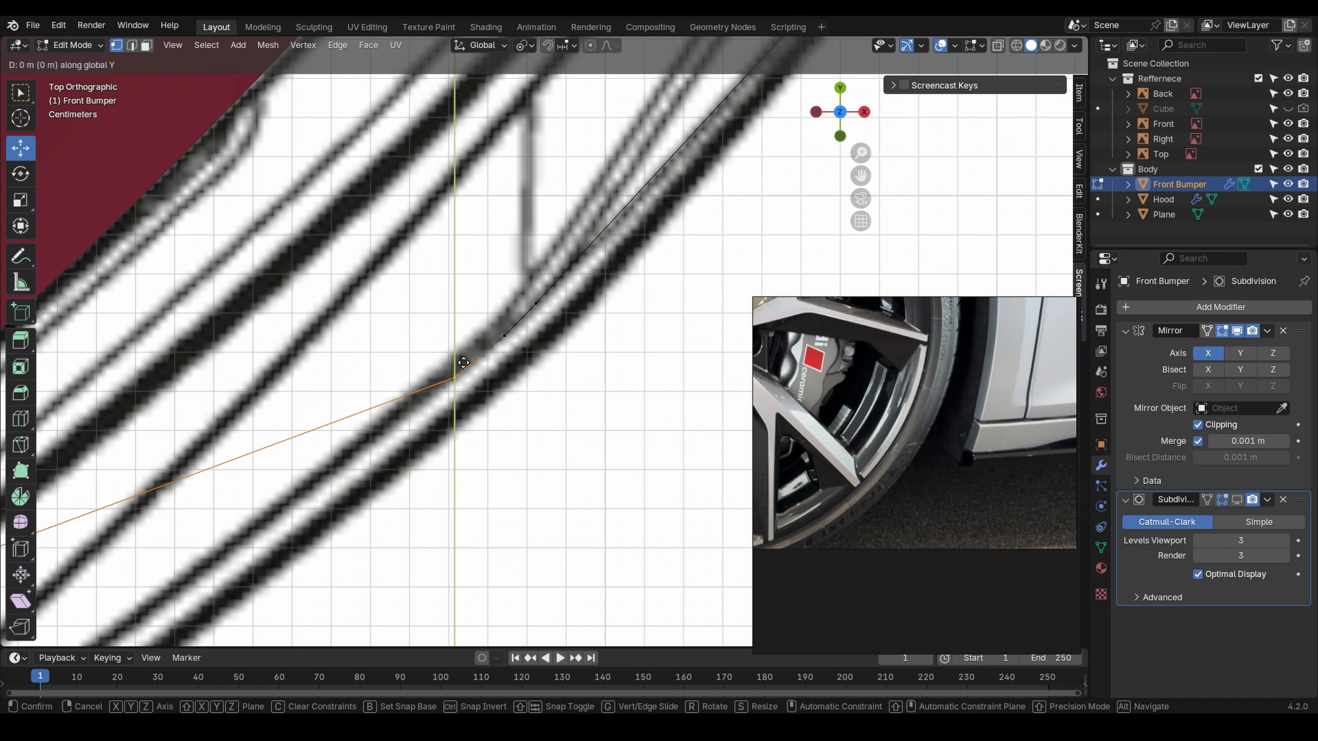
{"action": "left_click", "coordinate": [485, 402]}
- Cut the edge between the upper bend and the centre line with six vertices and move them forward along Y by about 0.037 m
{"action": "scroll", "coordinate": [485, 402], "scroll_direction": "down", "scroll_amount": 1}
{"action": "scroll", "coordinate": [485, 403], "scroll_direction": "down", "scroll_amount": 4}
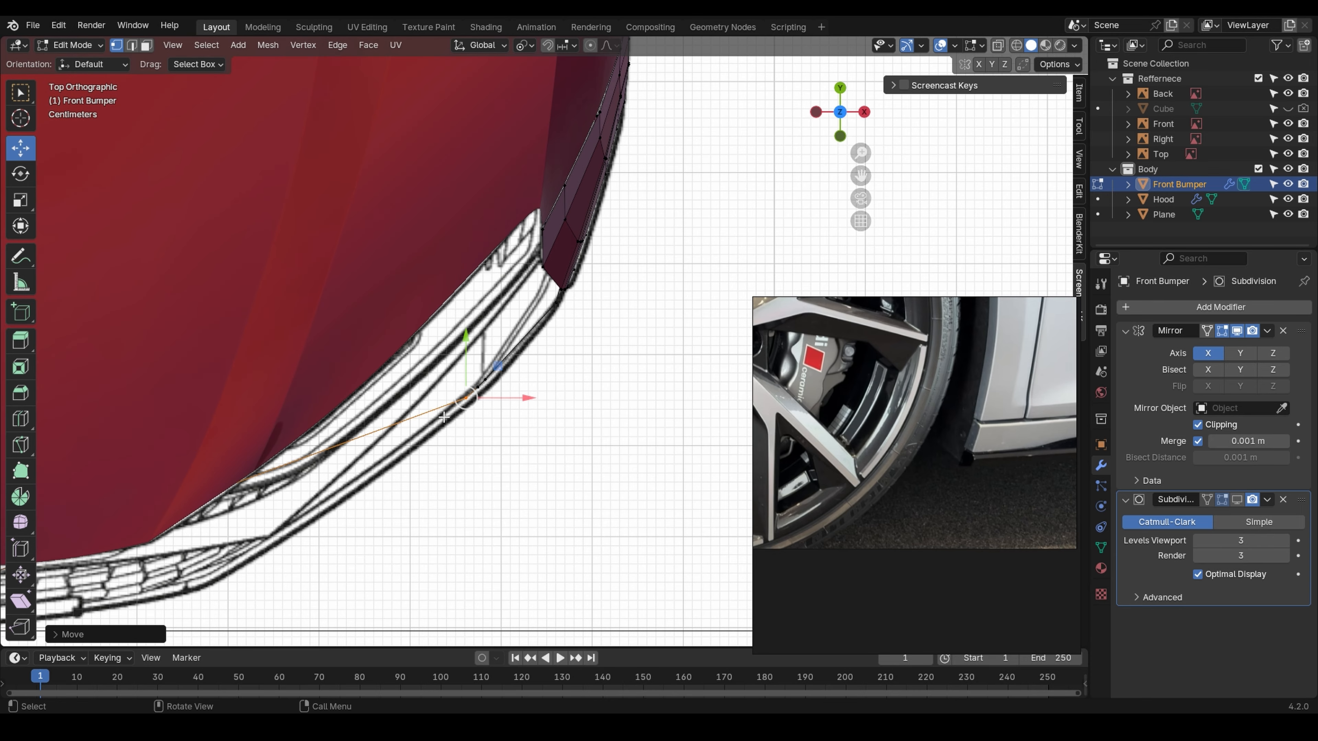
{"action": "key", "text": "ctrl+r"}
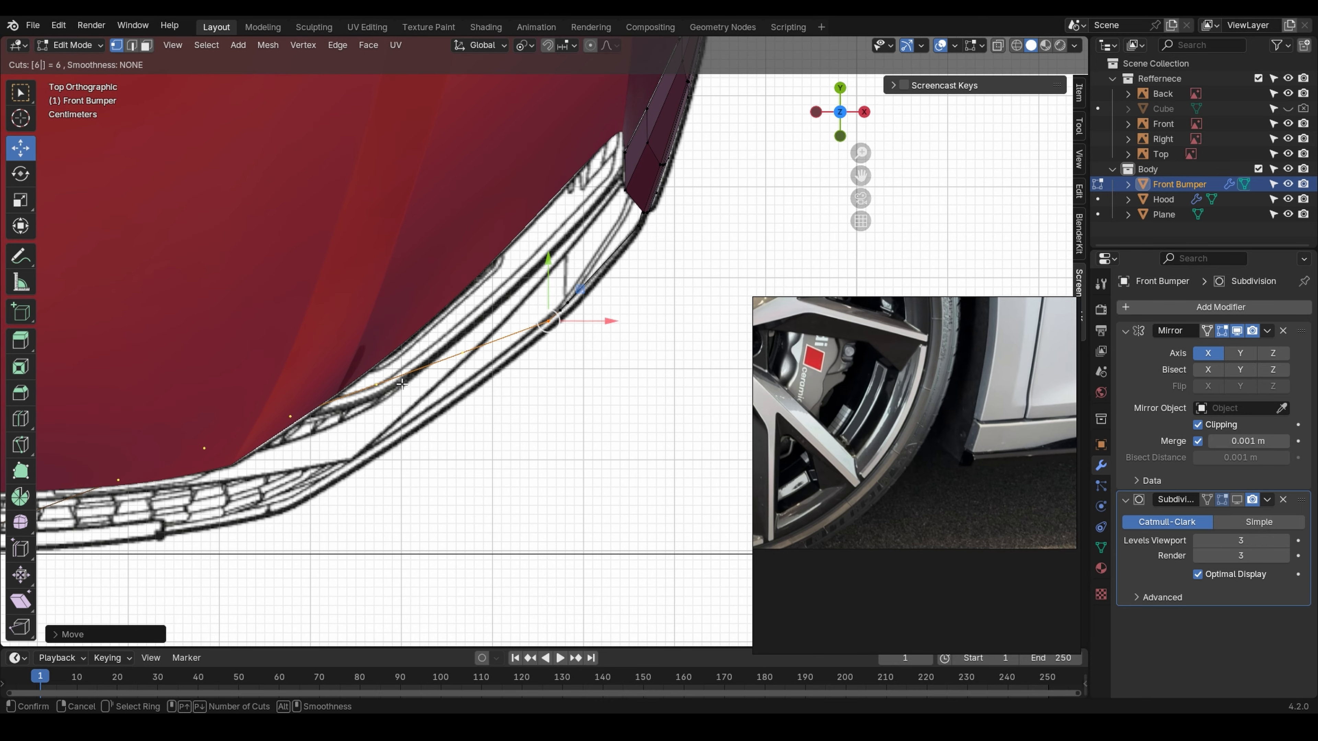
{"action": "left_click", "coordinate": [402, 383]}
{"action": "scroll", "coordinate": [518, 324], "scroll_direction": "up", "scroll_amount": 4}
{"action": "key", "text": "g"}
{"action": "key", "text": "y"}
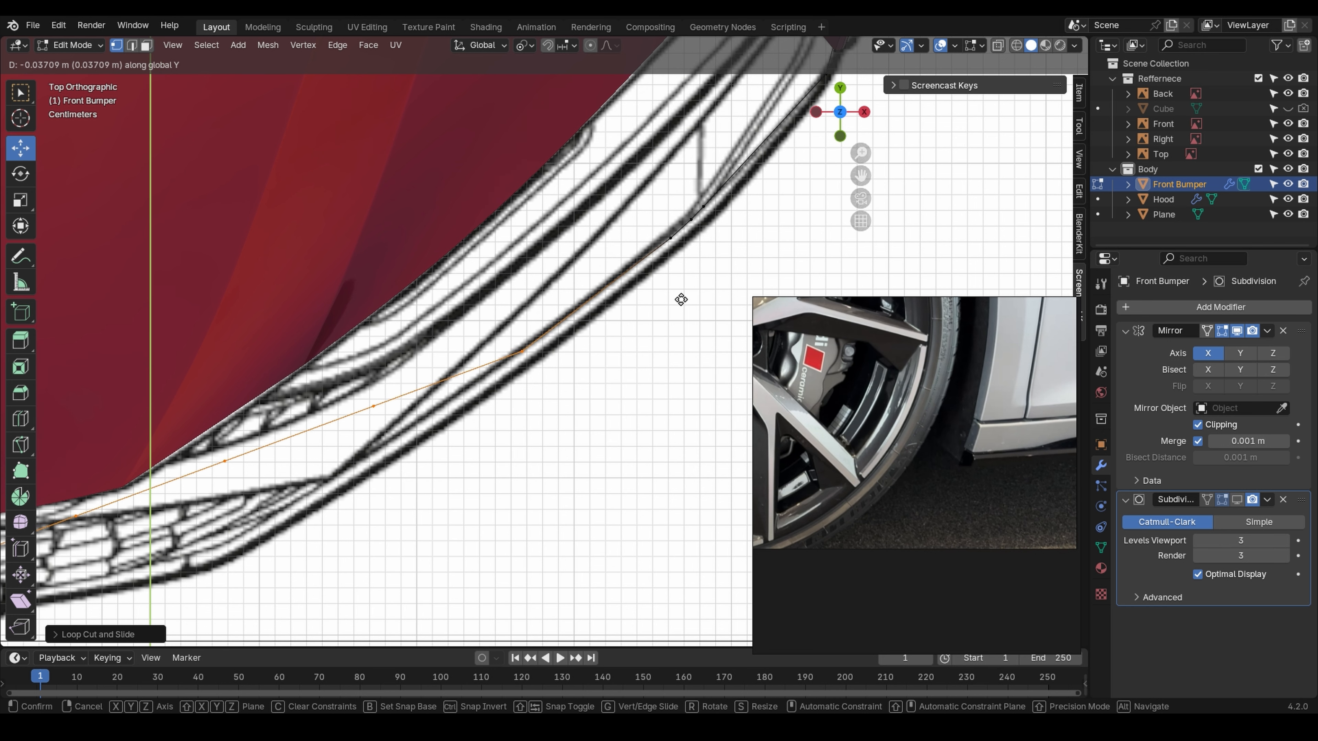
{"action": "left_click", "coordinate": [670, 311]}
- Deselect the new vertex nearest the bend and move the other five forward along Y by about 0.03 m
{"action": "left_click_drag", "start_coordinate": [511, 337], "coordinate": [541, 370], "text": "ctrl"}
{"action": "middle_click_drag", "start_coordinate": [440, 370], "coordinate": [602, 232], "text": "shift"}
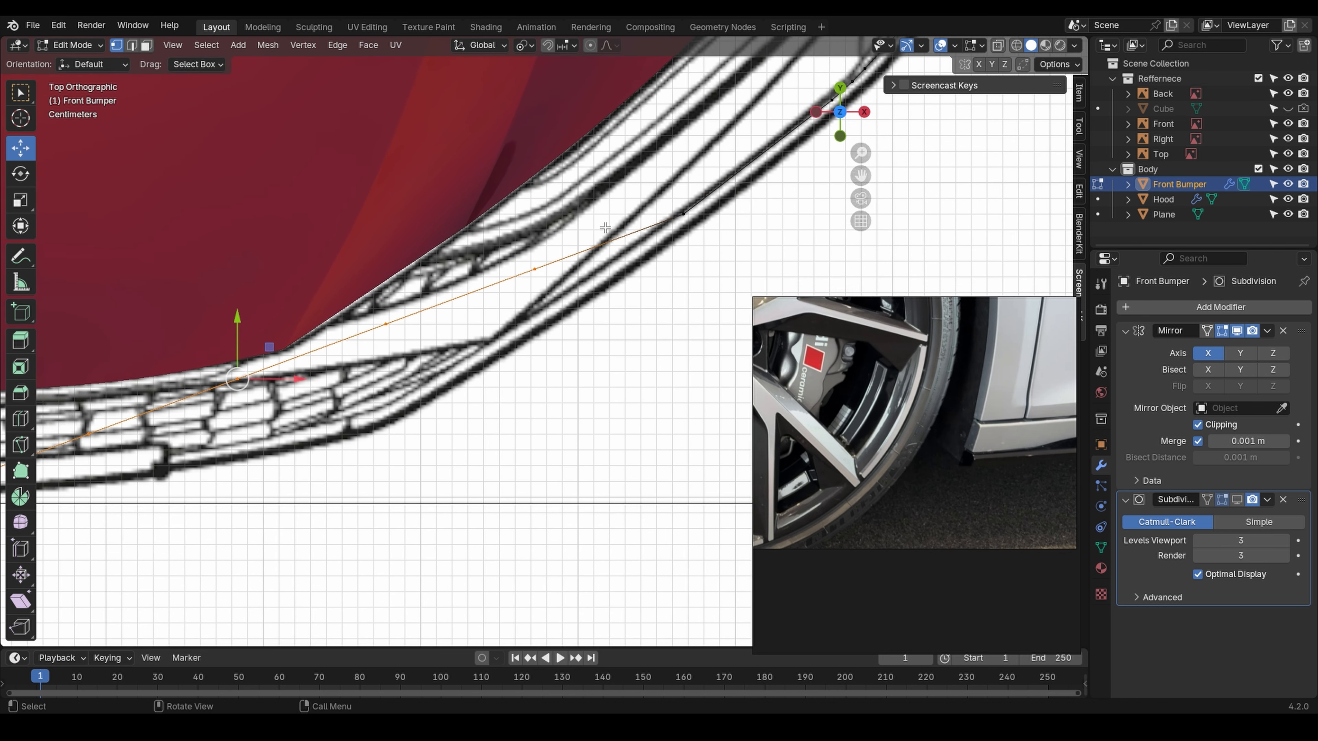
{"action": "key", "text": "g"}
{"action": "key", "text": "y"}
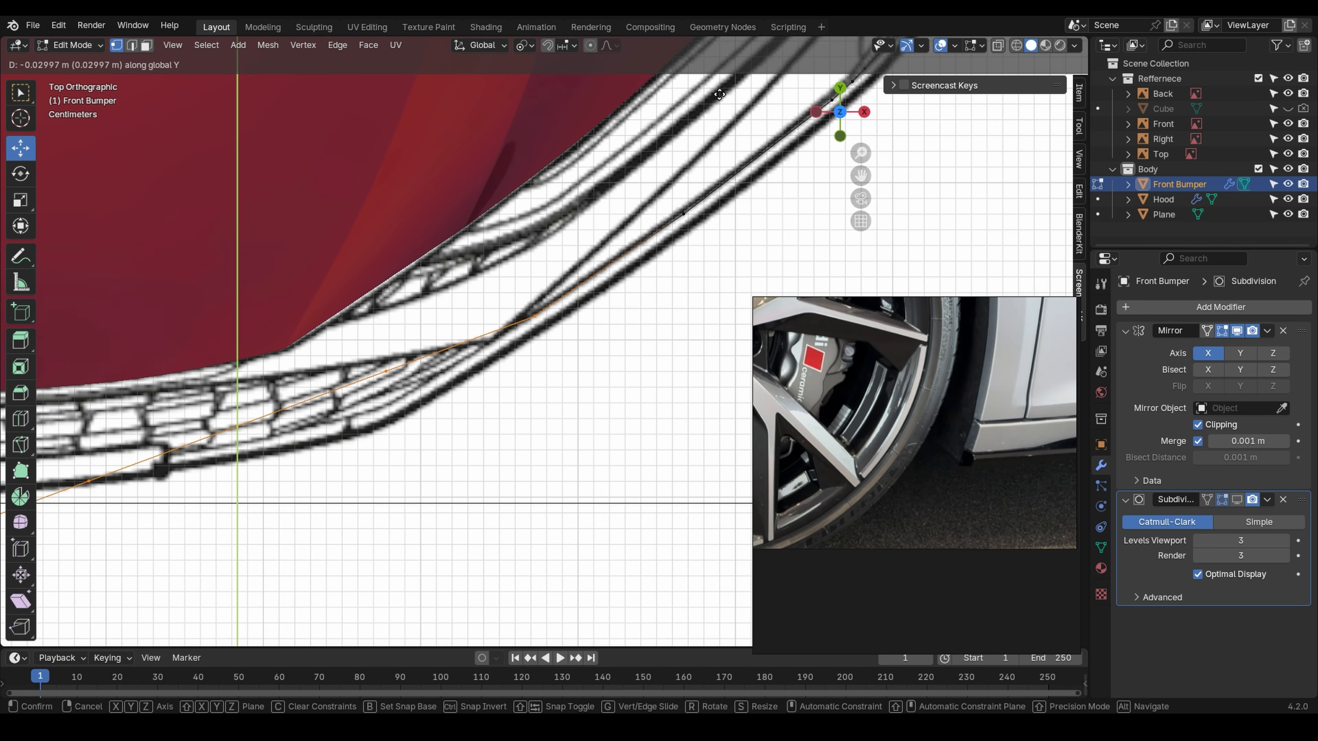
{"action": "left_click", "coordinate": [662, 480]}
- Move the four new vertices nearest the centre line forward along Y by about 0.022 m
{"action": "middle_click_drag", "start_coordinate": [577, 347], "coordinate": [723, 272], "text": "shift"}
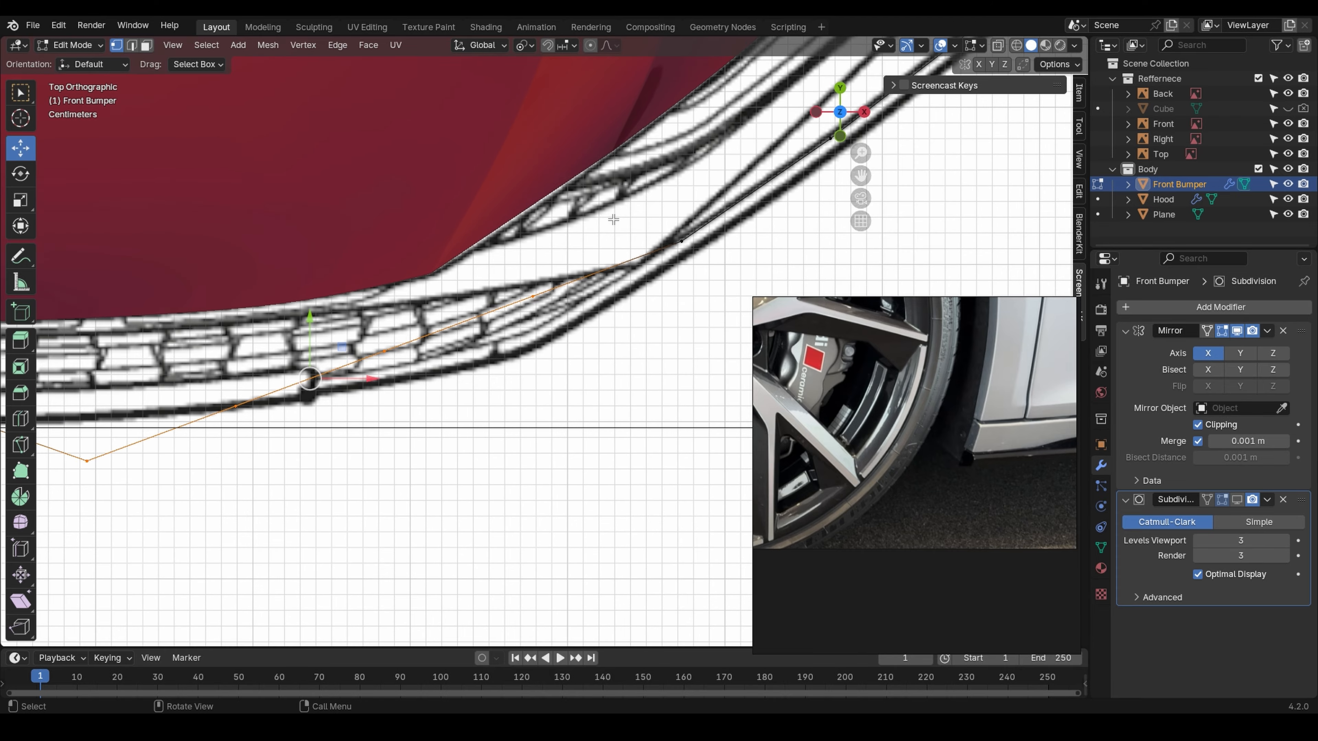
{"action": "key", "text": "g"}
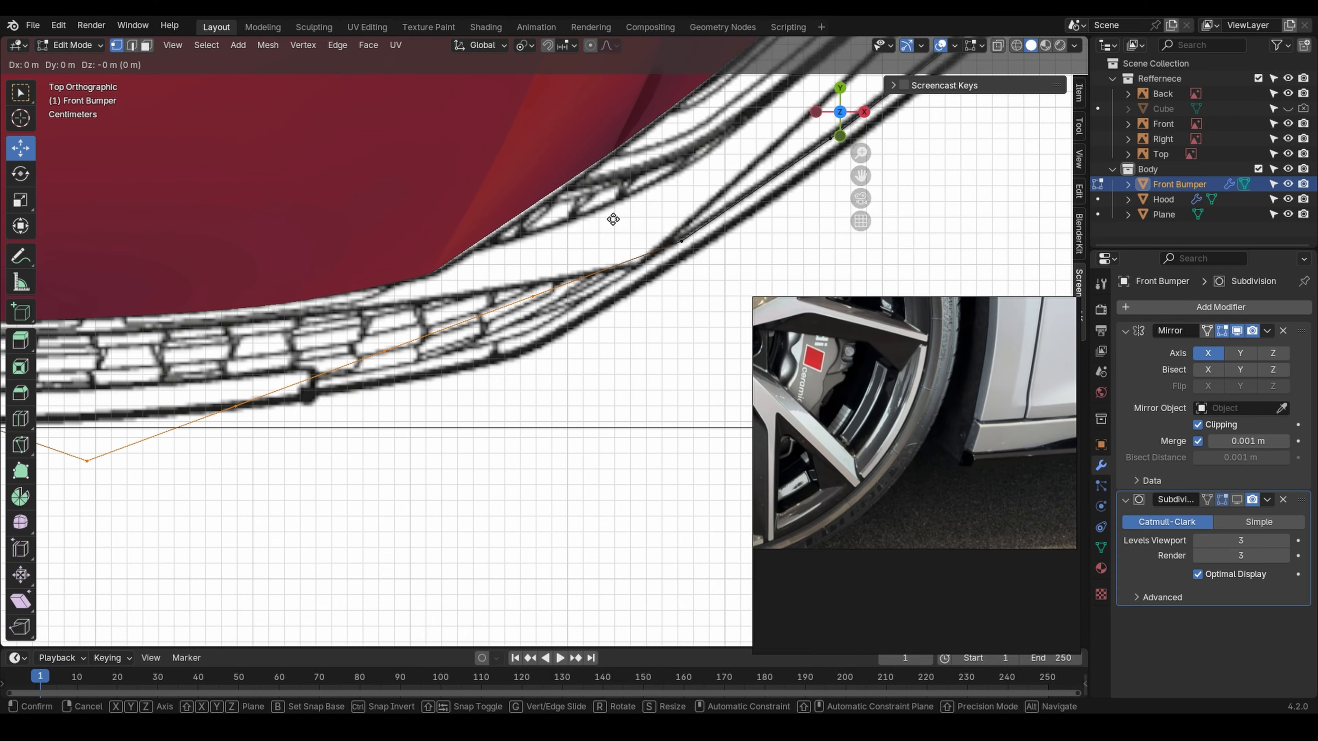
{"action": "key", "text": "y"}
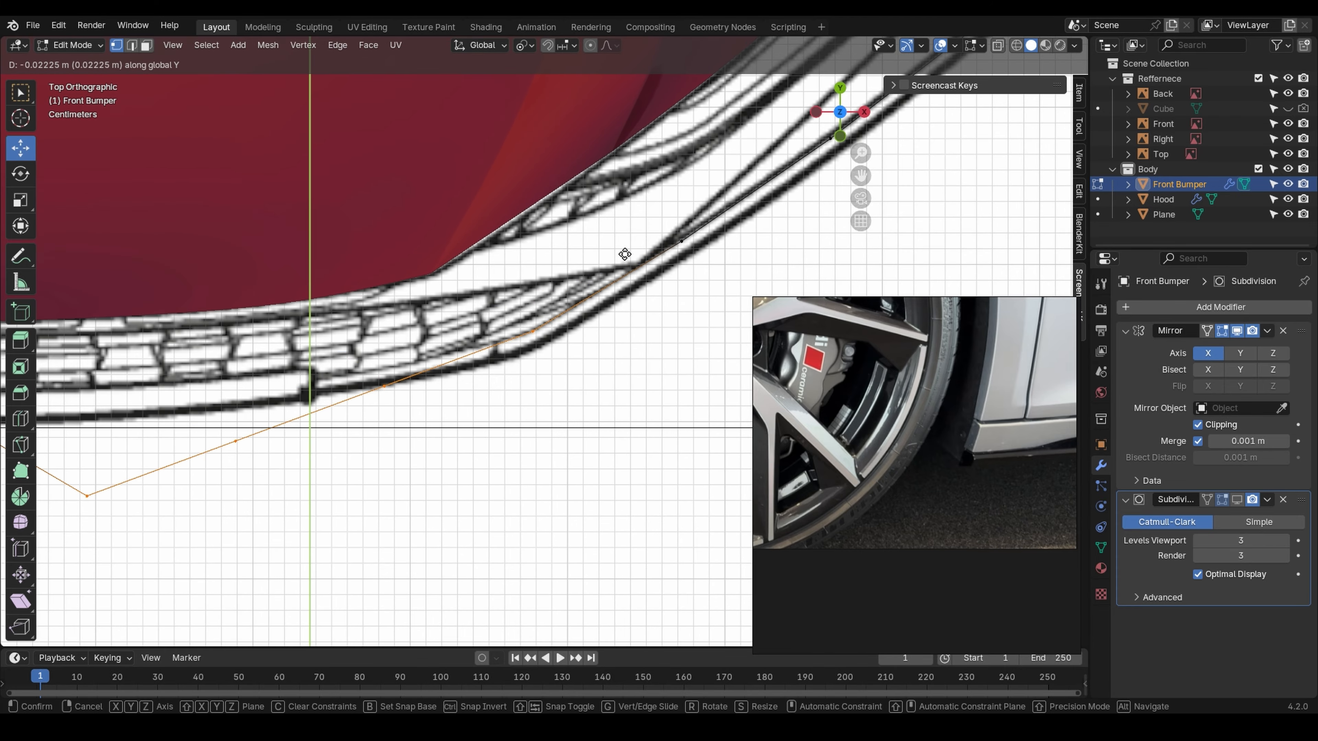
{"action": "left_click", "coordinate": [624, 254]}
- Deselect the outermost of the four vertices and move the remaining three back along Y by about 0.01 m
{"action": "left_click", "coordinate": [534, 330], "text": "shift"}
{"action": "middle_click_drag", "start_coordinate": [438, 281], "coordinate": [533, 287], "text": "shift"}
{"action": "key", "text": "g"}
{"action": "key", "text": "y"}
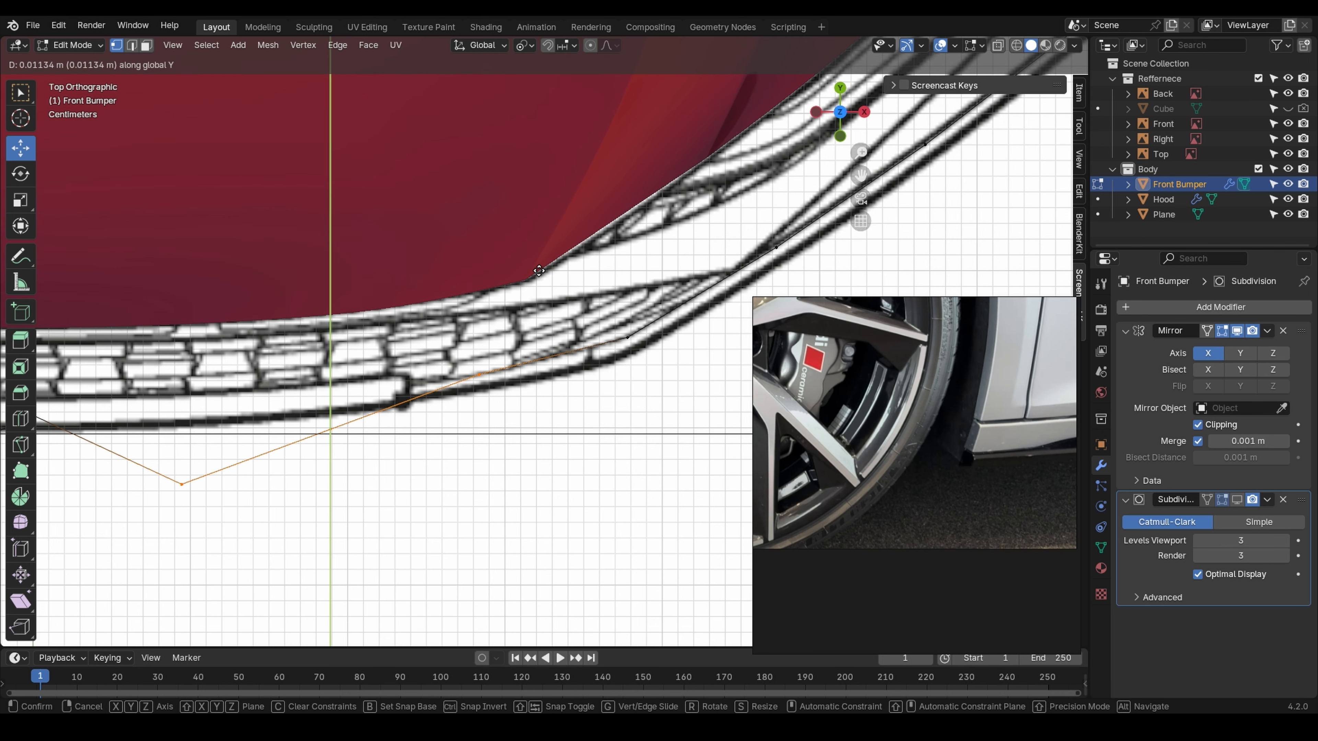
{"action": "left_click", "coordinate": [540, 289]}
- Deselect the next vertex inward and move the last two back along Y by about 0.02 m
{"action": "left_click_drag", "start_coordinate": [475, 378], "coordinate": [495, 389], "text": "ctrl"}
{"action": "middle_click_drag", "start_coordinate": [353, 298], "coordinate": [547, 288], "text": "shift"}
{"action": "key", "text": "g"}
{"action": "key", "text": "y"}
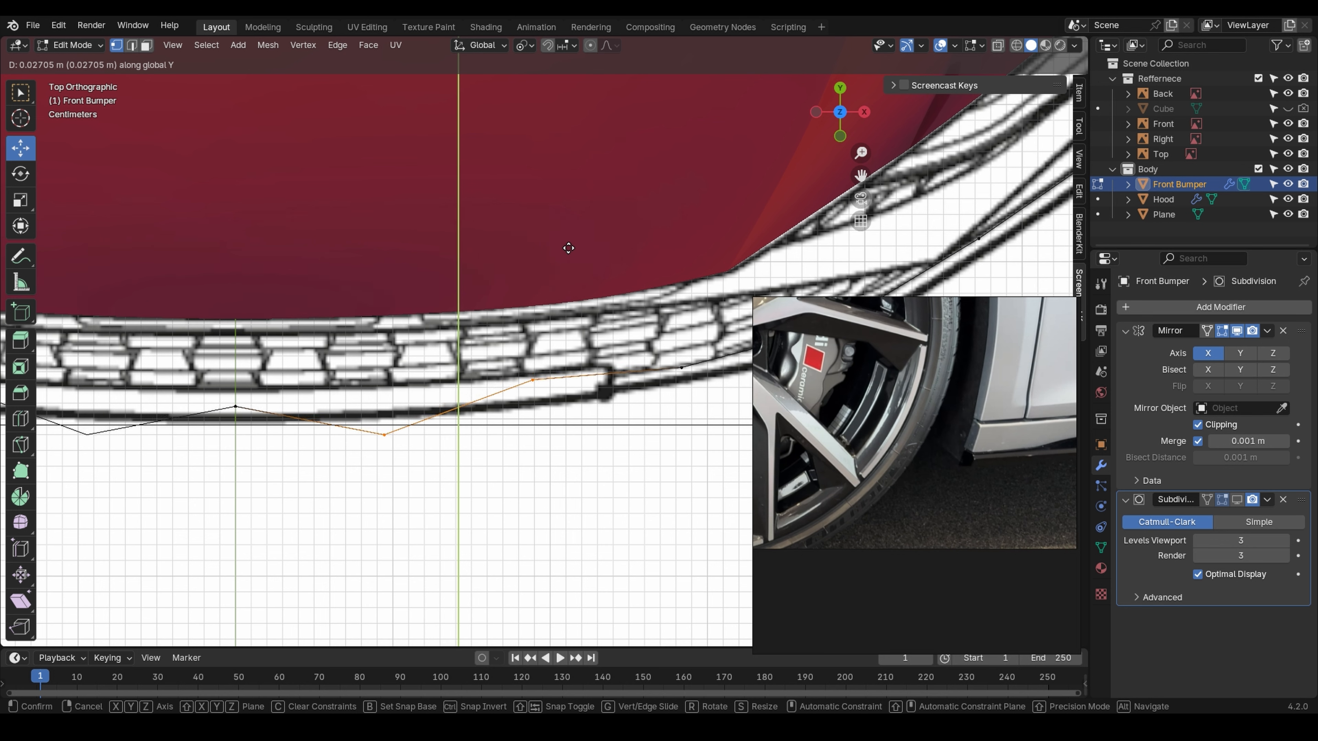
{"action": "left_click", "coordinate": [570, 309]}
- Select only the vertex beside the centre-line vertex and move it back along Y onto the top blueprint's lip curve
{"action": "left_click", "coordinate": [384, 443]}
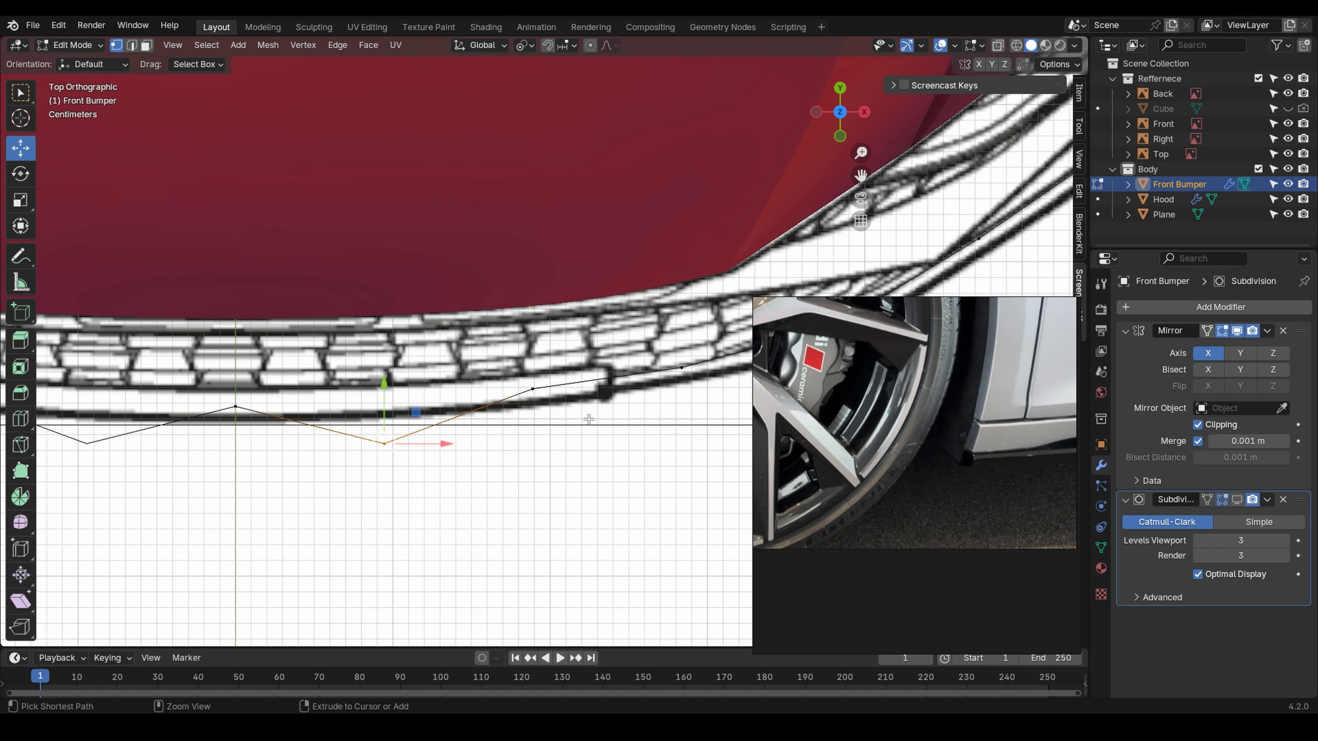
{"action": "key", "text": "g"}
{"action": "key", "text": "y"}
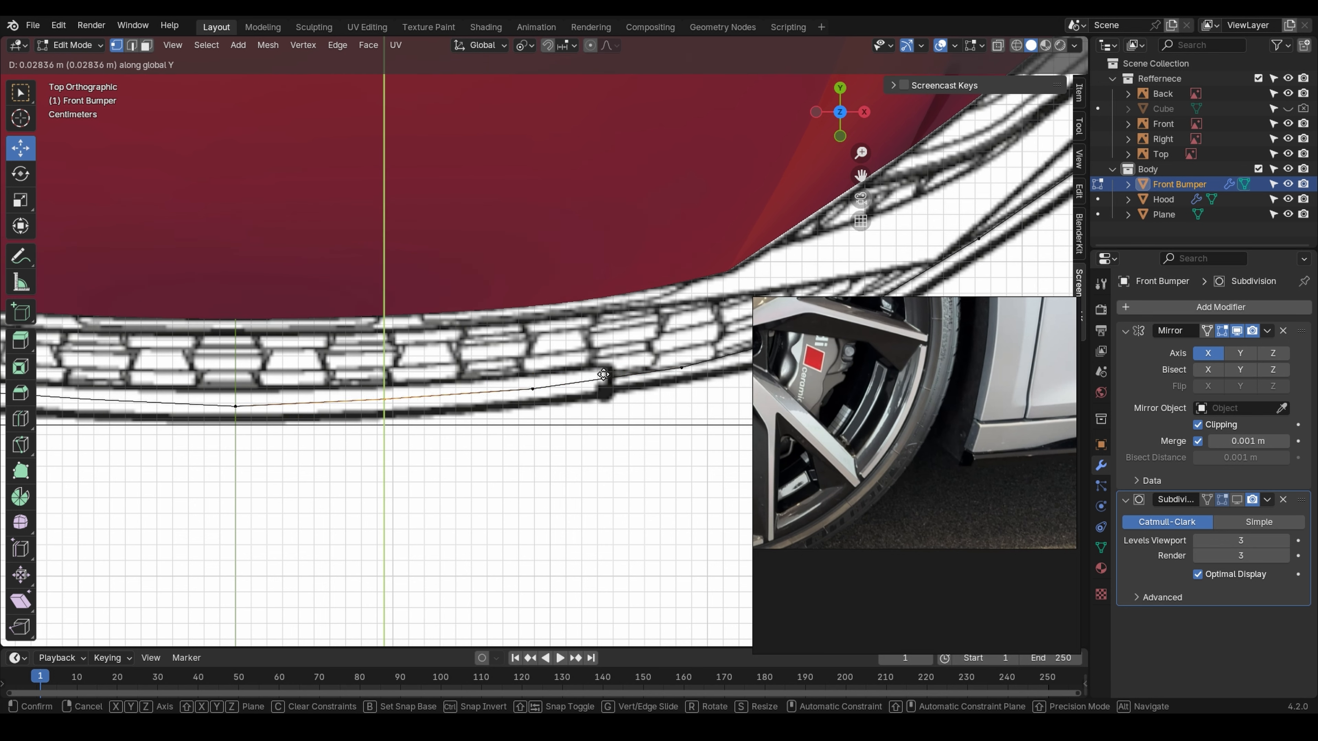
{"action": "left_click", "coordinate": [603, 383]}
- Examine the finished lip chain in perspective, side and front views against the blueprints and the reference photo
{"action": "scroll", "coordinate": [563, 349], "scroll_direction": "down", "scroll_amount": 3}
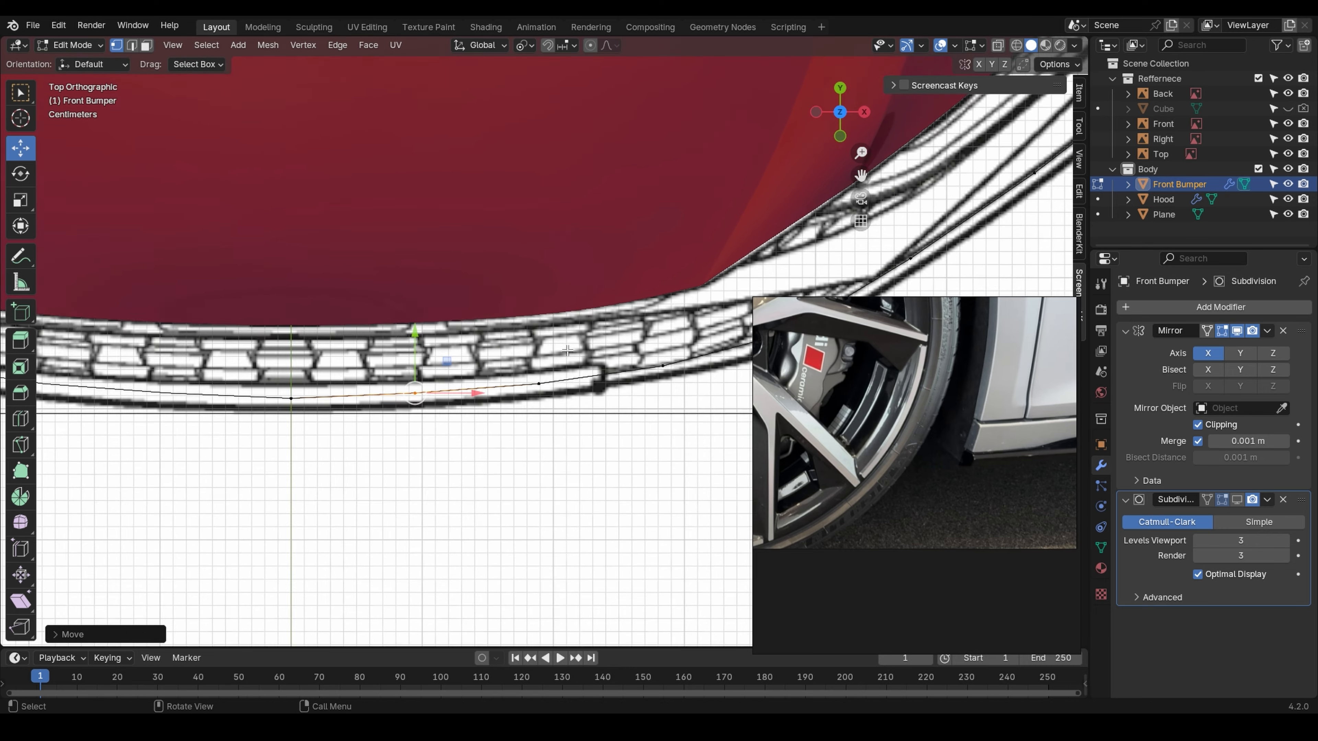
{"action": "left_click", "coordinate": [565, 364]}
{"action": "scroll", "coordinate": [353, 335], "scroll_direction": "down", "scroll_amount": 1}
{"action": "middle_click_drag", "start_coordinate": [462, 366], "coordinate": [97, 207], "text": "shift"}
{"action": "scroll", "coordinate": [346, 337], "scroll_direction": "up", "scroll_amount": 6}
{"action": "scroll", "coordinate": [344, 325], "scroll_direction": "down", "scroll_amount": 4}
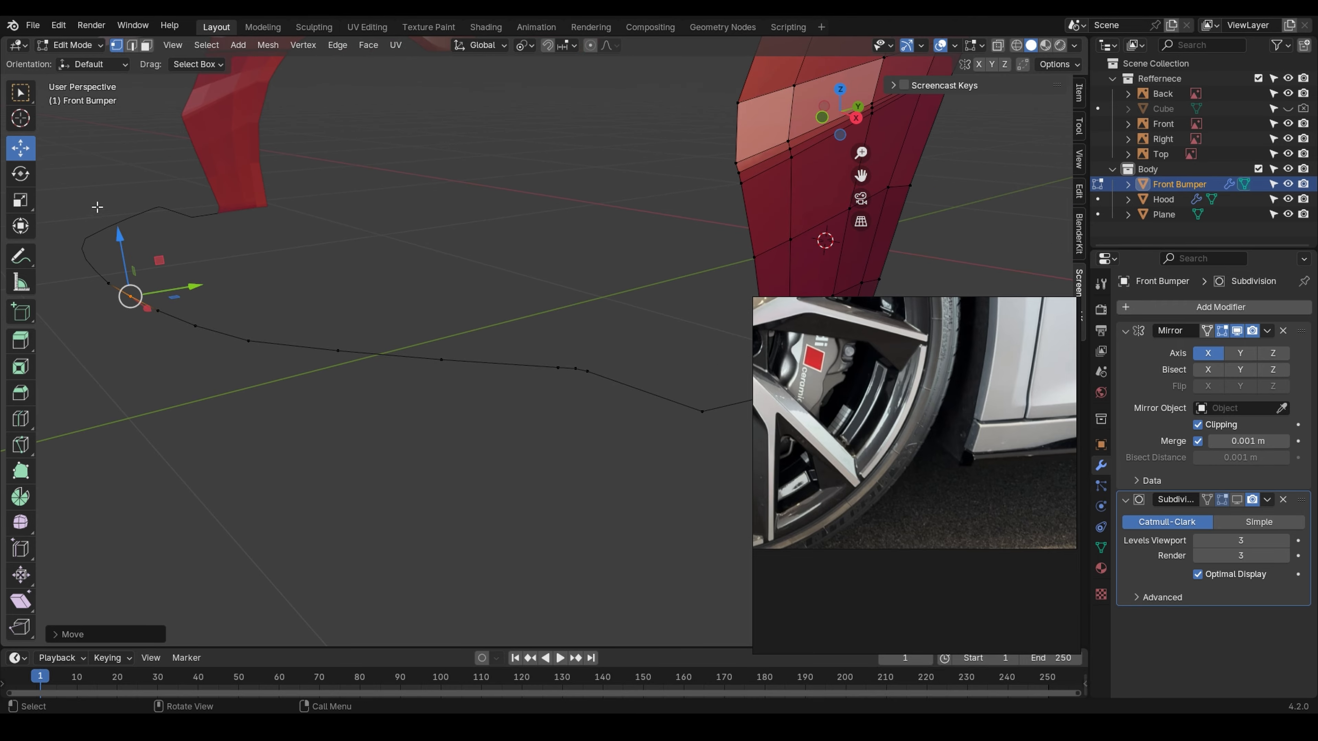
{"action": "key", "text": "KP_1"}
{"action": "scroll", "coordinate": [501, 318], "scroll_direction": "up", "scroll_amount": 6}
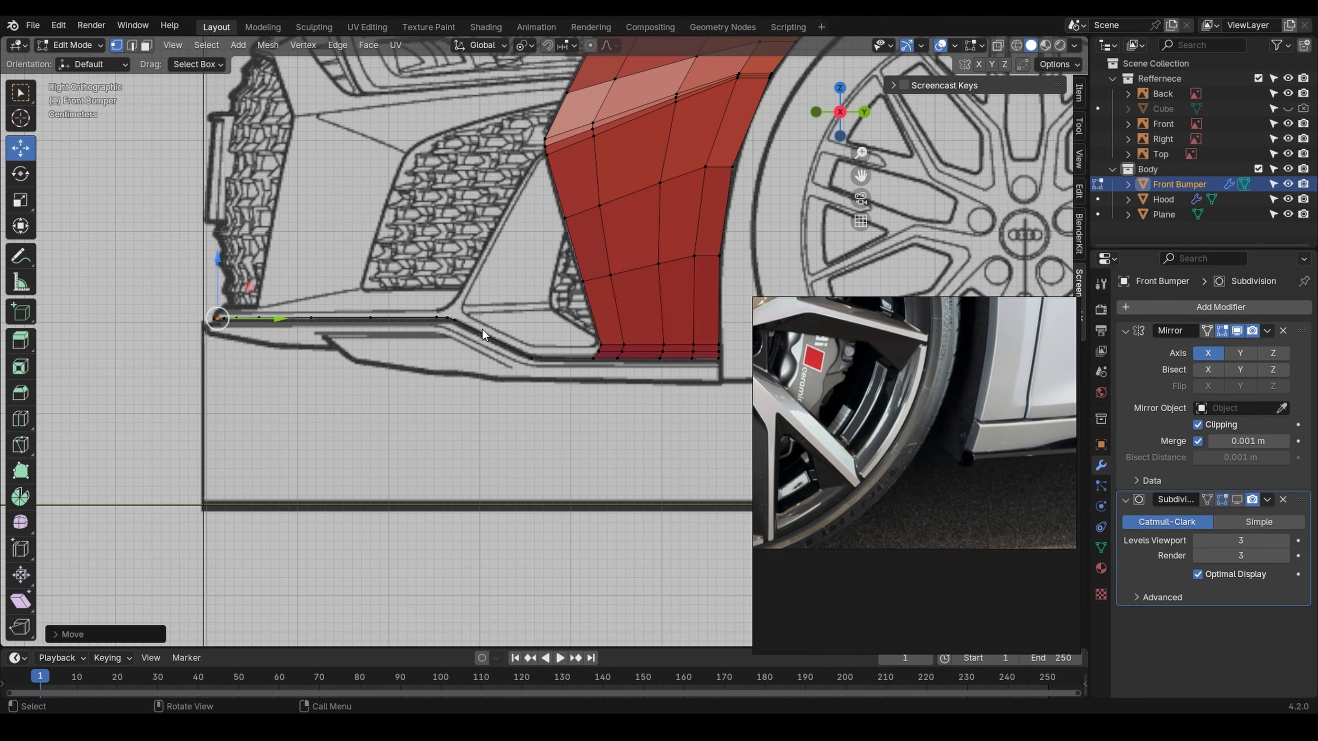
{"action": "scroll", "coordinate": [639, 354], "scroll_direction": "up", "scroll_amount": 4}
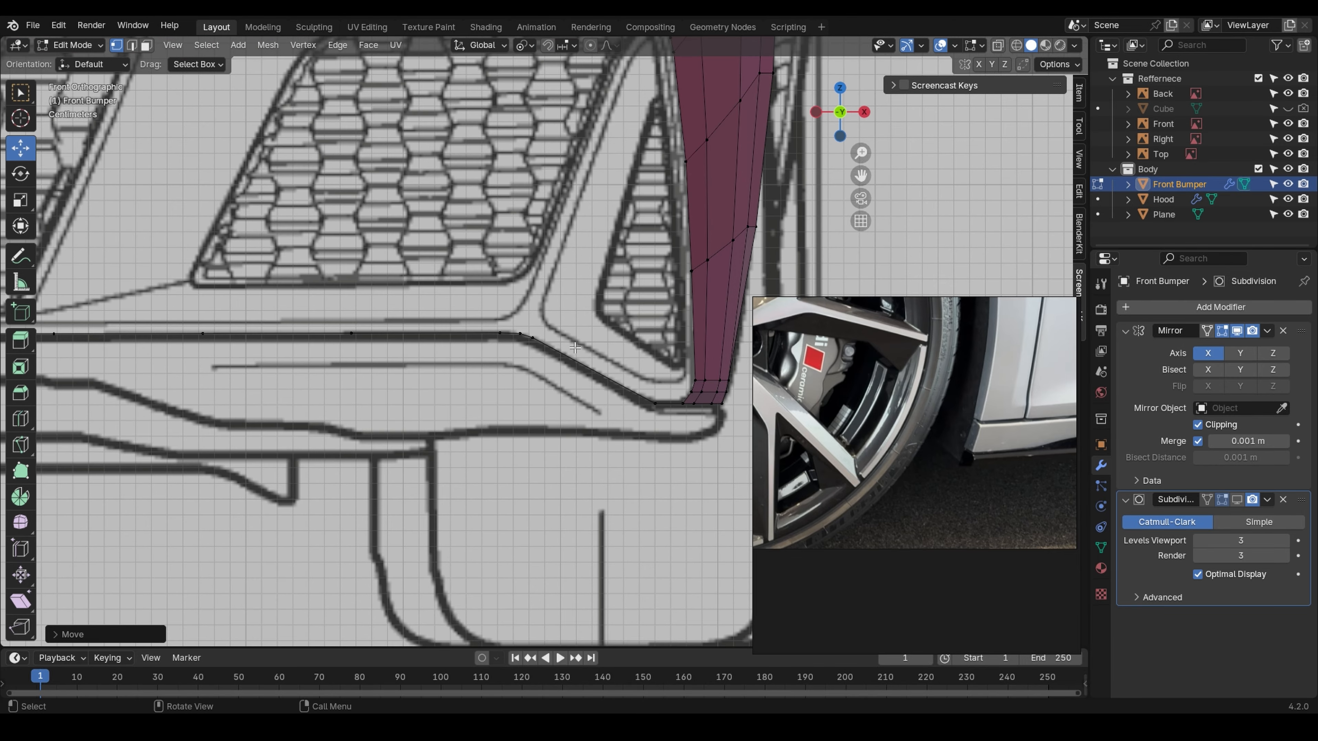
{"action": "middle_click_drag", "start_coordinate": [575, 347], "coordinate": [499, 350], "text": "shift"}
{"action": "scroll", "coordinate": [567, 369], "scroll_direction": "up", "scroll_amount": 1}
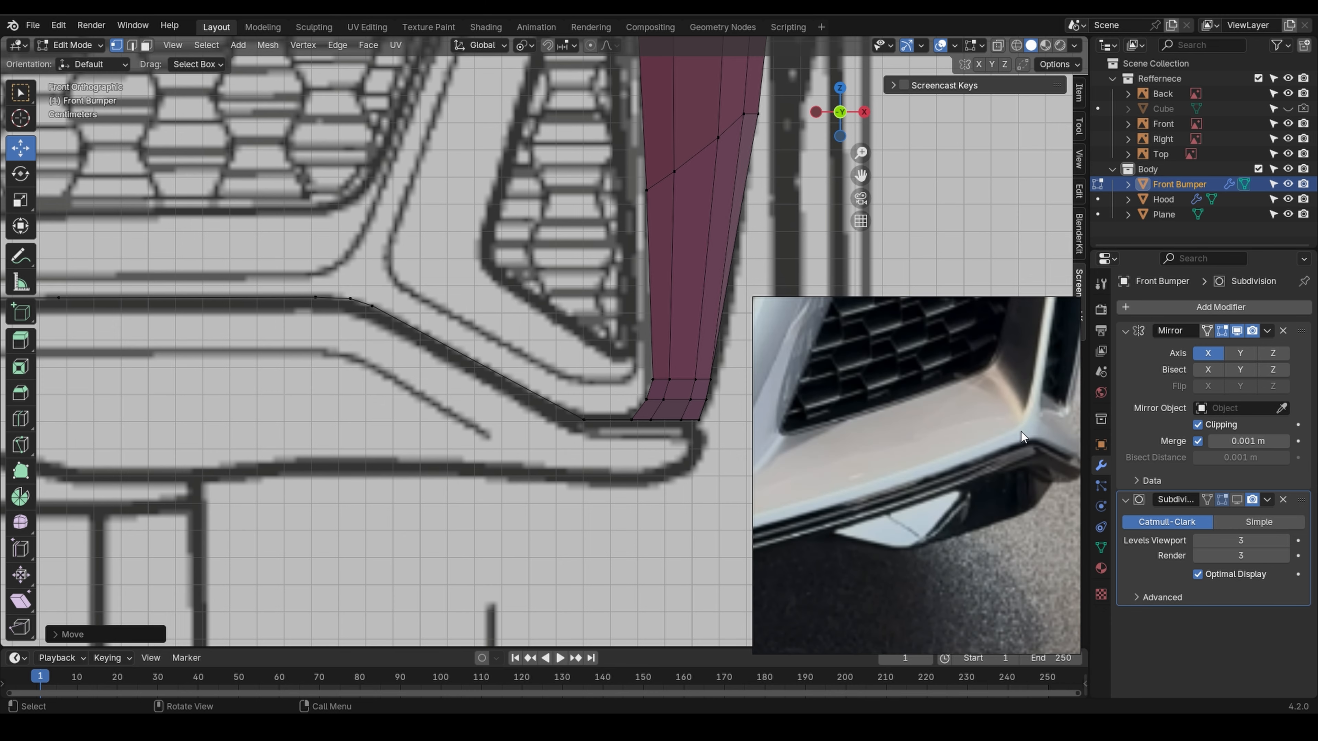
- Select the lip chain from the lower bend's vertex through to the centre-line vertex
{"action": "left_click", "coordinate": [583, 419]}
{"action": "scroll", "coordinate": [583, 420], "scroll_direction": "down", "scroll_amount": 5}
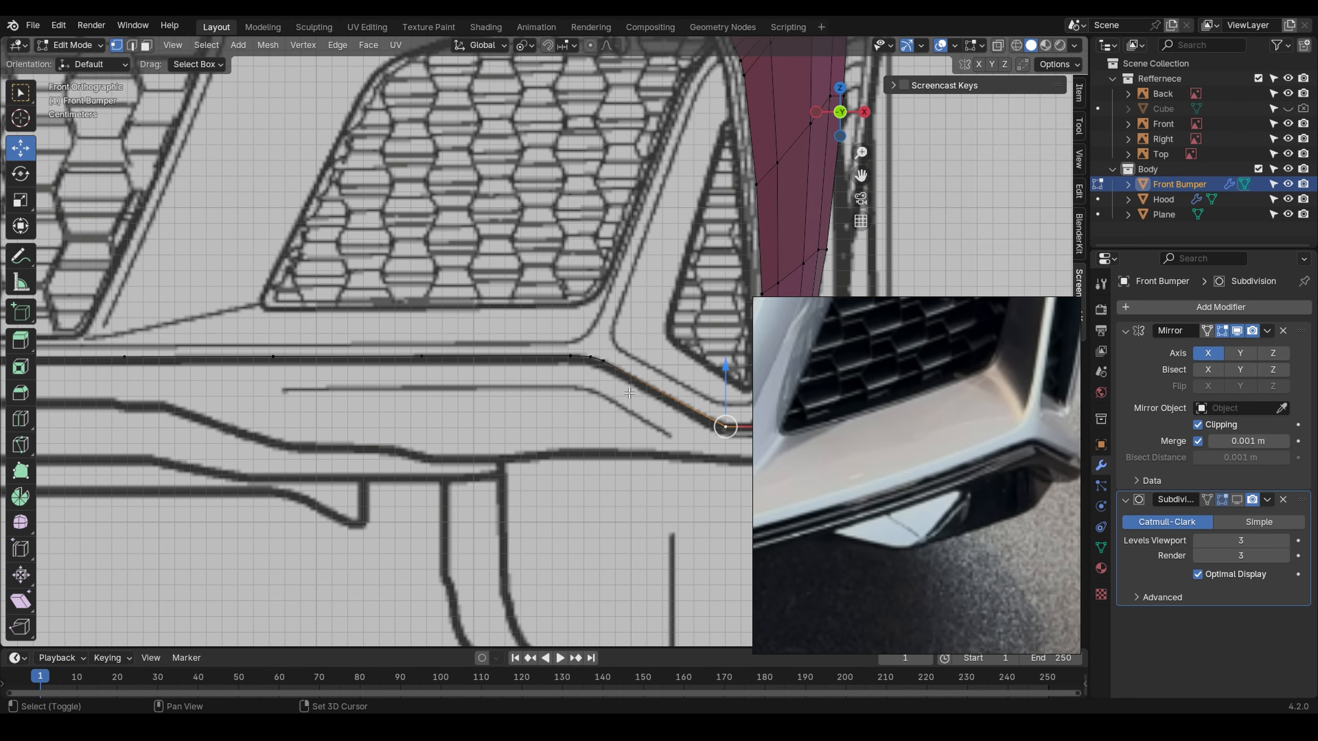
{"action": "scroll", "coordinate": [329, 370], "scroll_direction": "down", "scroll_amount": 4}
{"action": "left_click", "coordinate": [218, 365], "text": "ctrl"}
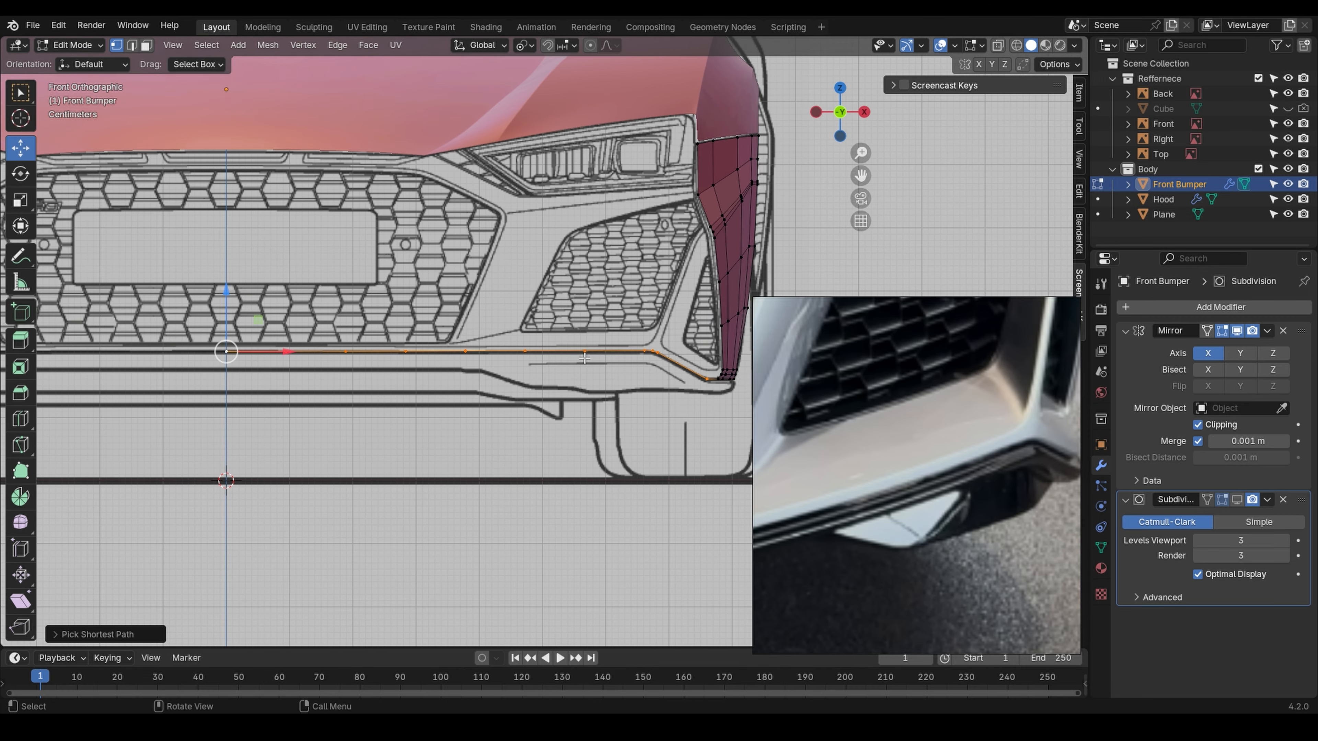
- Extrude the selected lip chain upward along Z by about 0.008 m to form a narrow strip
{"action": "scroll", "coordinate": [596, 401], "scroll_direction": "up", "scroll_amount": 2}
{"action": "scroll", "coordinate": [597, 401], "scroll_direction": "up", "scroll_amount": 5}
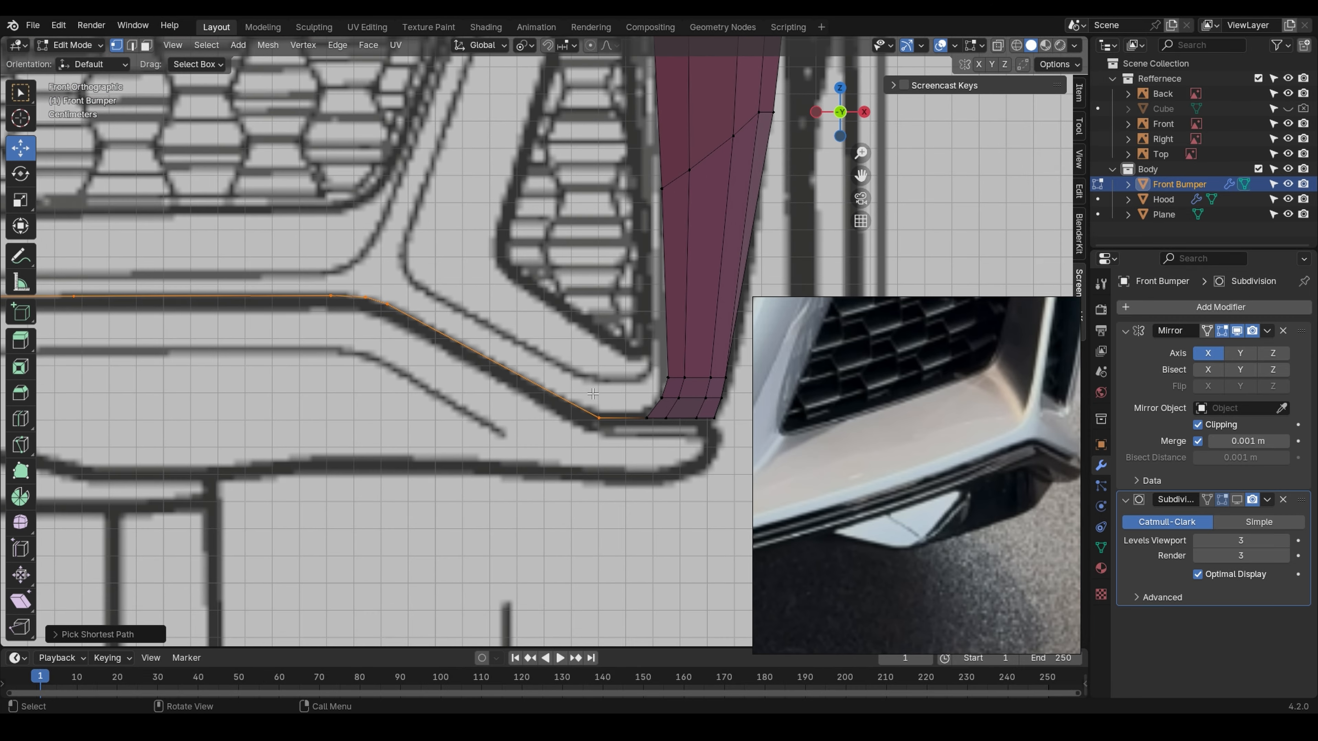
{"action": "key", "text": "g"}
{"action": "key", "text": "z"}
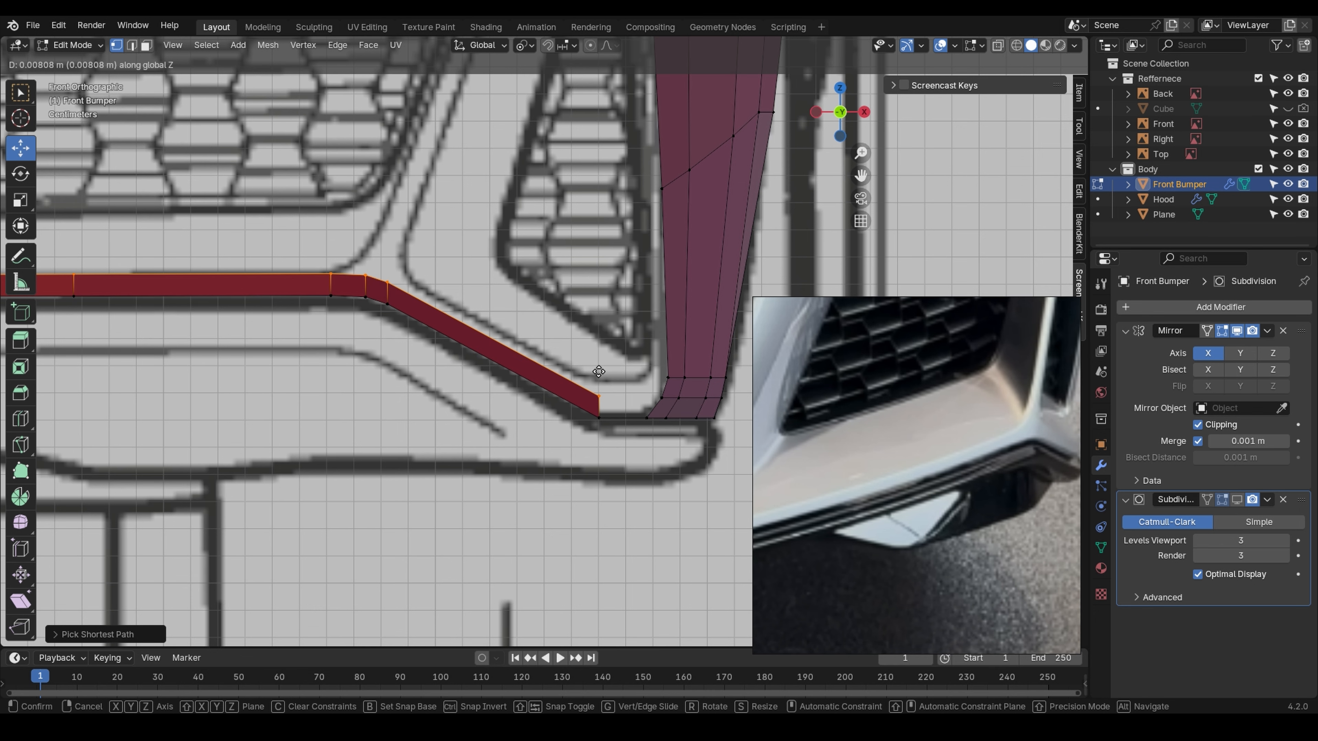
{"action": "left_click", "coordinate": [599, 371]}
{"action": "scroll", "coordinate": [395, 359], "scroll_direction": "down", "scroll_amount": 2}
{"action": "scroll", "coordinate": [384, 317], "scroll_direction": "up", "scroll_amount": 2}
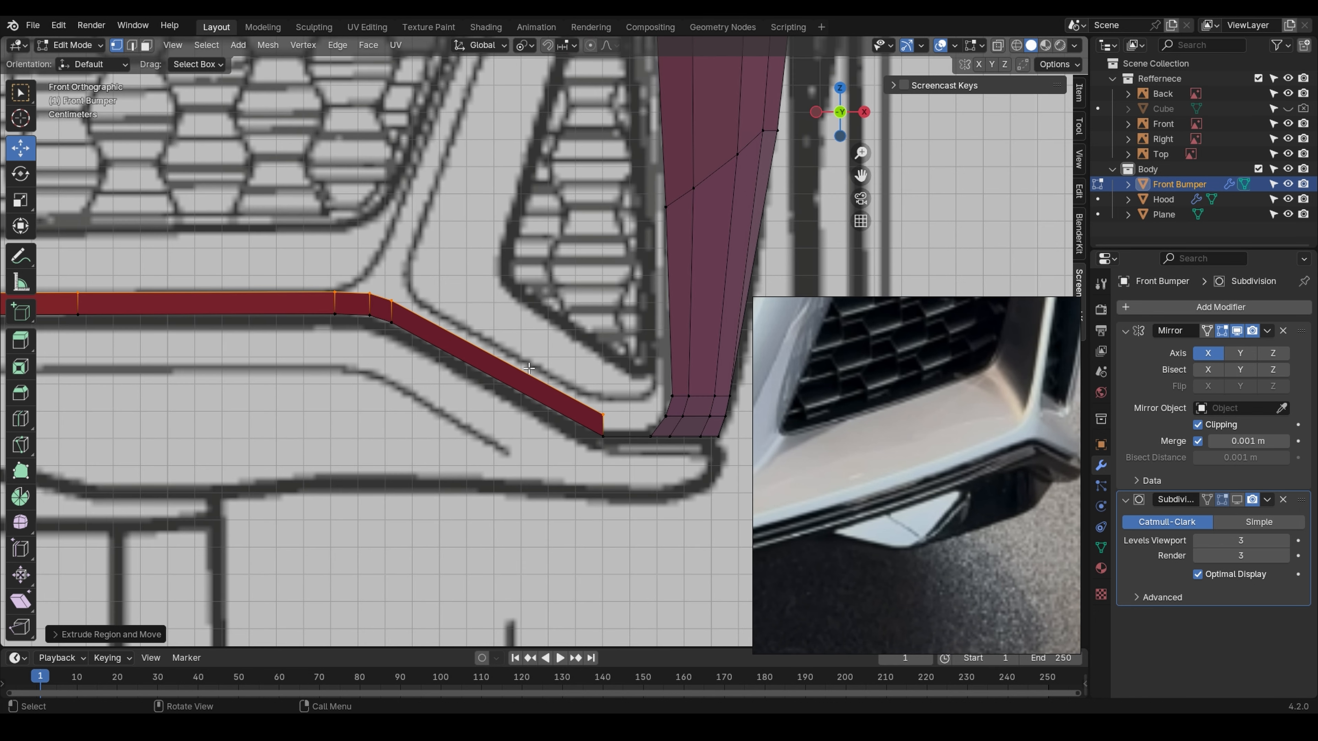
- Try to scale the strip's upper-edge vertices between the outer end and the inner bend along Z
{"action": "left_click", "coordinate": [584, 412]}
{"action": "left_click", "coordinate": [333, 287], "text": "ctrl"}
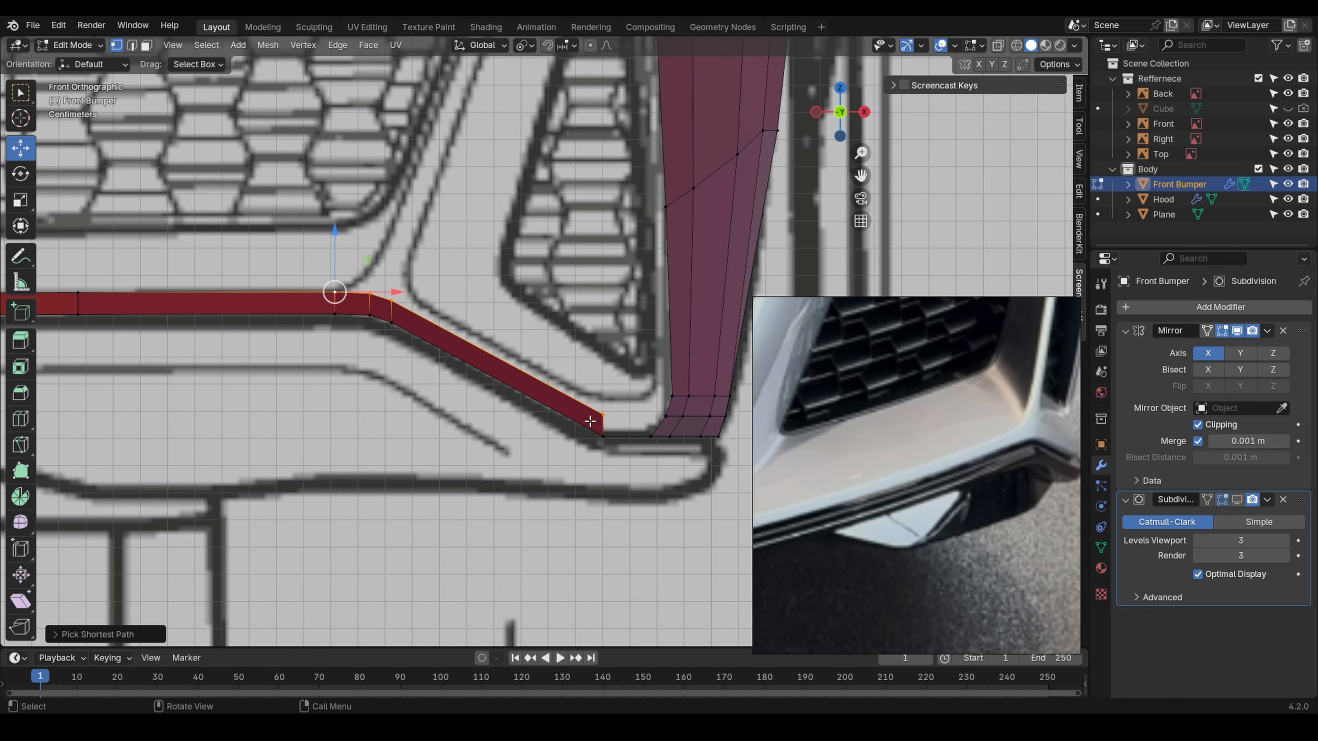
{"action": "key", "text": "s"}
{"action": "key", "text": "z"}
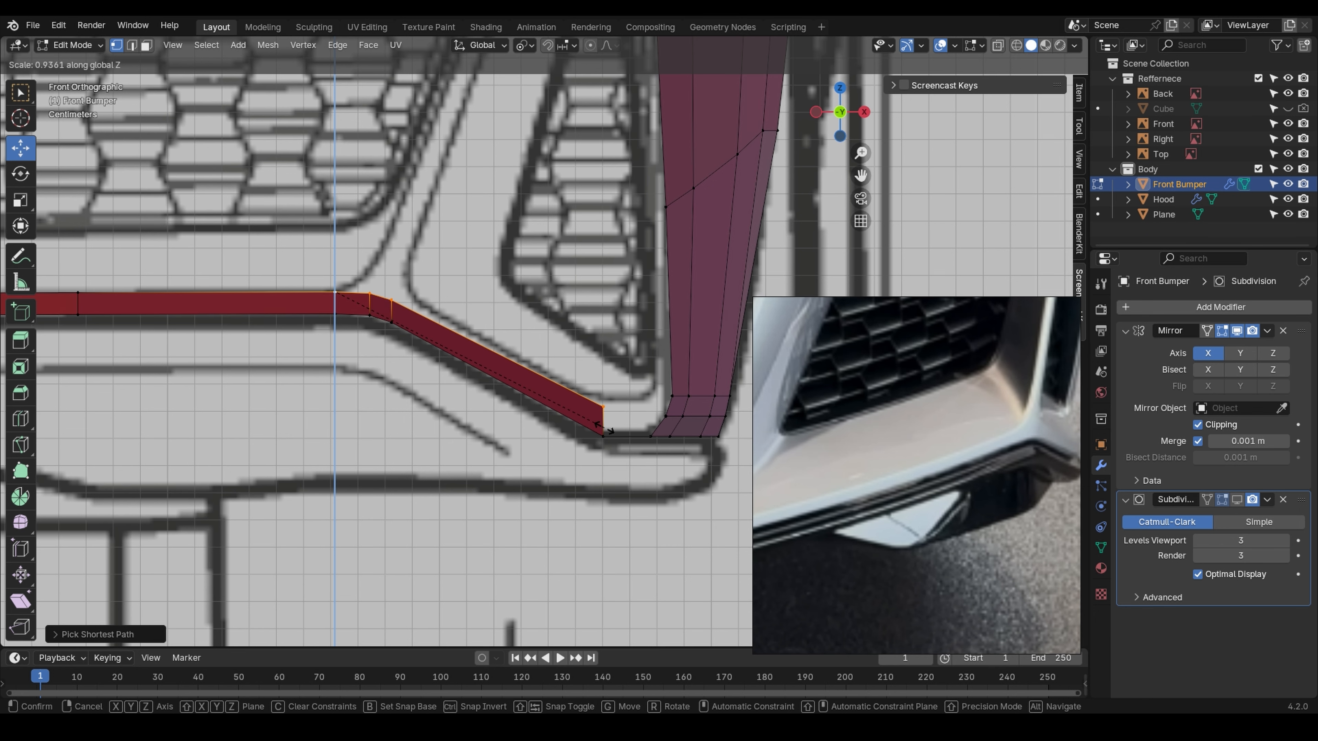
{"action": "left_click", "coordinate": [604, 428]}
{"action": "key", "text": "ctrl+z"}
- Slide the upper vertex at the strip's outer end upward past its edge, with slide clamping off
{"action": "left_click", "coordinate": [612, 416]}
{"action": "scroll", "coordinate": [615, 415], "scroll_direction": "up", "scroll_amount": 2}
{"action": "key", "text": "g"}
{"action": "key", "text": "g"}
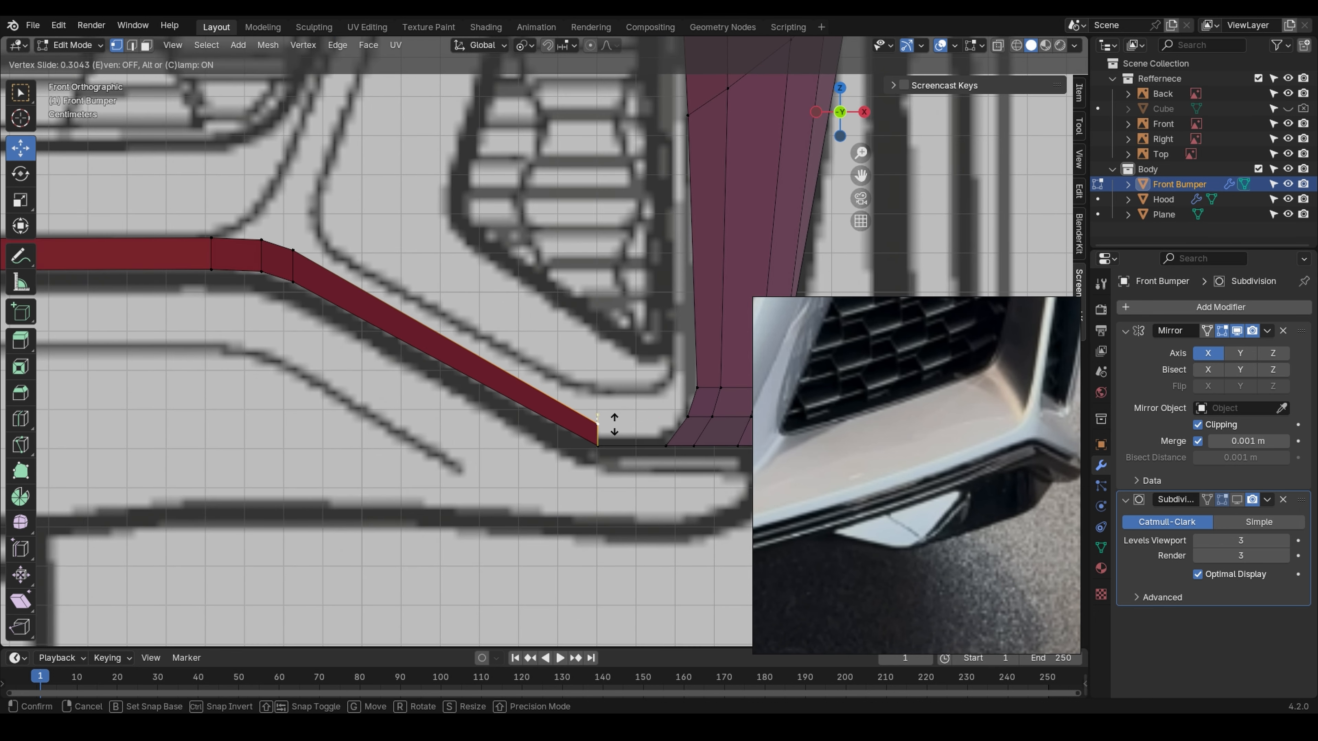
{"action": "key", "text": "c"}
{"action": "left_click", "coordinate": [620, 397]}
- Slide the two upper vertices at the strip's inner bend upward, unclamped, to level them with the straight section's upper edge
{"action": "middle_click_drag", "start_coordinate": [502, 373], "coordinate": [584, 399], "text": "shift"}
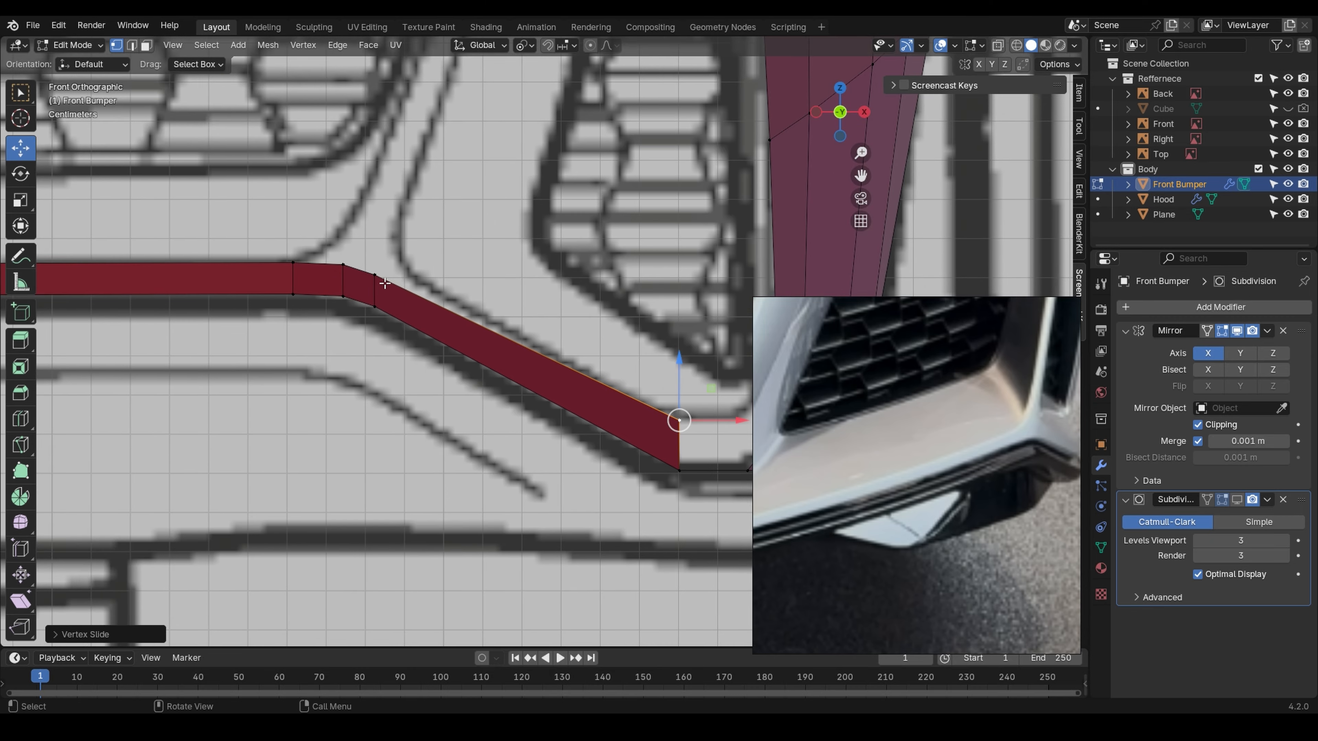
{"action": "left_click", "coordinate": [380, 280]}
{"action": "key", "text": "g"}
{"action": "key", "text": "g"}
{"action": "key", "text": "c"}
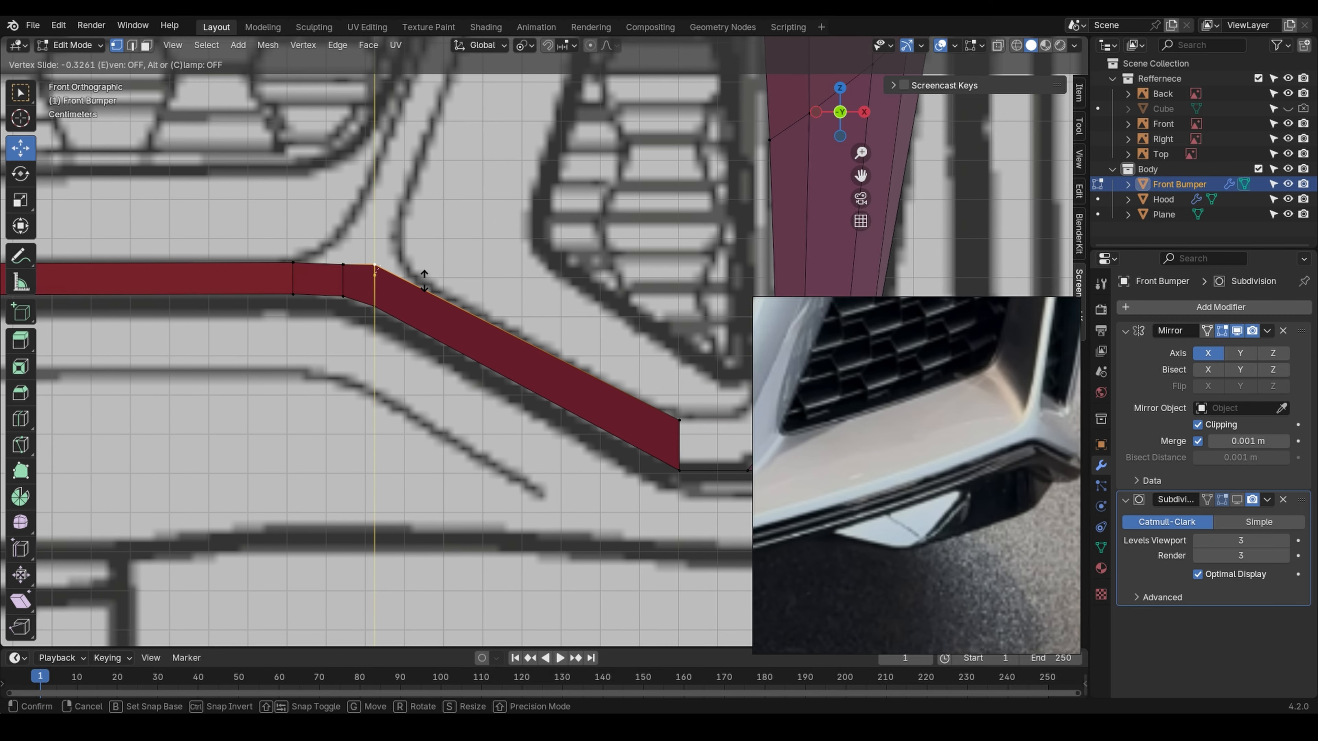
{"action": "left_click", "coordinate": [425, 279]}
{"action": "left_click", "coordinate": [349, 268]}
{"action": "key", "text": "g"}
{"action": "key", "text": "g"}
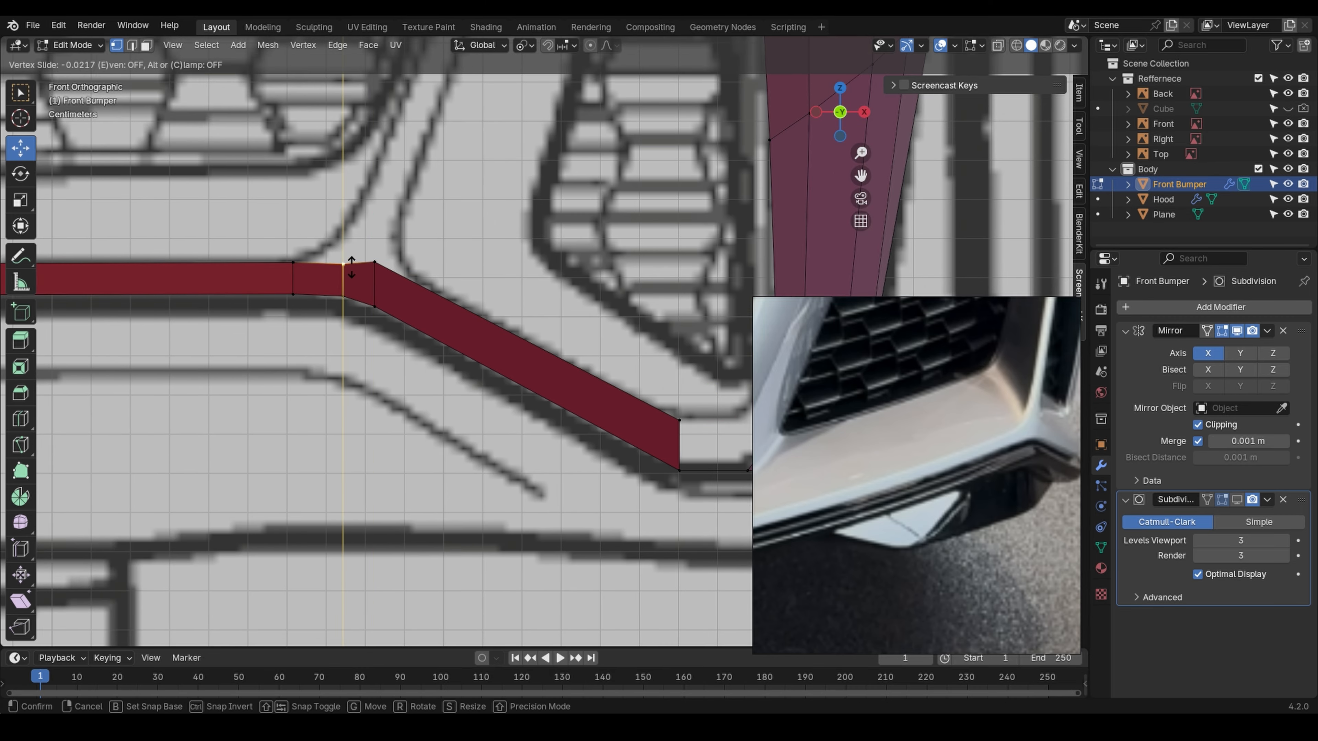
{"action": "left_click", "coordinate": [354, 262]}
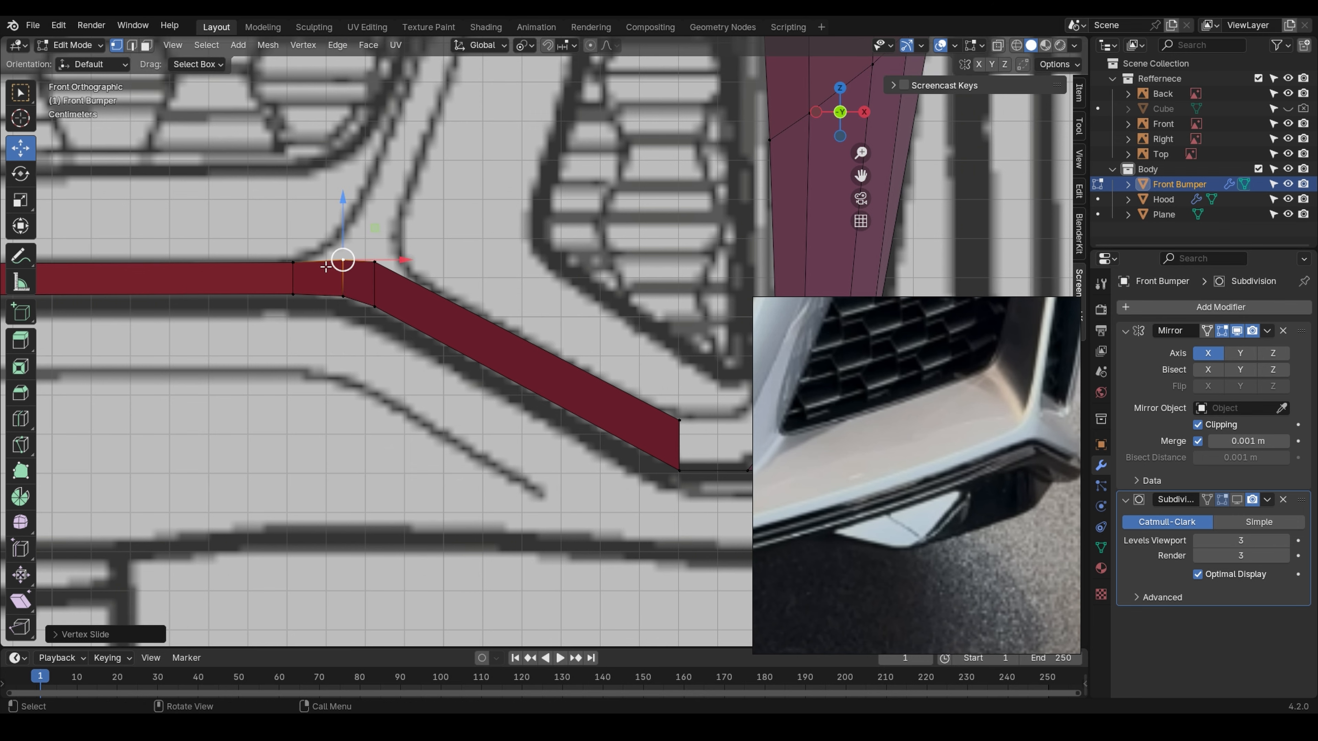
- Examine the bumper's lower corner and side in the reference photos
{"action": "scroll", "coordinate": [337, 268], "scroll_direction": "down", "scroll_amount": 5}
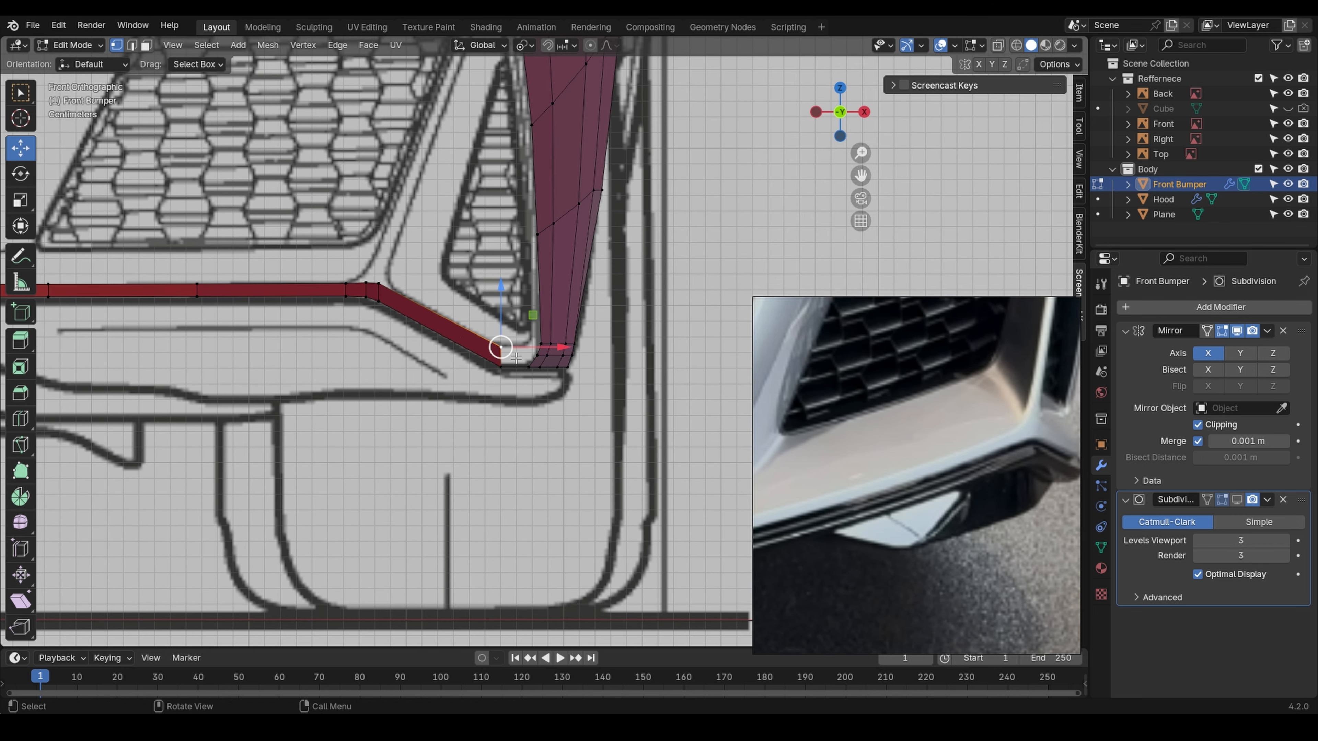
{"action": "scroll", "coordinate": [515, 357], "scroll_direction": "up", "scroll_amount": 2}
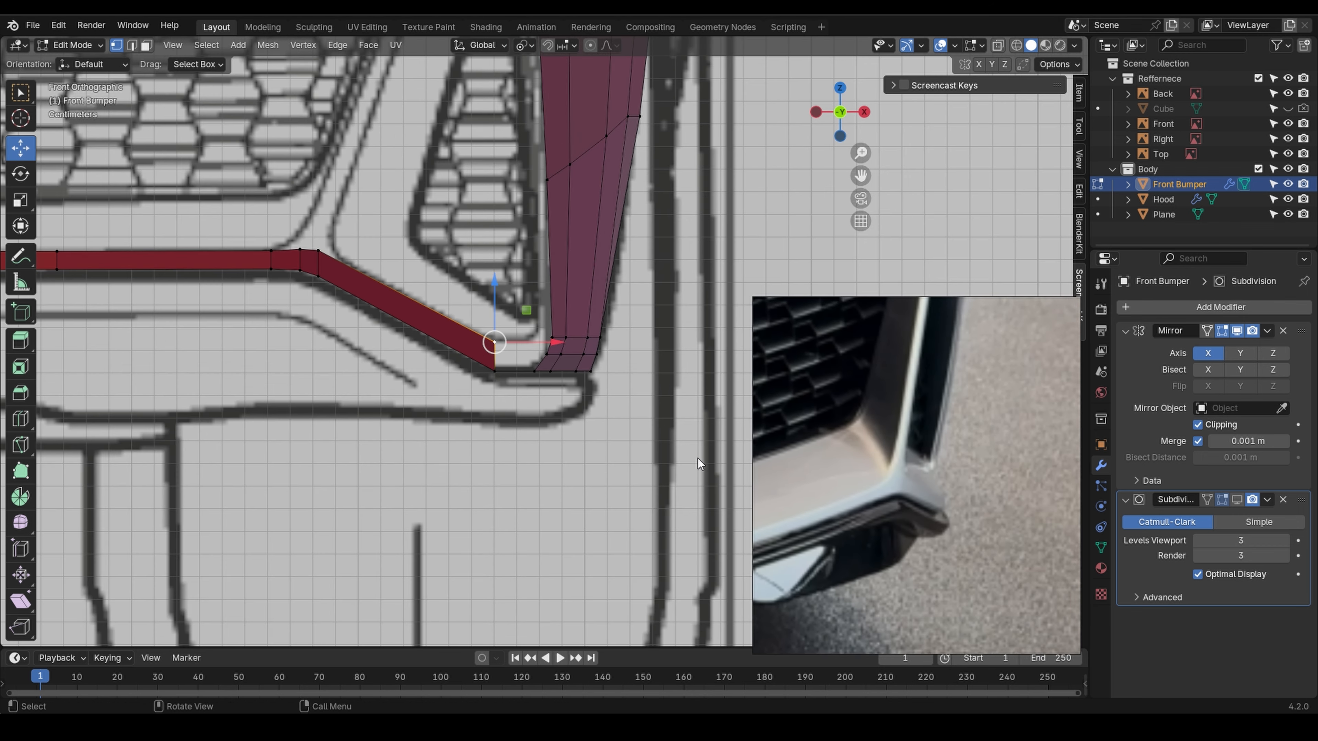
{"action": "scroll", "coordinate": [842, 437], "scroll_direction": "down", "scroll_amount": 2}
{"action": "scroll", "coordinate": [843, 437], "scroll_direction": "down", "scroll_amount": 7}
{"action": "middle_click_drag", "start_coordinate": [901, 462], "coordinate": [900, 331]}
{"action": "mouse_move", "coordinate": [846, 517]}
{"action": "middle_mouse_down"}
{"action": "mouse_move", "coordinate": [851, 461]}
{"action": "mouse_move", "coordinate": [965, 441]}
{"action": "middle_mouse_up"}
{"action": "middle_click_drag", "start_coordinate": [831, 490], "coordinate": [987, 470]}
{"action": "middle_click_drag", "start_coordinate": [899, 469], "coordinate": [960, 488]}
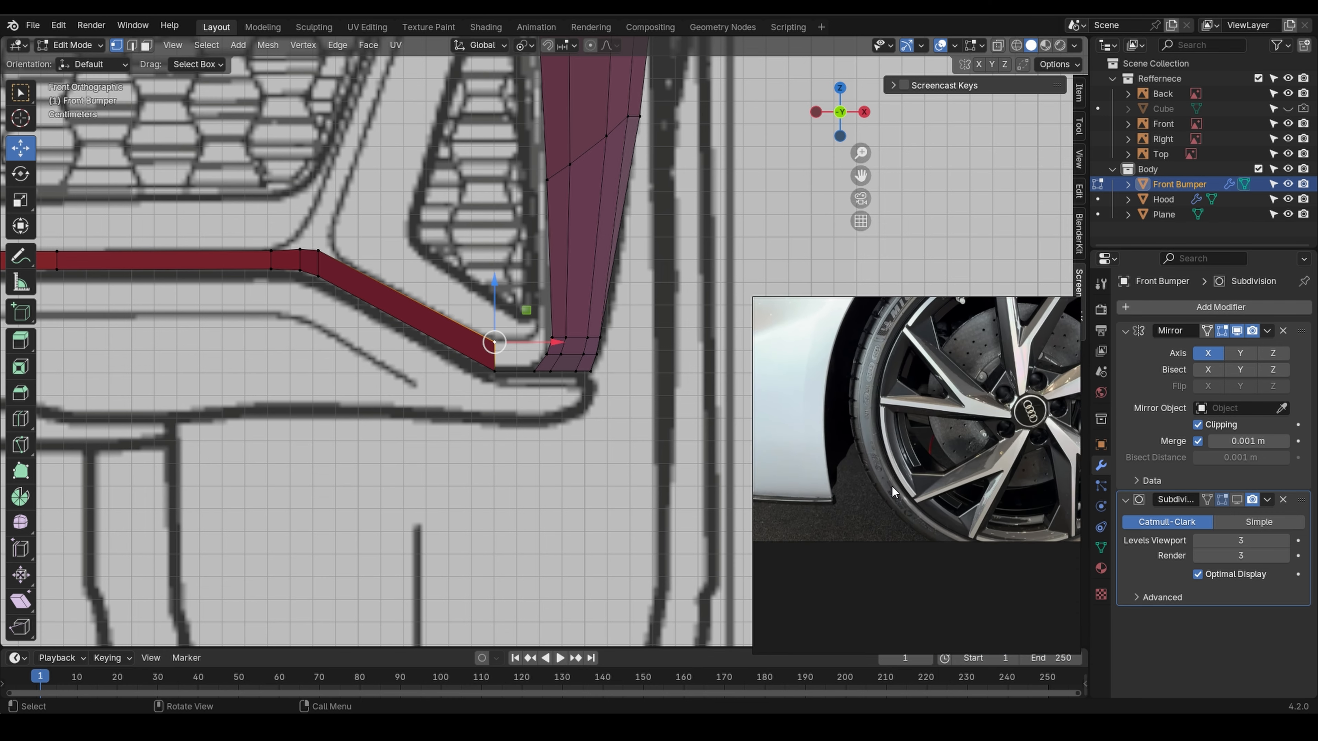
{"action": "middle_click_drag", "start_coordinate": [867, 459], "coordinate": [1040, 470]}
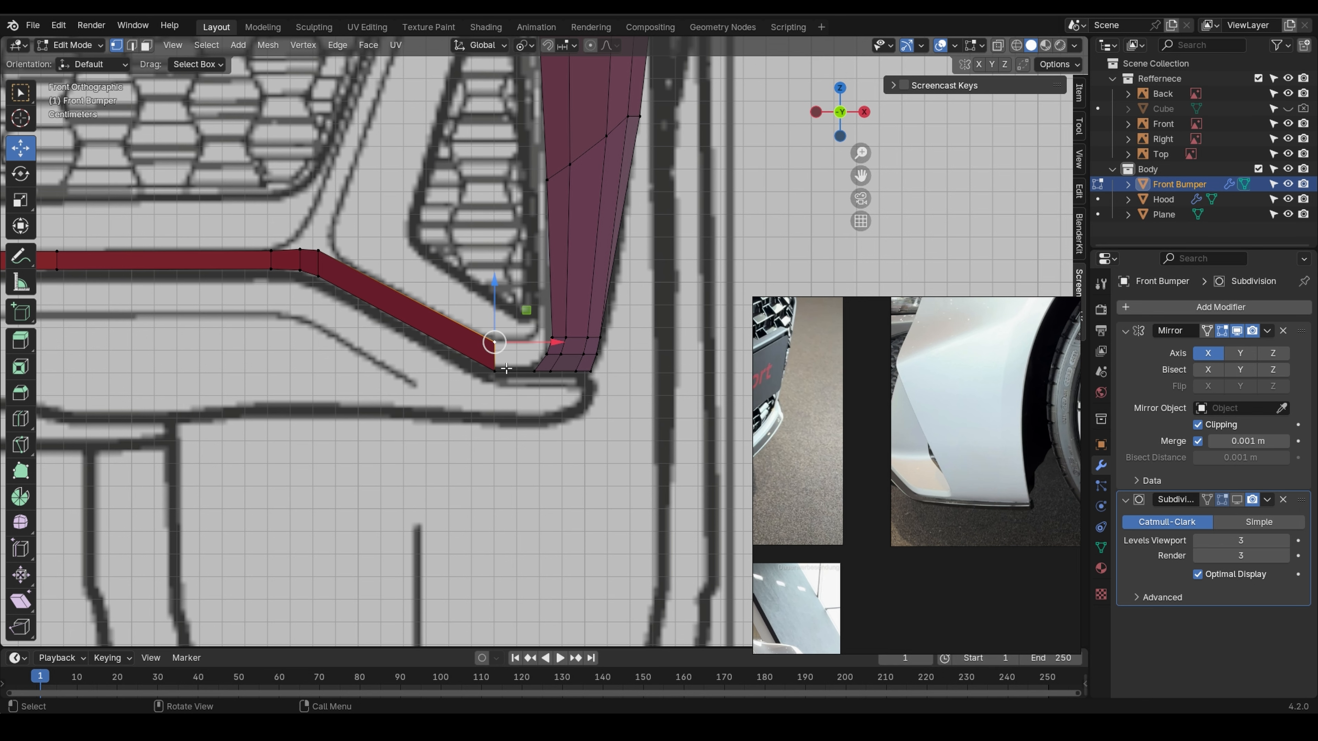
- Select the strip's upper edge from its outer end through to the centre line
{"action": "left_click", "coordinate": [318, 254]}
{"action": "scroll", "coordinate": [324, 277], "scroll_direction": "down", "scroll_amount": 3}
{"action": "middle_click_drag", "start_coordinate": [323, 332], "coordinate": [605, 404], "text": "shift"}
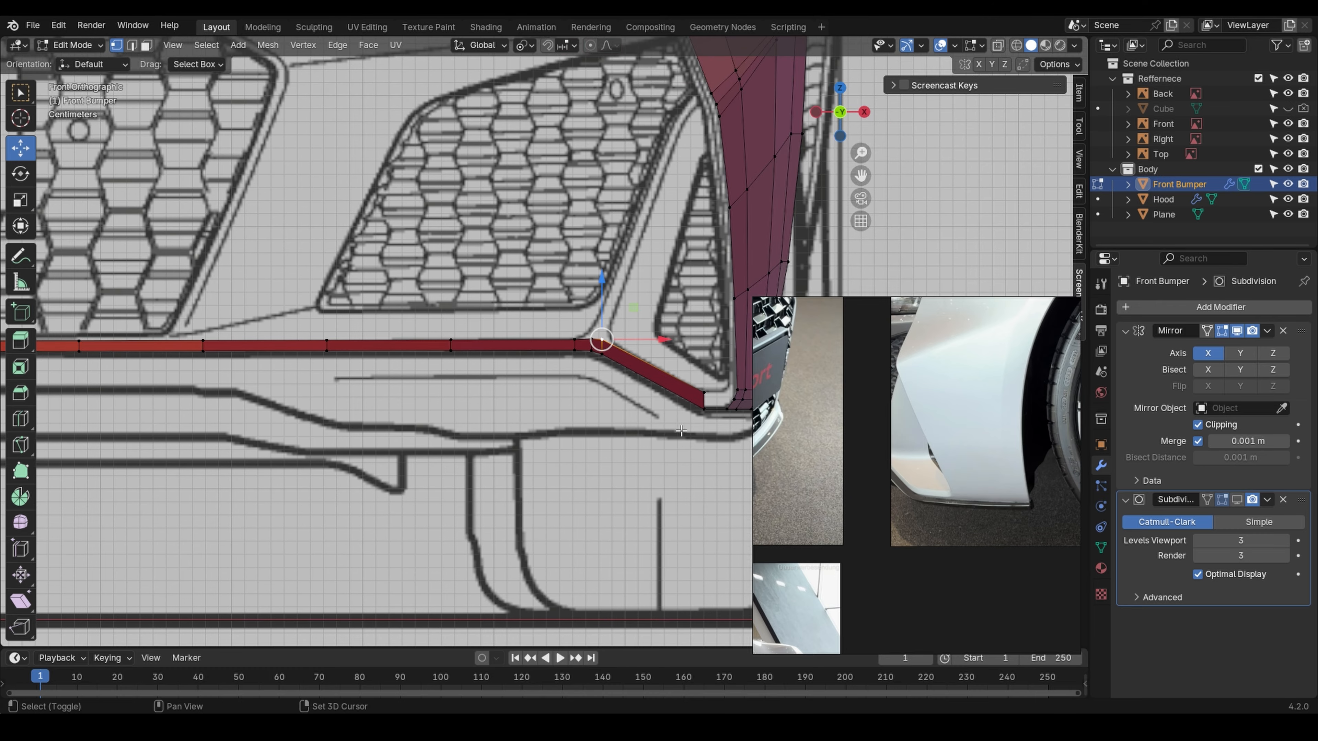
{"action": "middle_click_drag", "start_coordinate": [682, 431], "coordinate": [665, 438], "text": "shift"}
{"action": "scroll", "coordinate": [692, 402], "scroll_direction": "down", "scroll_amount": 4}
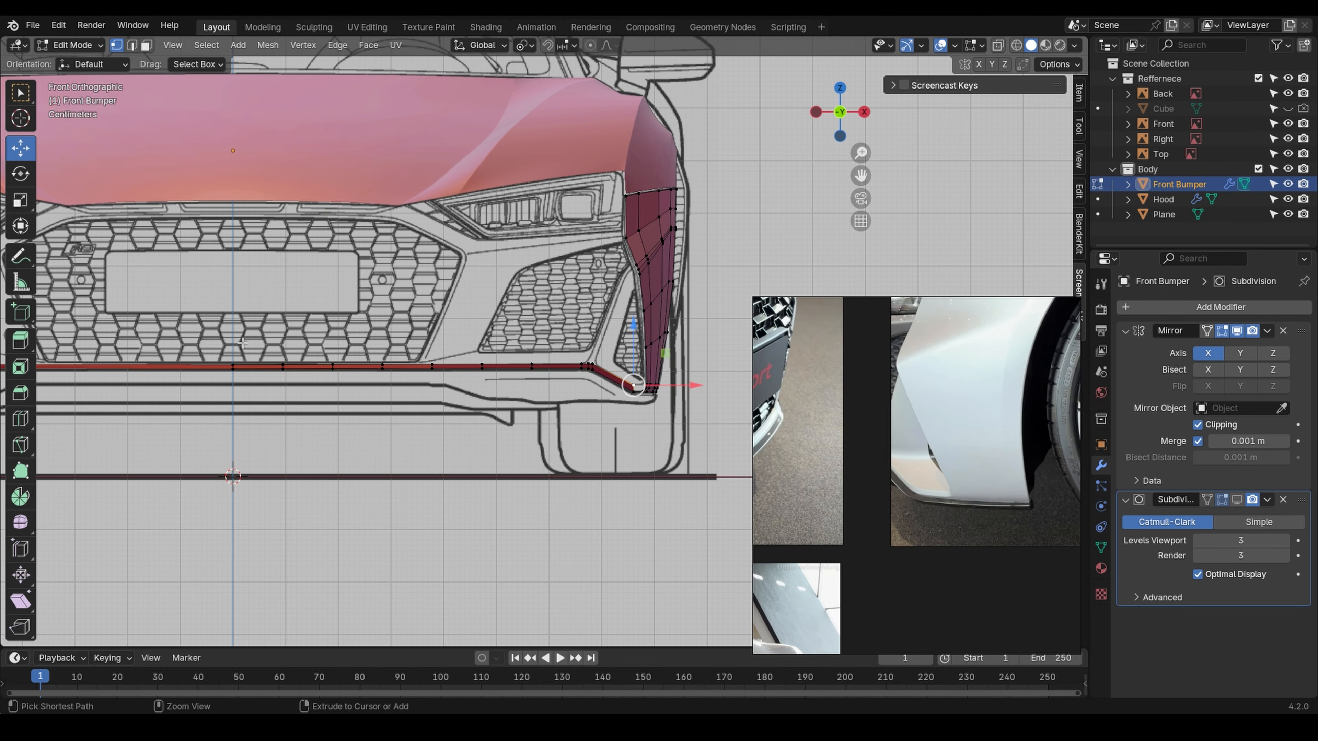
{"action": "left_click", "coordinate": [243, 342], "text": "ctrl"}
- Move the selected upper edge back along Y, refining it with a second move of about 0.003 m
{"action": "middle_click_drag", "start_coordinate": [243, 342], "coordinate": [668, 368]}
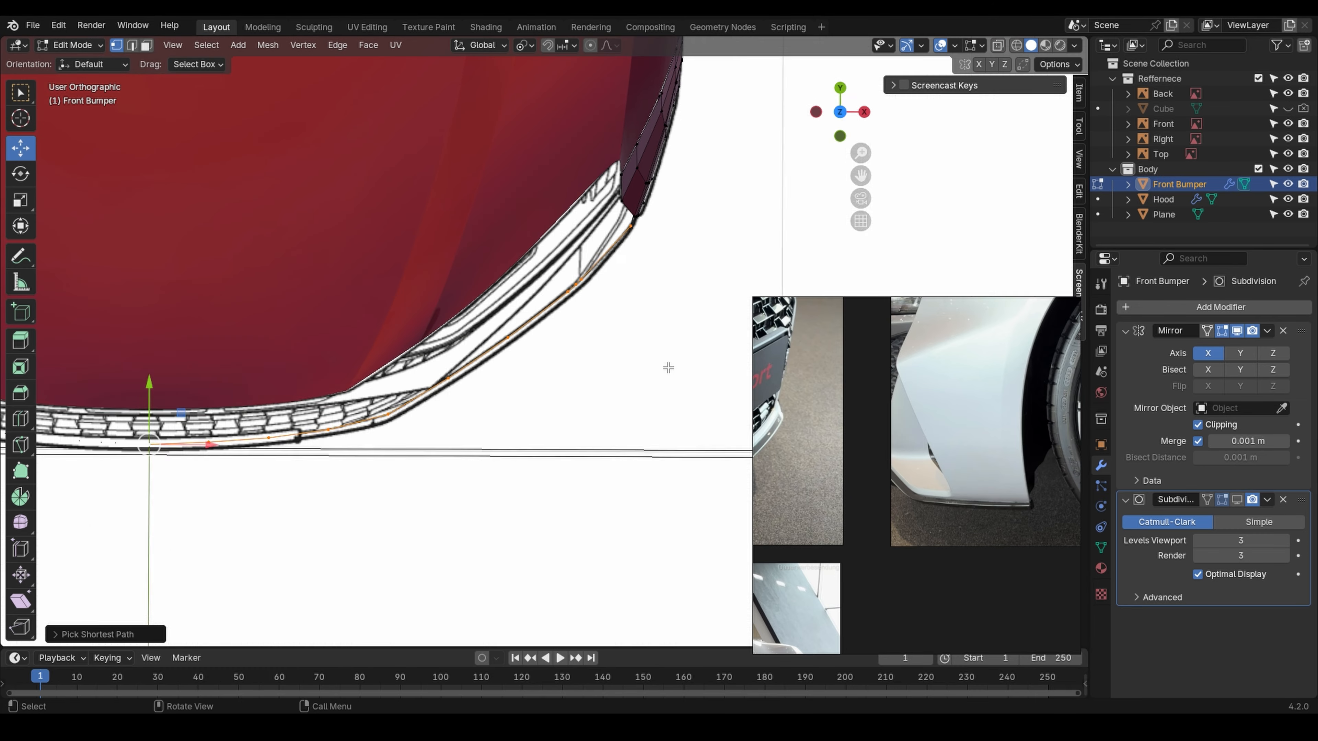
{"action": "scroll", "coordinate": [594, 356], "scroll_direction": "up", "scroll_amount": 6}
{"action": "middle_click_drag", "start_coordinate": [609, 233], "coordinate": [576, 285], "text": "shift"}
{"action": "middle_click_drag", "start_coordinate": [575, 286], "coordinate": [458, 313]}
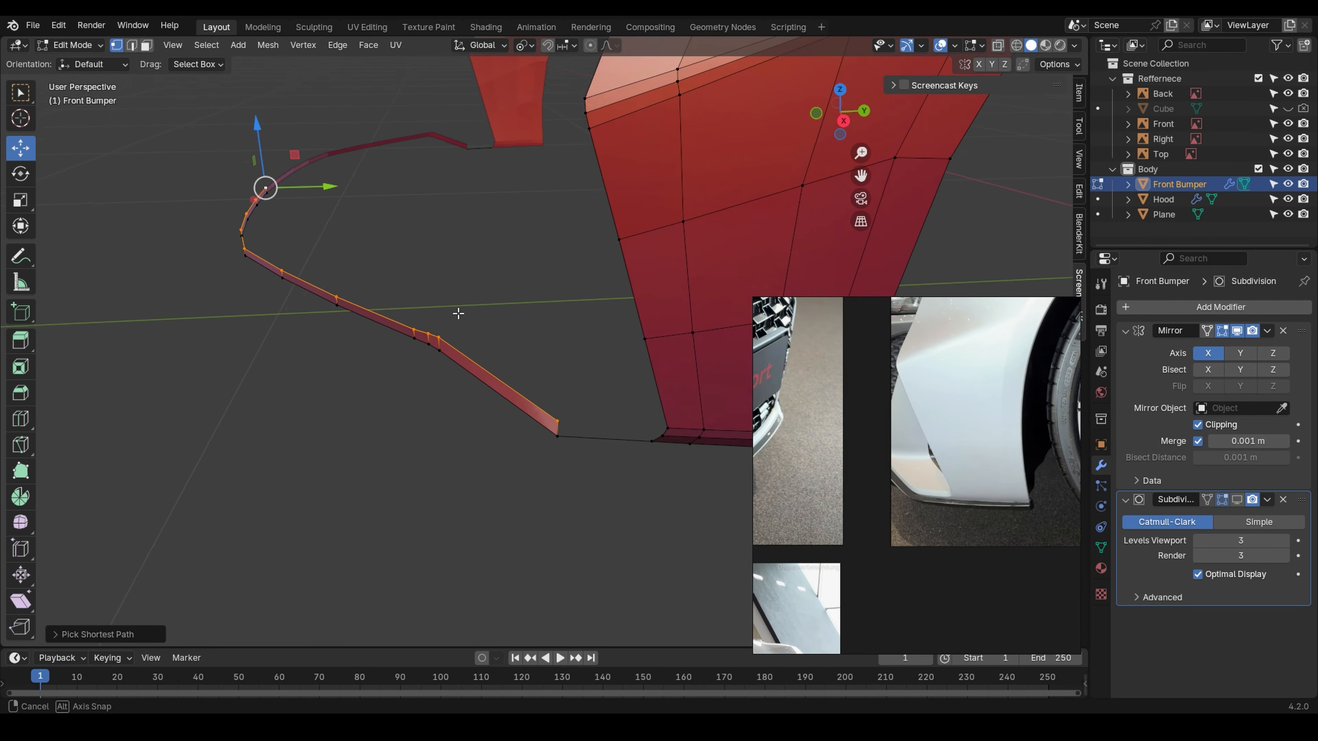
{"action": "scroll", "coordinate": [456, 327], "scroll_direction": "up", "scroll_amount": 4}
{"action": "key", "text": "g"}
{"action": "key", "text": "y"}
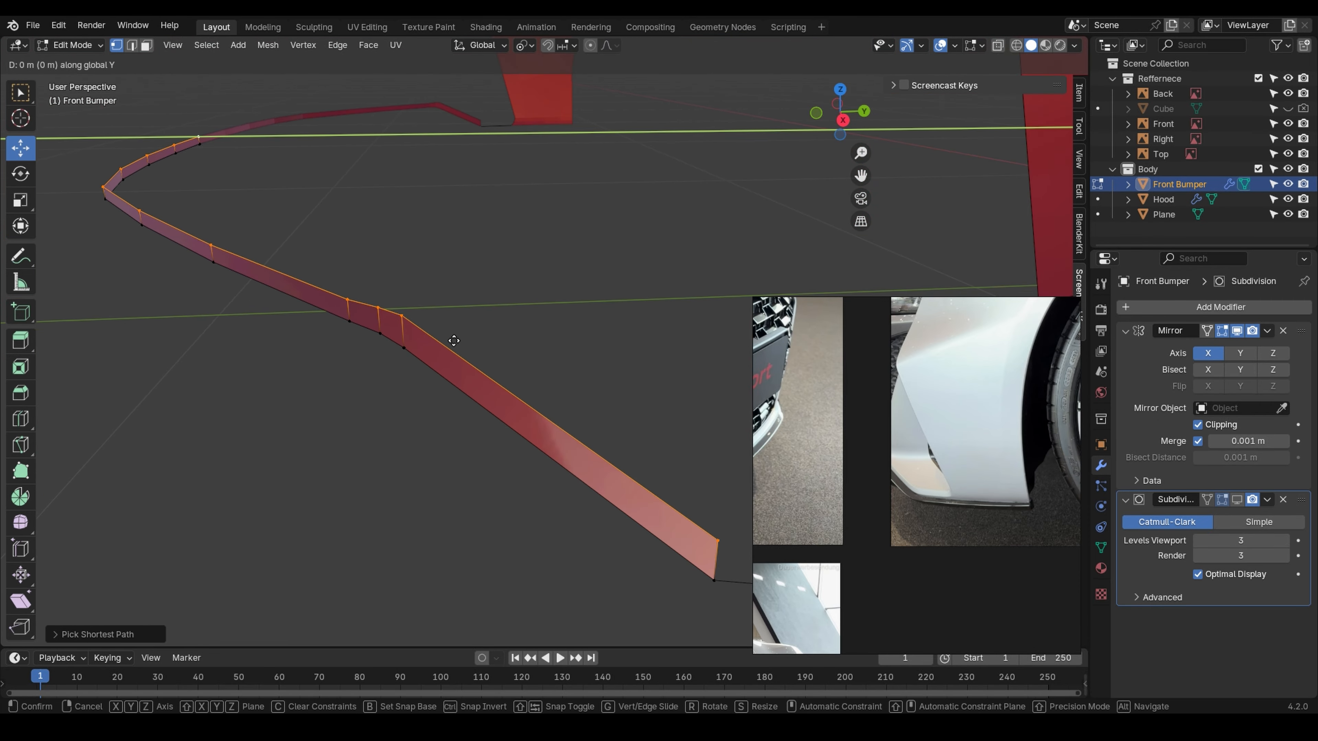
{"action": "left_click", "coordinate": [500, 343]}
{"action": "middle_click_drag", "start_coordinate": [500, 343], "coordinate": [466, 359]}
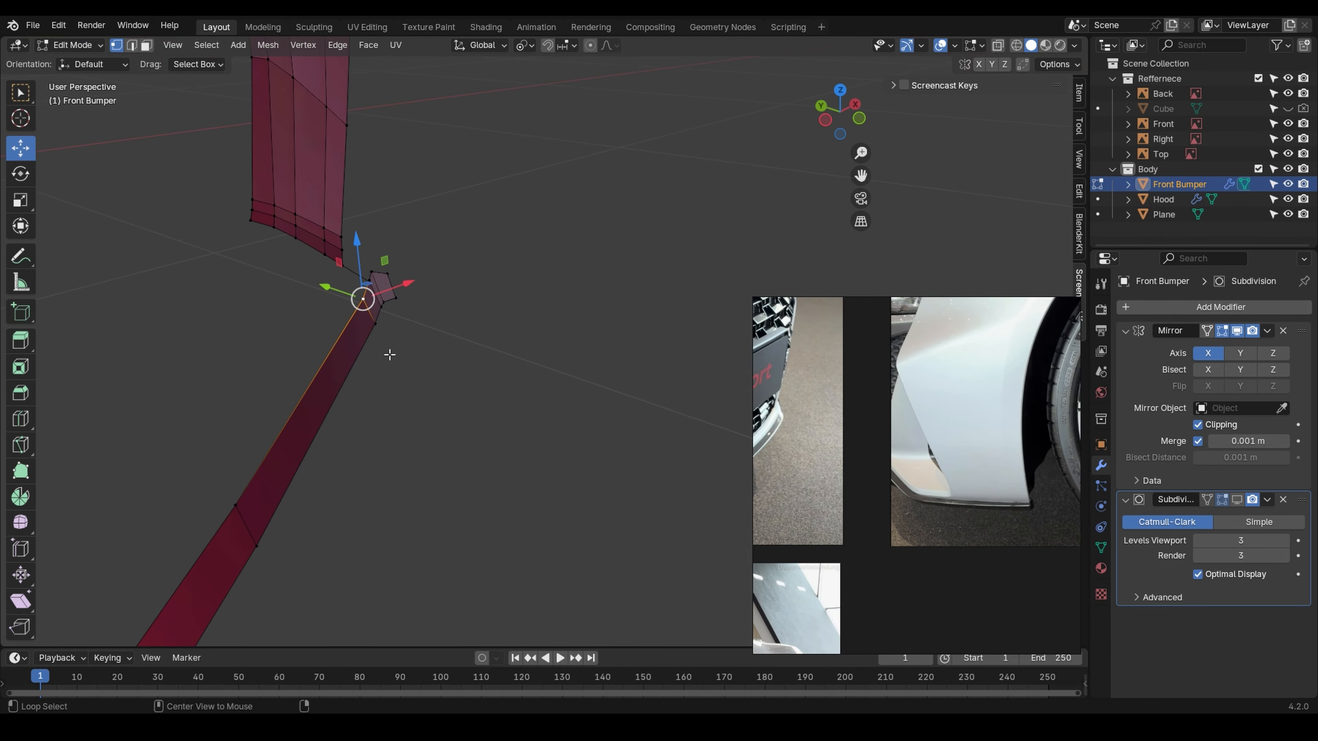
{"action": "key", "text": "g"}
{"action": "key", "text": "y"}
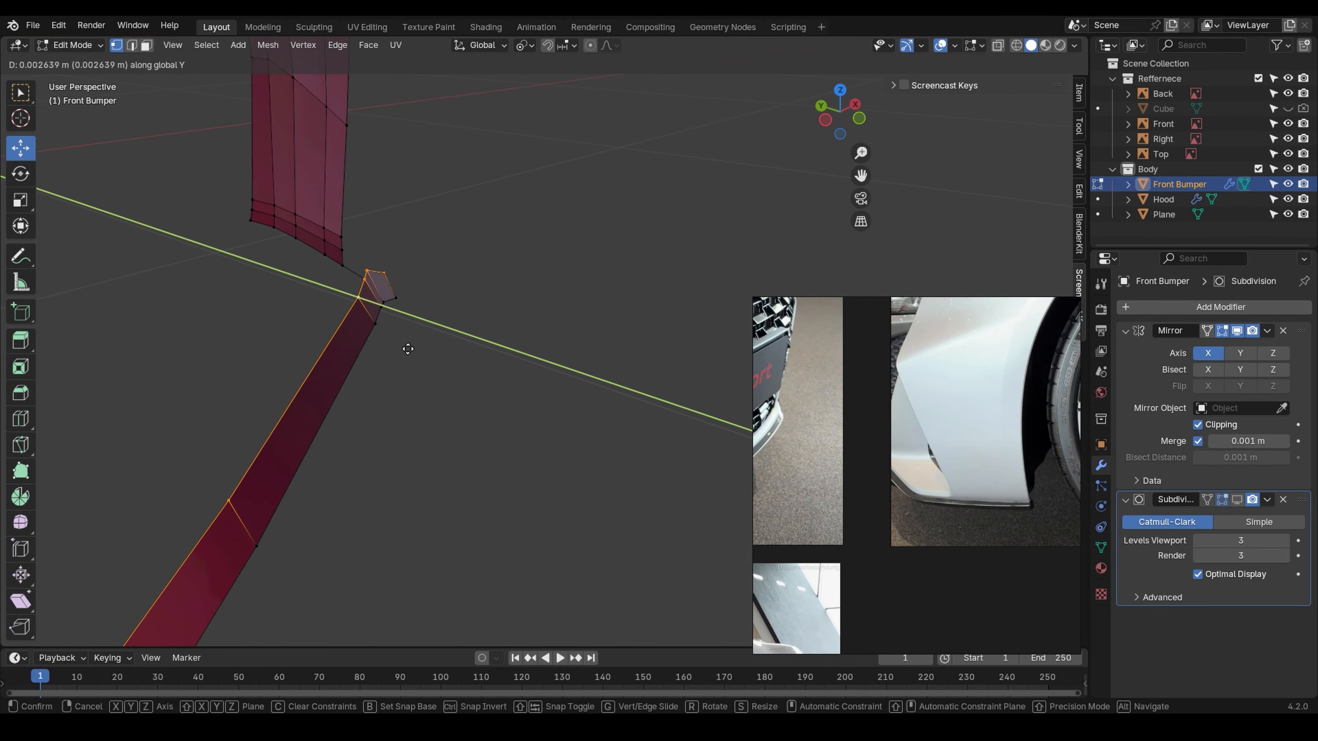
{"action": "left_click", "coordinate": [406, 351]}
- Compare the lip strip with the side and front blueprints and study the bumper's lower corner in the reference photos
{"action": "left_click", "coordinate": [360, 301]}
{"action": "key", "text": "KP_1"}
{"action": "key", "text": "KP_3"}
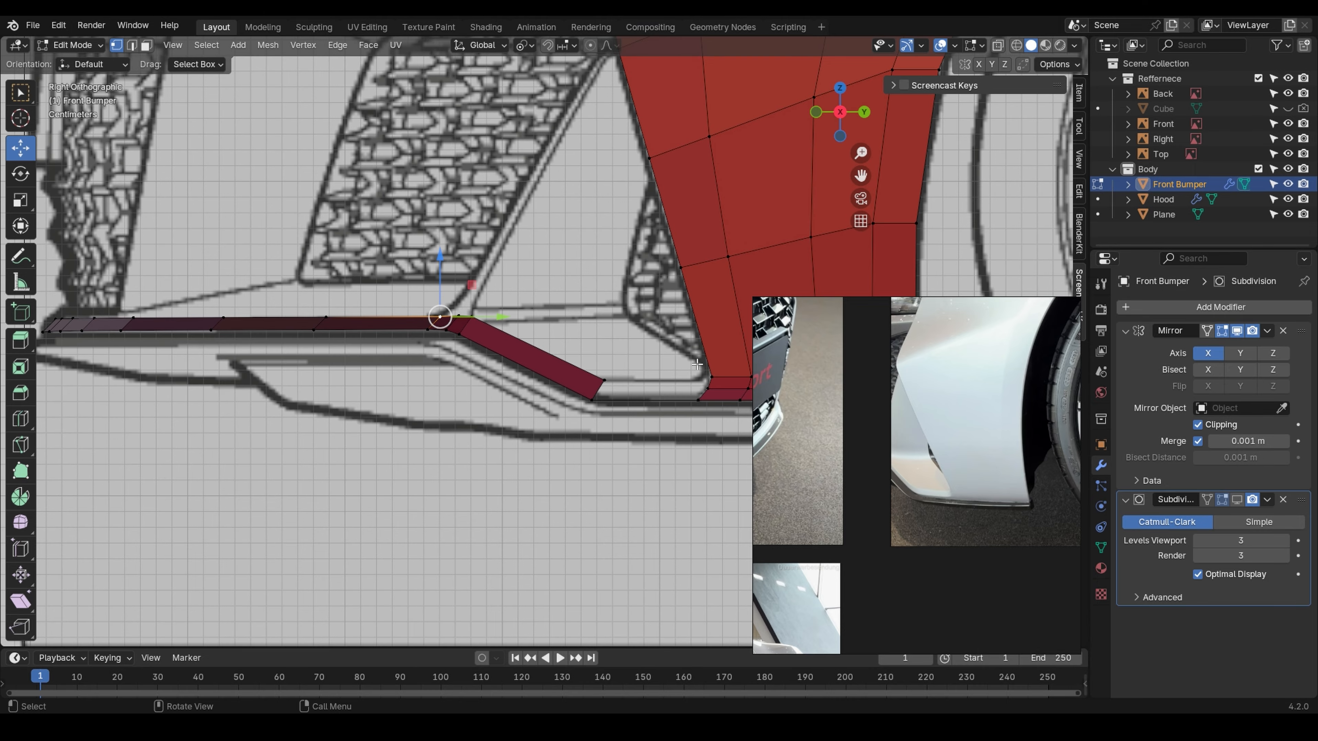
{"action": "key", "text": "KP_1"}
{"action": "scroll", "coordinate": [603, 378], "scroll_direction": "up", "scroll_amount": 4}
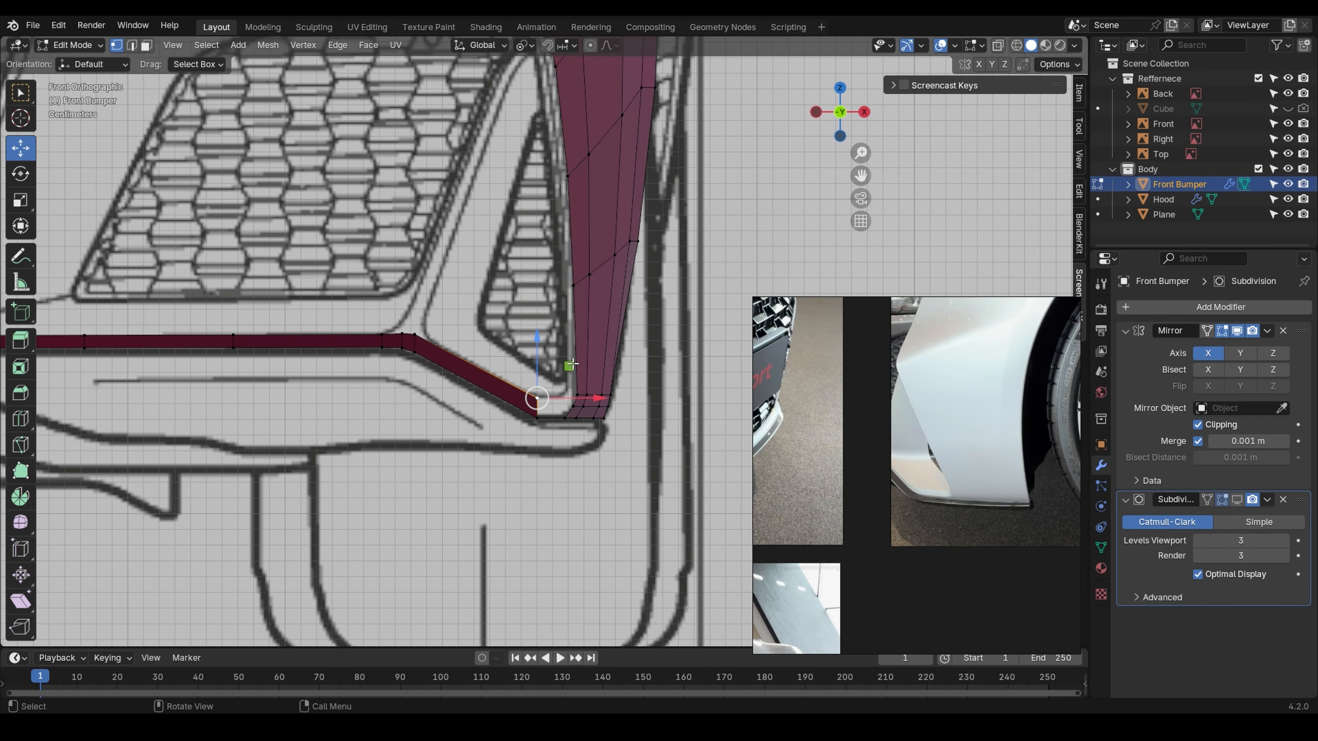
{"action": "scroll", "coordinate": [919, 411], "scroll_direction": "down", "scroll_amount": 4}
{"action": "middle_click_drag", "start_coordinate": [862, 403], "coordinate": [797, 548]}
{"action": "scroll", "coordinate": [926, 467], "scroll_direction": "up", "scroll_amount": 6}
{"action": "scroll", "coordinate": [930, 454], "scroll_direction": "down", "scroll_amount": 8}
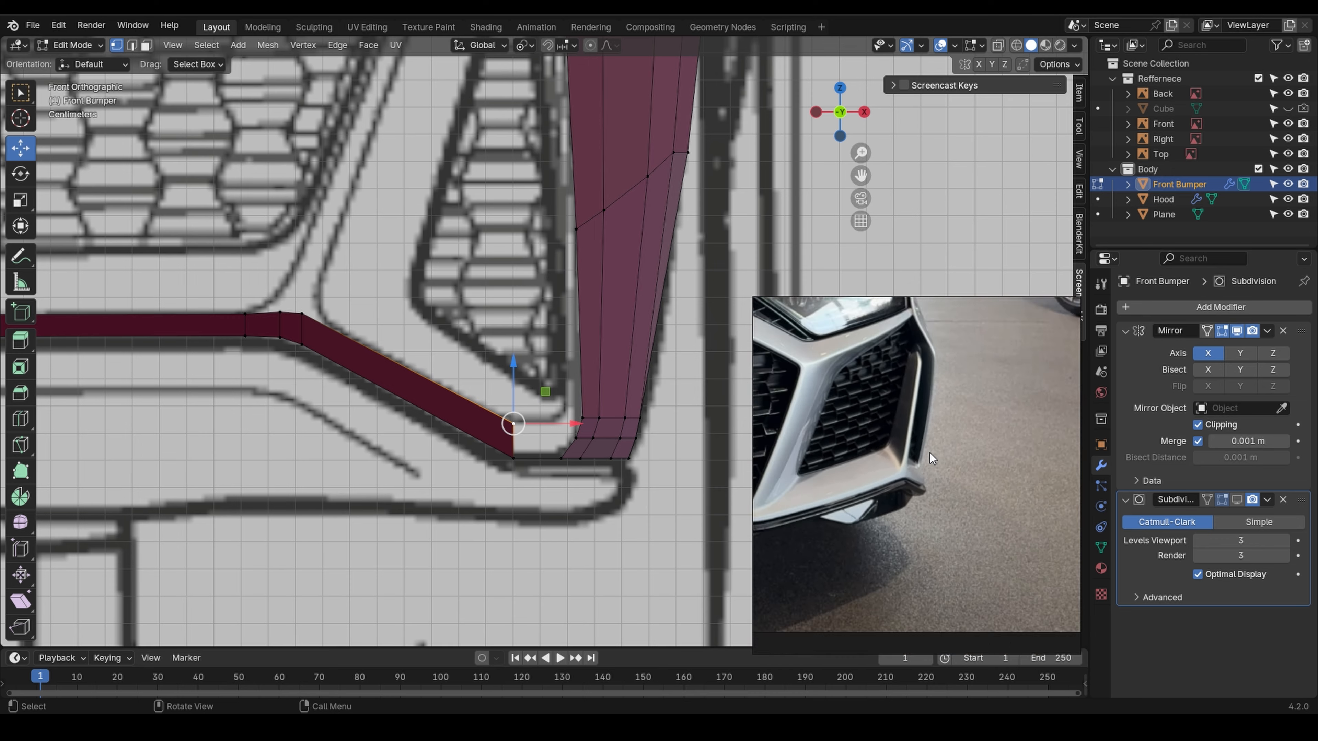
{"action": "middle_click_drag", "start_coordinate": [882, 459], "coordinate": [881, 476]}
{"action": "scroll", "coordinate": [883, 479], "scroll_direction": "up", "scroll_amount": 9}
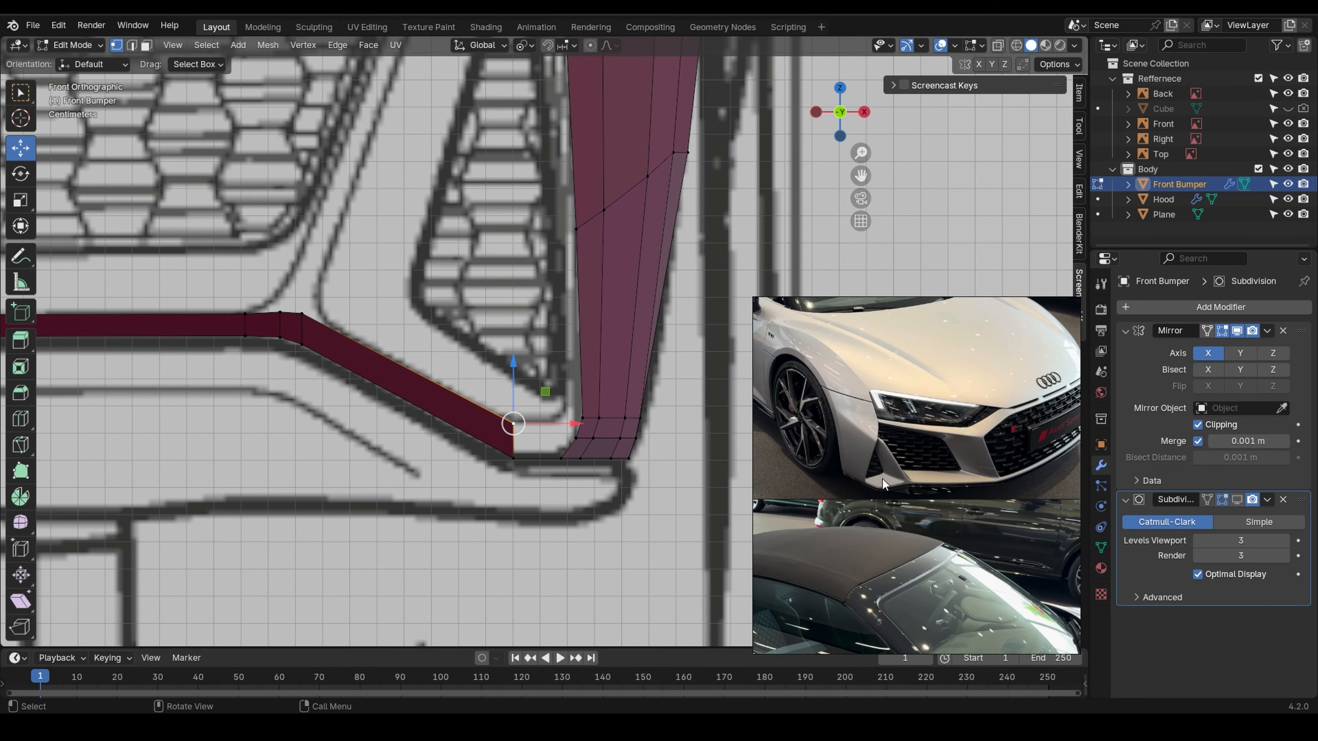
{"action": "scroll", "coordinate": [877, 475], "scroll_direction": "down", "scroll_amount": 5}
{"action": "scroll", "coordinate": [877, 474], "scroll_direction": "down", "scroll_amount": 8}
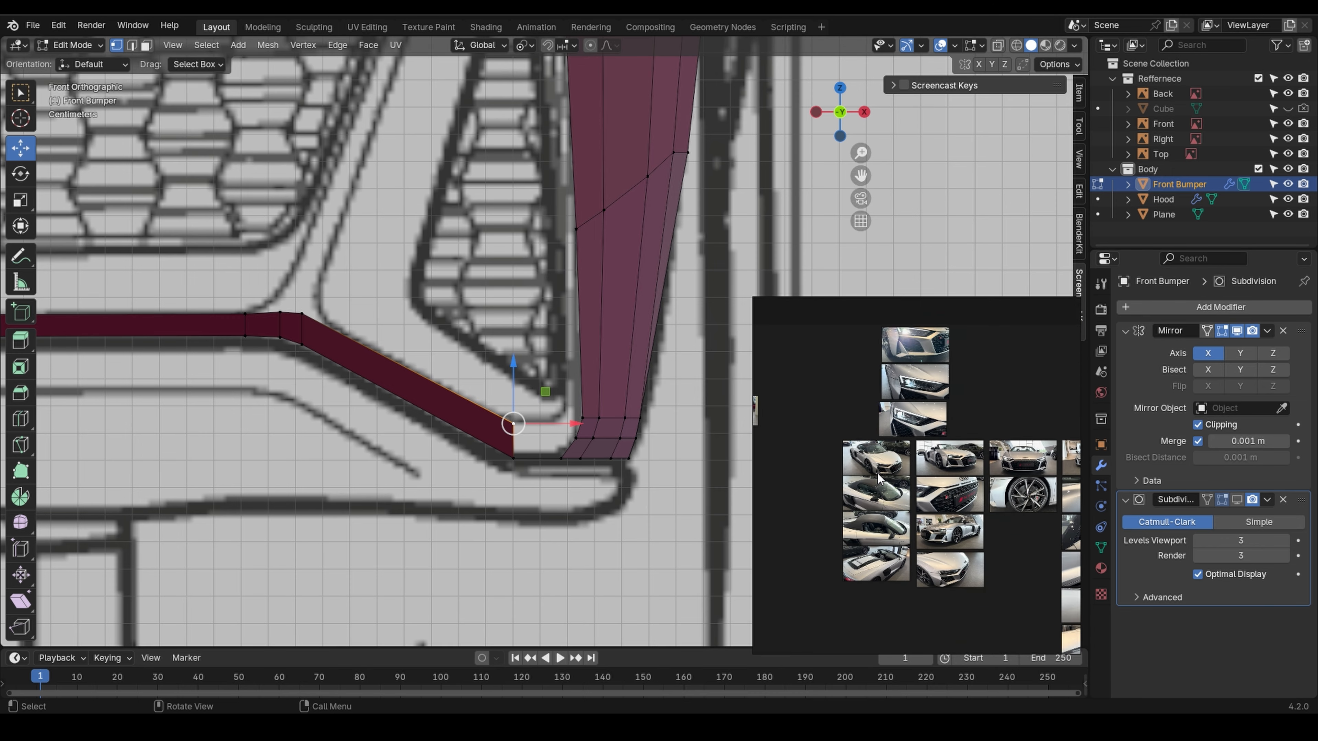
{"action": "scroll", "coordinate": [903, 470], "scroll_direction": "up", "scroll_amount": 4}
{"action": "middle_click_drag", "start_coordinate": [919, 504], "coordinate": [904, 413]}
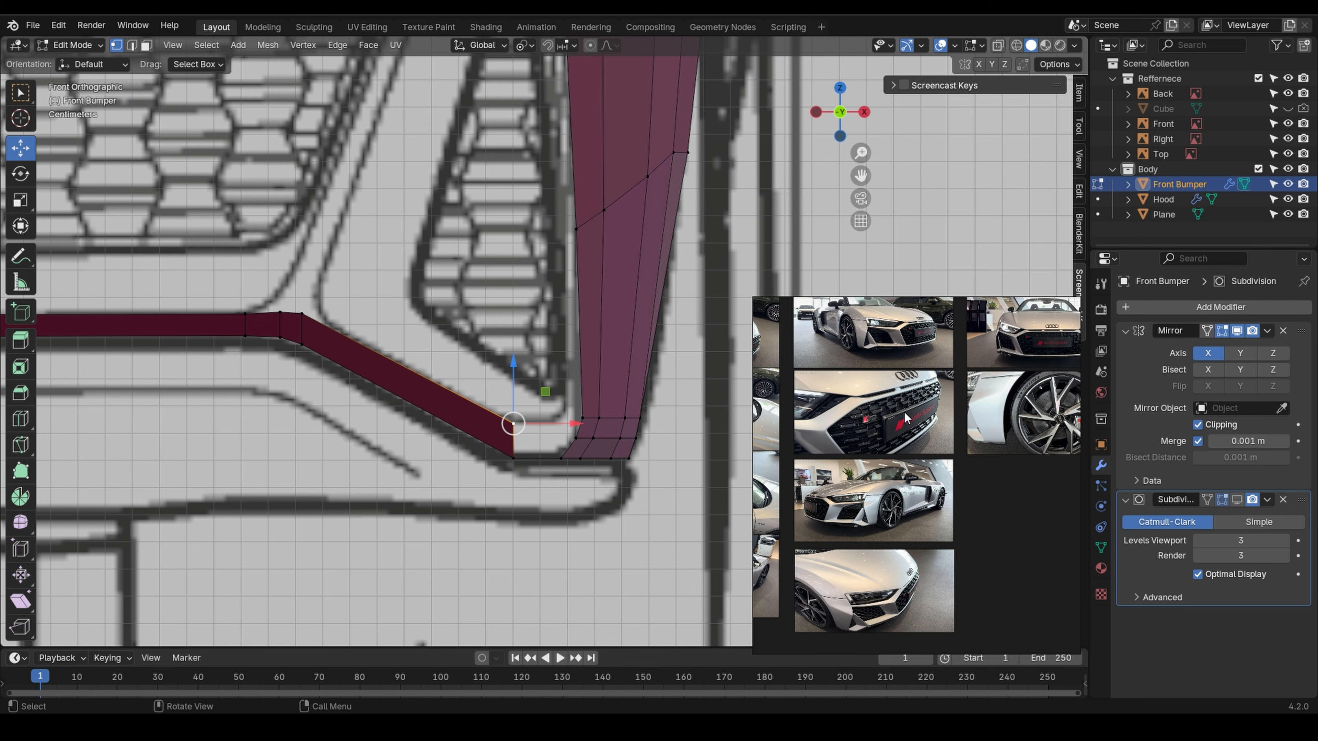
{"action": "middle_click_drag", "start_coordinate": [976, 476], "coordinate": [706, 488]}
{"action": "scroll", "coordinate": [880, 492], "scroll_direction": "up", "scroll_amount": 3}
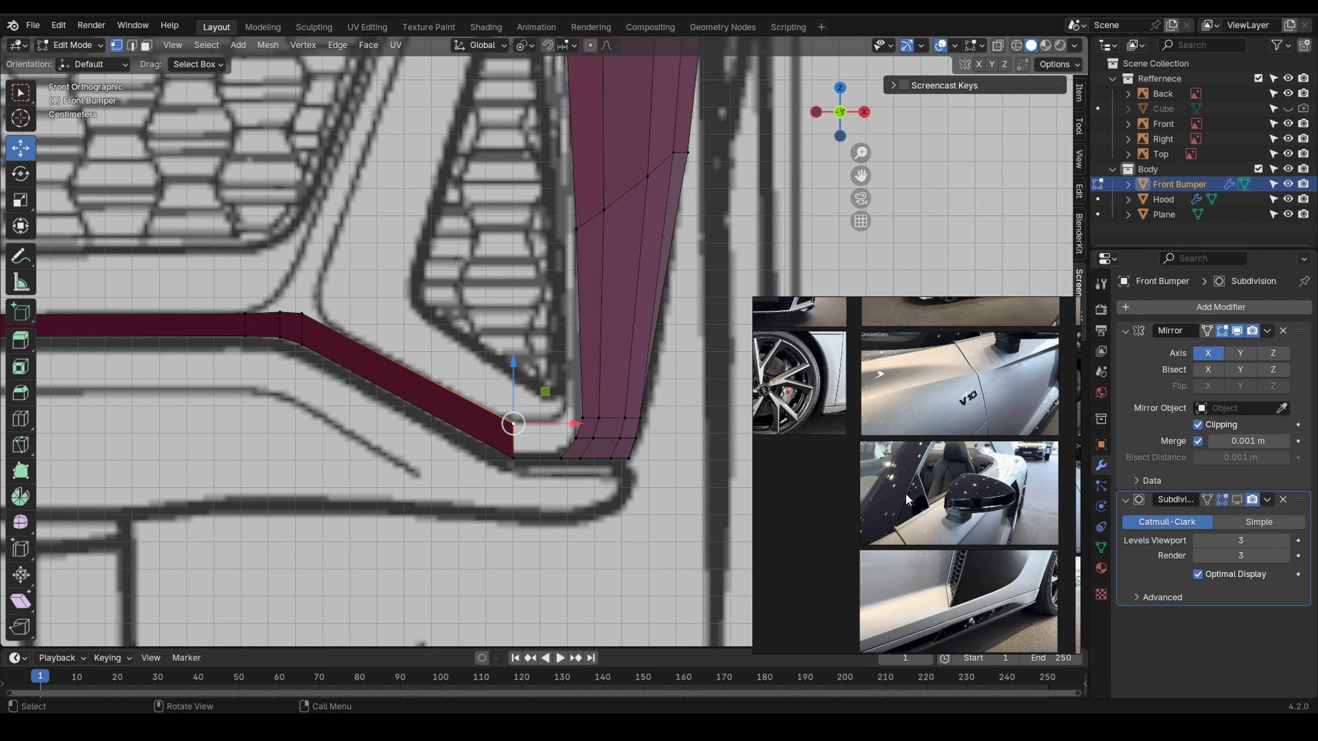
{"action": "middle_click_drag", "start_coordinate": [900, 441], "coordinate": [1198, 690]}
{"action": "scroll", "coordinate": [959, 499], "scroll_direction": "down", "scroll_amount": 5}
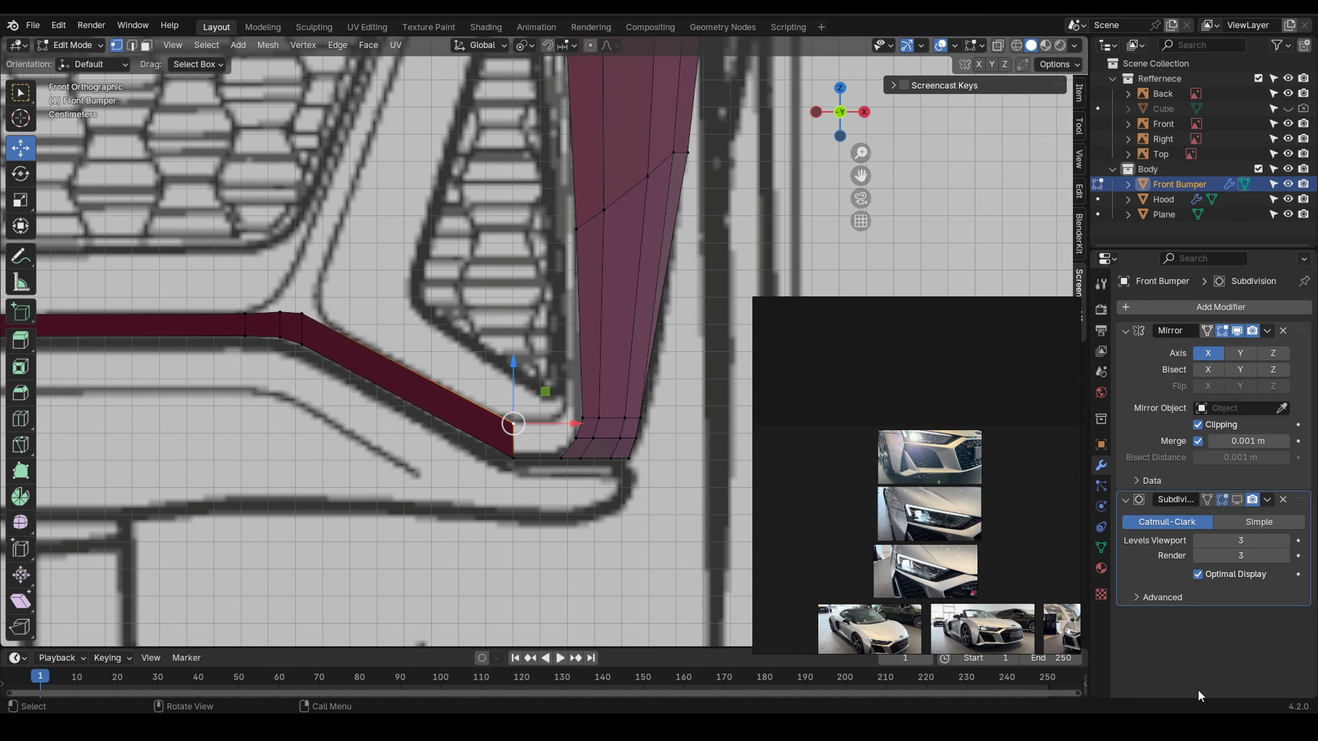
- Examine the area between the lip strip and the side panel against the blueprint and a close-up photo of the side vent
{"action": "left_click", "coordinate": [570, 413]}
{"action": "scroll", "coordinate": [574, 407], "scroll_direction": "up", "scroll_amount": 3}
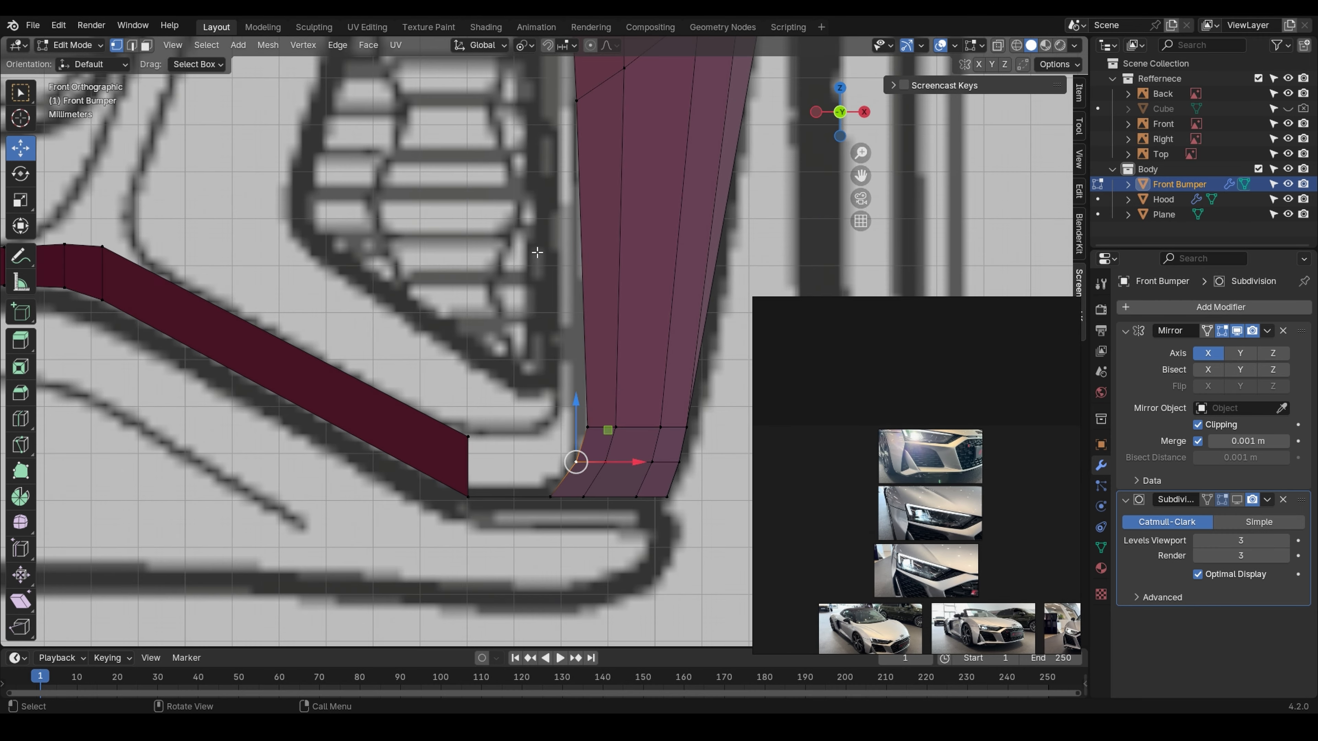
{"action": "middle_click_drag", "start_coordinate": [566, 174], "coordinate": [580, 404], "text": "shift"}
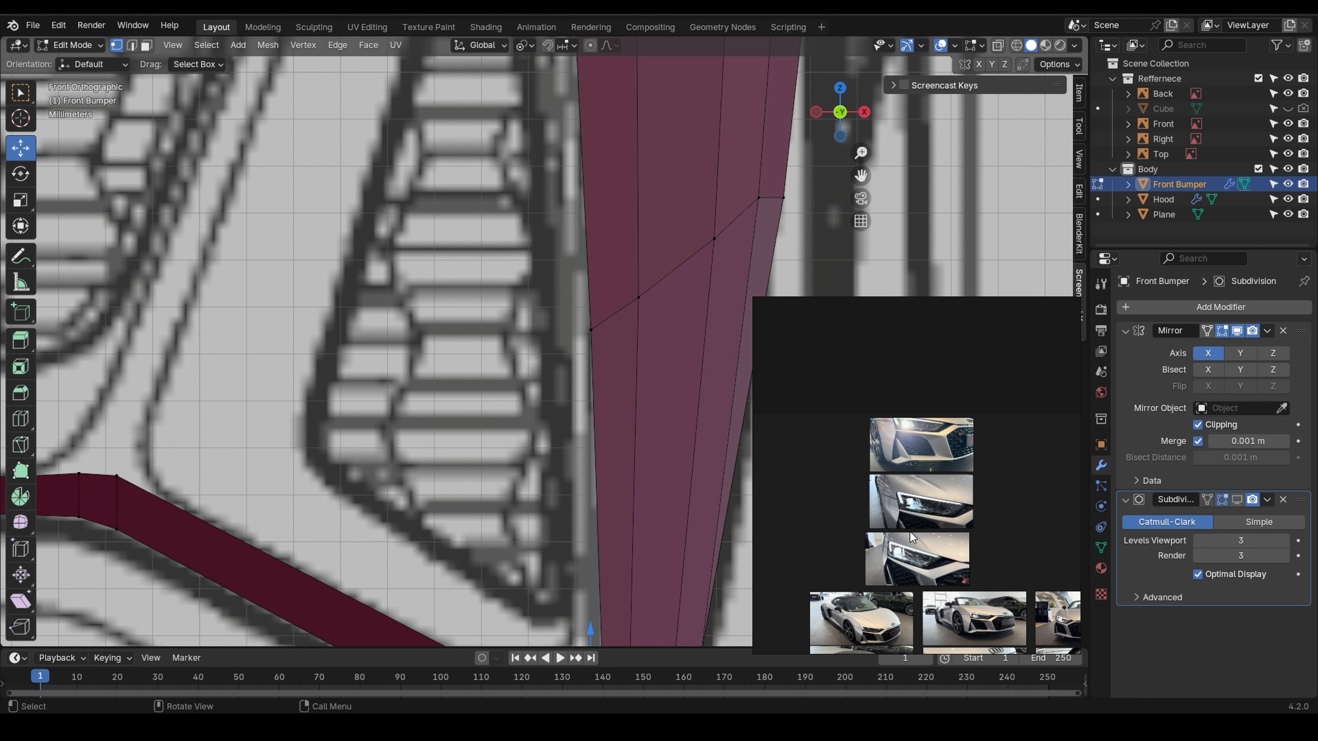
{"action": "scroll", "coordinate": [910, 532], "scroll_direction": "up", "scroll_amount": 8}
{"action": "scroll", "coordinate": [836, 418], "scroll_direction": "up", "scroll_amount": 2}
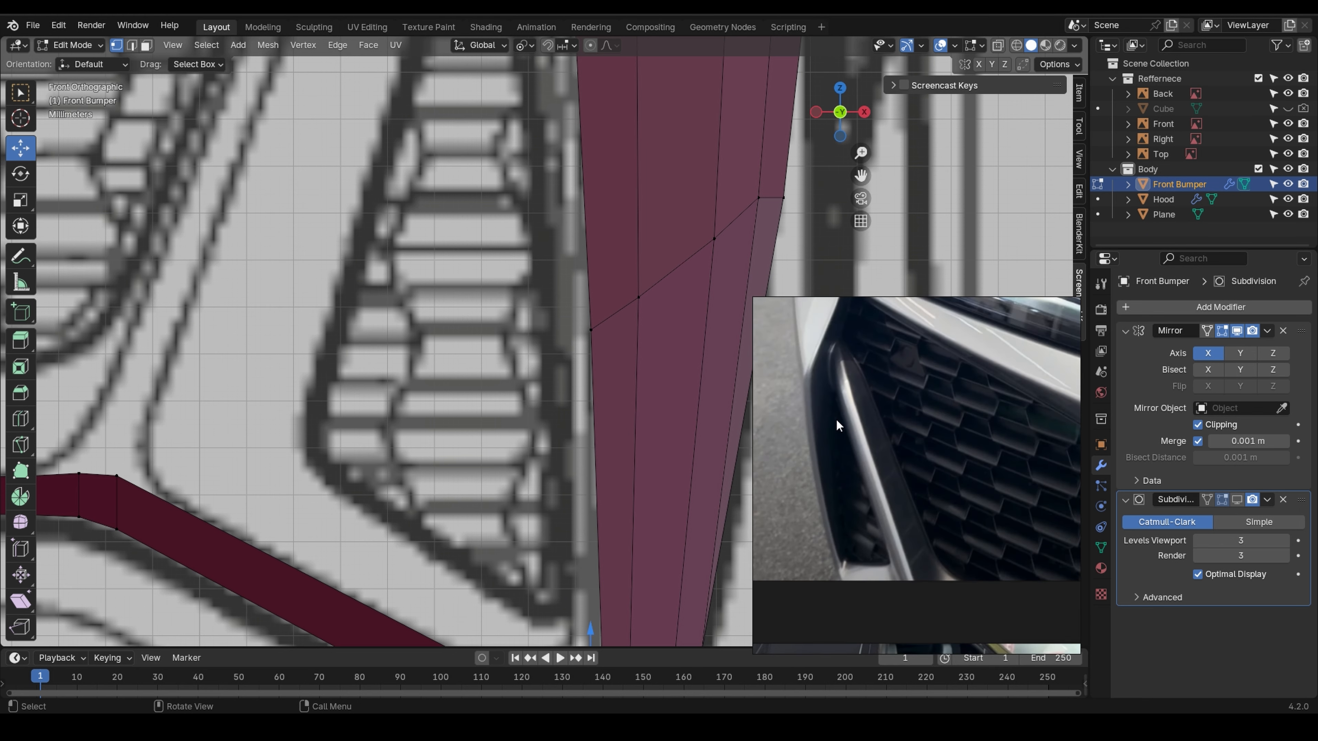
{"action": "left_click", "coordinate": [112, 482]}
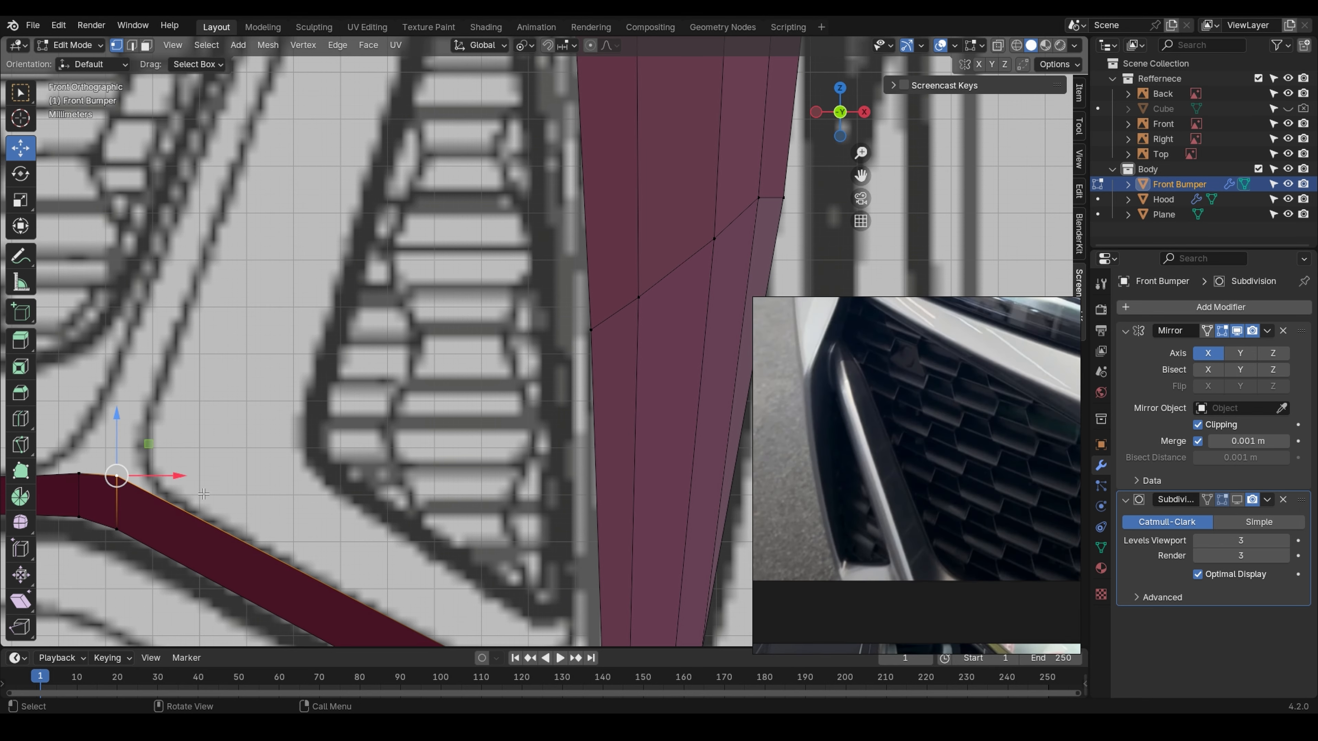
{"action": "middle_click_drag", "start_coordinate": [155, 482], "coordinate": [173, 453], "text": "shift"}
{"action": "middle_click_drag", "start_coordinate": [845, 374], "coordinate": [844, 484]}
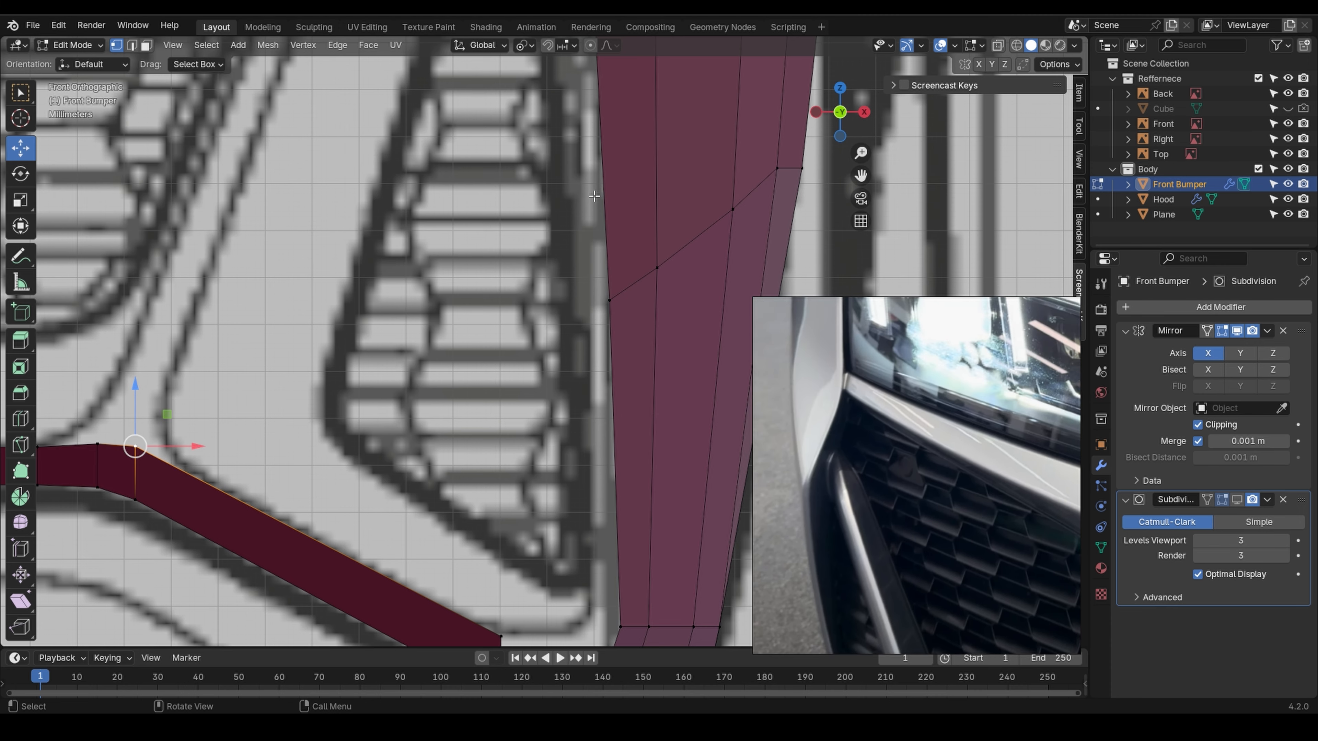
{"action": "scroll", "coordinate": [644, 409], "scroll_direction": "down", "scroll_amount": 6}
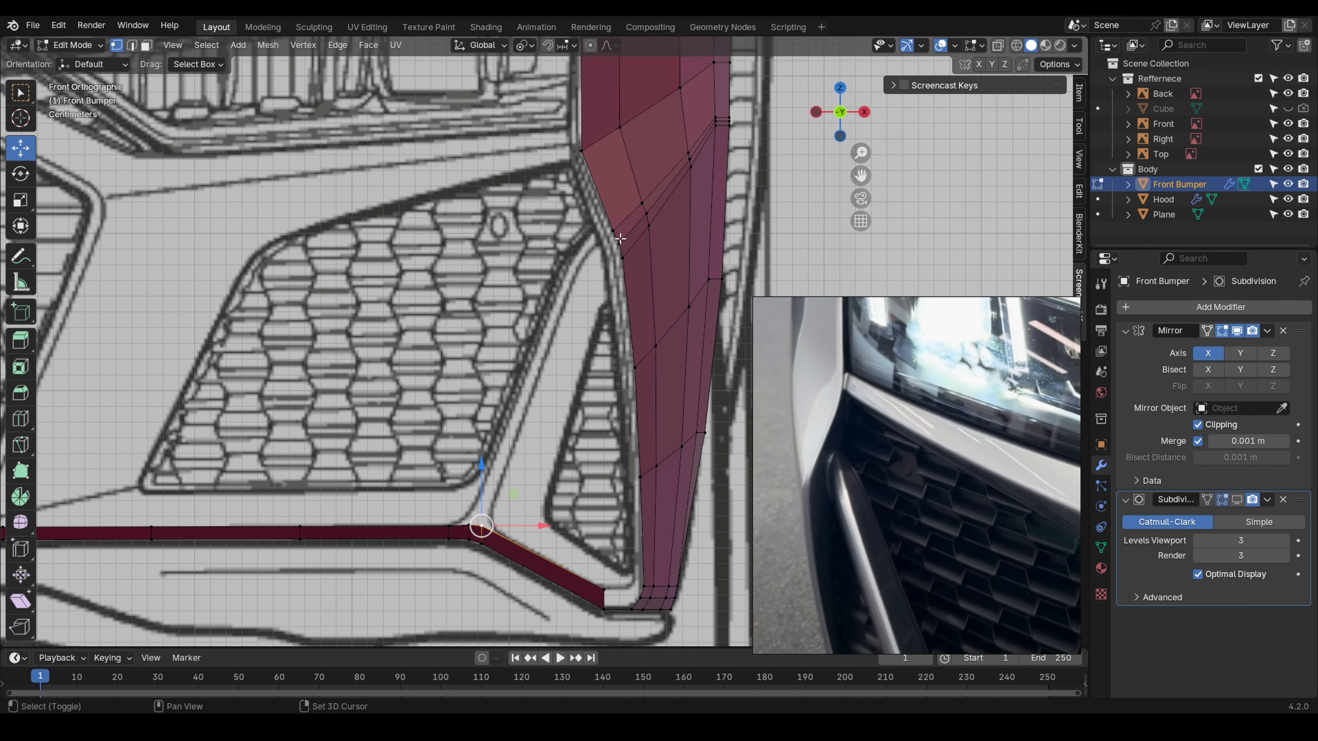
- Select the side panel's inner edge from the headlight corner down to its lower corner and extrude it inward along X
{"action": "middle_click_drag", "start_coordinate": [620, 246], "coordinate": [616, 341], "text": "shift"}
{"action": "scroll", "coordinate": [596, 233], "scroll_direction": "down", "scroll_amount": 1}
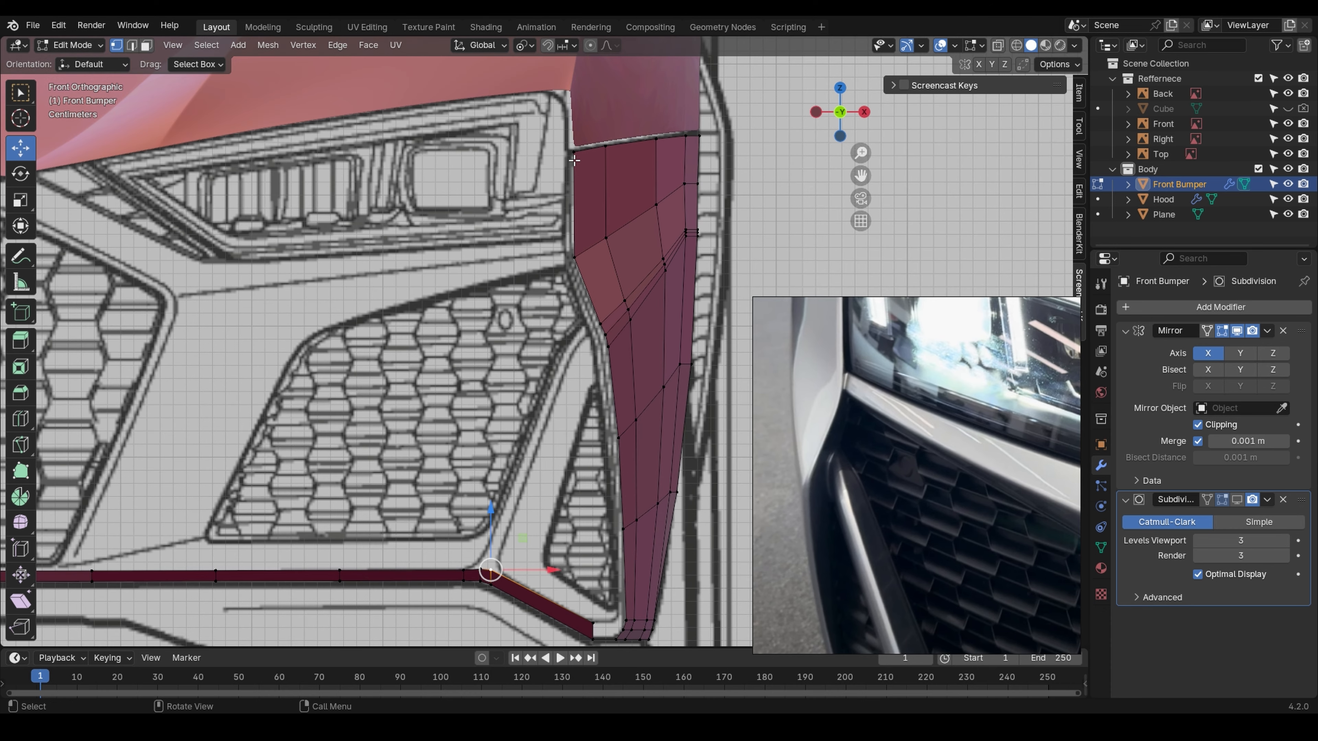
{"action": "left_click", "coordinate": [574, 159]}
{"action": "middle_click_drag", "start_coordinate": [673, 486], "coordinate": [669, 332], "text": "shift"}
{"action": "left_click", "coordinate": [612, 480], "text": "ctrl"}
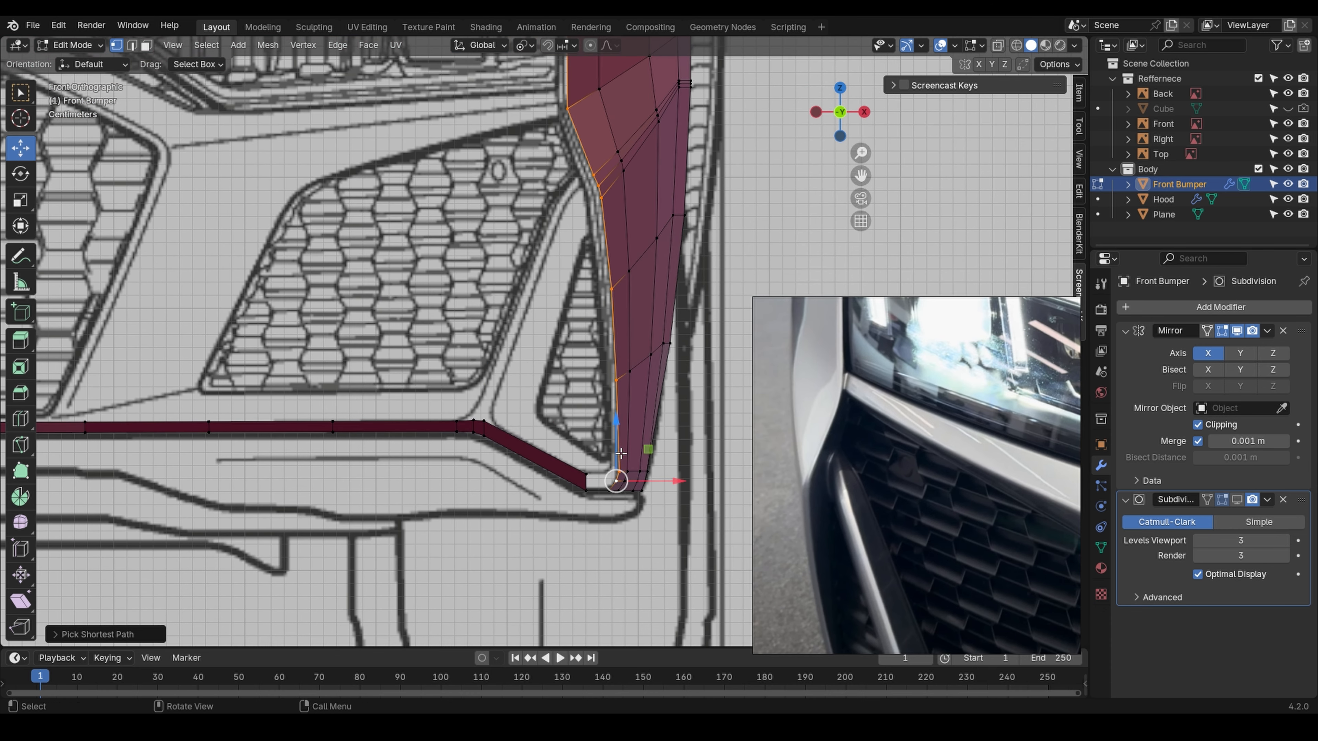
{"action": "scroll", "coordinate": [618, 470], "scroll_direction": "up", "scroll_amount": 2}
{"action": "key", "text": "g"}
{"action": "key", "text": "x"}
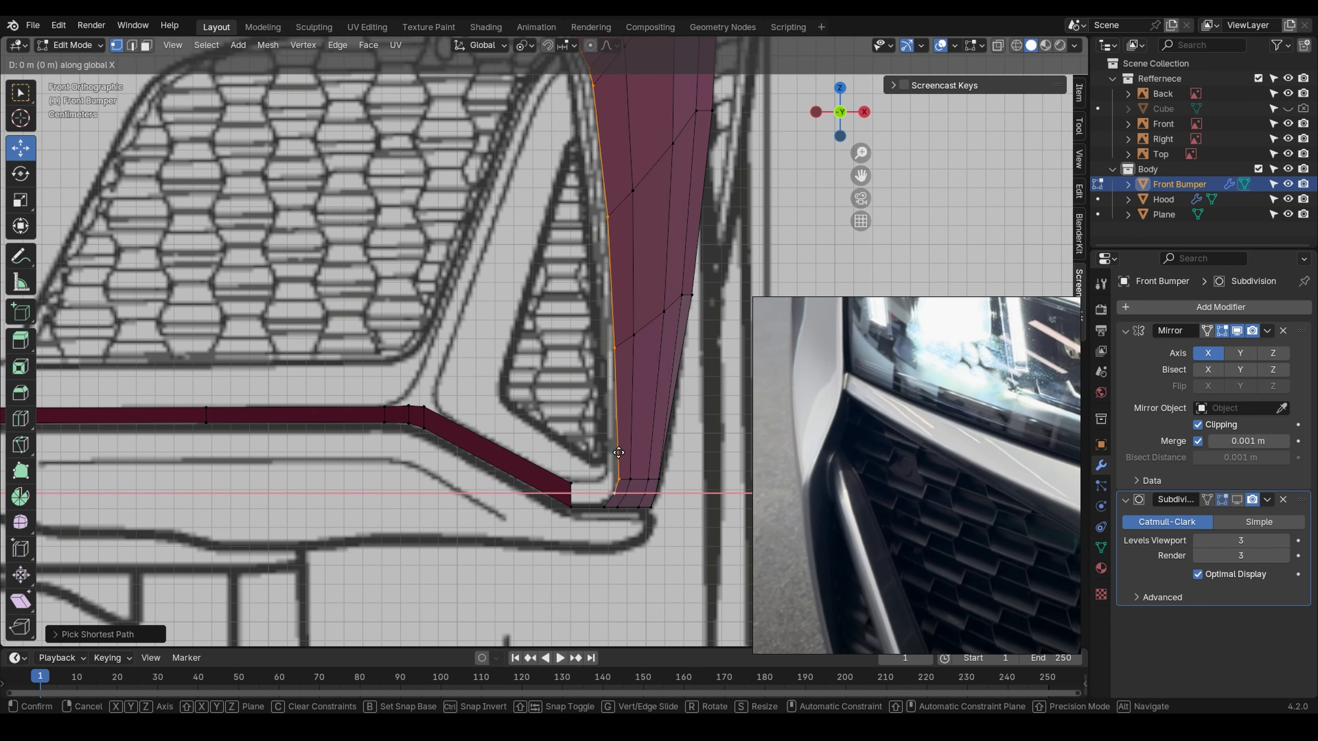
{"action": "left_click", "coordinate": [607, 455]}
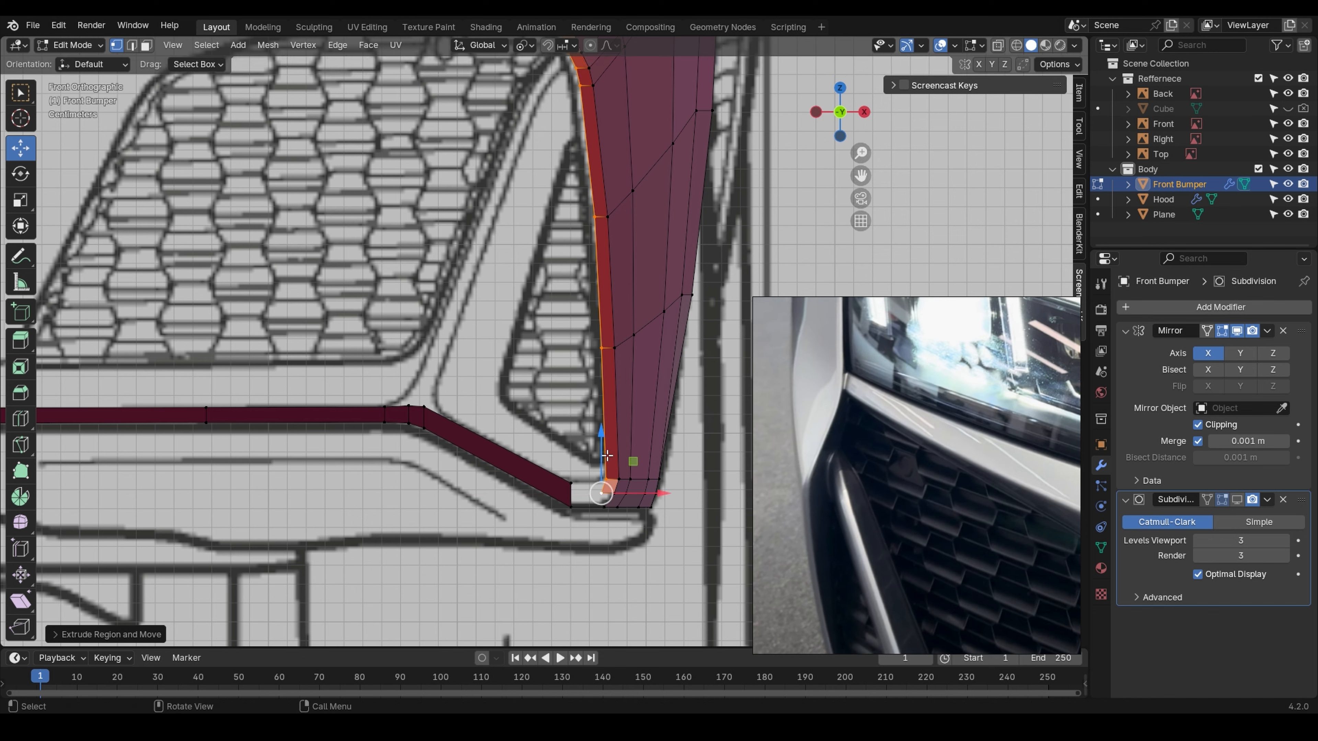
- Move the extruded edge along X to narrow the new strip and reselect the strip's inner edge
{"action": "scroll", "coordinate": [606, 455], "scroll_direction": "down", "scroll_amount": 2}
{"action": "key", "text": "e"}
{"action": "key", "text": "x"}
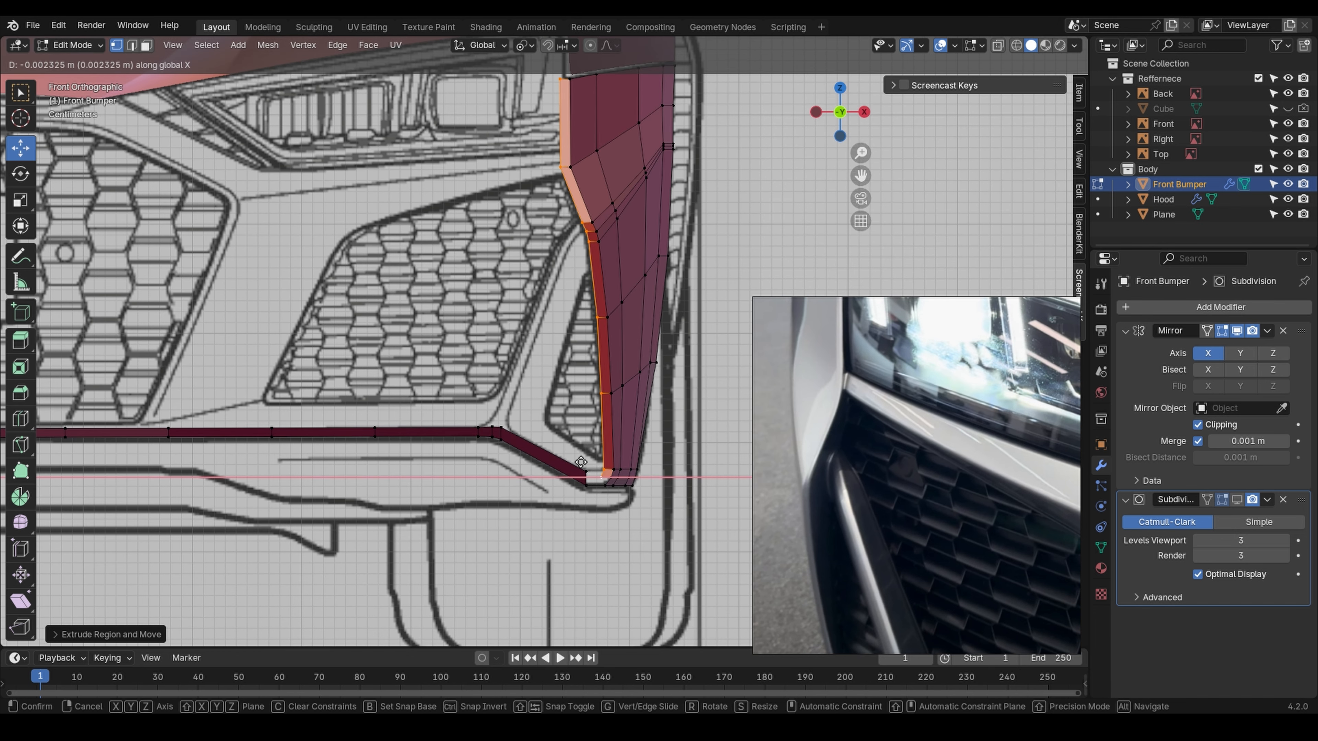
{"action": "left_click", "coordinate": [606, 473]}
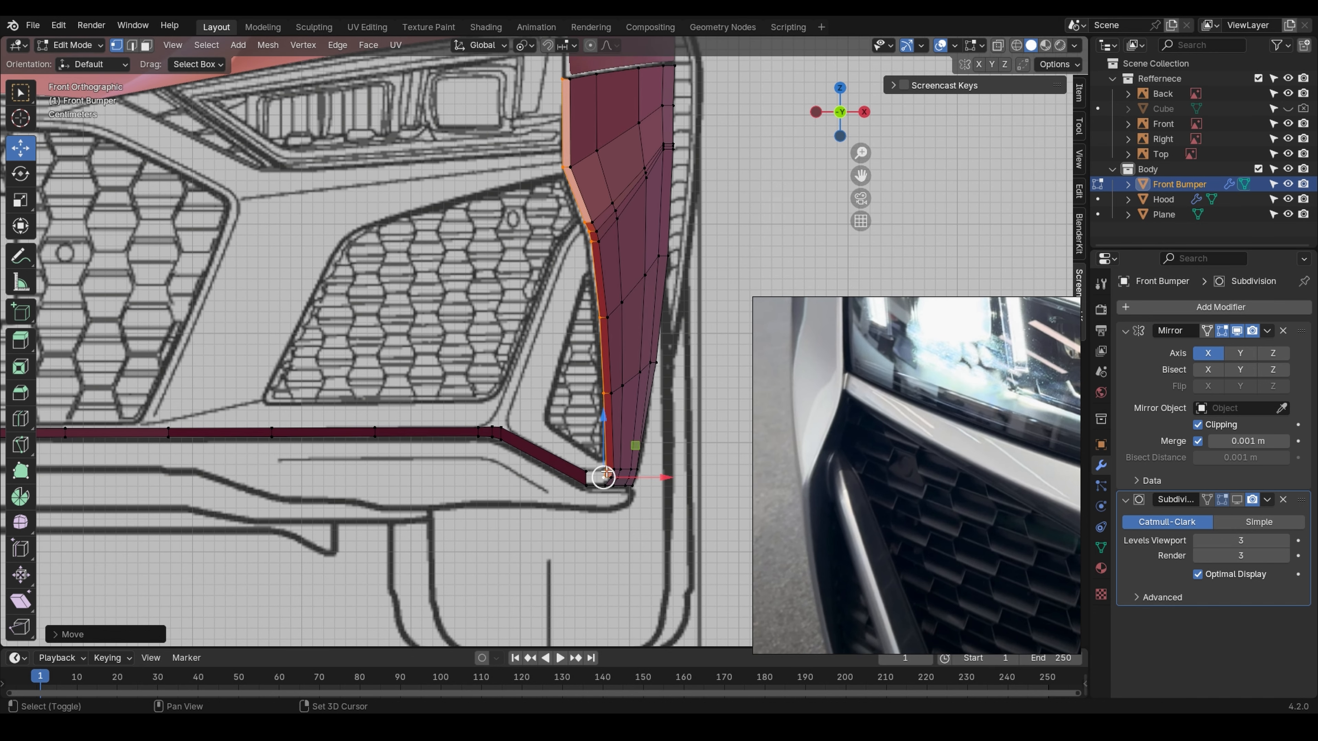
{"action": "left_click", "coordinate": [562, 170], "text": "ctrl"}
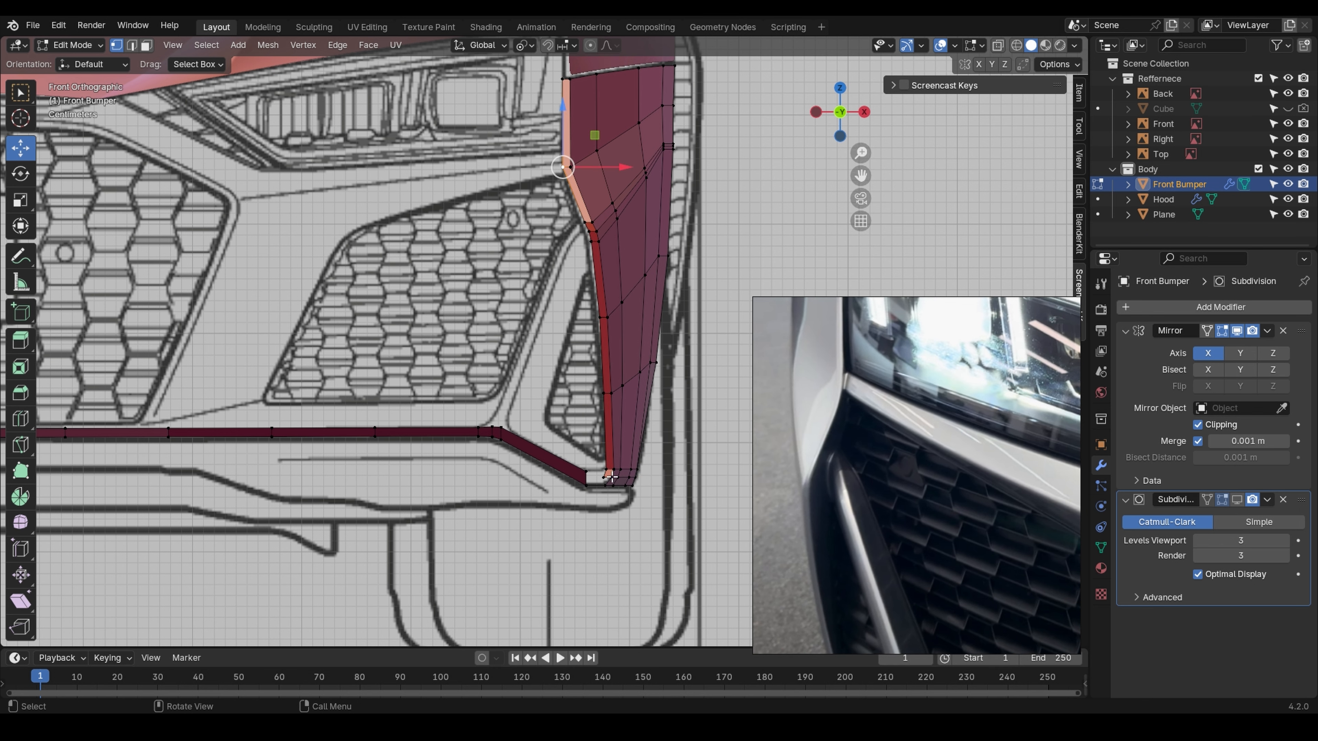
{"action": "left_click", "coordinate": [602, 478], "text": "ctrl"}
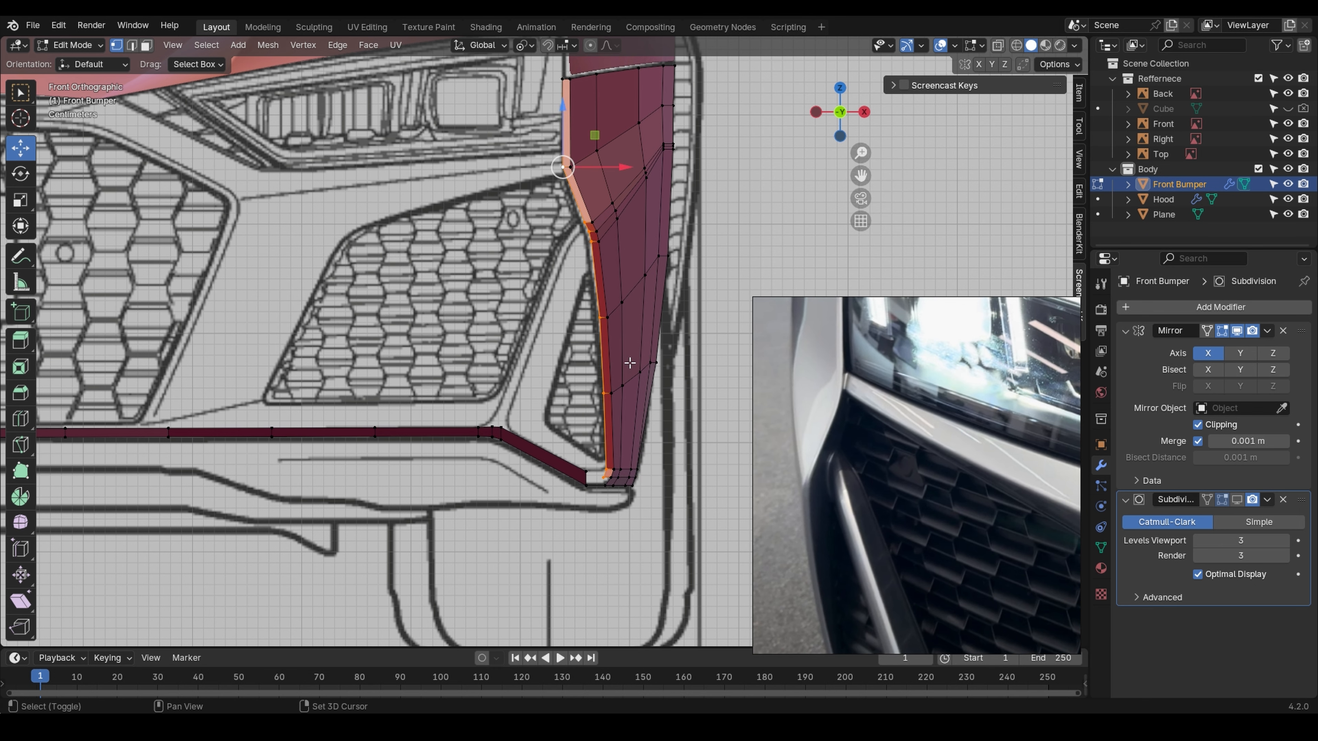
{"action": "scroll", "coordinate": [630, 368], "scroll_direction": "up", "scroll_amount": 2}
{"action": "middle_click_drag", "start_coordinate": [629, 368], "coordinate": [634, 384], "text": "shift"}
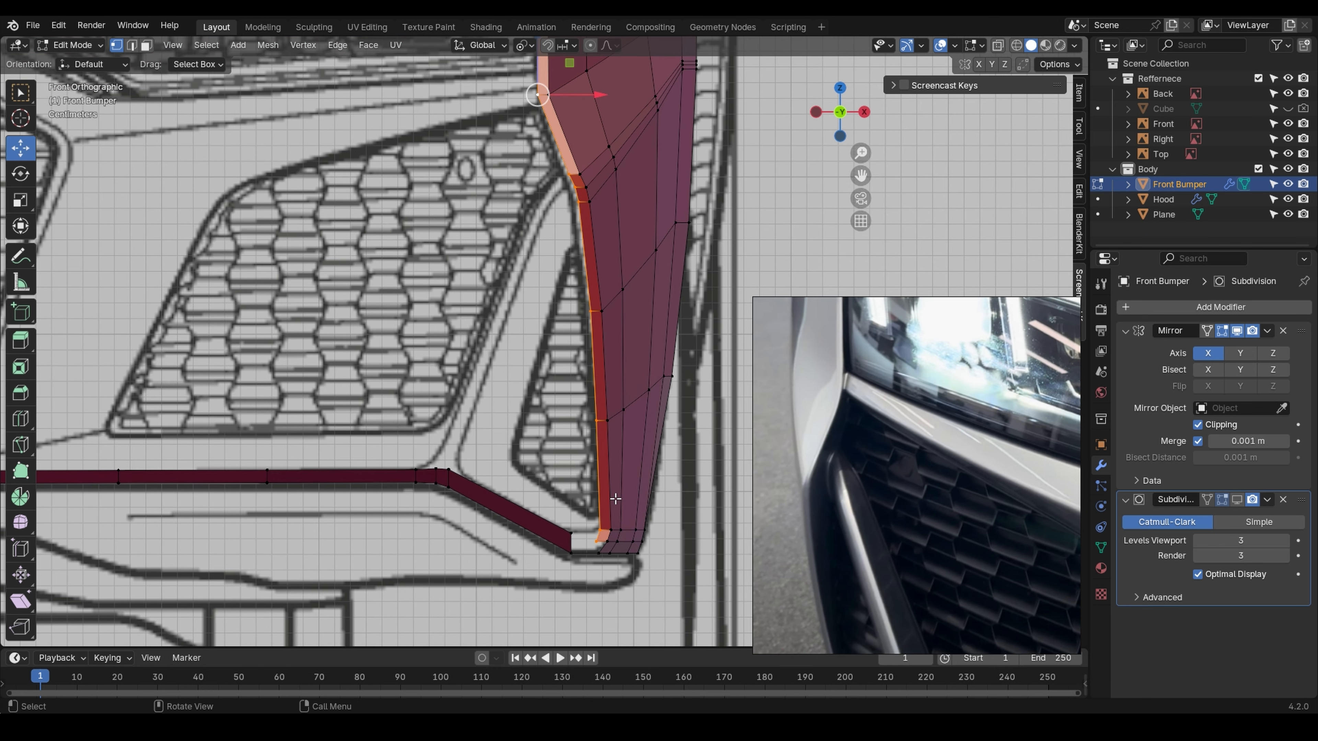
- Slide the strip's inner-edge vertex beside the upper part of the small side vent toward the blueprint line
{"action": "left_click", "coordinate": [591, 310]}
{"action": "scroll", "coordinate": [591, 310], "scroll_direction": "up", "scroll_amount": 2}
{"action": "key", "text": "shift+v"}
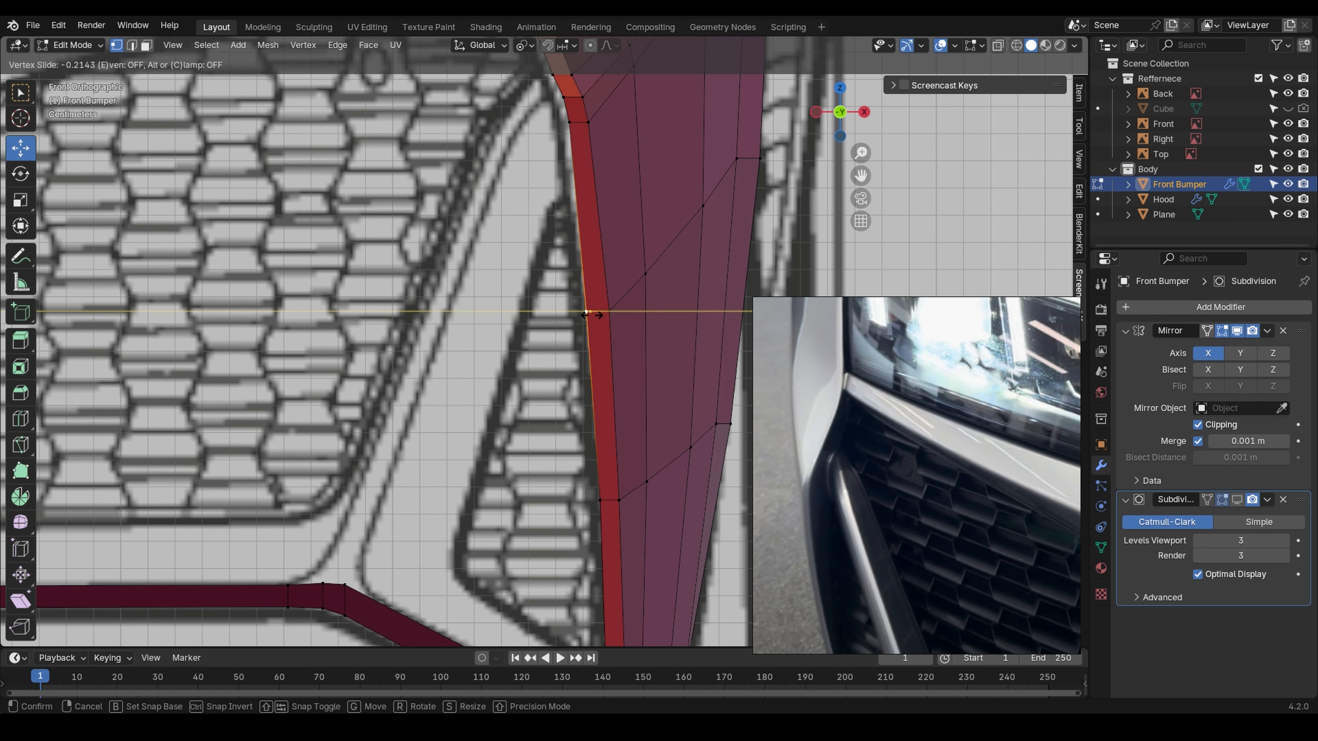
{"action": "left_click", "coordinate": [592, 315]}
{"action": "middle_click_drag", "start_coordinate": [596, 173], "coordinate": [592, 332], "text": "shift"}
{"action": "scroll", "coordinate": [576, 288], "scroll_direction": "up", "scroll_amount": 2}
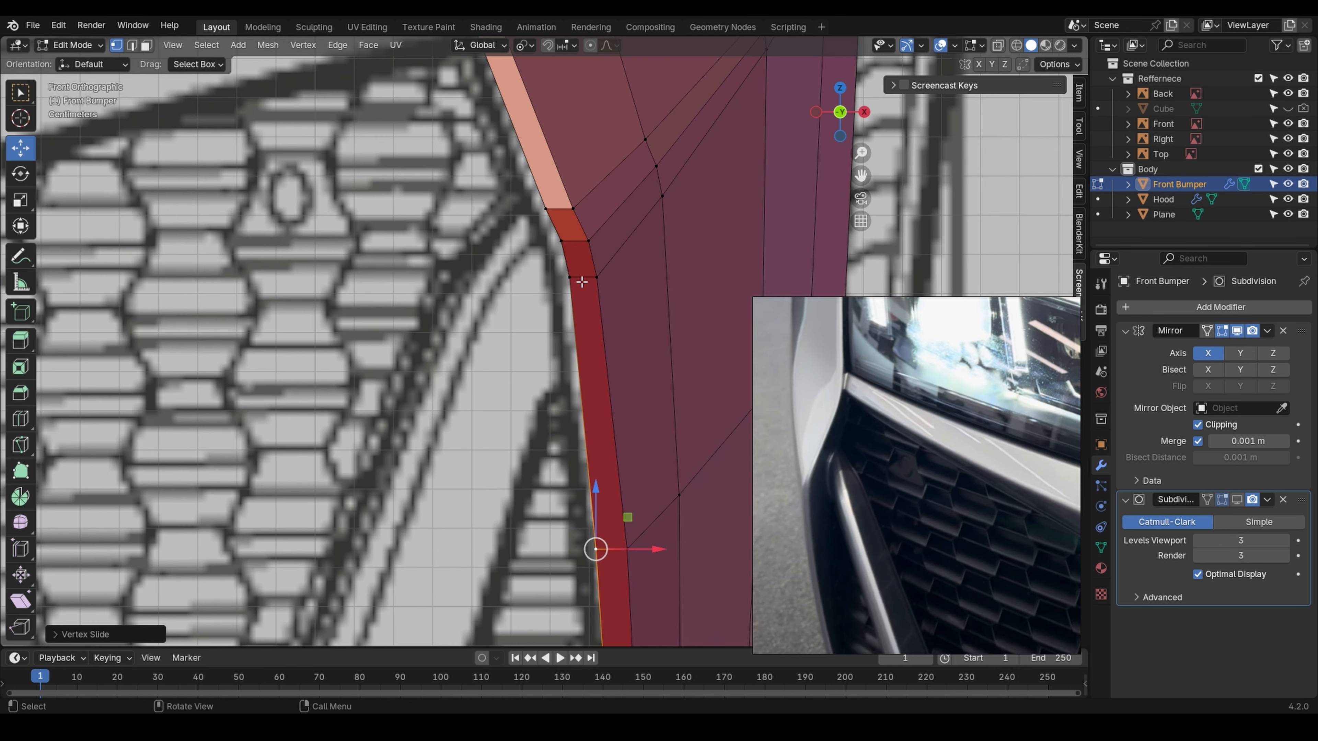
- Slide the inner-edge vertex below the strip's bend and shift the bend vertices along X to follow the blueprint
{"action": "left_click", "coordinate": [565, 286]}
{"action": "key", "text": "shift+v"}
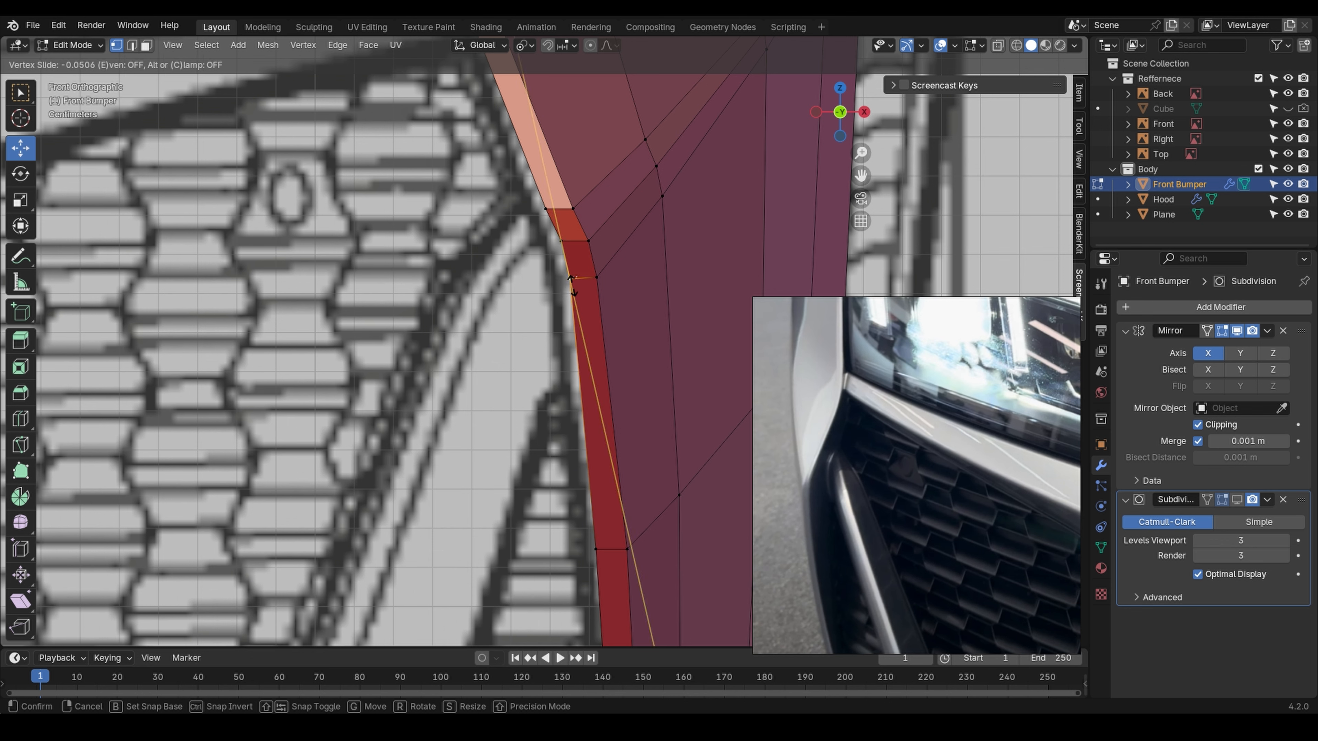
{"action": "left_click", "coordinate": [571, 284]}
{"action": "left_click", "coordinate": [539, 214], "text": "ctrl"}
{"action": "key", "text": "g"}
{"action": "key", "text": "x"}
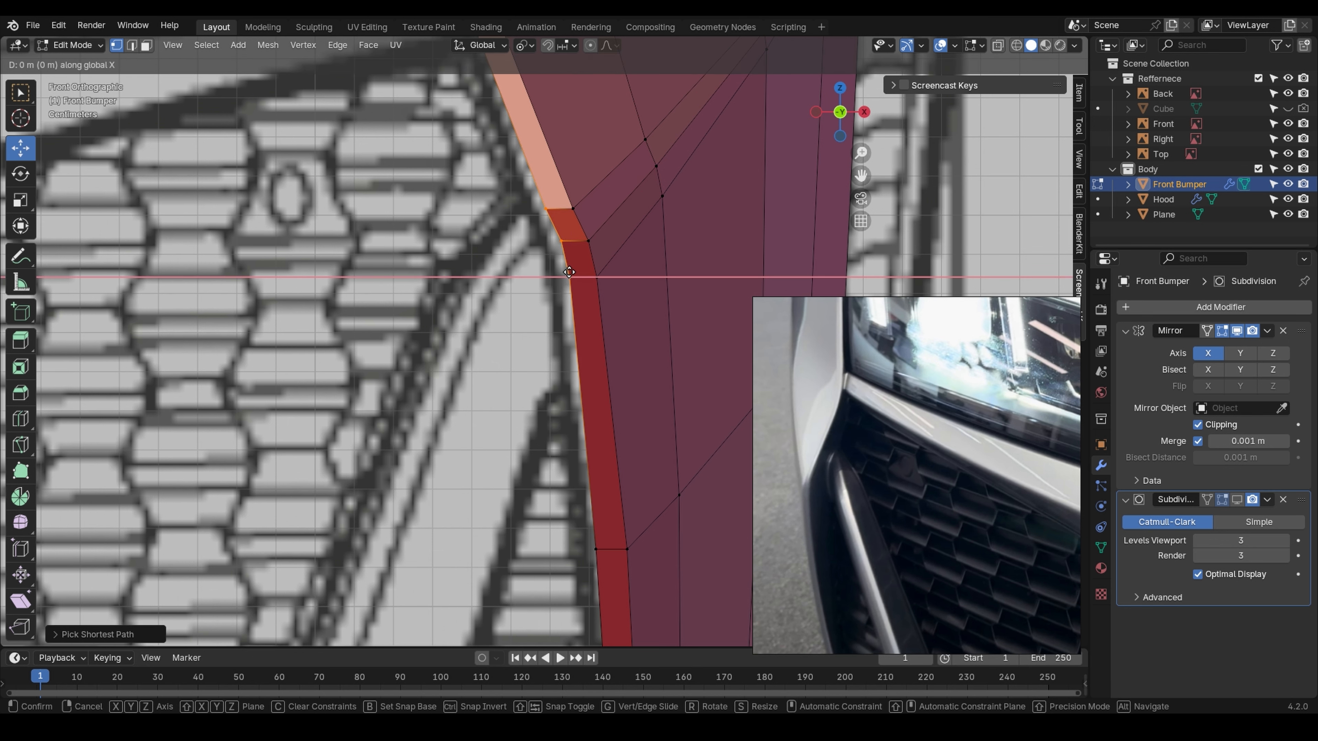
{"action": "left_click", "coordinate": [563, 271]}
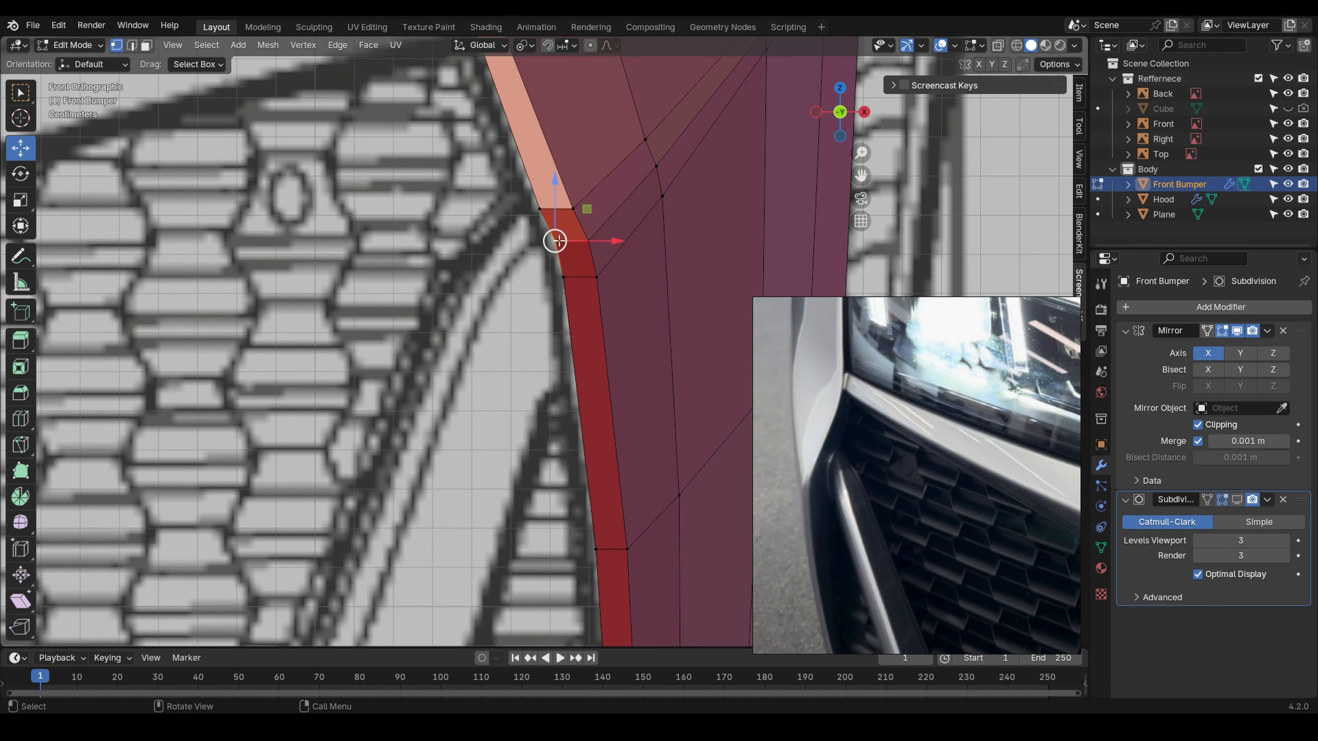
{"action": "left_click", "coordinate": [567, 276], "text": "alt"}
{"action": "key", "text": "g"}
{"action": "key", "text": "x"}
{"action": "left_click", "coordinate": [585, 296]}
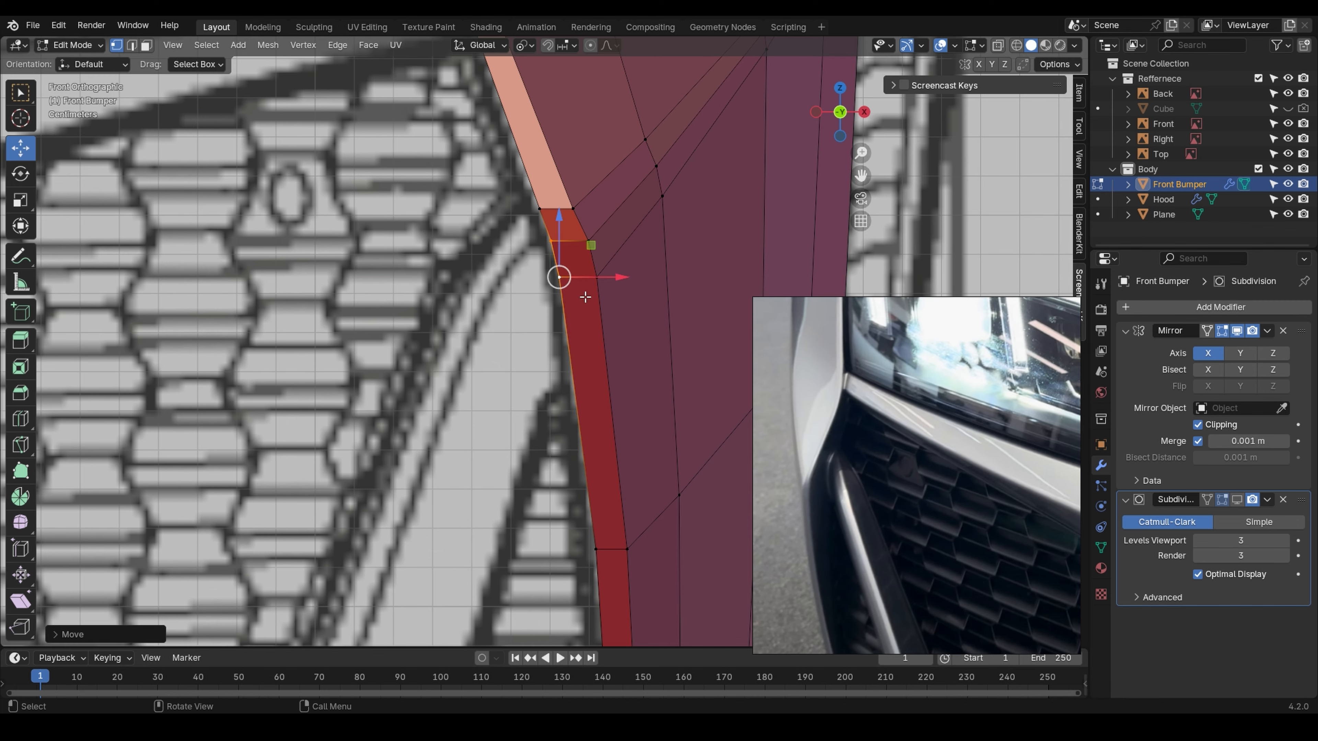
- Move the strip's inner-edge vertex beside the small side vent along X to match the blueprint
{"action": "middle_click_drag", "start_coordinate": [613, 438], "coordinate": [626, 309], "text": "shift"}
{"action": "left_click", "coordinate": [621, 410]}
{"action": "key", "text": "g"}
{"action": "key", "text": "x"}
{"action": "left_click", "coordinate": [620, 408]}
{"action": "scroll", "coordinate": [620, 408], "scroll_direction": "down", "scroll_amount": 2}
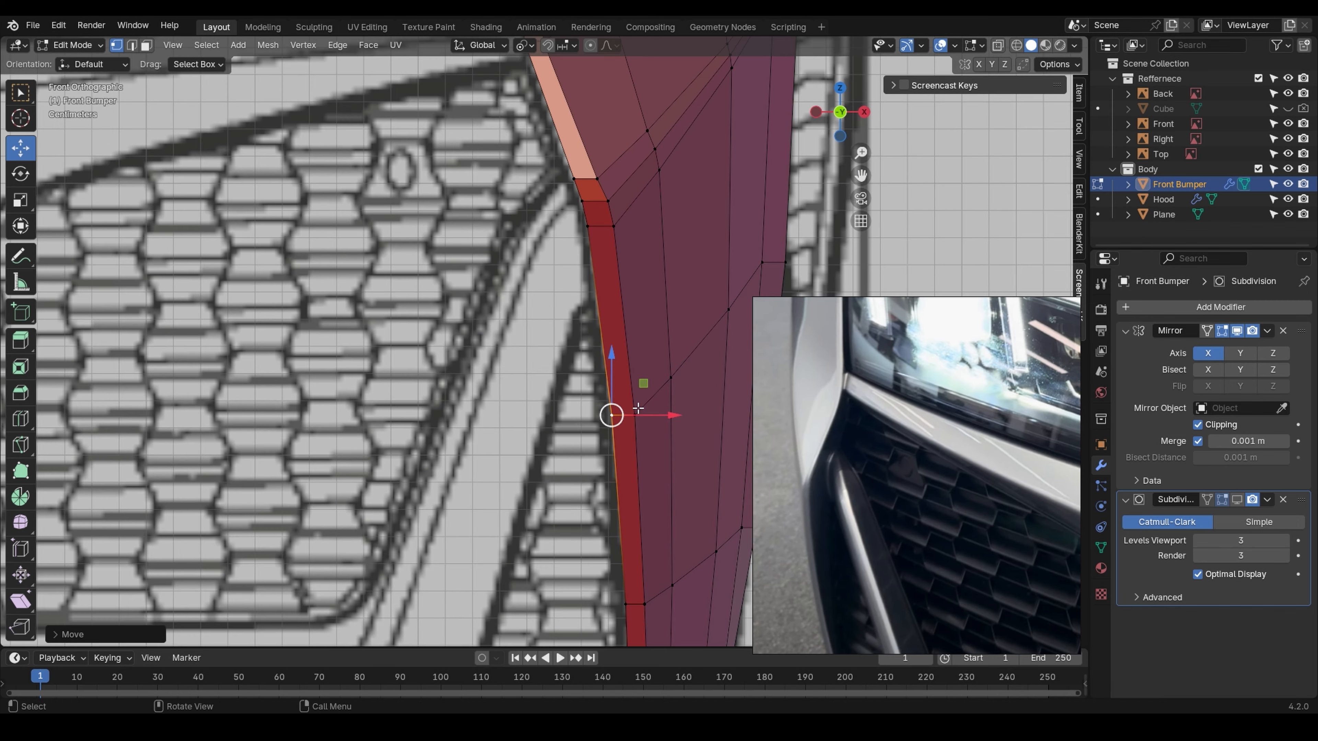
{"action": "middle_click_drag", "start_coordinate": [624, 559], "coordinate": [614, 397], "text": "shift"}
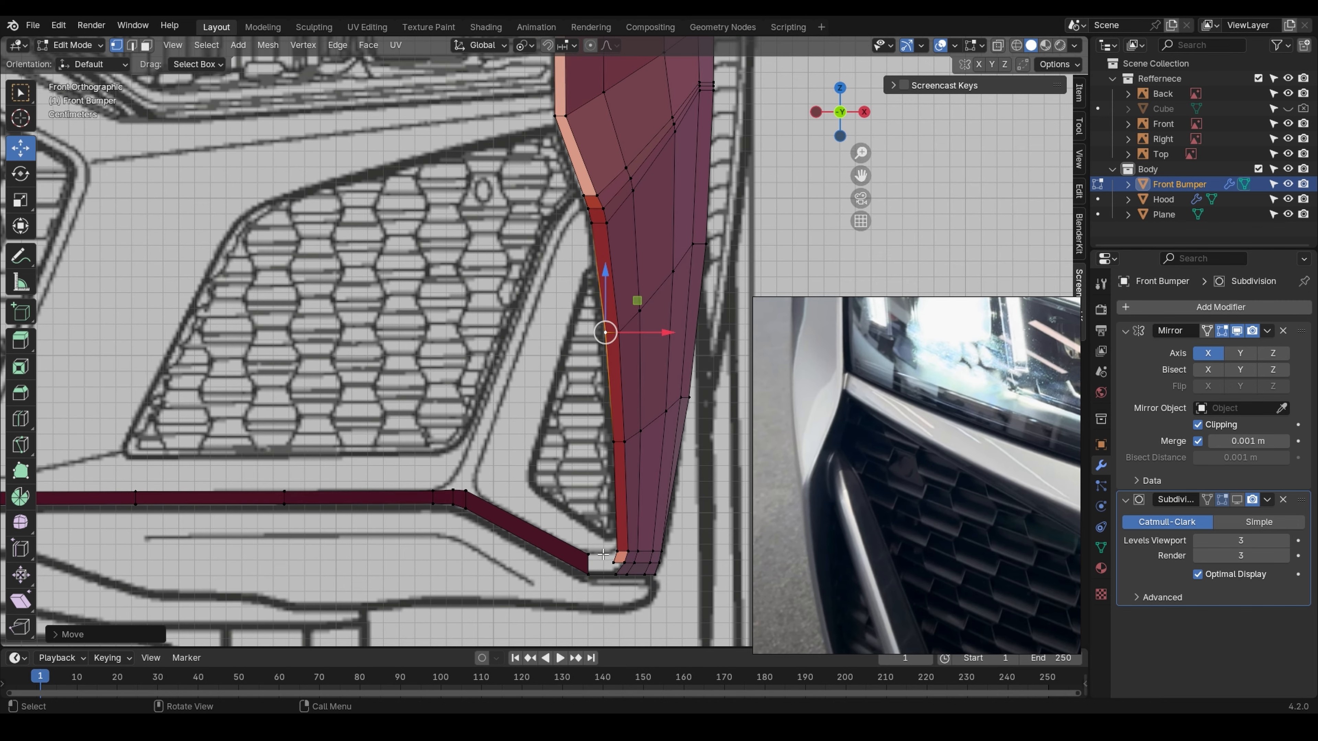
- Select the strip's whole inner edge and move it back along Y by about 0.006 m
{"action": "middle_click_drag", "start_coordinate": [586, 378], "coordinate": [597, 483], "text": "shift"}
{"action": "scroll", "coordinate": [623, 337], "scroll_direction": "down", "scroll_amount": 2}
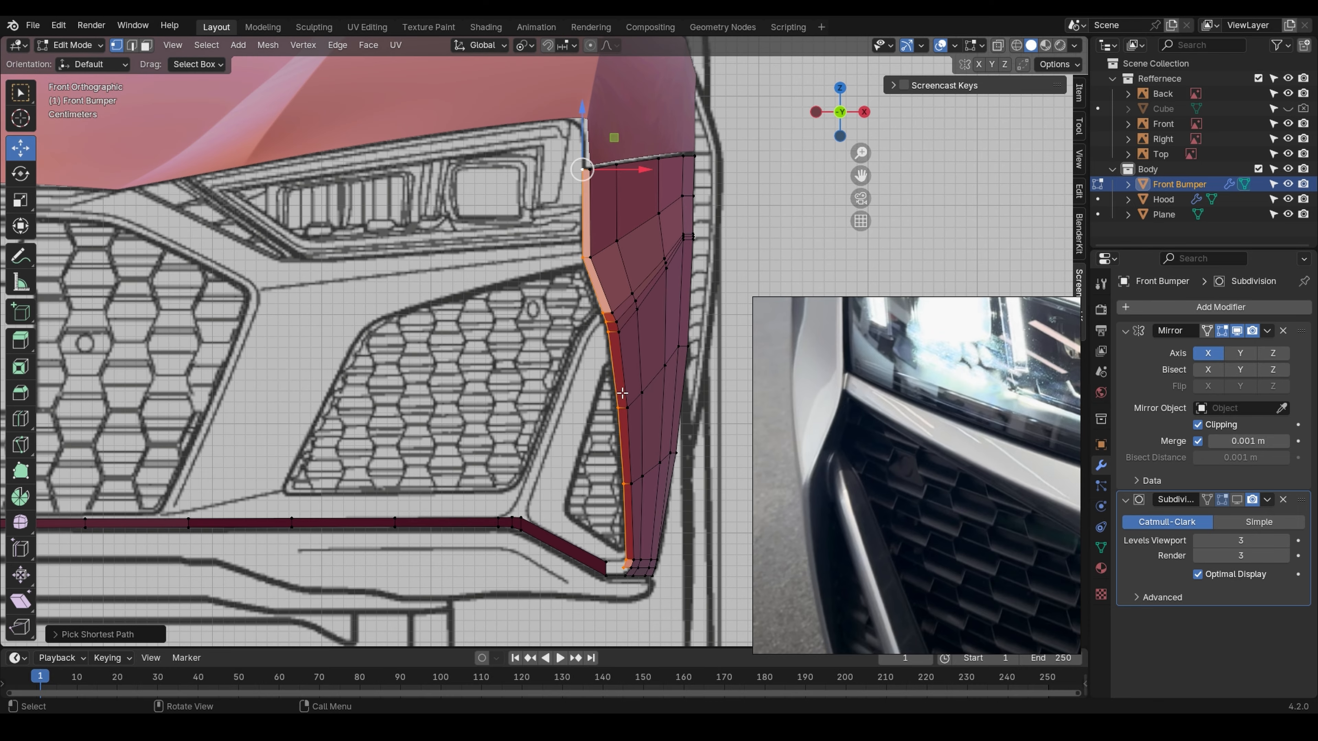
{"action": "middle_click_drag", "start_coordinate": [624, 391], "coordinate": [627, 520]}
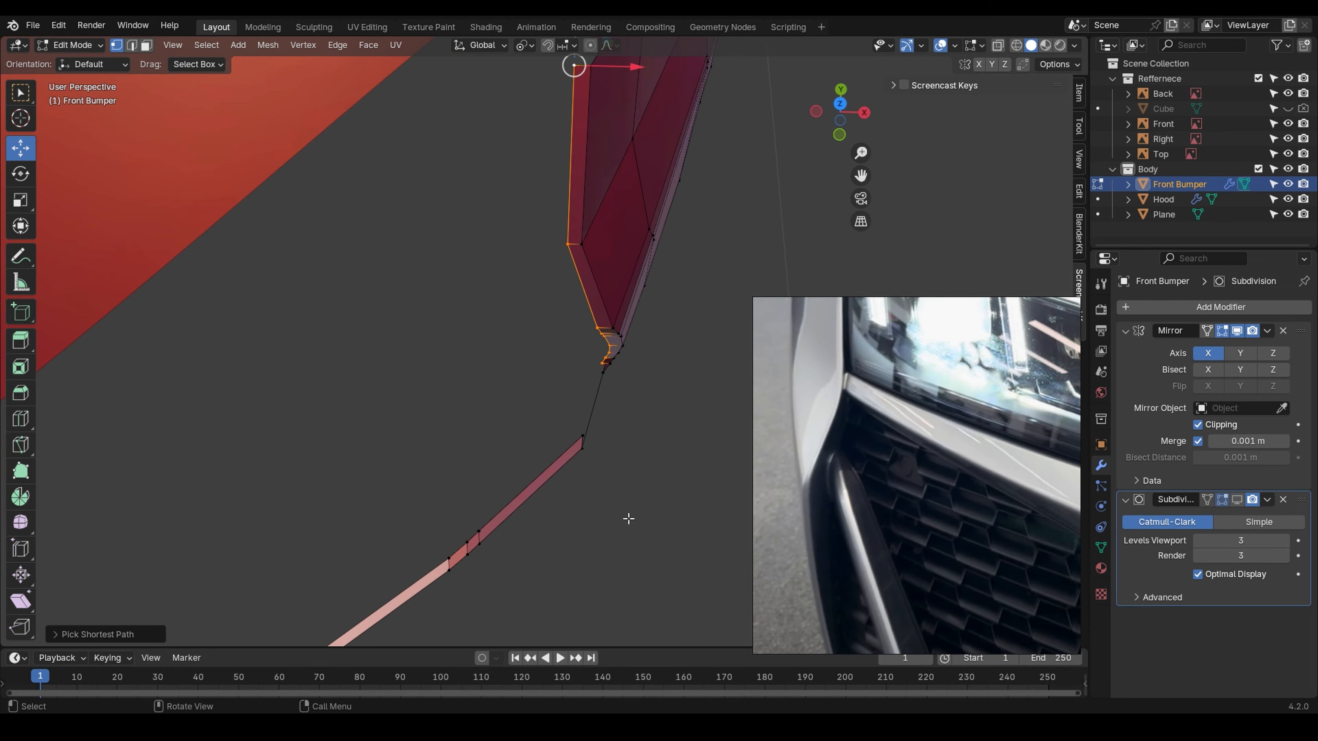
{"action": "key", "text": "g"}
{"action": "key", "text": "y"}
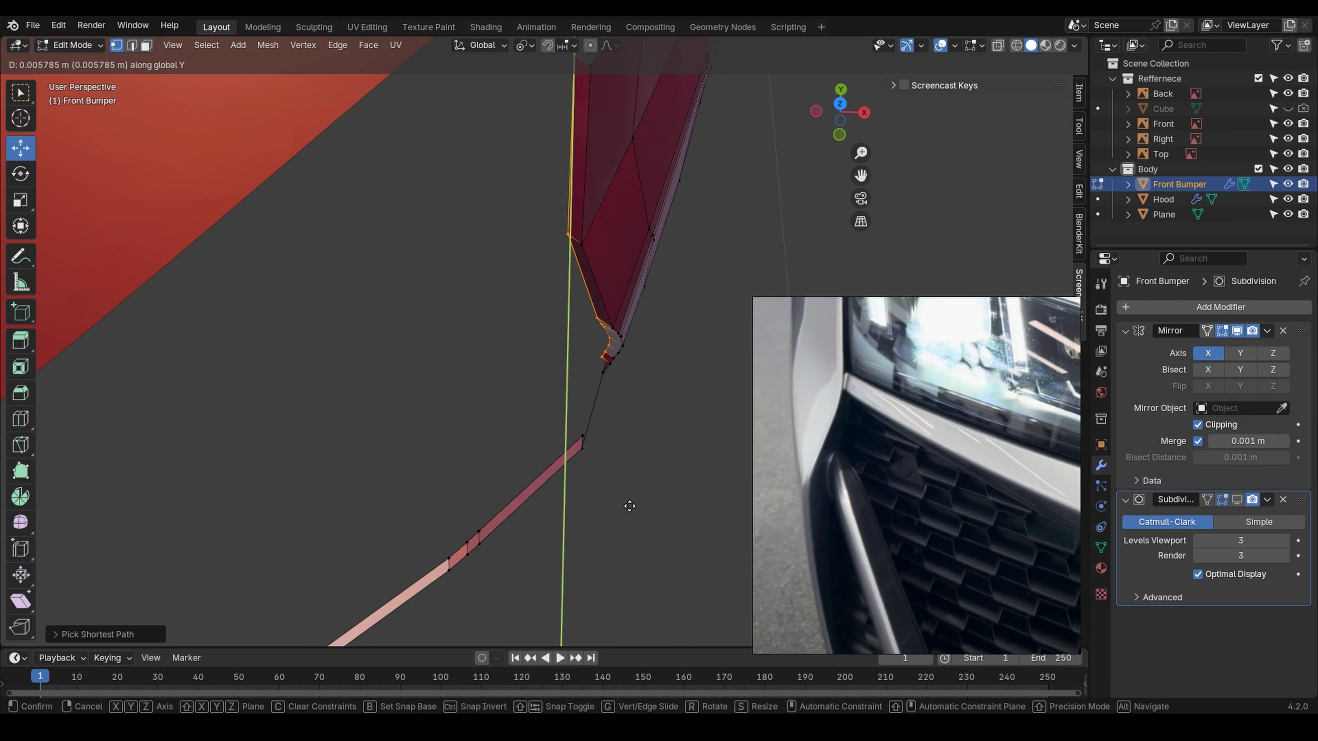
{"action": "left_click", "coordinate": [629, 503]}
- Select the strip's inner edge from the bend down to the lower corner of the side panel
{"action": "left_click", "coordinate": [602, 325]}
{"action": "middle_click_drag", "start_coordinate": [605, 321], "coordinate": [512, 89]}
{"action": "middle_click_drag", "start_coordinate": [571, 599], "coordinate": [530, 474], "text": "shift"}
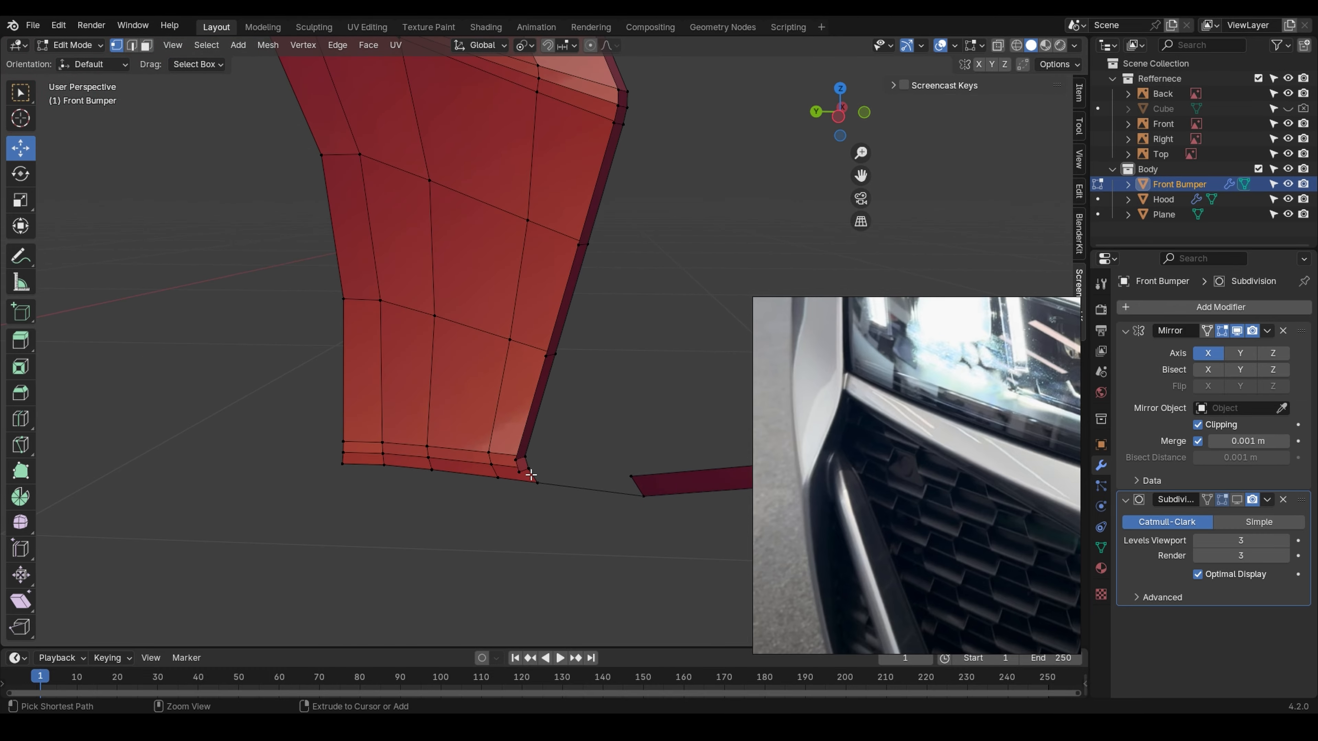
{"action": "scroll", "coordinate": [623, 362], "scroll_direction": "up", "scroll_amount": 5}
{"action": "middle_click_drag", "start_coordinate": [585, 426], "coordinate": [543, 411]}
{"action": "scroll", "coordinate": [577, 385], "scroll_direction": "down", "scroll_amount": 5}
{"action": "scroll", "coordinate": [594, 333], "scroll_direction": "up", "scroll_amount": 1}
- Try to move the selected lower part of the strip's inner edge along Y
{"action": "key", "text": "g"}
{"action": "key", "text": "y"}
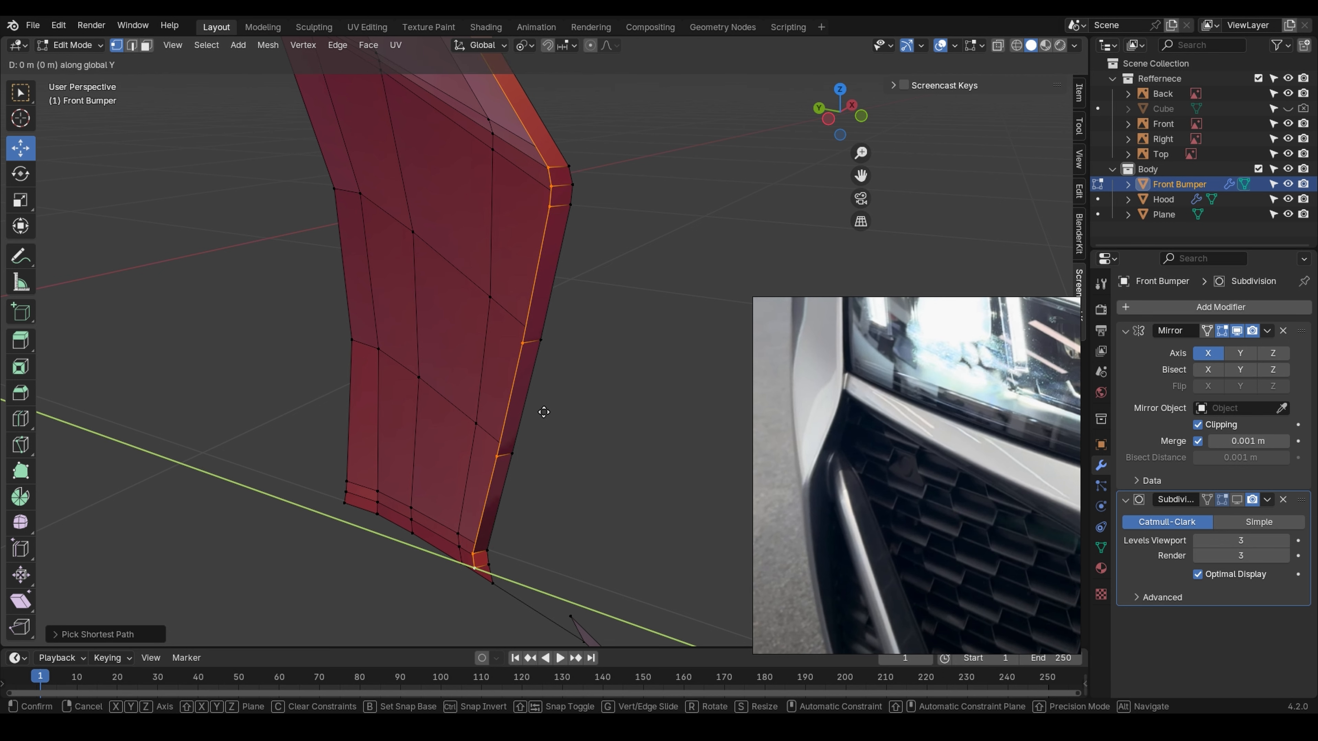
{"action": "left_click", "coordinate": [494, 351]}
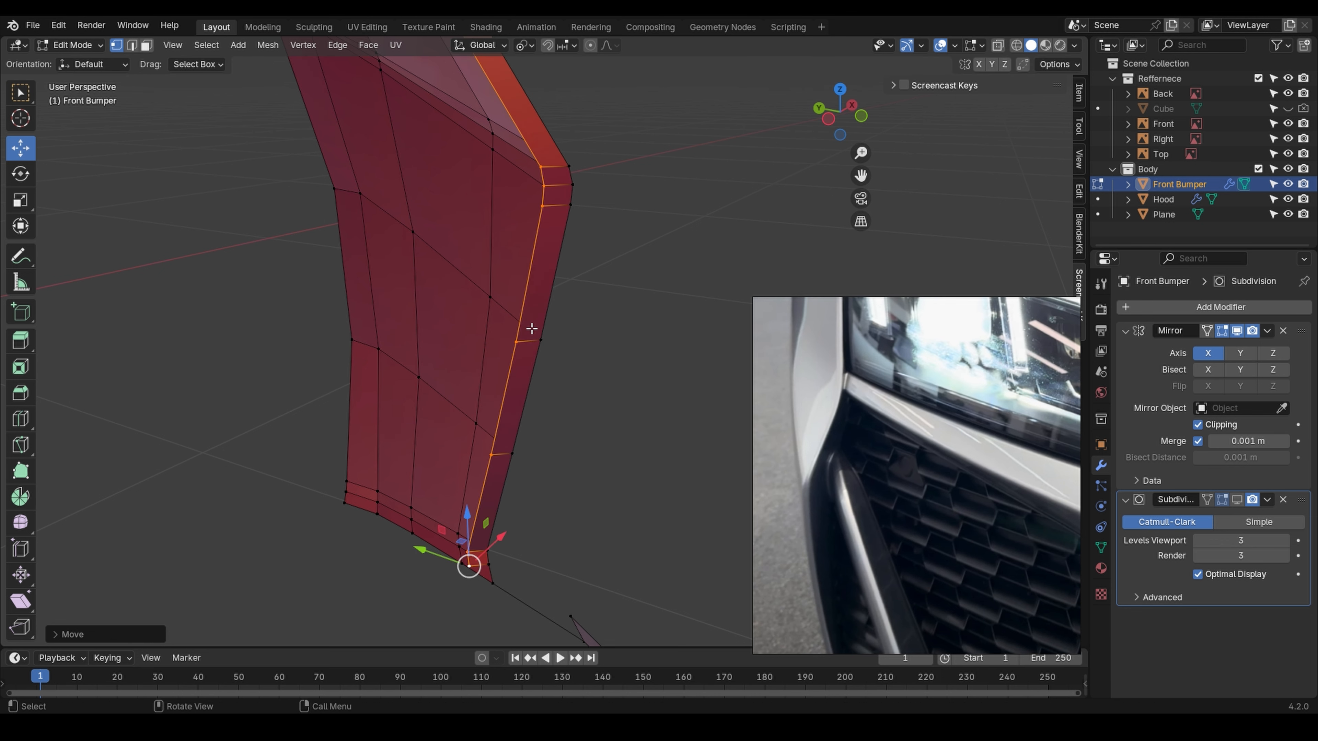
{"action": "left_click", "coordinate": [540, 340]}
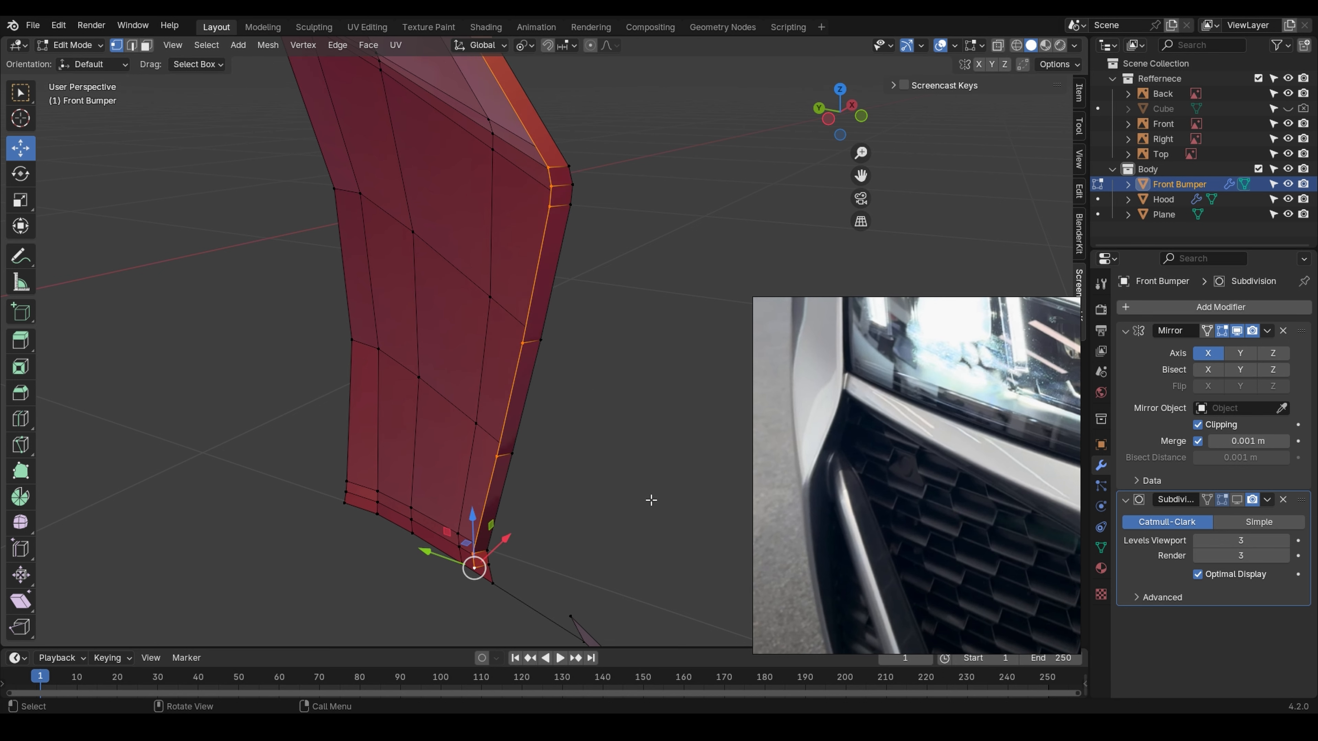
- Move the lower part of the strip's inner edge slightly back along Y
{"action": "key", "text": "g"}
{"action": "key", "text": "y"}
{"action": "left_click", "coordinate": [635, 492]}
- Check the side panel's lower corner against the reference photo and add a centred loop cut along the lip strip
{"action": "left_click", "coordinate": [487, 454]}
{"action": "middle_click_drag", "start_coordinate": [487, 456], "coordinate": [456, 571]}
{"action": "scroll", "coordinate": [446, 584], "scroll_direction": "up", "scroll_amount": 6}
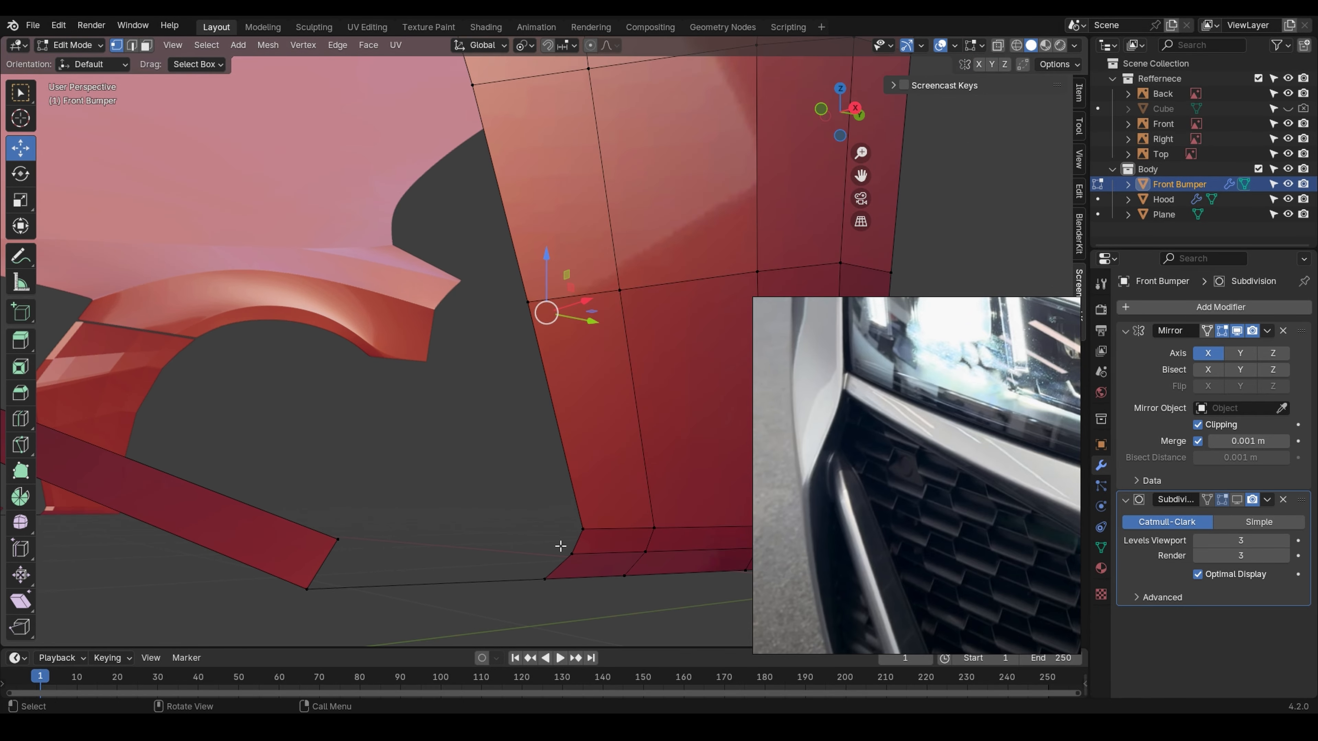
{"action": "scroll", "coordinate": [612, 551], "scroll_direction": "down", "scroll_amount": 1}
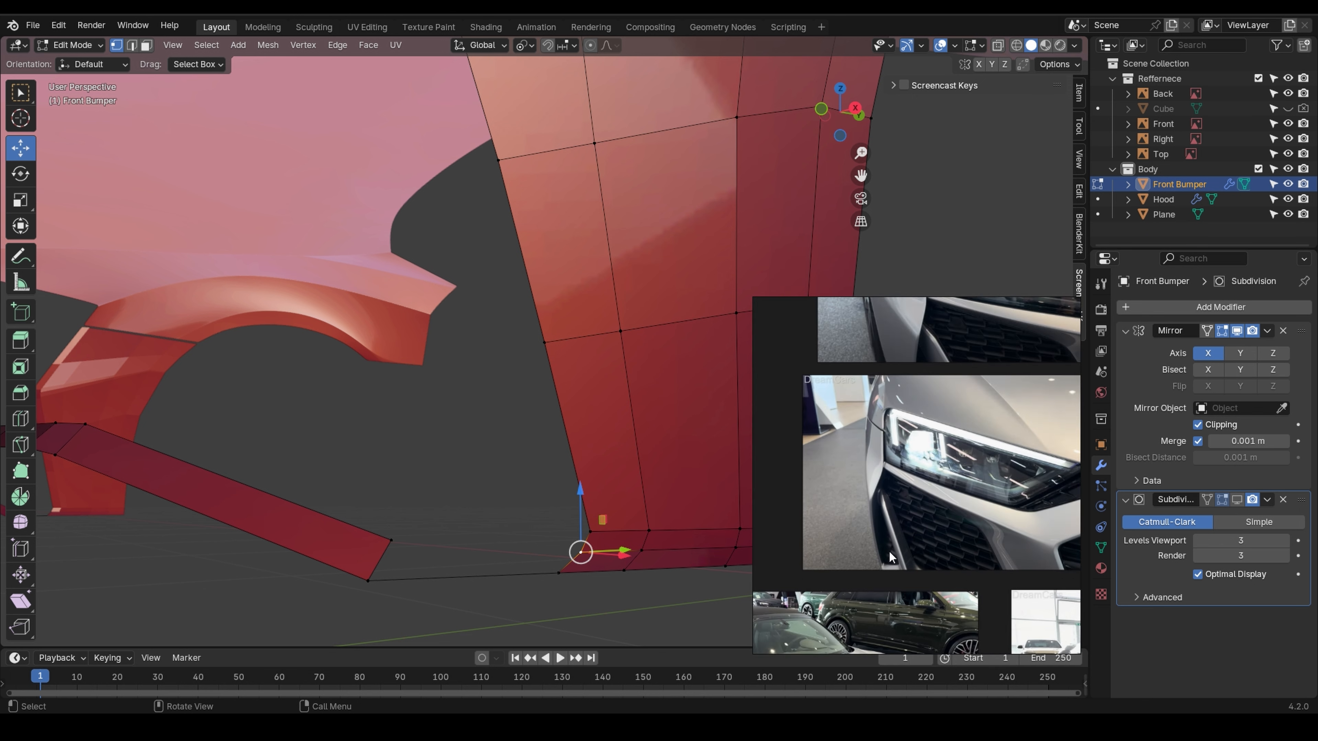
{"action": "key", "text": "ctrl+r"}
{"action": "left_click", "coordinate": [386, 551]}
{"action": "right_click", "coordinate": [391, 556]}
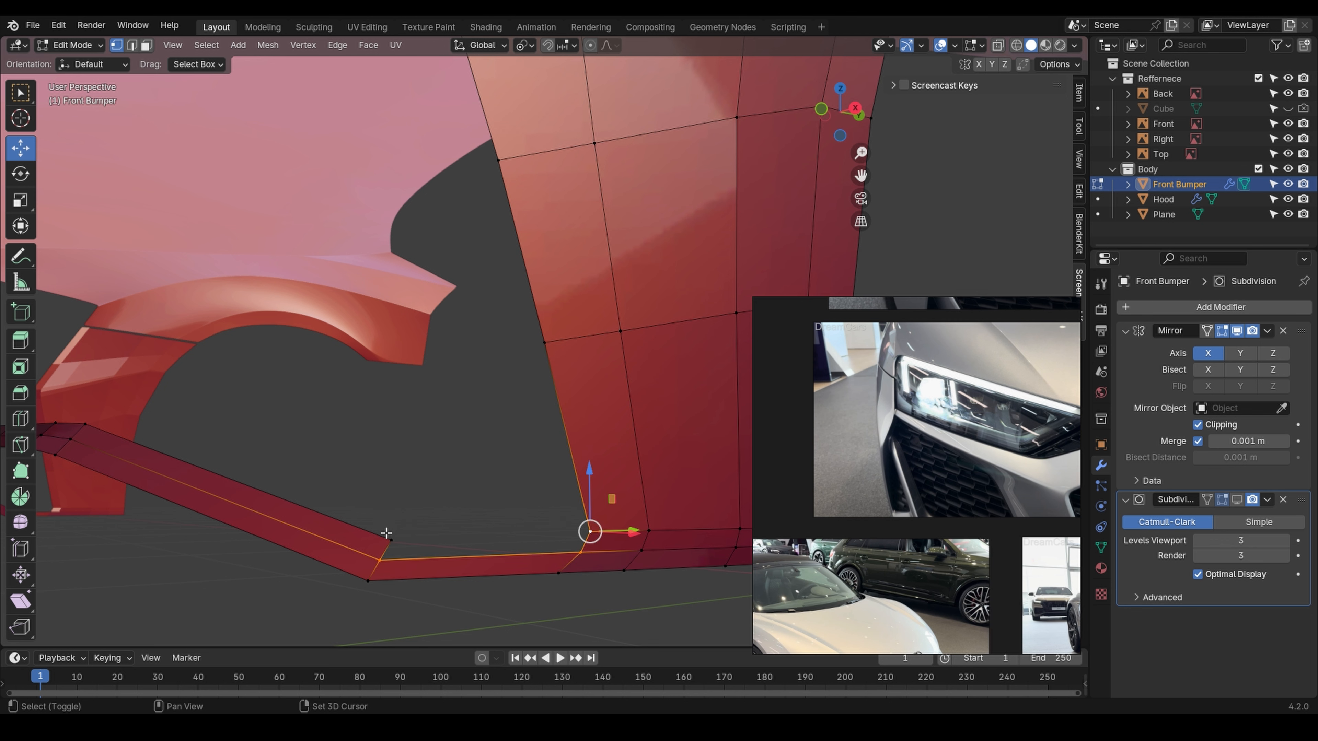
- Fill the gap between the lip strip's lower outer end and the side panel's lower corner with faces
{"action": "scroll", "coordinate": [437, 534], "scroll_direction": "down", "scroll_amount": 2}
{"action": "middle_click_drag", "start_coordinate": [437, 534], "coordinate": [535, 533]}
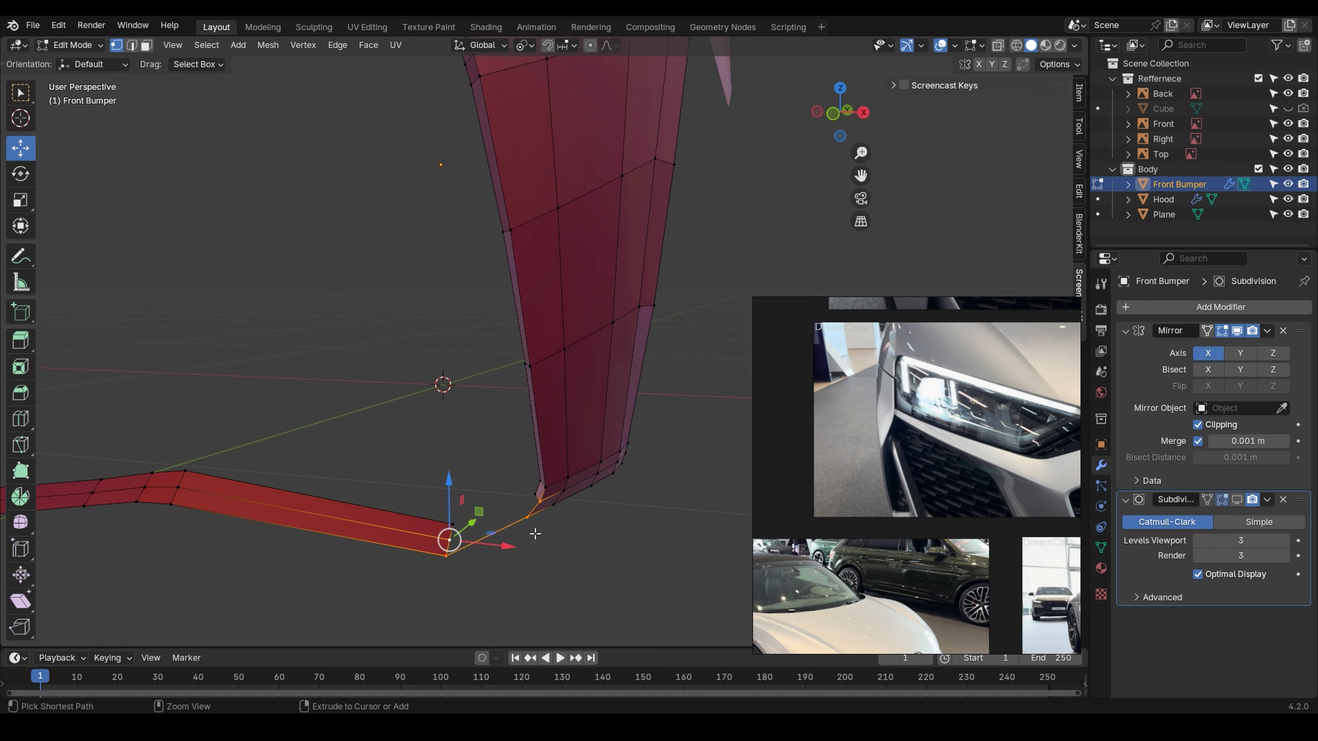
{"action": "scroll", "coordinate": [535, 525], "scroll_direction": "up", "scroll_amount": 2}
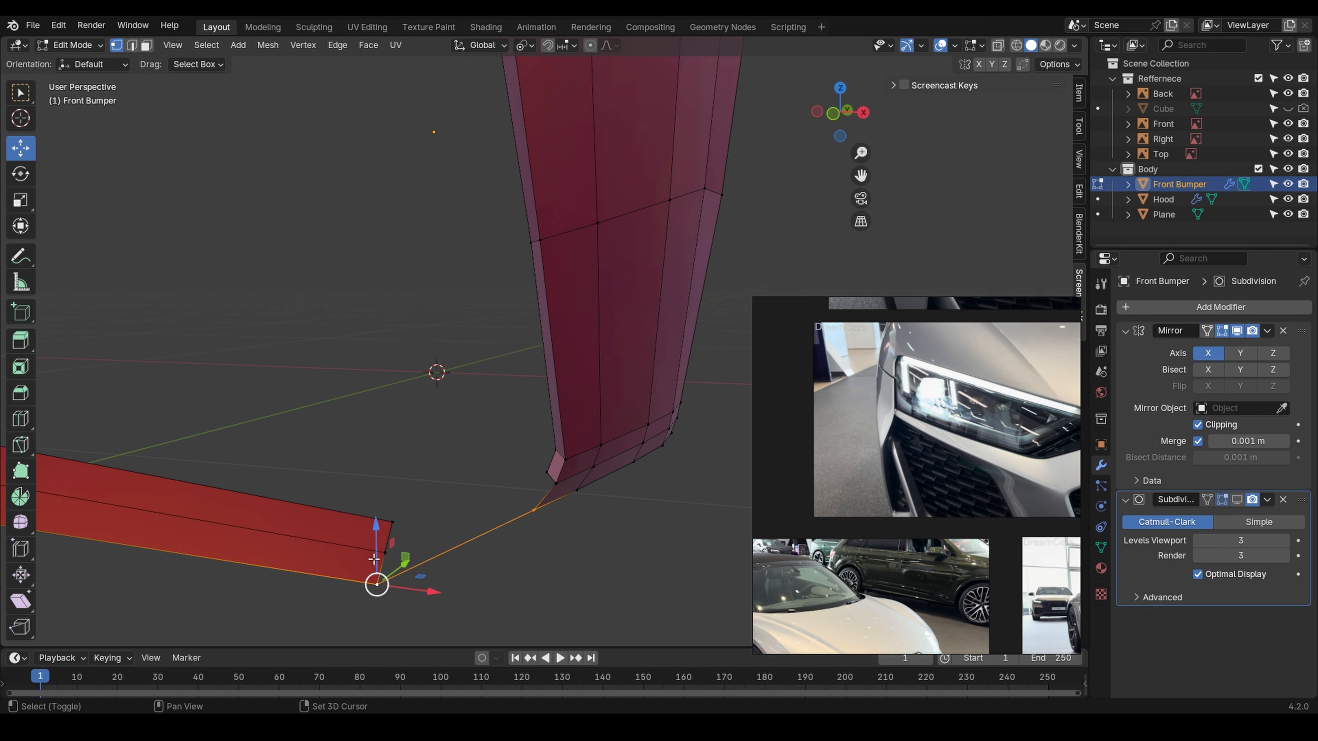
{"action": "middle_click_drag", "start_coordinate": [556, 485], "coordinate": [576, 509]}
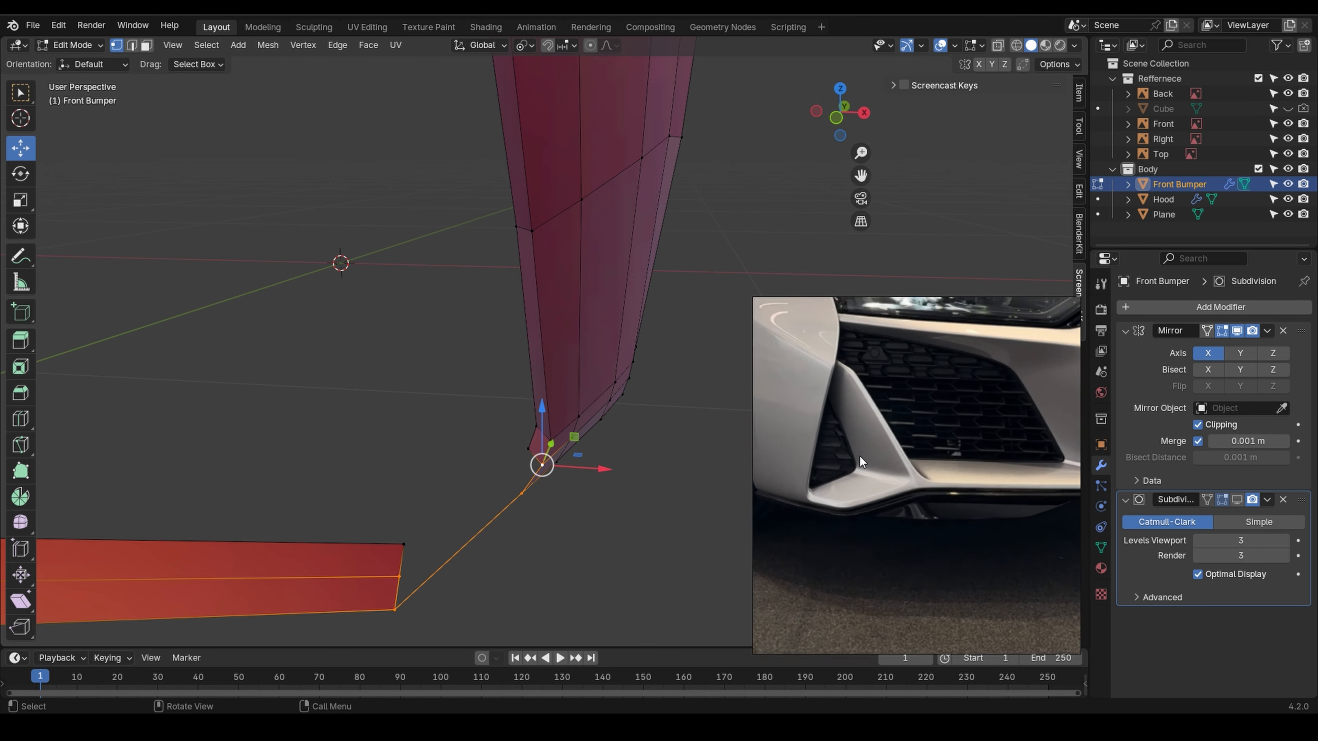
{"action": "scroll", "coordinate": [859, 457], "scroll_direction": "up", "scroll_amount": 3}
{"action": "middle_click_drag", "start_coordinate": [635, 476], "coordinate": [571, 436]}
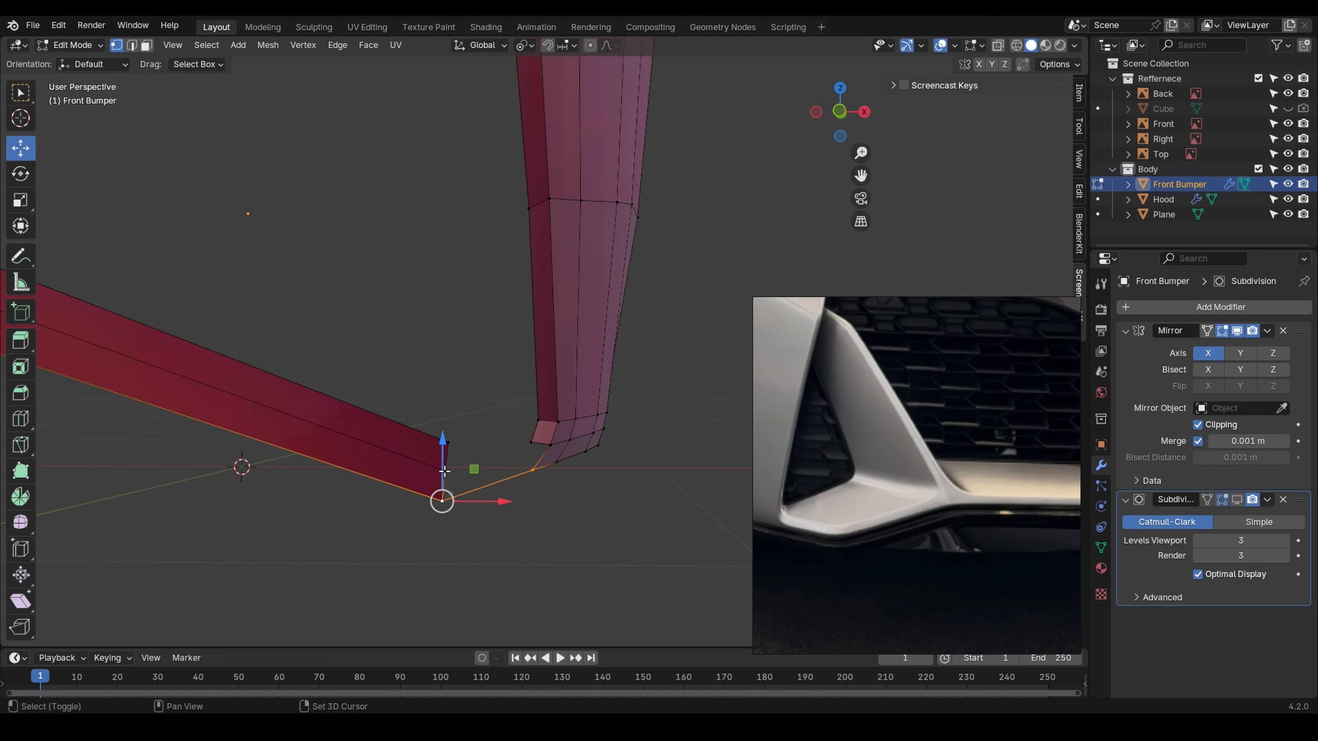
{"action": "middle_click_drag", "start_coordinate": [554, 469], "coordinate": [545, 432]}
{"action": "scroll", "coordinate": [541, 431], "scroll_direction": "up", "scroll_amount": 1}
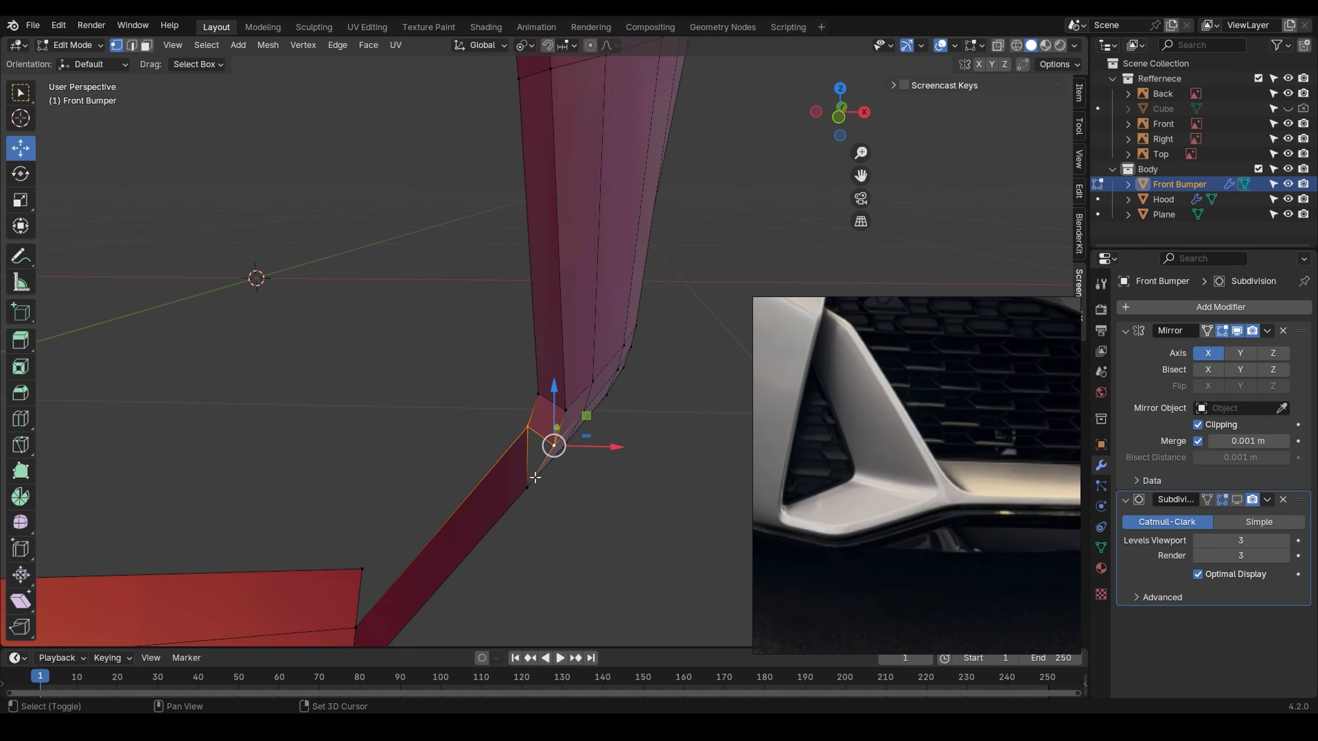
- Select the middle edge row across the side panel's lower corner and scale it along X about its outer end vertex
{"action": "middle_click_drag", "start_coordinate": [535, 476], "coordinate": [390, 450]}
{"action": "left_click", "coordinate": [574, 382], "text": "ctrl"}
{"action": "left_click", "coordinate": [571, 387], "text": "ctrl"}
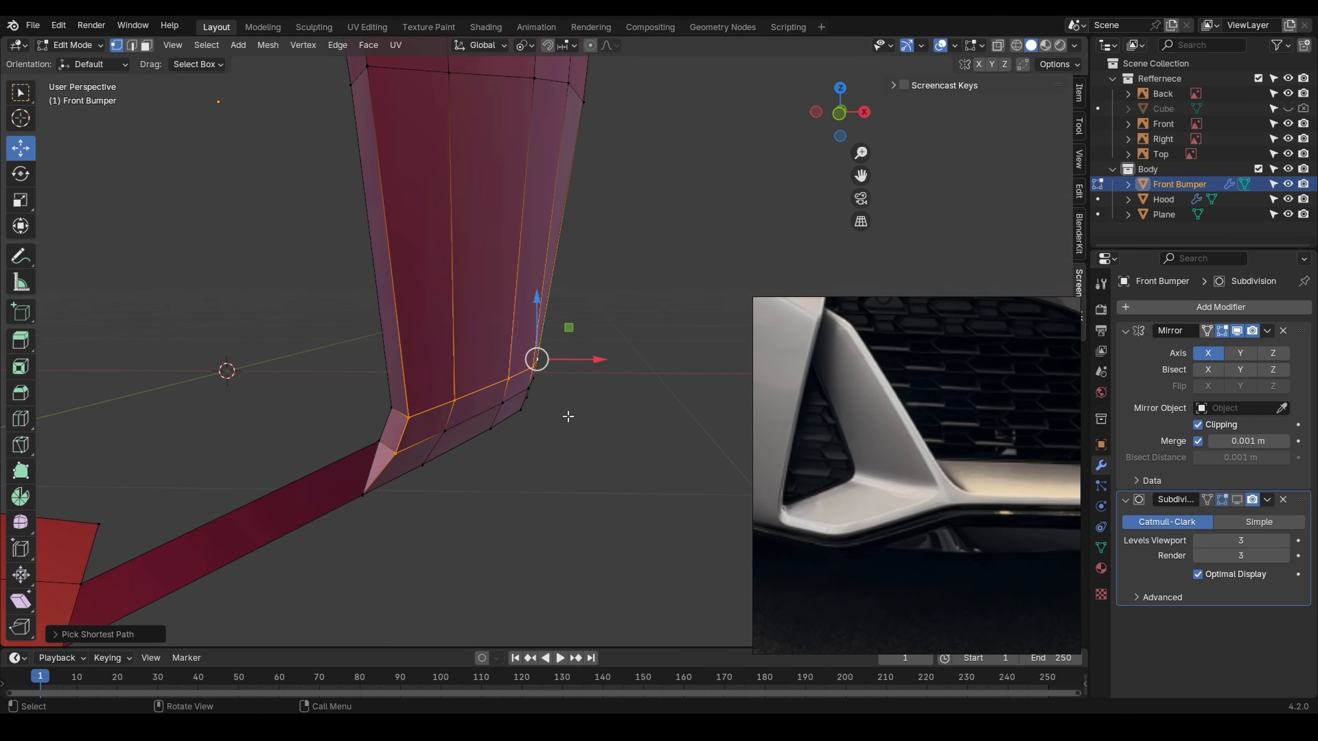
{"action": "middle_click_drag", "start_coordinate": [568, 416], "coordinate": [419, 430]}
{"action": "left_click", "coordinate": [321, 445]}
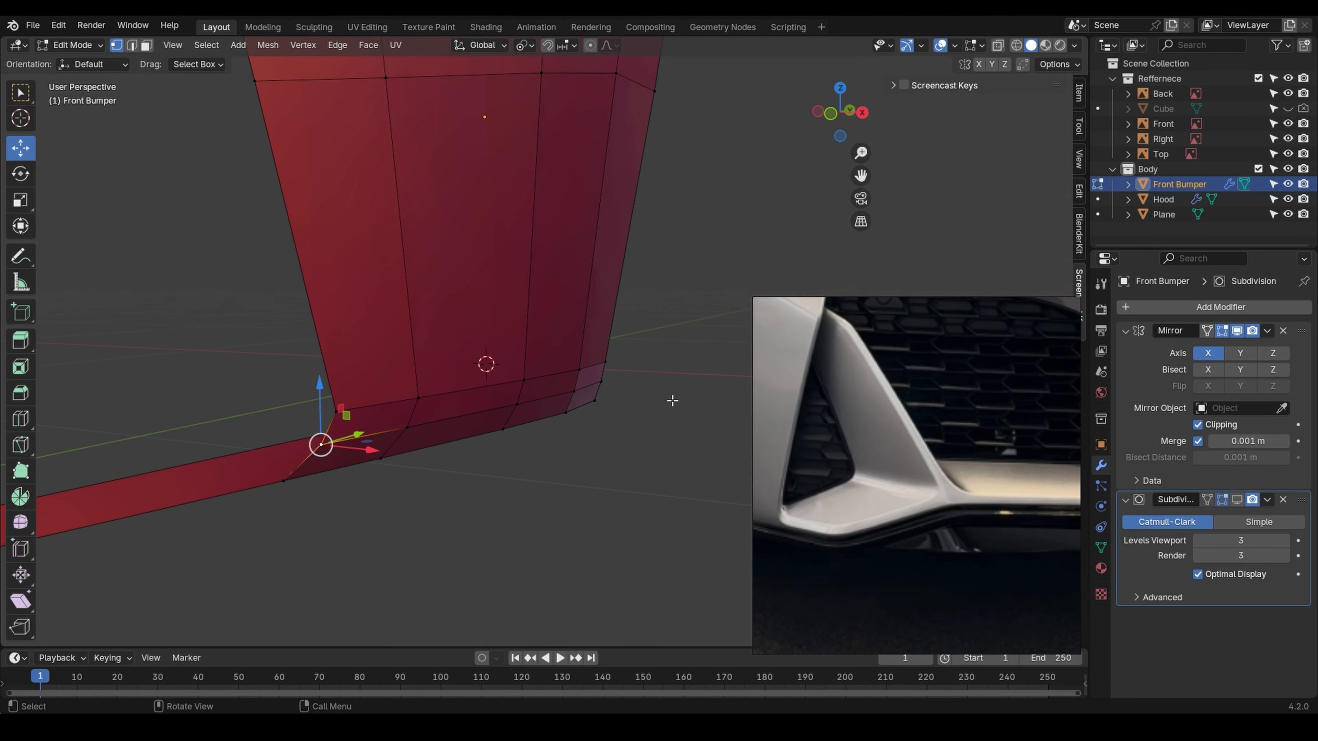
{"action": "middle_click_drag", "start_coordinate": [592, 416], "coordinate": [542, 496]}
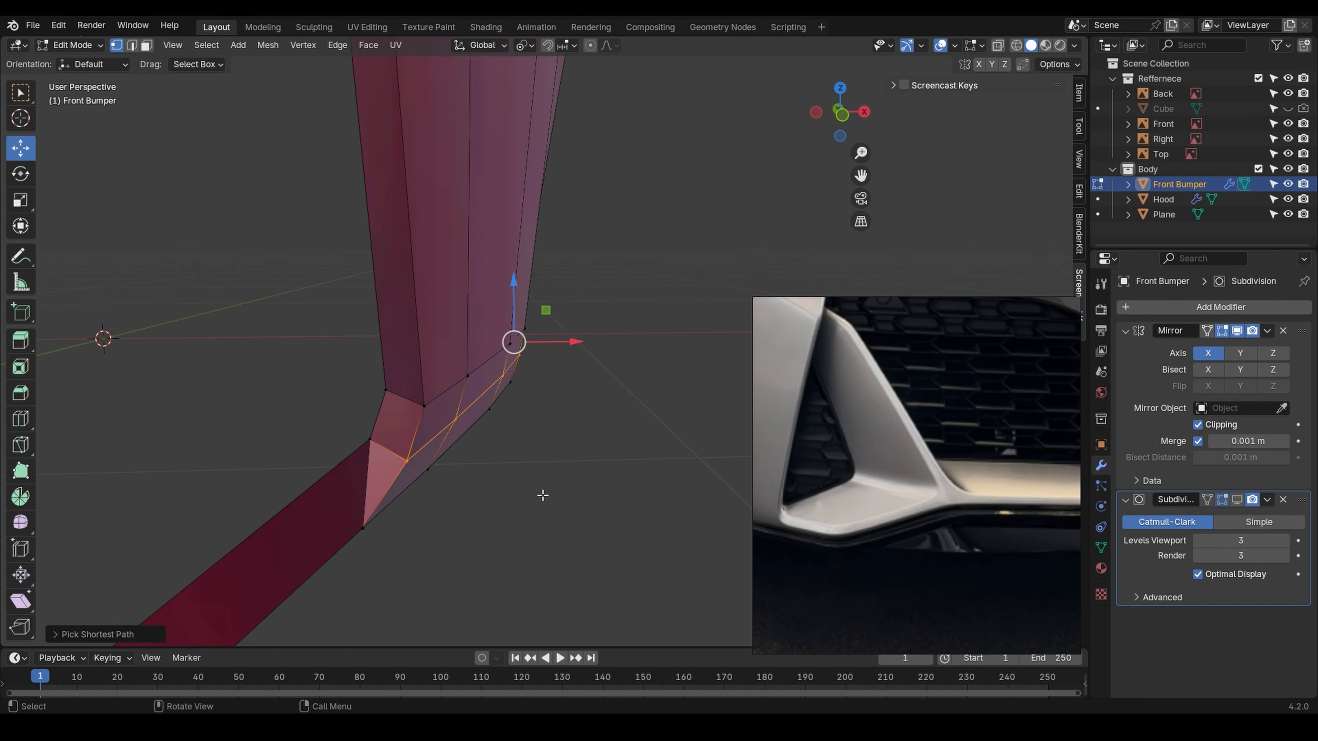
{"action": "key", "text": "s"}
{"action": "key", "text": "x"}
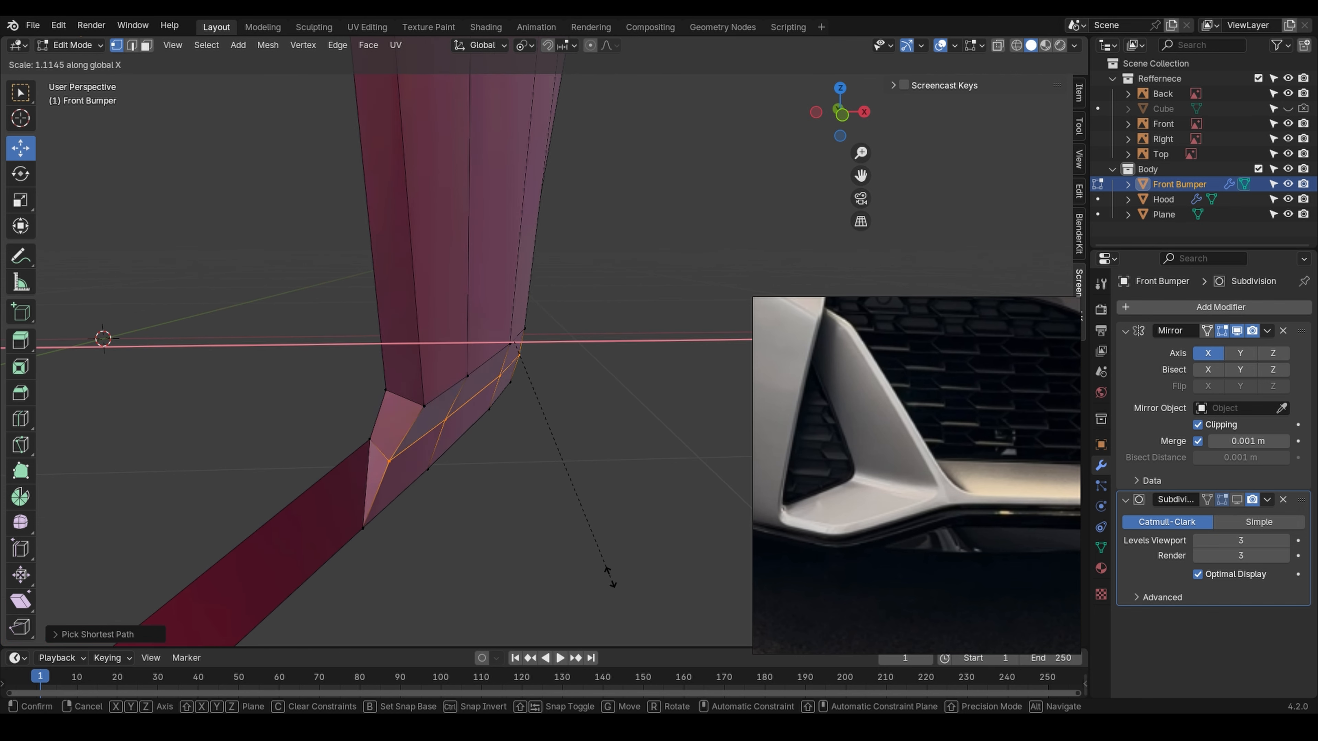
{"action": "left_click", "coordinate": [576, 530]}
- Scale the selected middle edge row along Y to adjust its depth at the panel's lower corner
{"action": "middle_click_drag", "start_coordinate": [577, 530], "coordinate": [530, 512]}
{"action": "key", "text": "s"}
{"action": "key", "text": "y"}
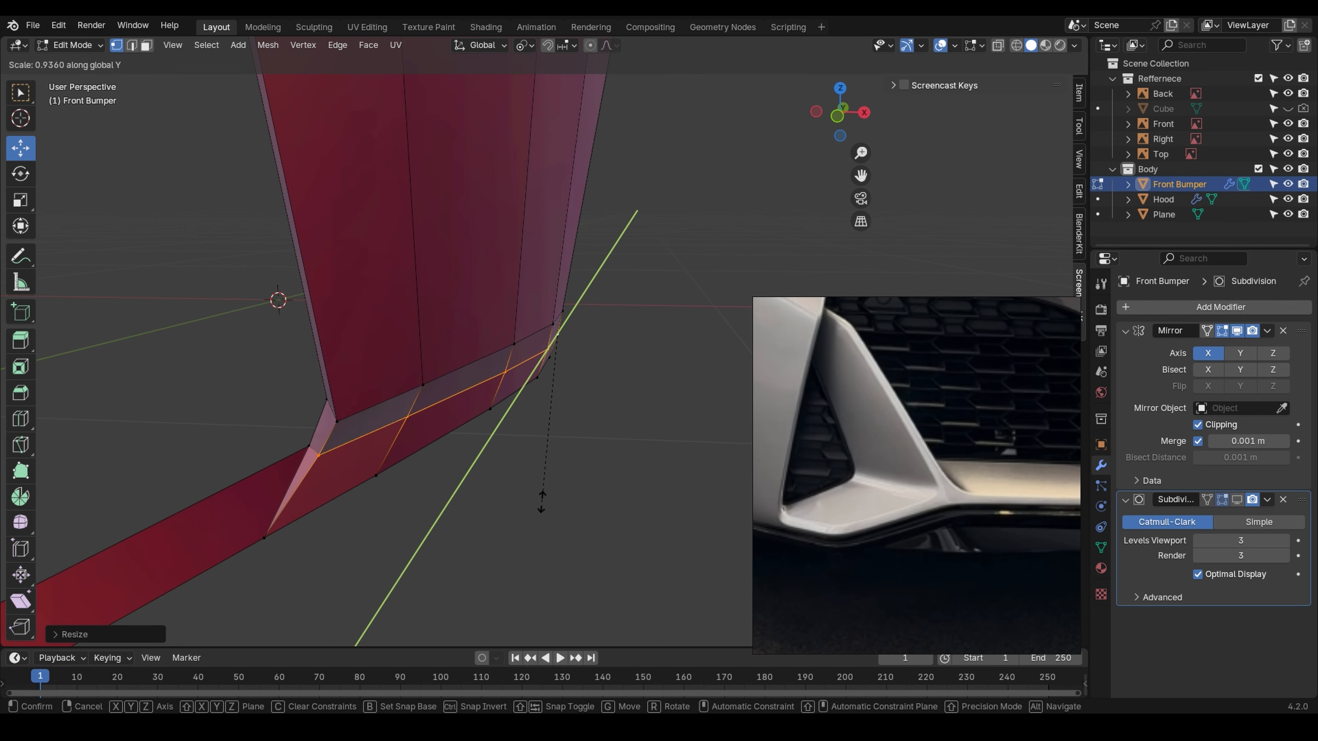
{"action": "left_click", "coordinate": [541, 501]}
- Reselect the middle edge row from the lip junction to the panel's outer edge and fine-tune its scale along Y
{"action": "left_click", "coordinate": [337, 421]}
{"action": "middle_click_drag", "start_coordinate": [338, 421], "coordinate": [342, 484]}
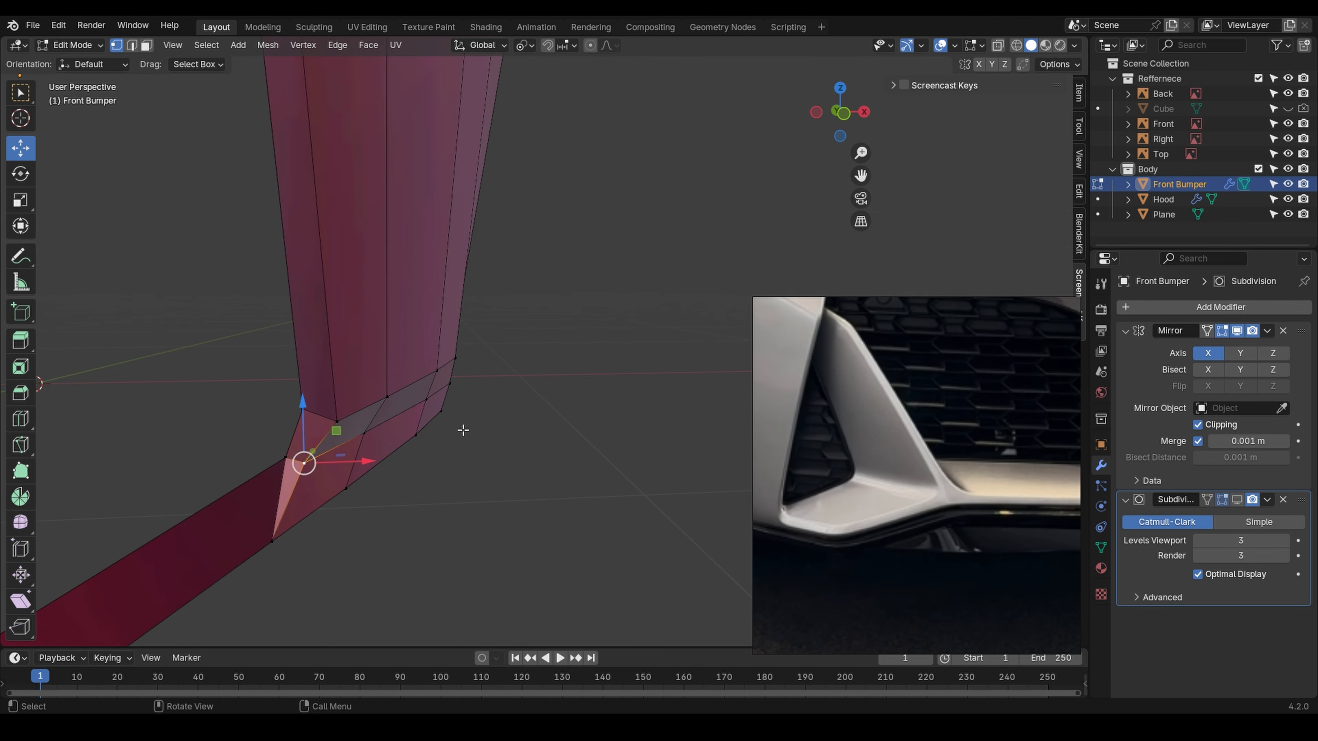
{"action": "middle_click_drag", "start_coordinate": [463, 430], "coordinate": [620, 402]}
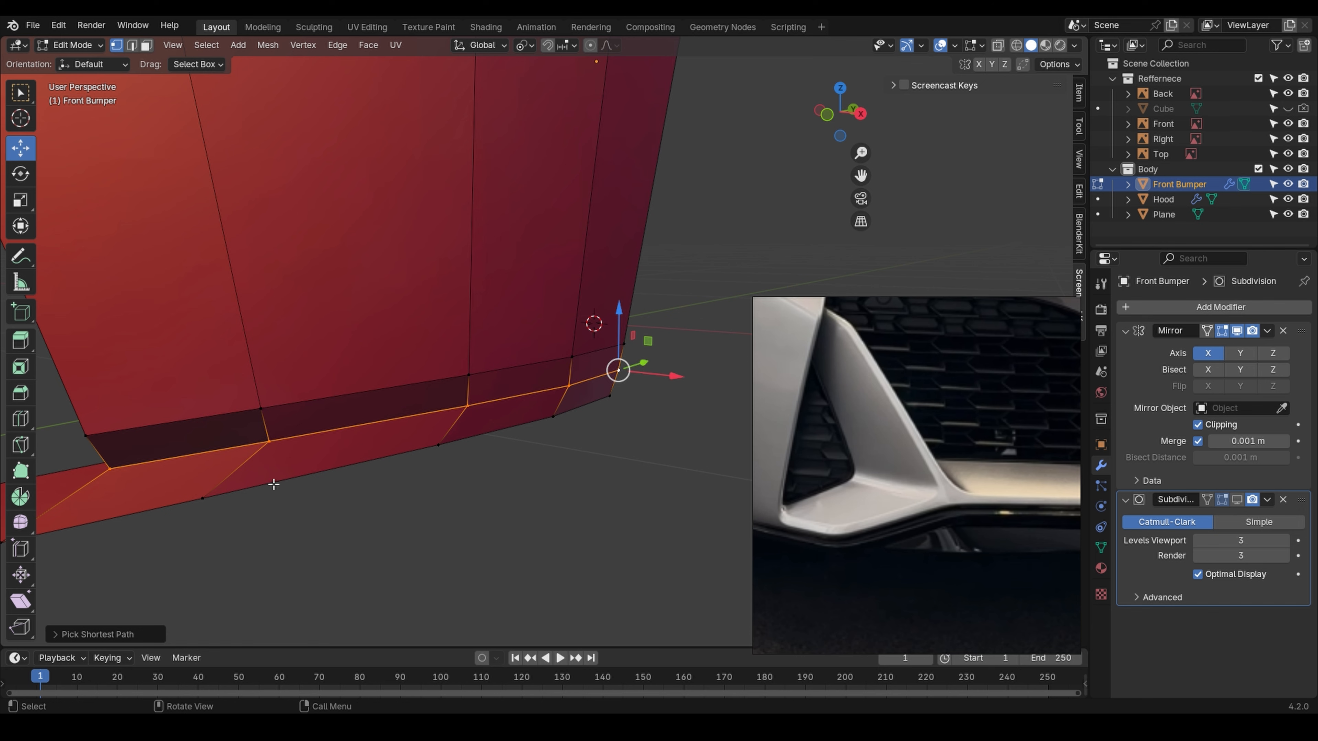
{"action": "middle_click_drag", "start_coordinate": [274, 484], "coordinate": [411, 465]}
{"action": "key", "text": "s"}
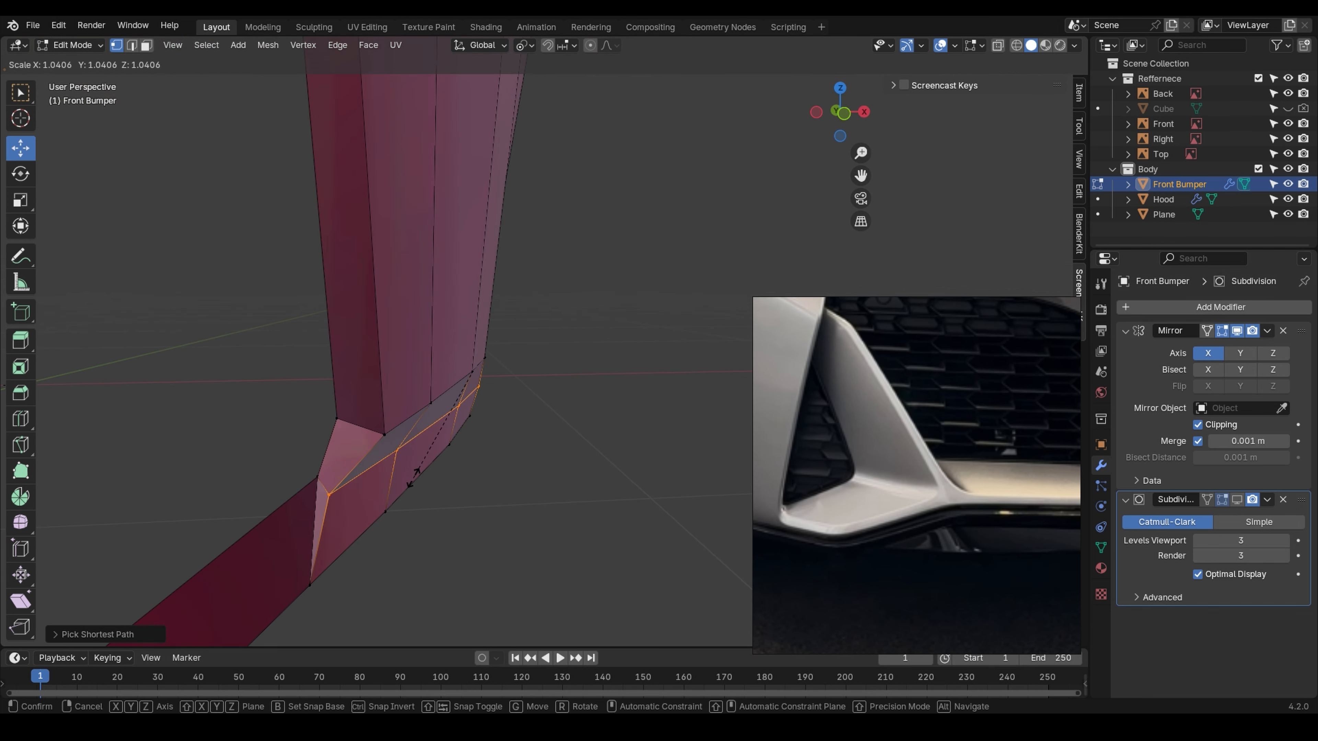
{"action": "right_click", "coordinate": [413, 478]}
{"action": "middle_click_drag", "start_coordinate": [493, 480], "coordinate": [500, 518]}
{"action": "key", "text": "s"}
{"action": "key", "text": "y"}
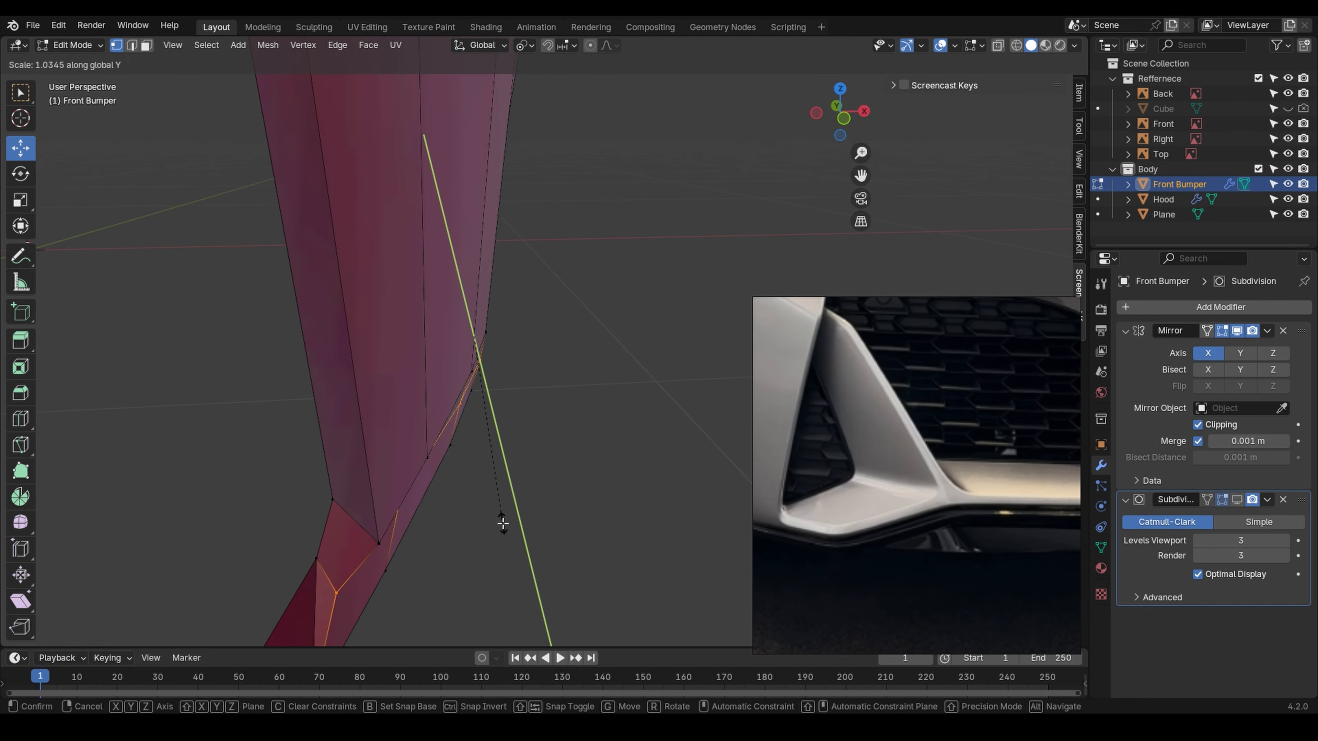
{"action": "left_click", "coordinate": [502, 523]}
{"action": "key", "text": "s"}
{"action": "key", "text": "y"}
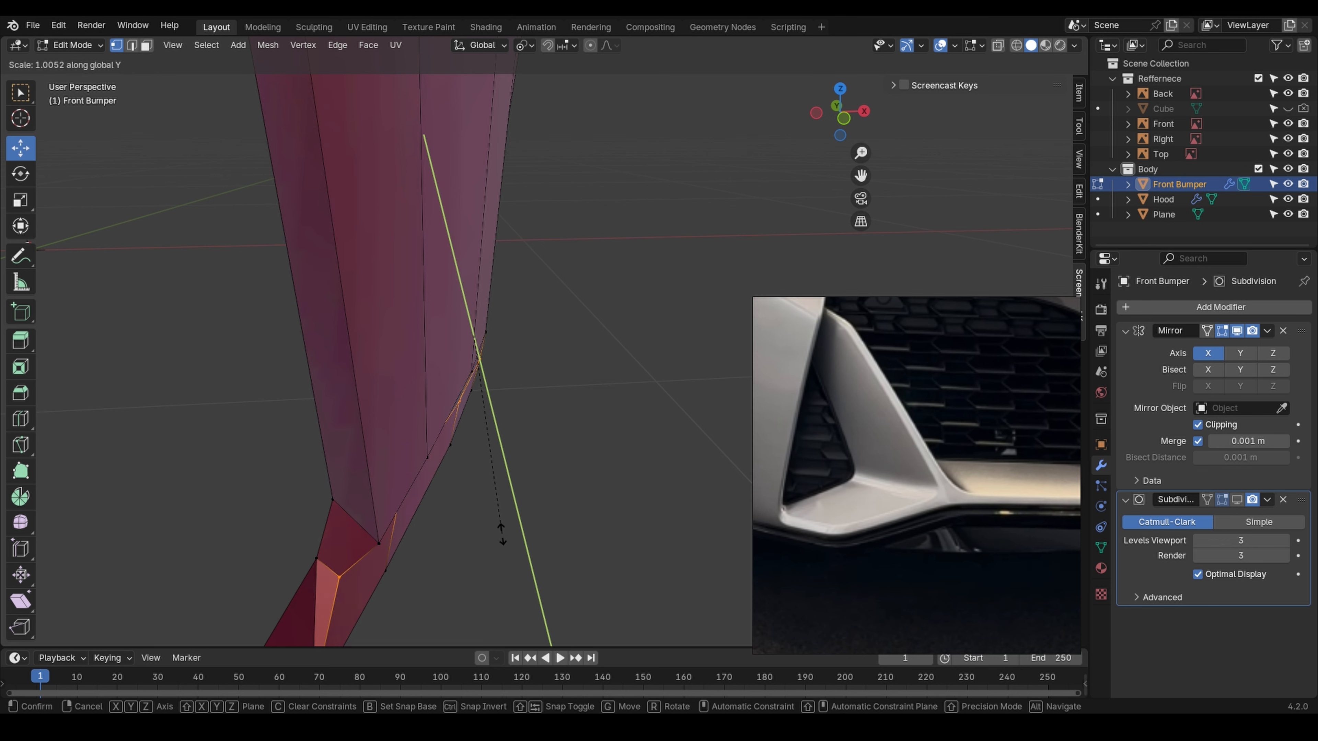
{"action": "left_click", "coordinate": [501, 524]}
- Scale the reselected middle edge row slightly along X at the panel's lower corner
{"action": "key", "text": "s"}
{"action": "key", "text": "x"}
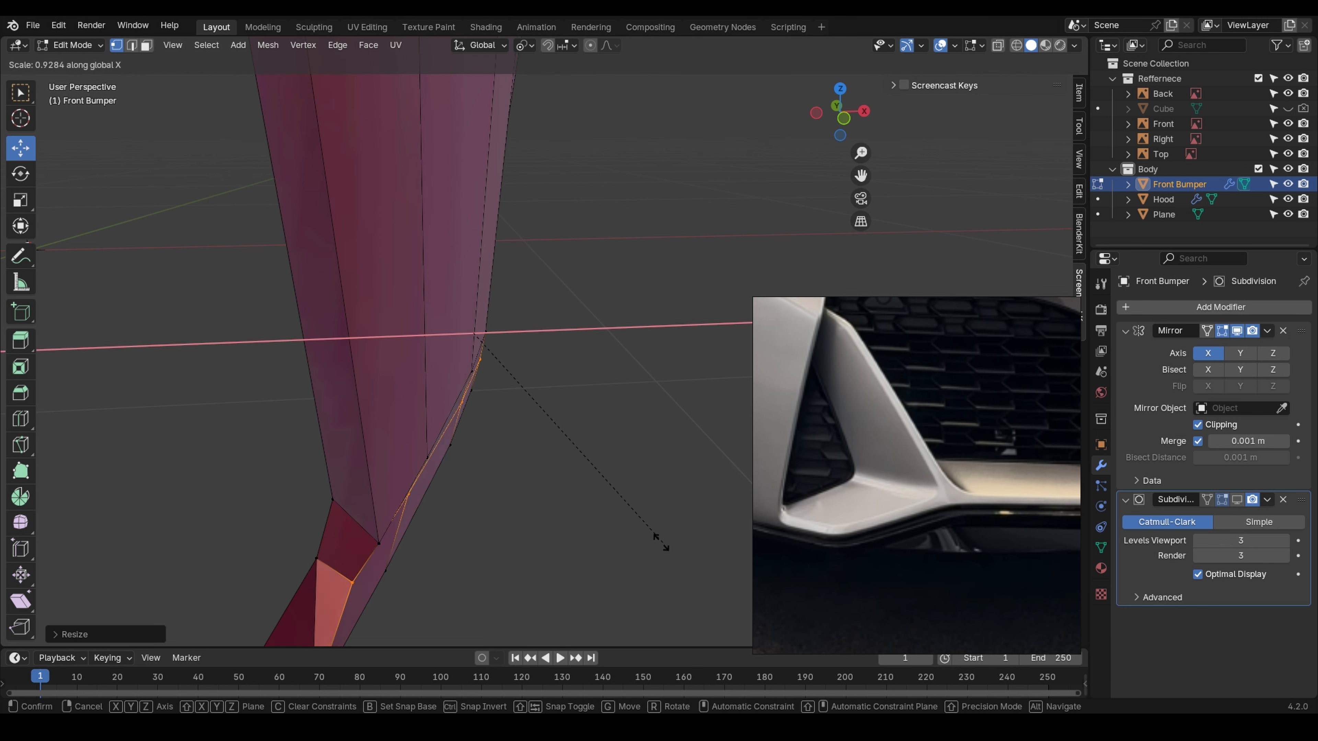
{"action": "left_click", "coordinate": [529, 544]}
{"action": "left_click", "coordinate": [523, 544]}
{"action": "middle_click_drag", "start_coordinate": [483, 532], "coordinate": [238, 550]}
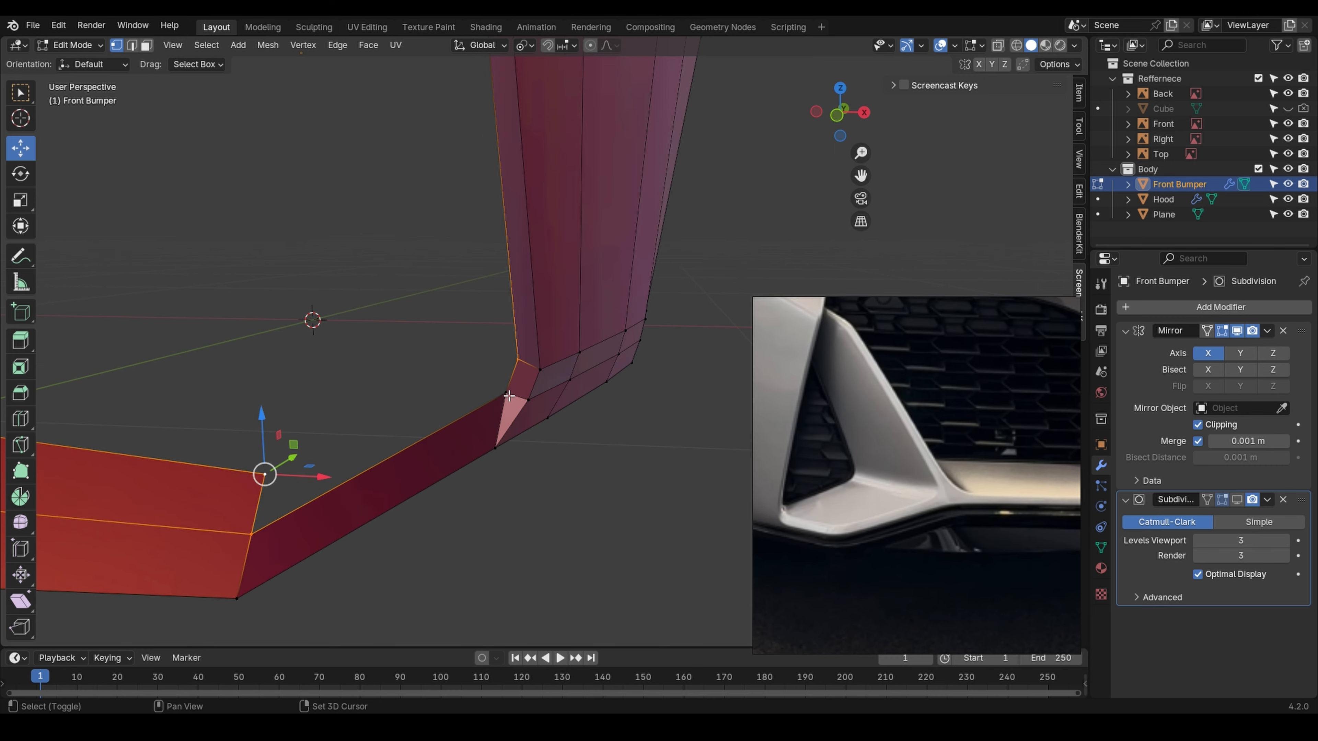
- Slide the vertices where the lip strip meets the side panel along their edges to even out the corner
{"action": "middle_click_drag", "start_coordinate": [501, 425], "coordinate": [459, 395]}
{"action": "left_click", "coordinate": [522, 414]}
{"action": "key", "text": "g"}
{"action": "key", "text": "g"}
{"action": "left_click", "coordinate": [444, 462]}
{"action": "key", "text": "g"}
{"action": "key", "text": "g"}
{"action": "left_click", "coordinate": [593, 426]}
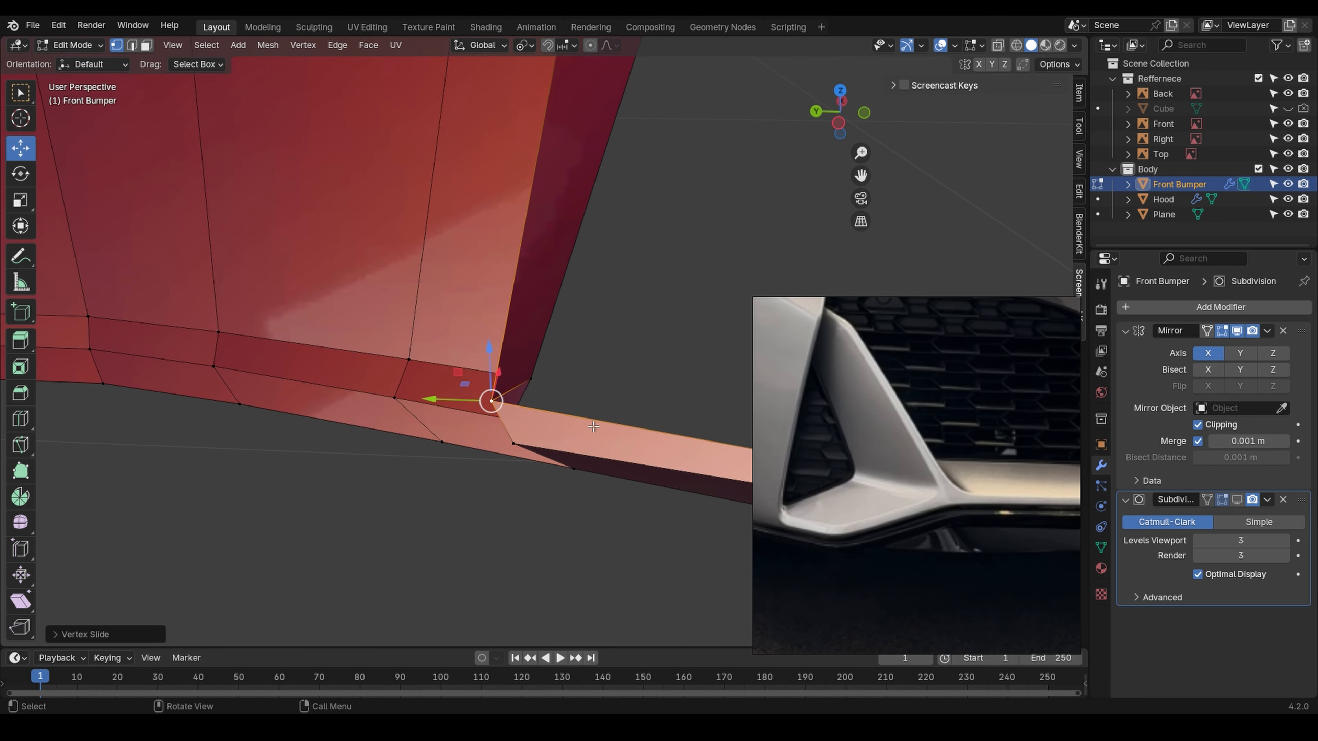
{"action": "middle_click_drag", "start_coordinate": [594, 427], "coordinate": [493, 445]}
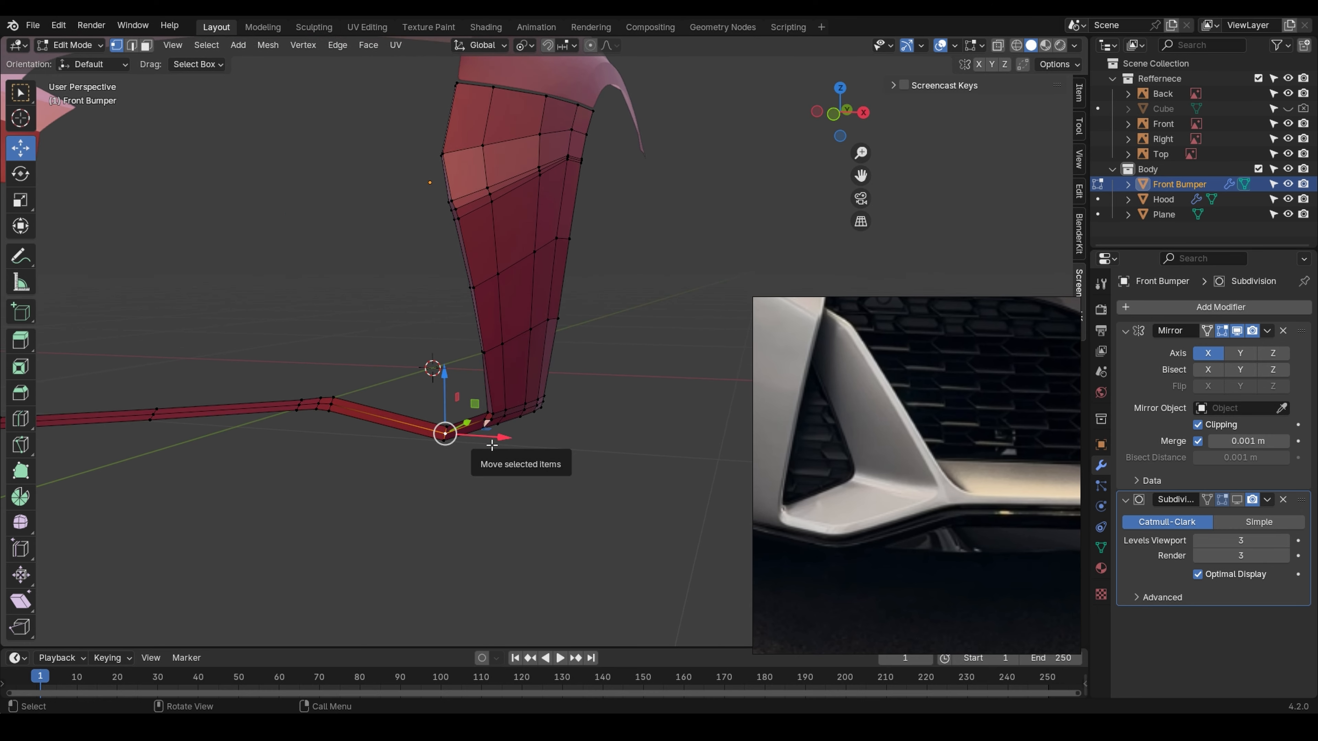
- Shade the front bumper smooth in Object Mode and recalculate the normals of its whole mesh in Edit Mode
{"action": "left_click", "coordinate": [507, 465]}
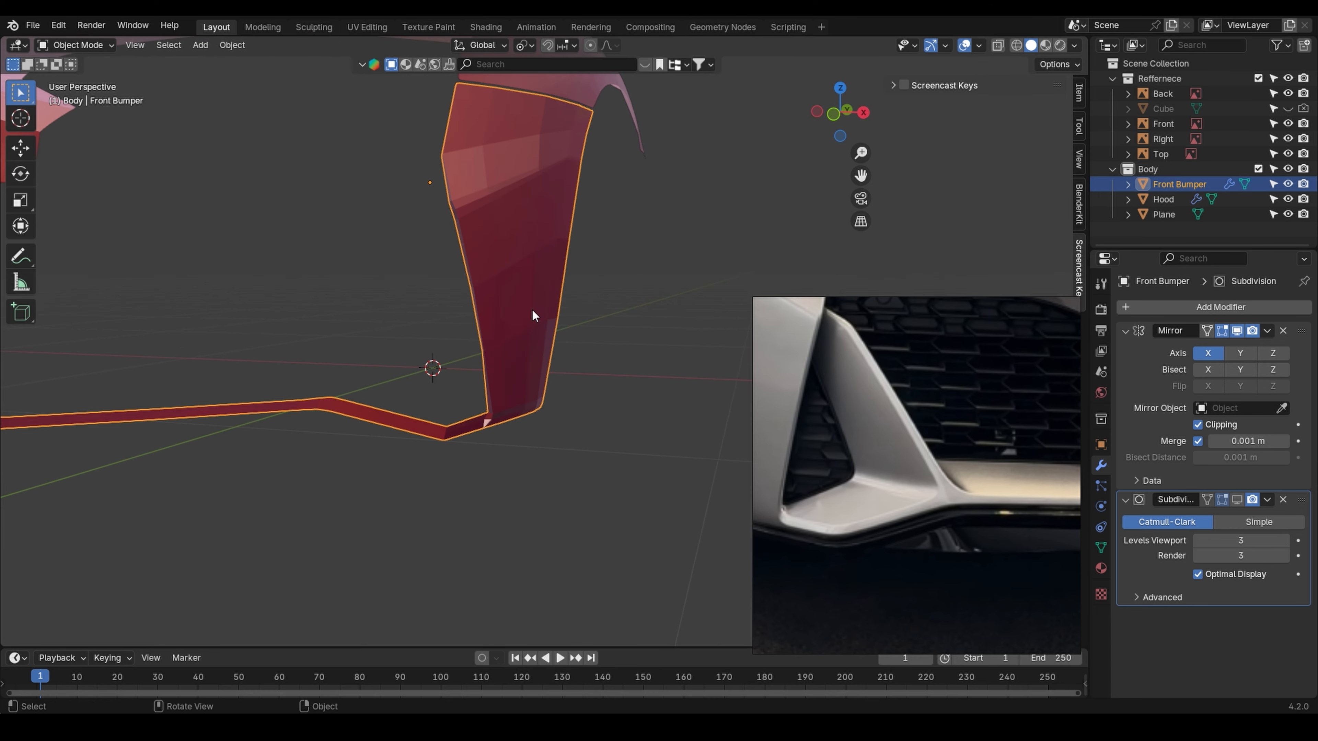
{"action": "right_click", "coordinate": [532, 309]}
{"action": "left_click", "coordinate": [531, 309]}
{"action": "mouse_move", "coordinate": [489, 419]}
{"action": "middle_mouse_down"}
{"action": "mouse_move", "coordinate": [482, 441]}
{"action": "mouse_move", "coordinate": [403, 412]}
{"action": "mouse_move", "coordinate": [482, 431]}
{"action": "mouse_move", "coordinate": [463, 424]}
{"action": "mouse_move", "coordinate": [553, 412]}
{"action": "mouse_move", "coordinate": [528, 442]}
{"action": "mouse_move", "coordinate": [519, 410]}
{"action": "middle_mouse_up"}
{"action": "key", "text": "Tab"}
{"action": "key", "text": "a"}
{"action": "key", "text": "shift+n"}
- Knife-cut a new edge from the inner corner vertex down to the lower edge of the lip junction
{"action": "left_click", "coordinate": [486, 424]}
{"action": "key", "text": "k"}
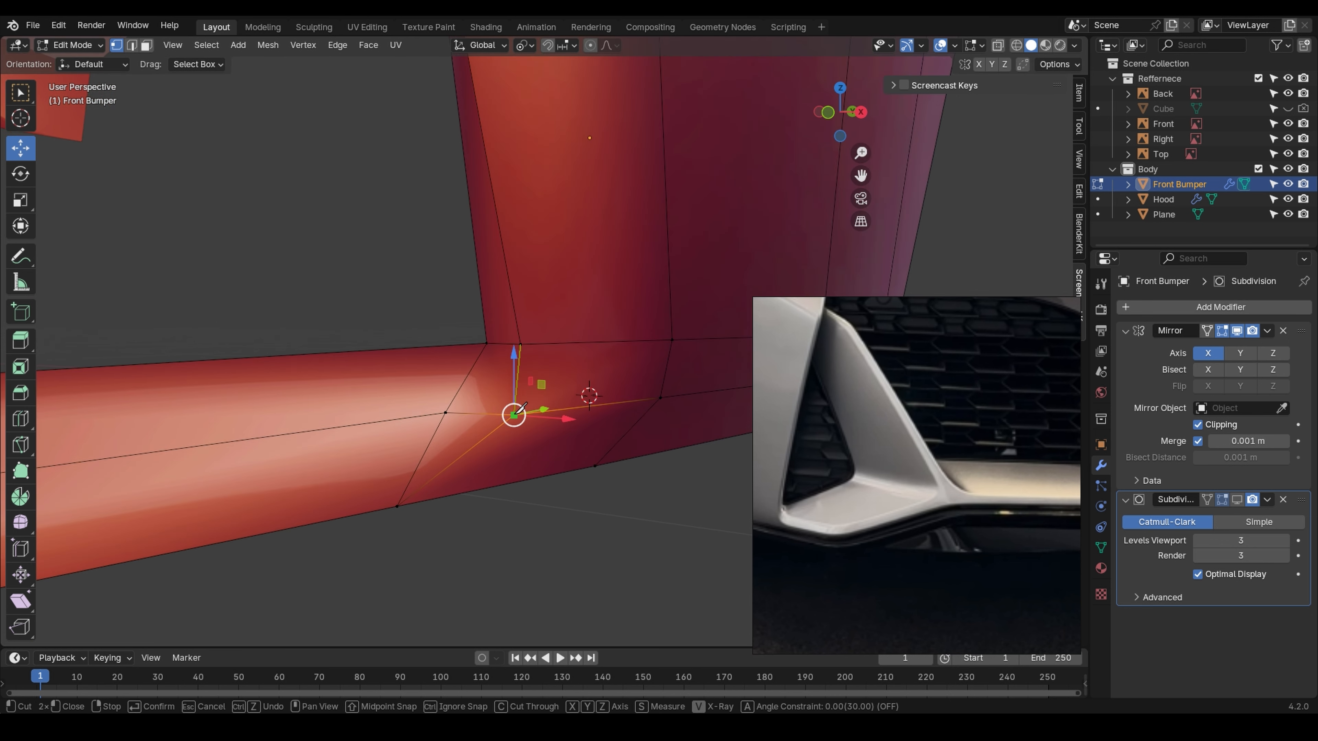
{"action": "left_click", "coordinate": [469, 491]}
{"action": "key", "text": "Return"}
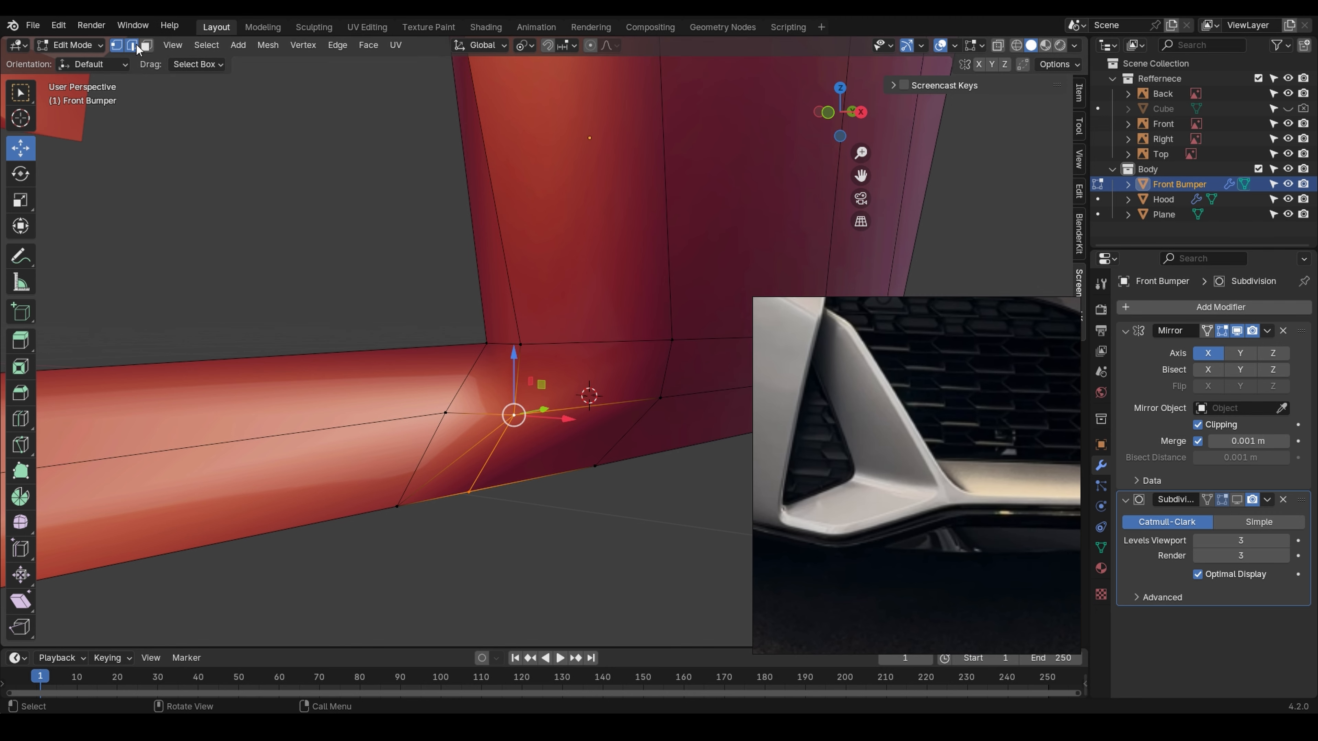
{"action": "middle_click_drag", "start_coordinate": [464, 456], "coordinate": [506, 411]}
- Reapply Shade Smooth to the bumper in Object Mode and turn on the Subdivision modifier's viewport display
{"action": "key", "text": "Tab"}
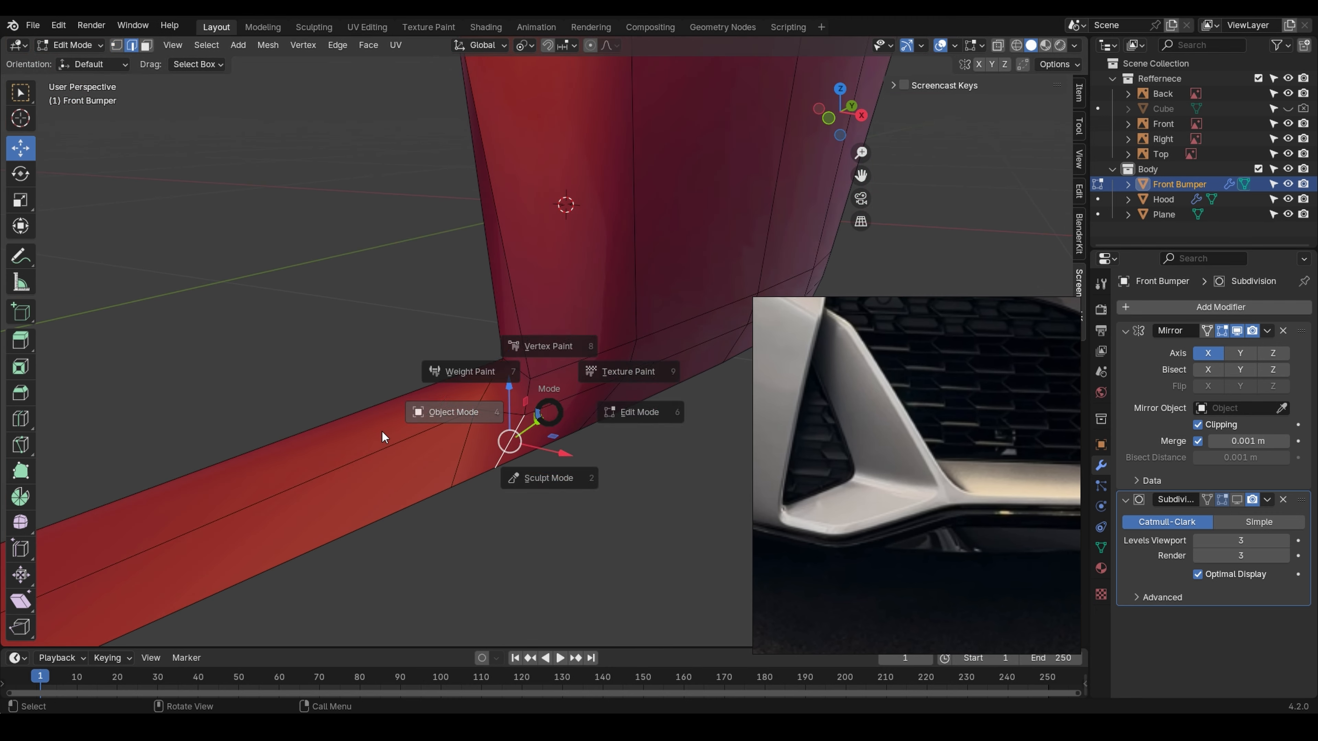
{"action": "left_click", "coordinate": [381, 430]}
{"action": "right_click", "coordinate": [466, 424]}
{"action": "left_click", "coordinate": [466, 425]}
{"action": "right_click", "coordinate": [467, 425]}
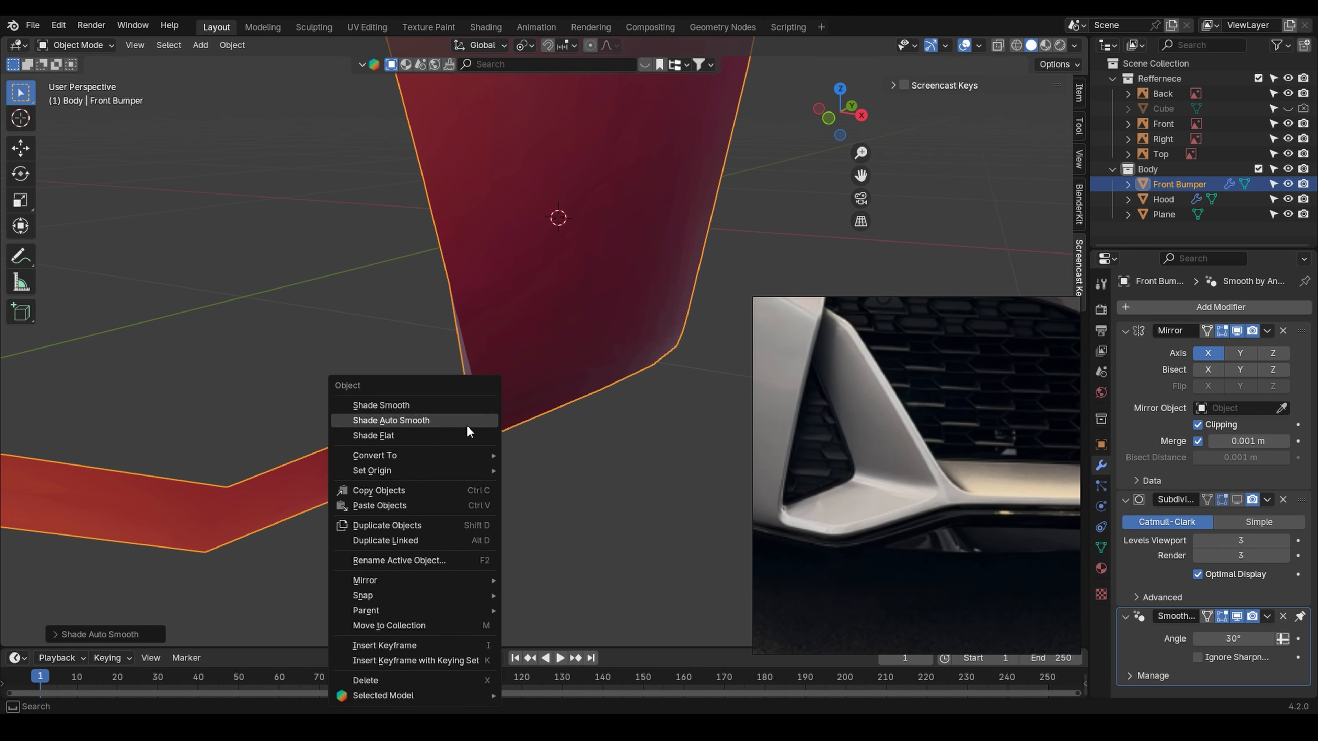
{"action": "left_click", "coordinate": [464, 404]}
{"action": "left_click", "coordinate": [1236, 500]}
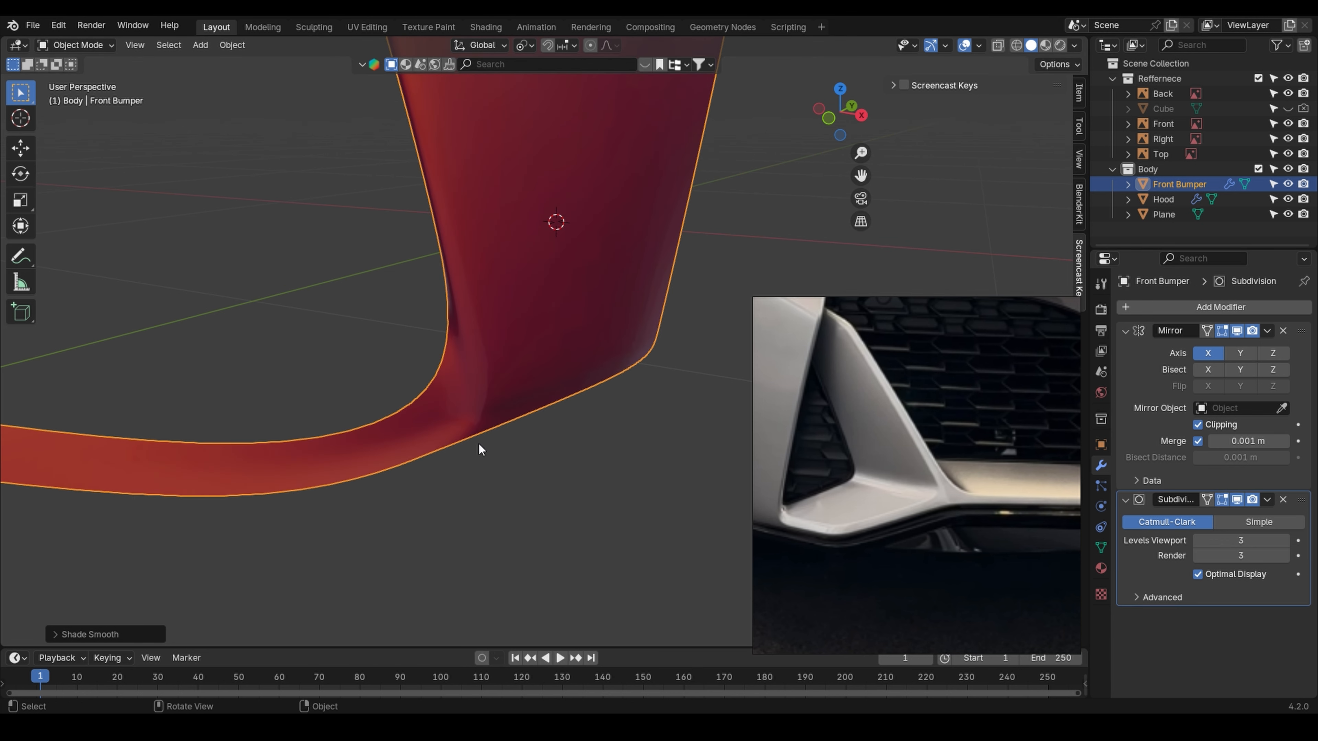
- Examine the subdivided lip corner against the reference photo, return to Edit Mode and hide the Subdivision in the viewport
{"action": "middle_click_drag", "start_coordinate": [480, 449], "coordinate": [494, 397]}
{"action": "scroll", "coordinate": [441, 353], "scroll_direction": "up", "scroll_amount": 2}
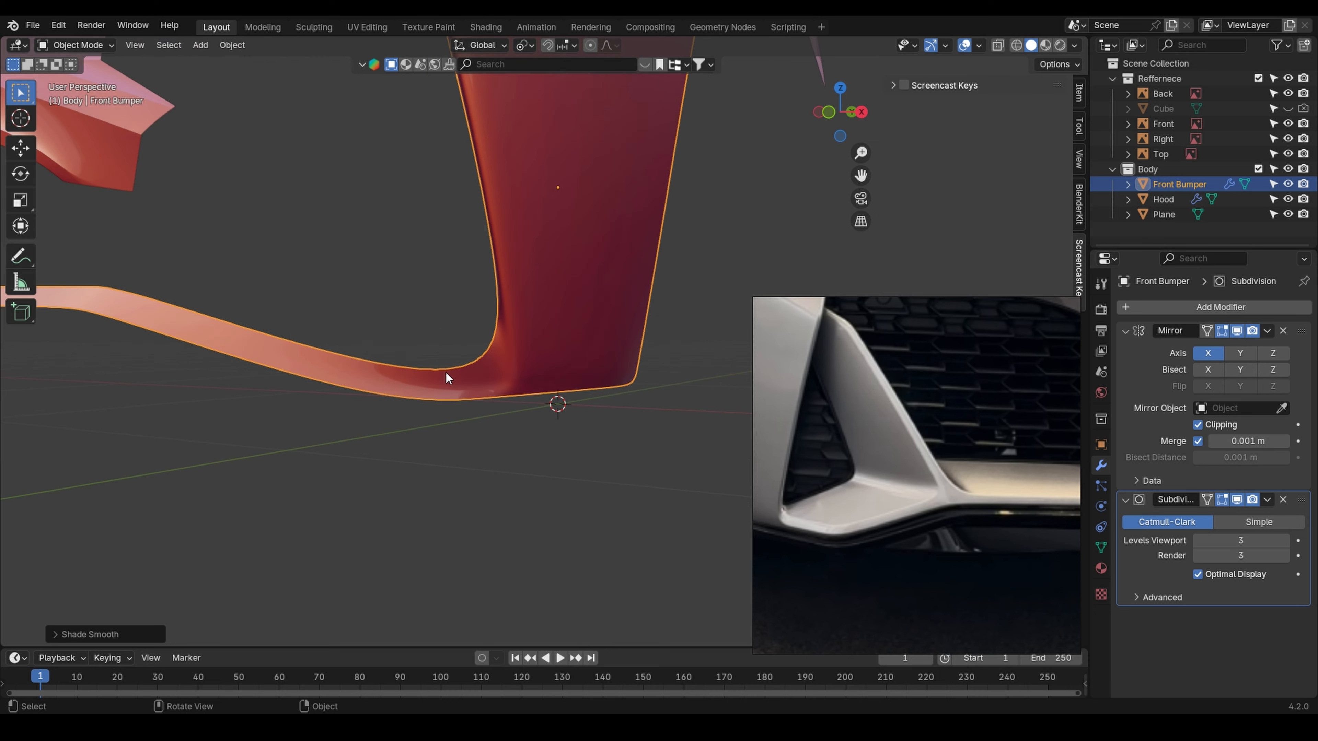
{"action": "scroll", "coordinate": [445, 372], "scroll_direction": "up", "scroll_amount": 1}
{"action": "key", "text": "Tab"}
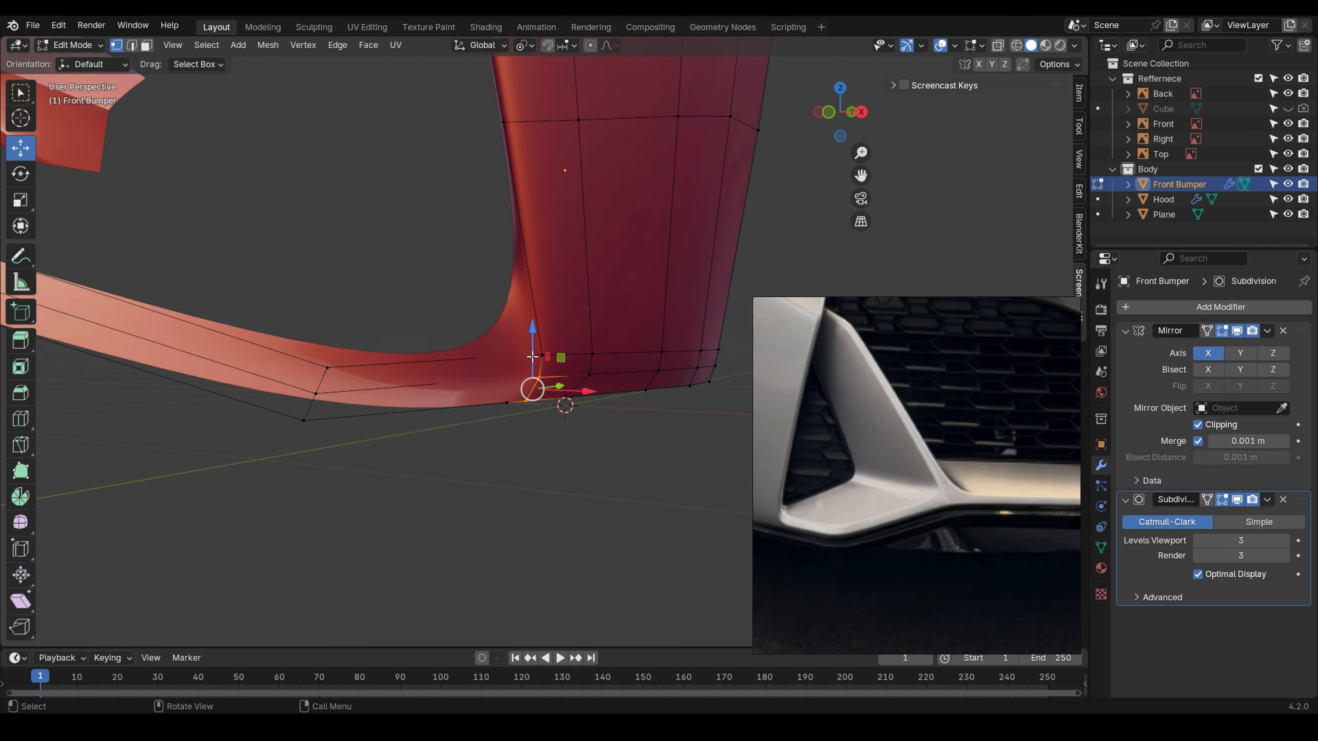
{"action": "middle_click_drag", "start_coordinate": [534, 377], "coordinate": [478, 386]}
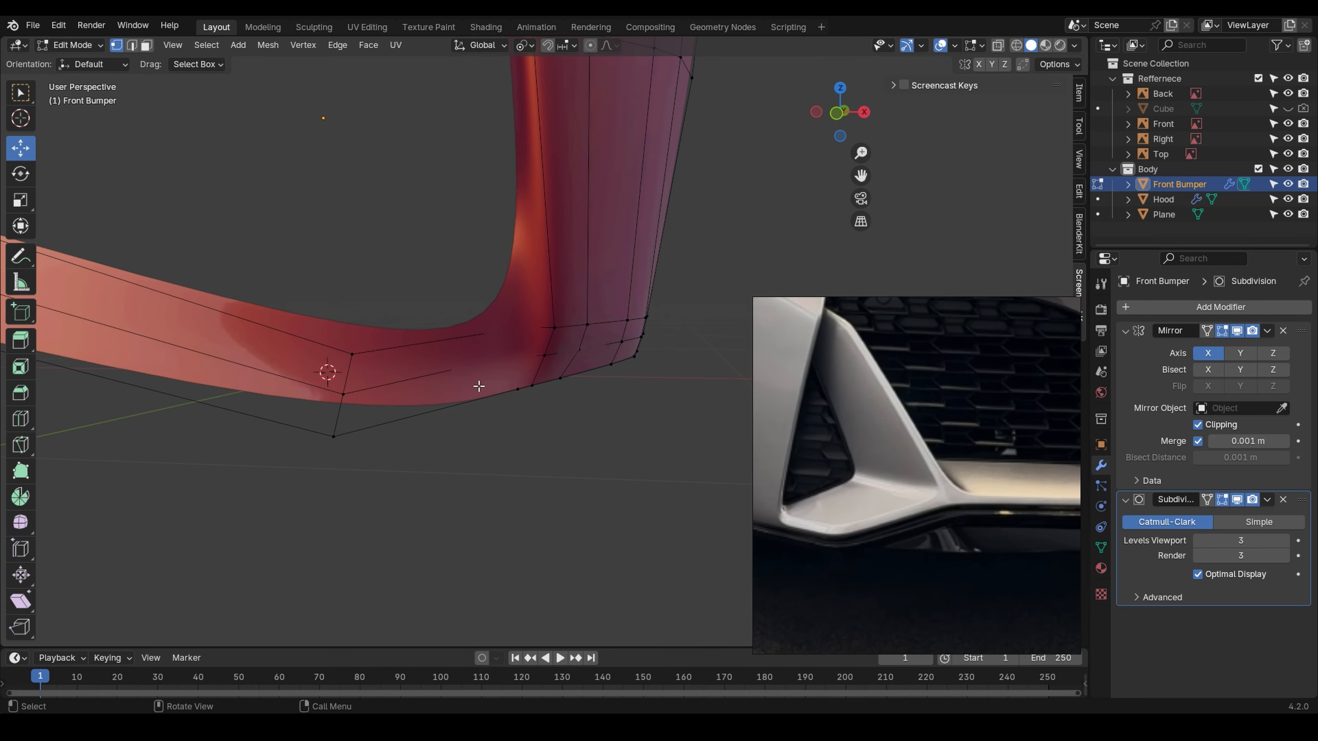
{"action": "left_click", "coordinate": [1237, 499]}
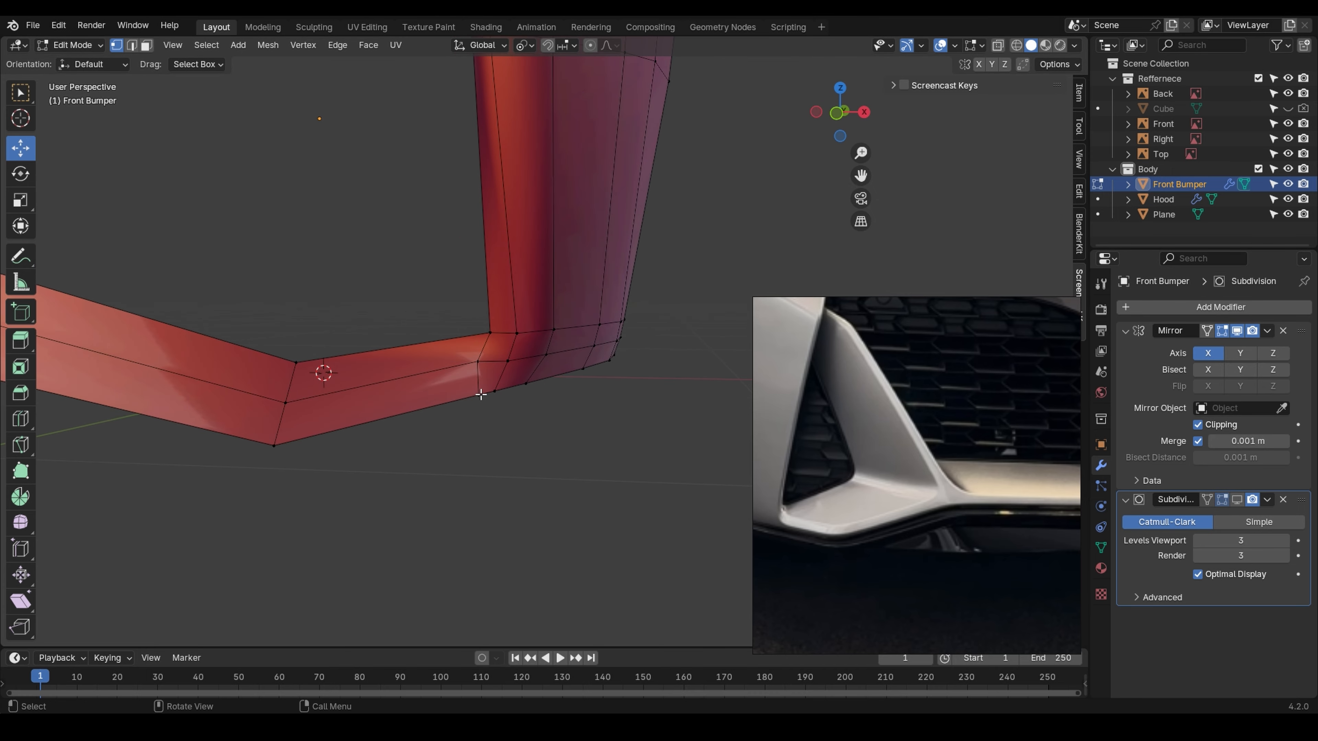
- Add a loop cut along the lip strip and panel corner, placed close to their lower edge
{"action": "scroll", "coordinate": [513, 375], "scroll_direction": "up", "scroll_amount": 2}
{"action": "key", "text": "ctrl+r"}
{"action": "left_click", "coordinate": [511, 372]}
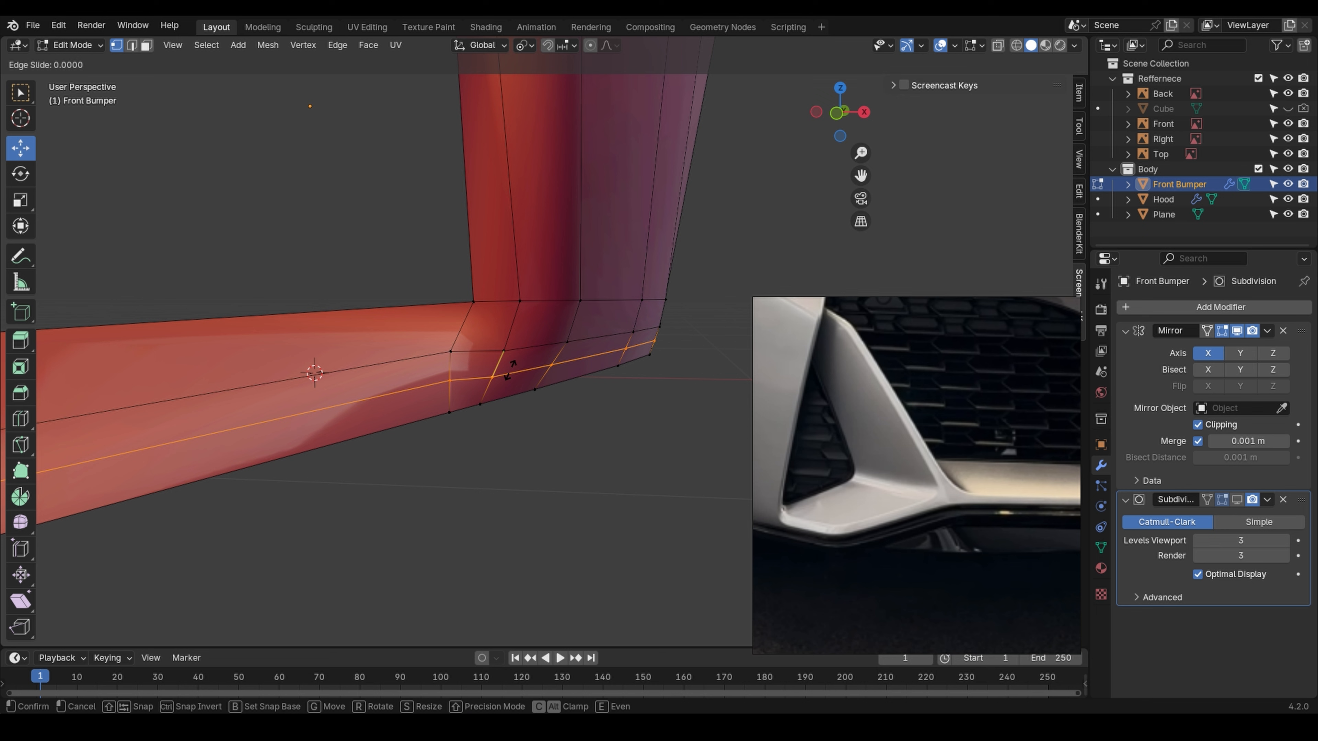
{"action": "left_click", "coordinate": [502, 389]}
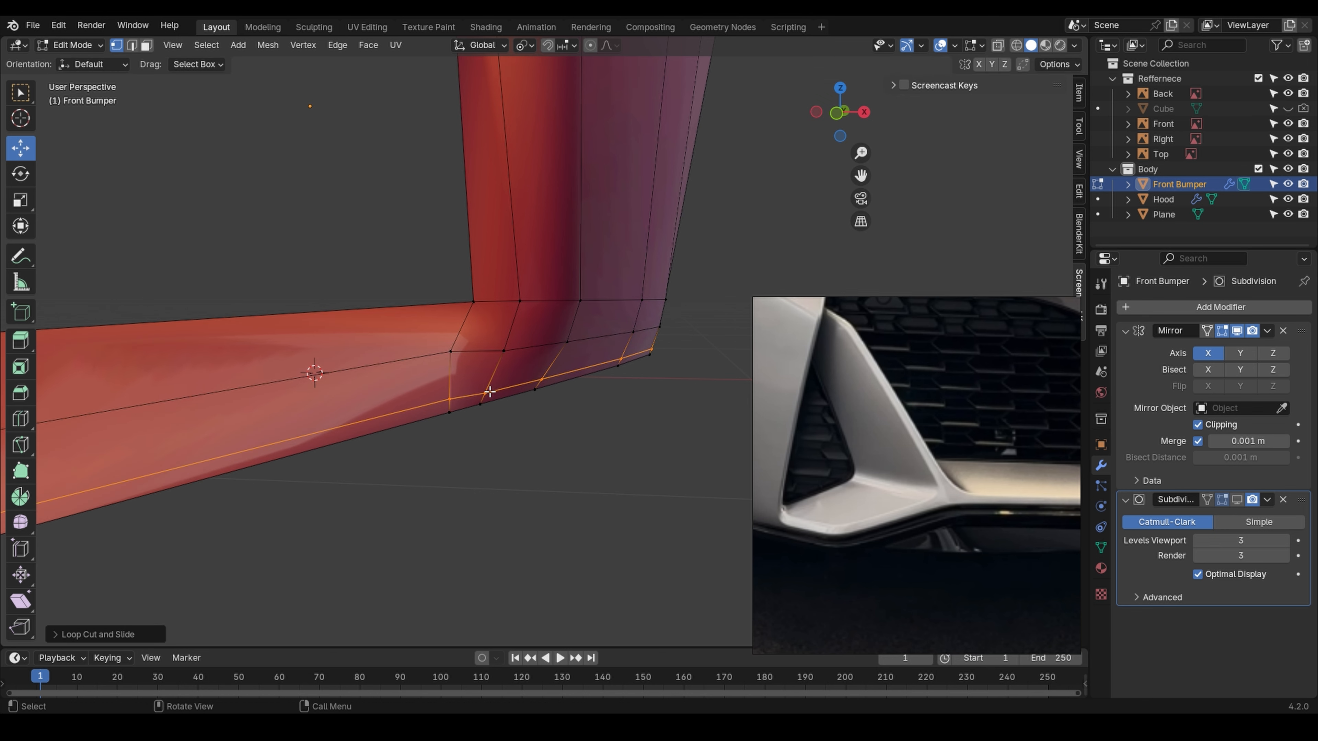
- Adjust the new loop's vertices at the lip-to-panel junction, moving the corner vertex slightly along X
{"action": "left_click", "coordinate": [487, 390]}
{"action": "middle_click_drag", "start_coordinate": [489, 389], "coordinate": [502, 438]}
{"action": "left_click_drag", "start_coordinate": [512, 395], "coordinate": [526, 398]}
{"action": "middle_click_drag", "start_coordinate": [526, 398], "coordinate": [437, 416]}
{"action": "left_click", "coordinate": [565, 373]}
{"action": "key", "text": "g"}
{"action": "key", "text": "x"}
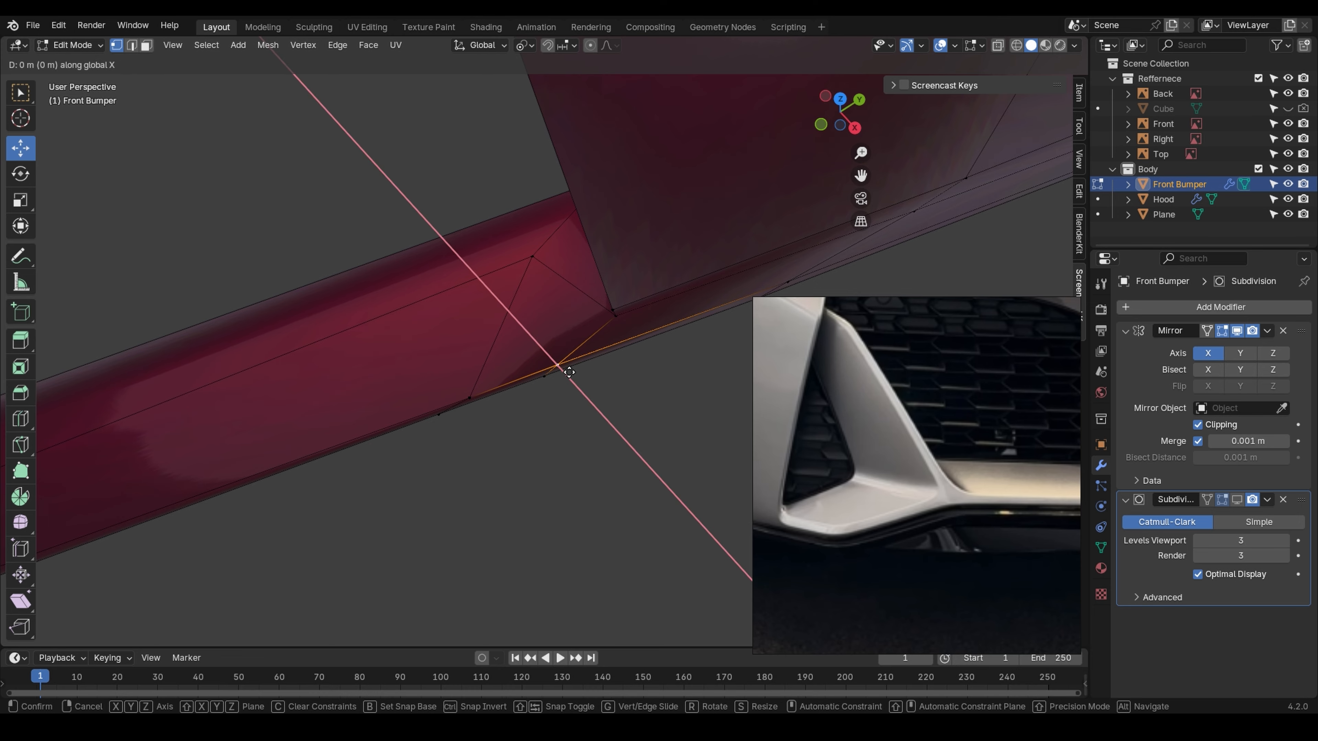
{"action": "left_click", "coordinate": [579, 394]}
- Return to Object Mode and show the Subdivision modifier in the viewport to check the refined lip corner
{"action": "middle_click_drag", "start_coordinate": [562, 386], "coordinate": [502, 329]}
{"action": "key", "text": "Tab"}
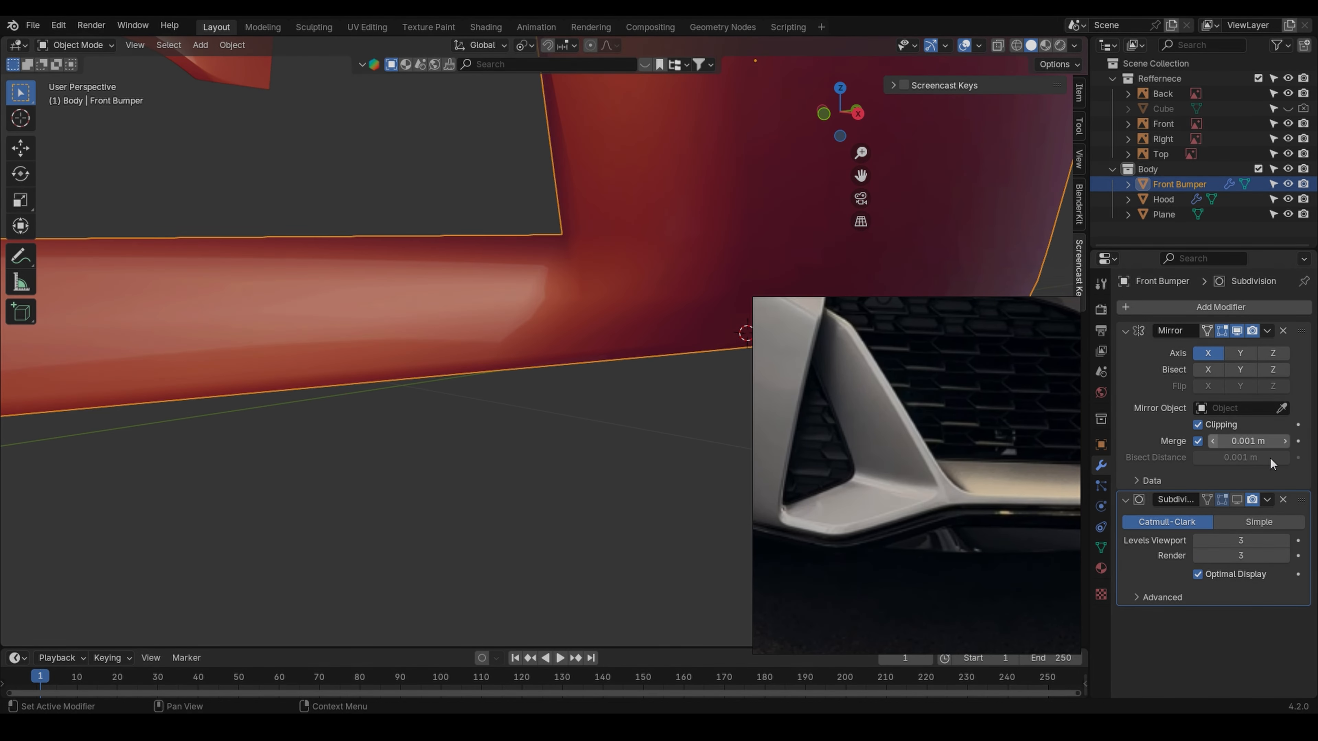
{"action": "left_click", "coordinate": [1237, 499]}
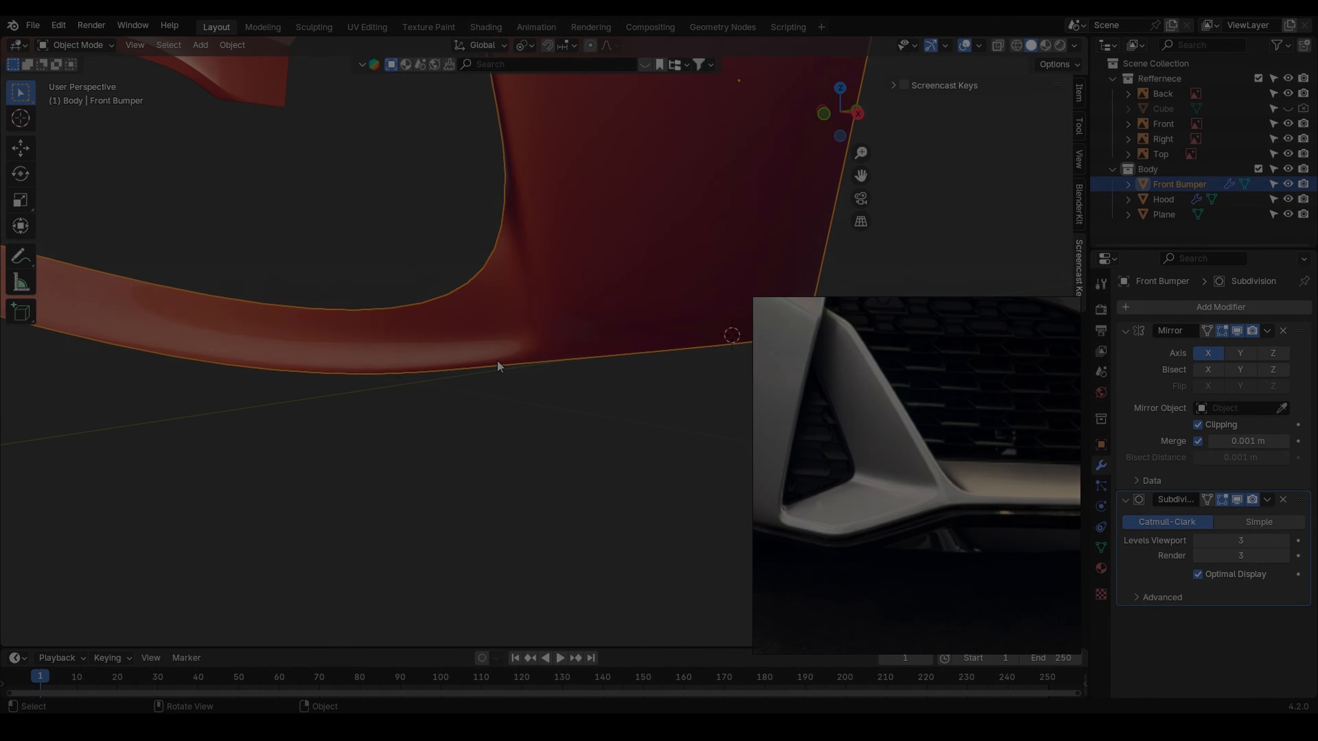